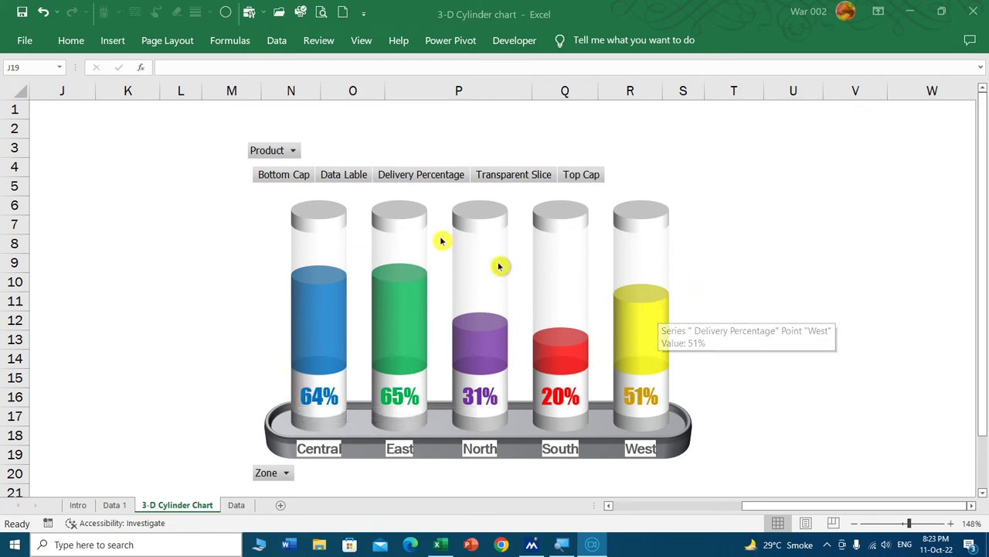
Filter the chart's Product field to Apples only: Central 36%, East 56%, North 45%, South 29%, West 53%
left_click(294, 150)
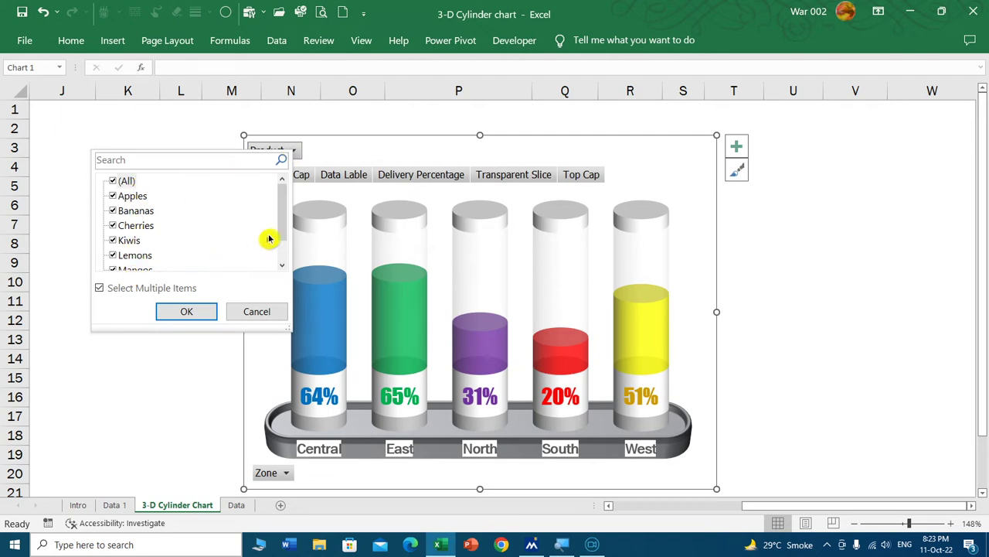
mouse_move(283, 219)
left_mouse_down()
mouse_move(283, 246)
mouse_move(286, 214)
left_mouse_up()
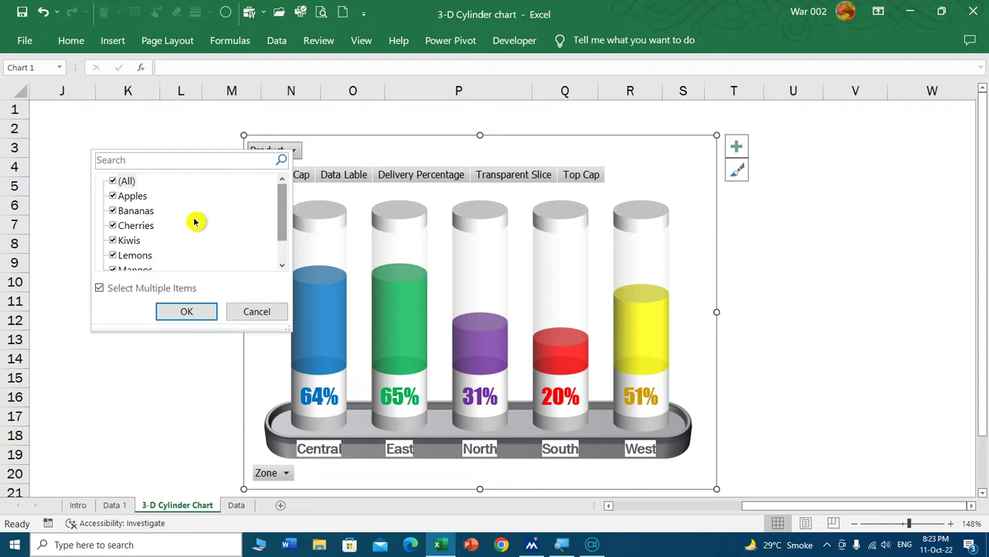
left_click(114, 181)
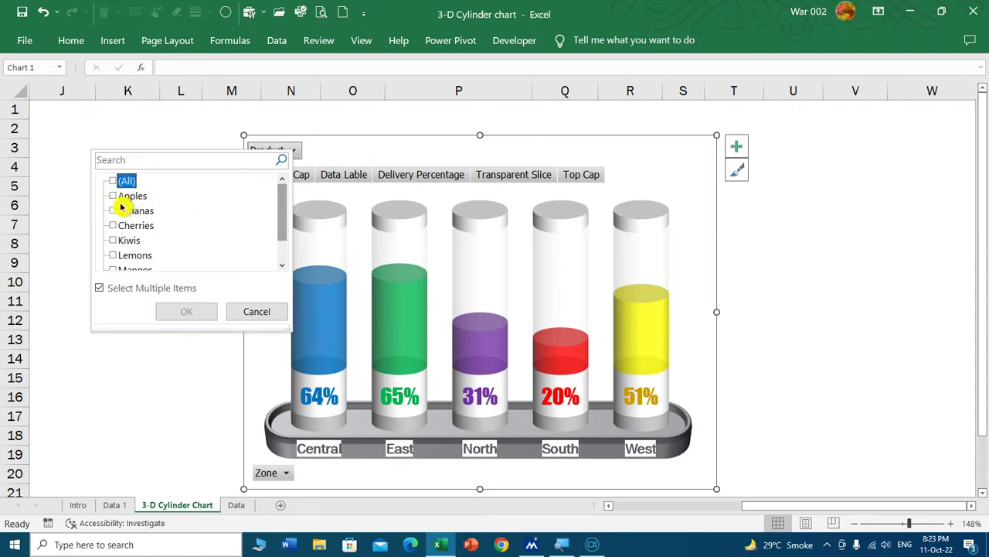
left_click(113, 197)
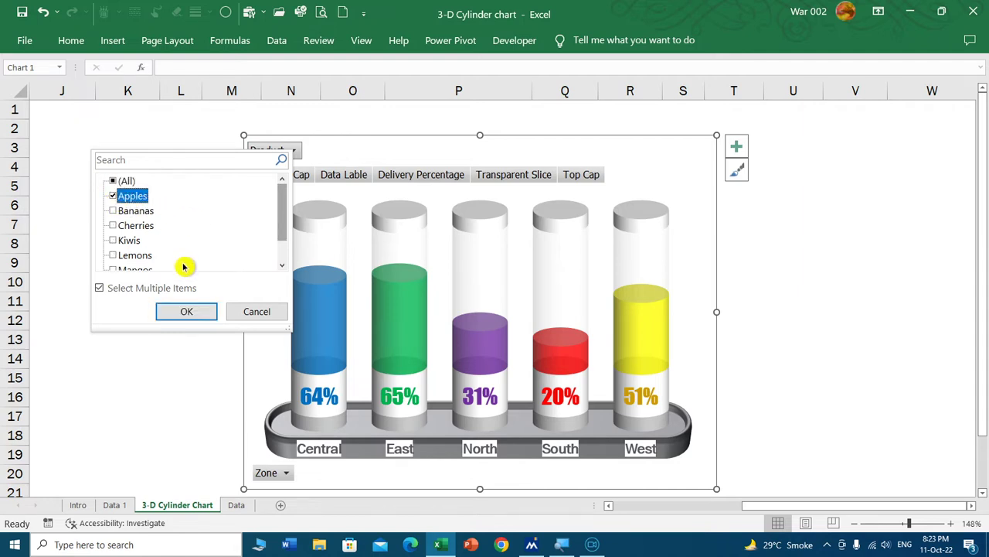
left_click(186, 313)
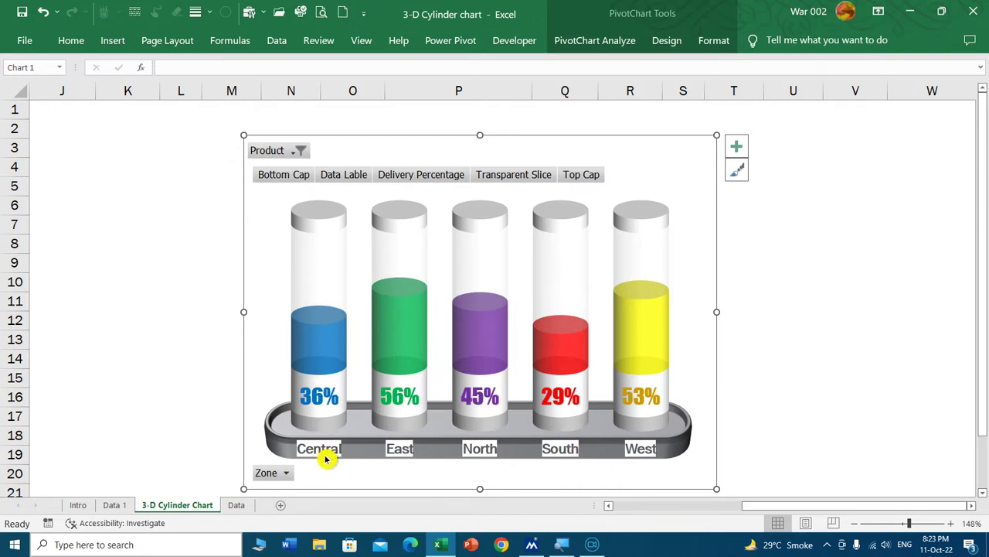
mouse_move(329, 427)
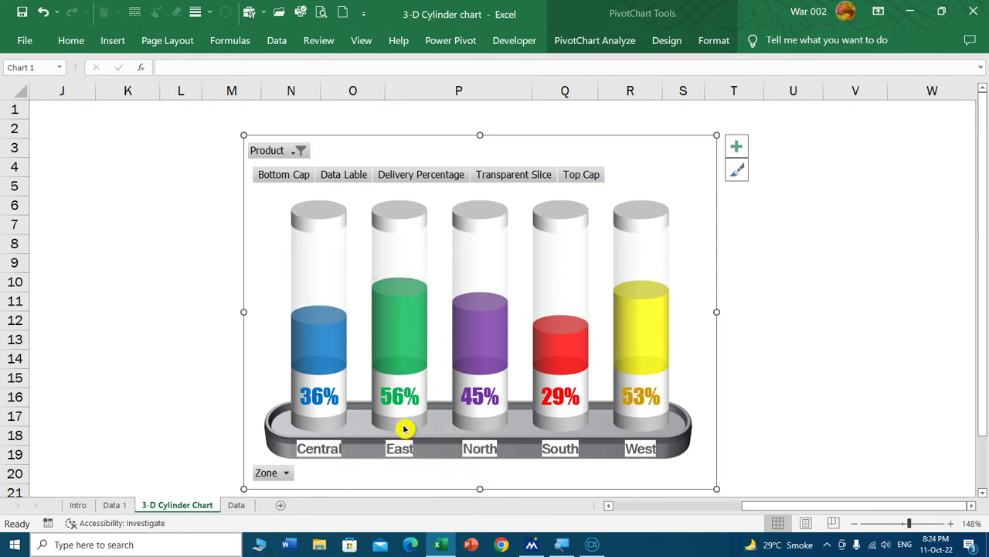
mouse_move(404, 428)
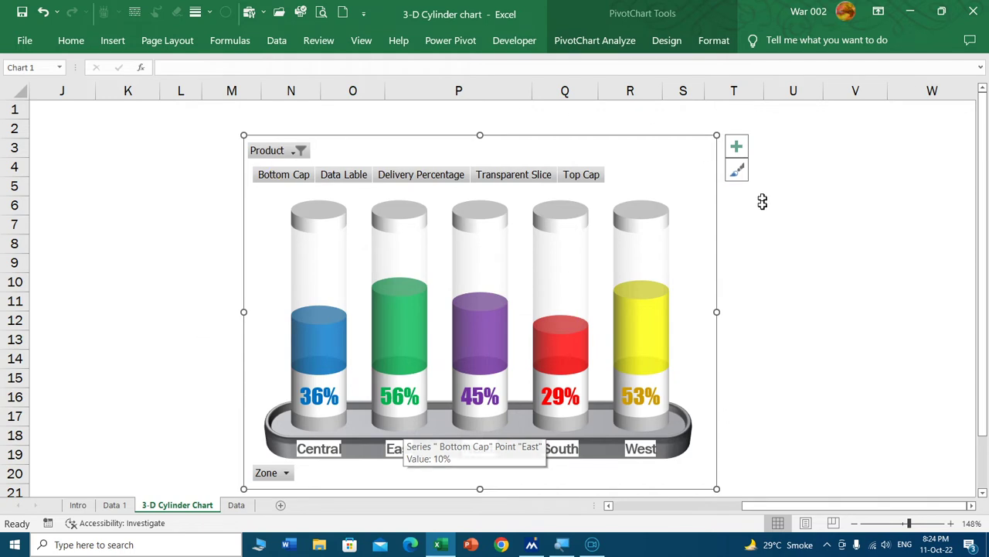
Reset the chart's Product filter to (All), restoring 64%, 65%, 31%, 20%, 51%, and deselect the chart
left_click(300, 151)
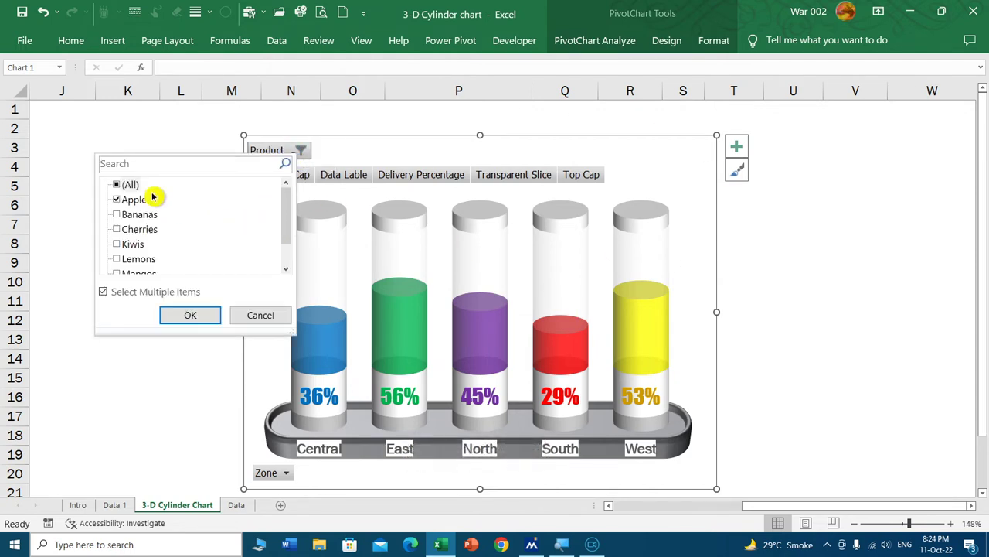
left_click(116, 185)
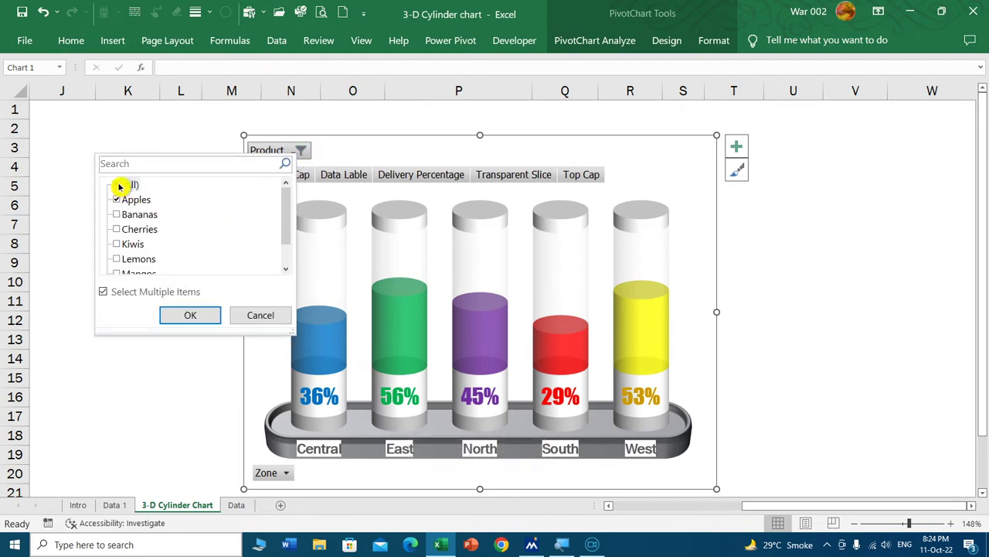
left_click(190, 316)
left_click_drag(750, 506, 688, 509)
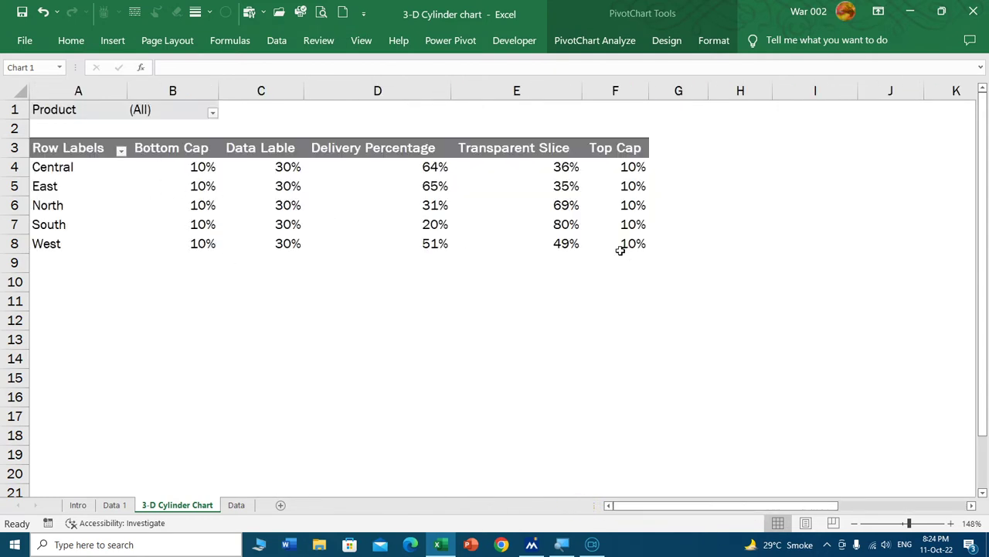
left_click_drag(661, 506, 755, 507)
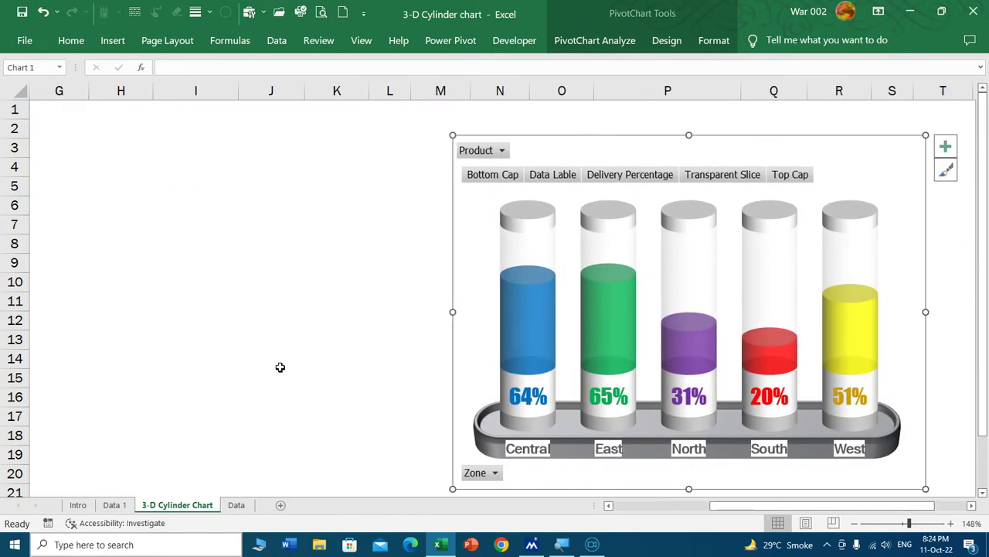
left_click(278, 356)
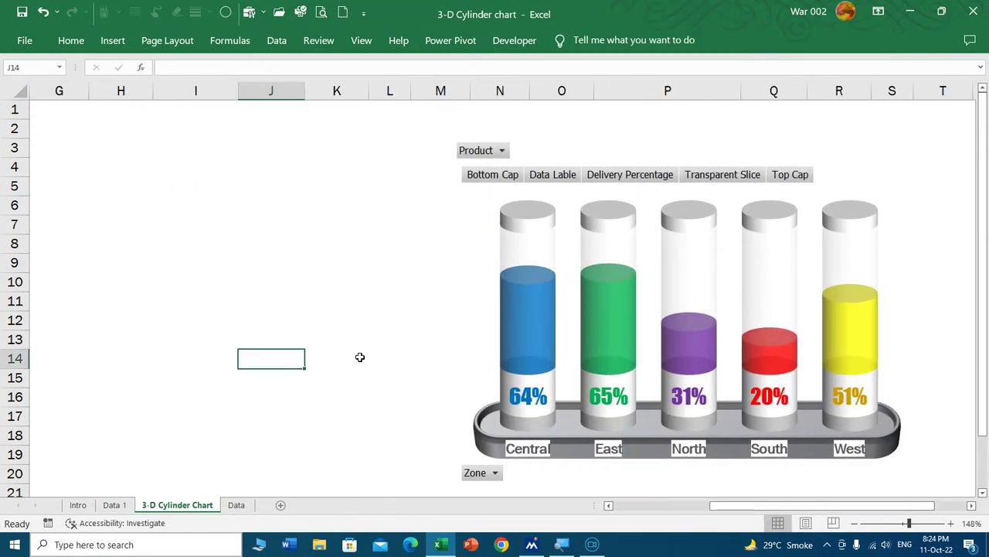
Select the chart and all shapes at once with Go To Special > Objects
key("ctrl+g")
left_click(453, 322)
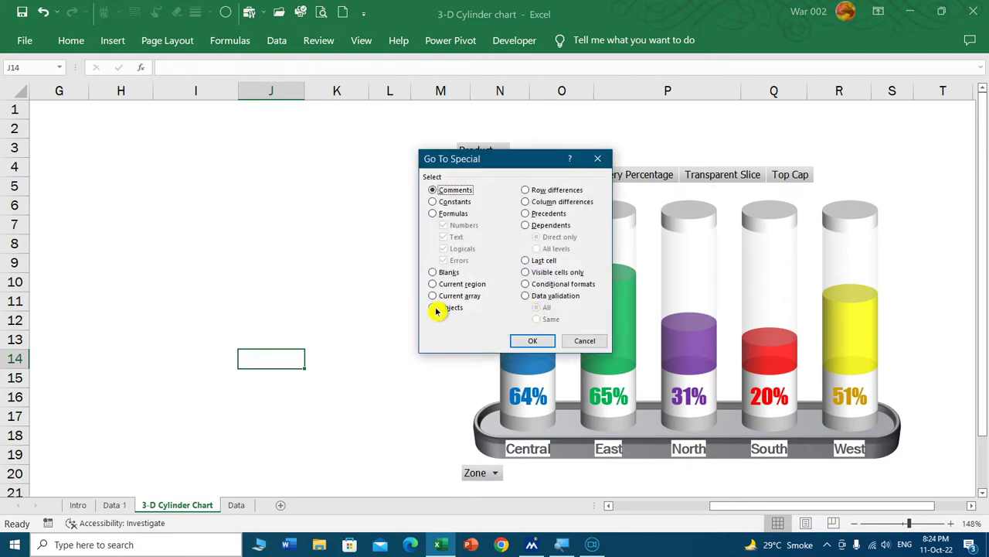
left_click(434, 307)
left_click(540, 343)
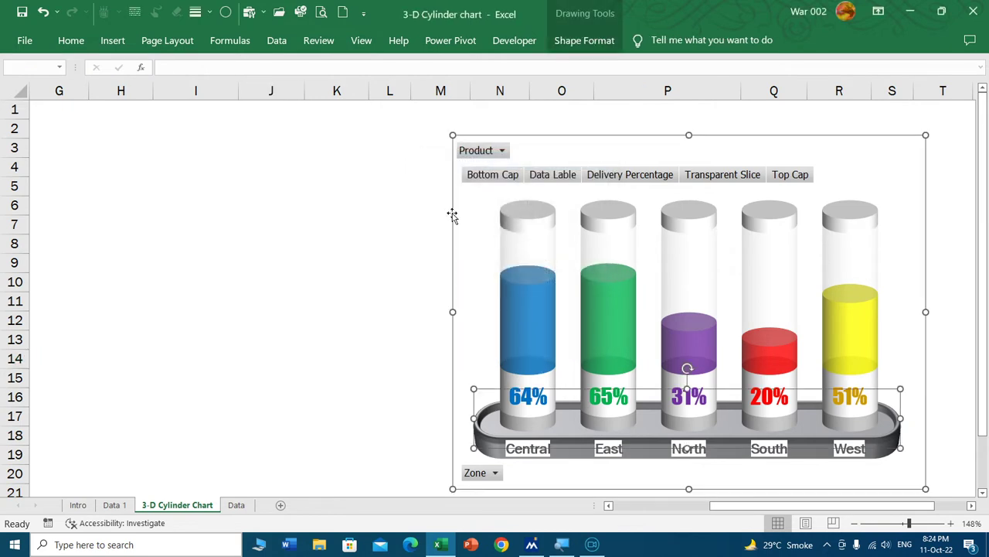
Move the selected chart and base shape directly beneath the pivot table, left of column G
left_click_drag(452, 215, 3, 163)
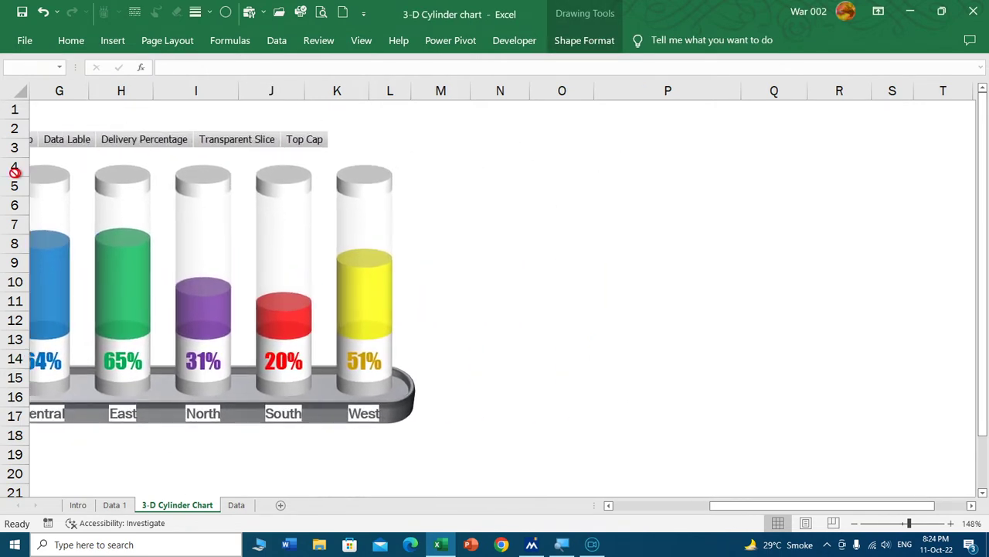
left_click_drag(3, 163, 141, 172)
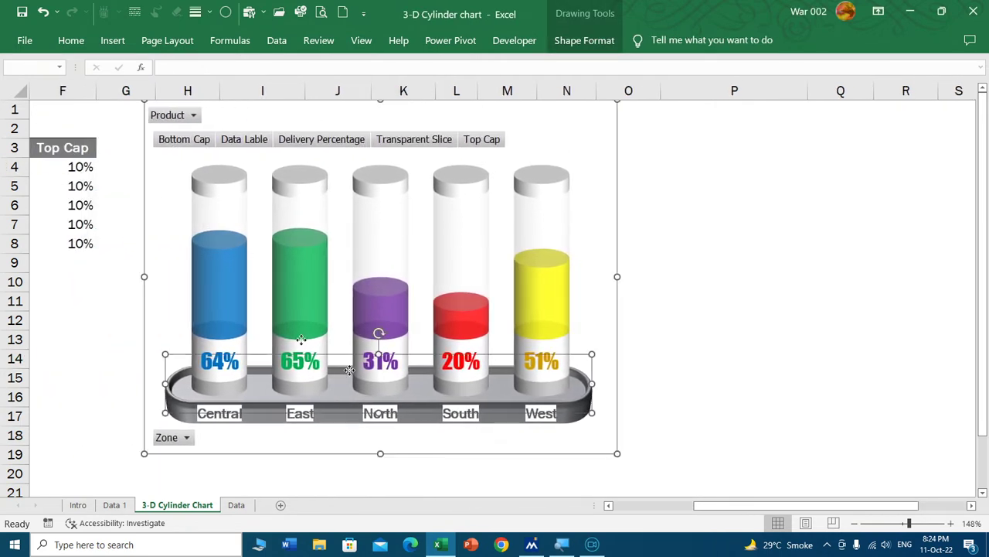
left_click(661, 508)
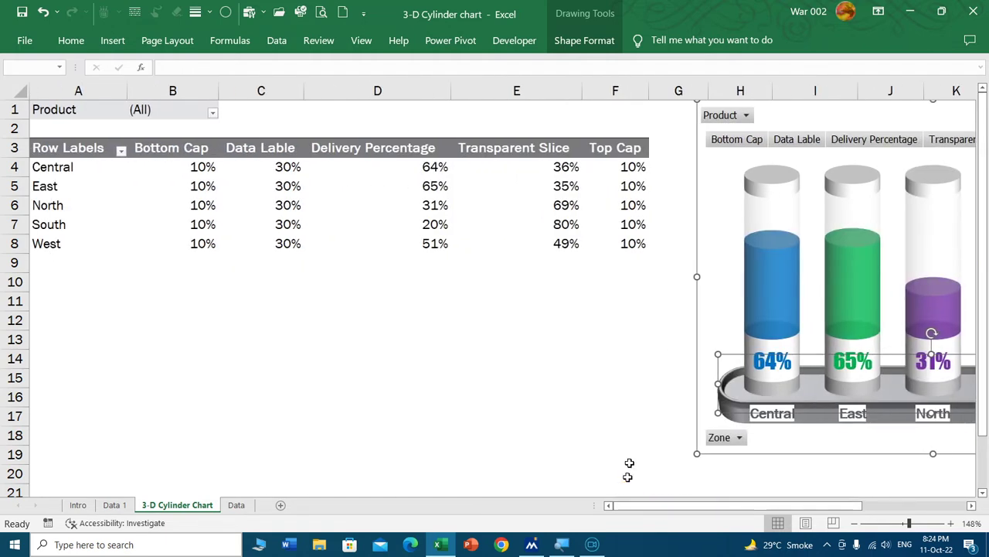
left_click_drag(695, 355, 183, 483)
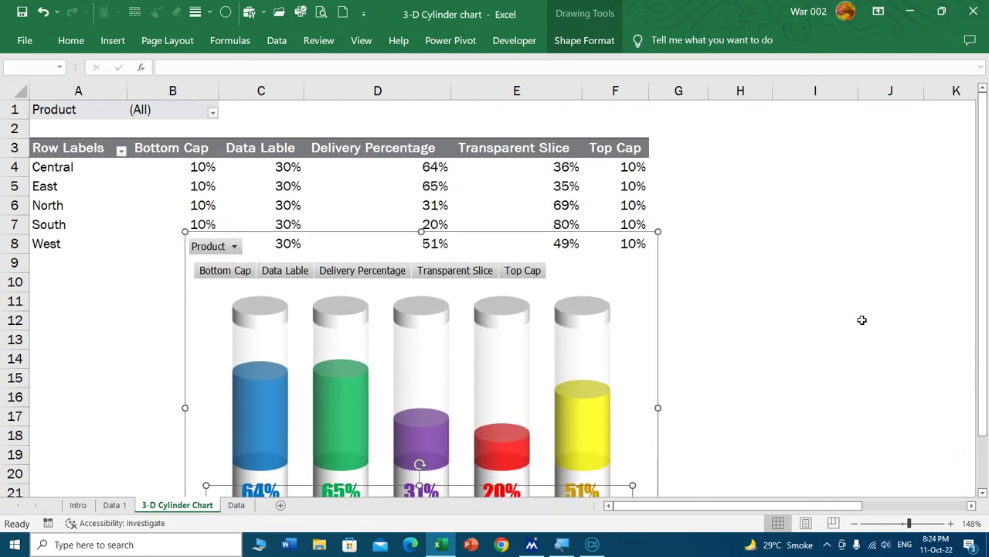
scroll(861, 318, "down", 2)
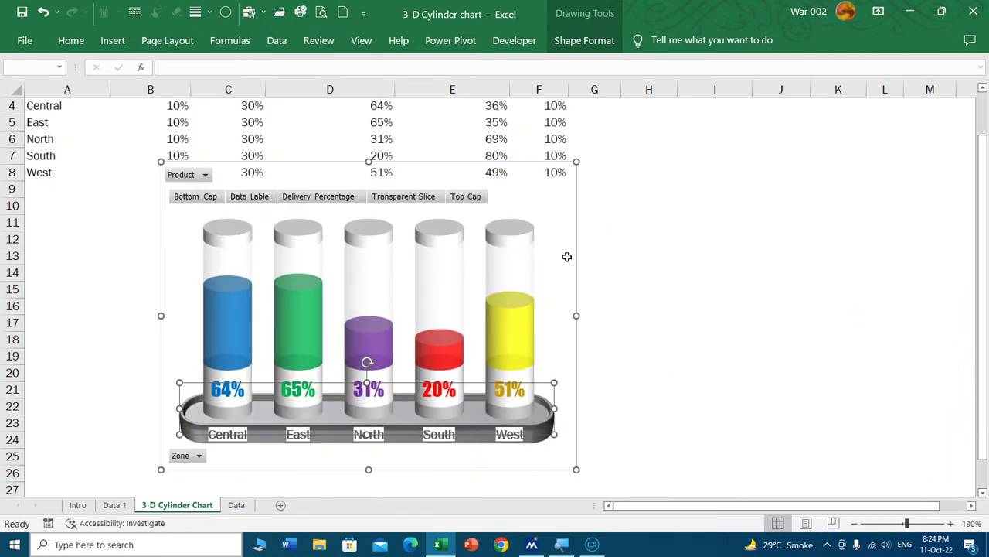
left_click(694, 272)
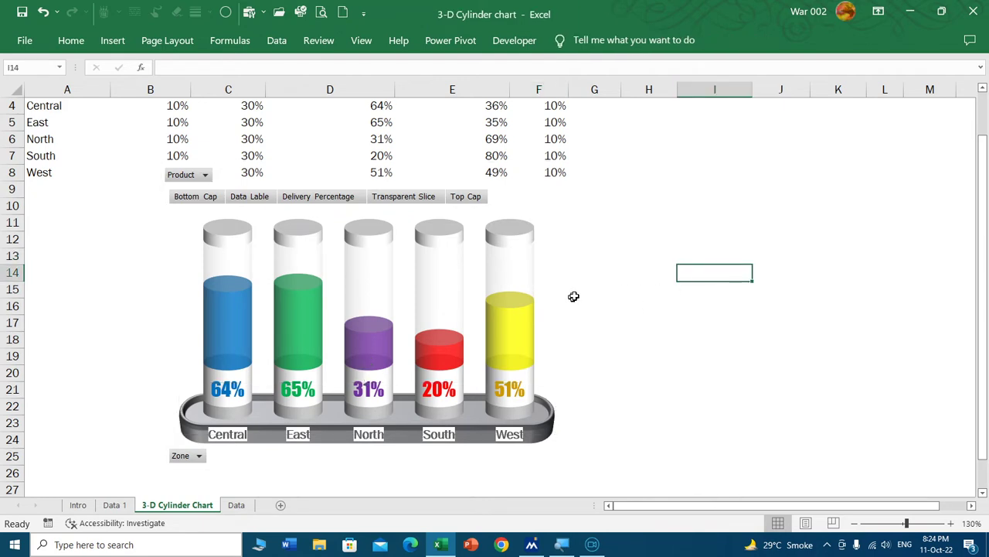
Filter the pivot table's Product field to Cherries only: 59%, 66%, 43%, 20%, 48%
scroll(611, 283, "up", 1)
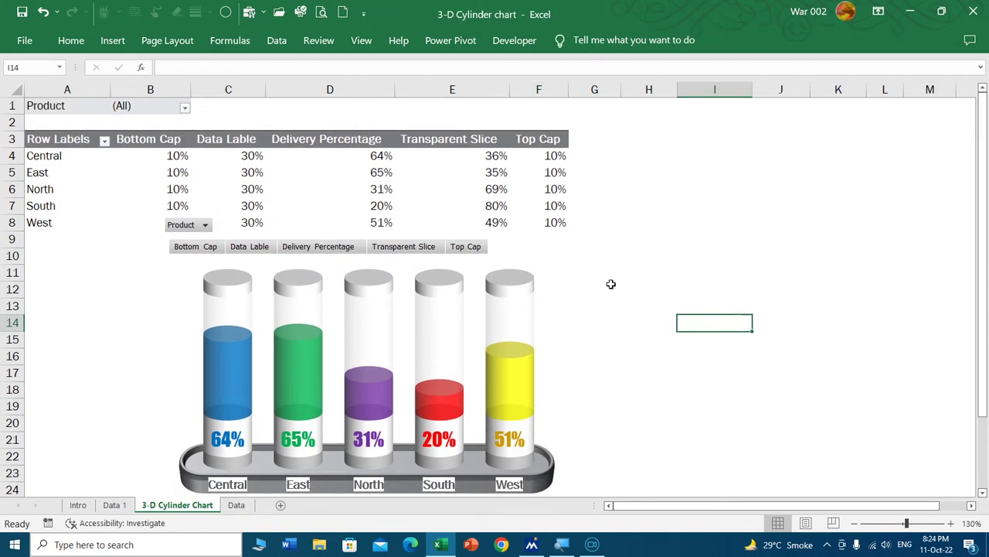
left_click(80, 105)
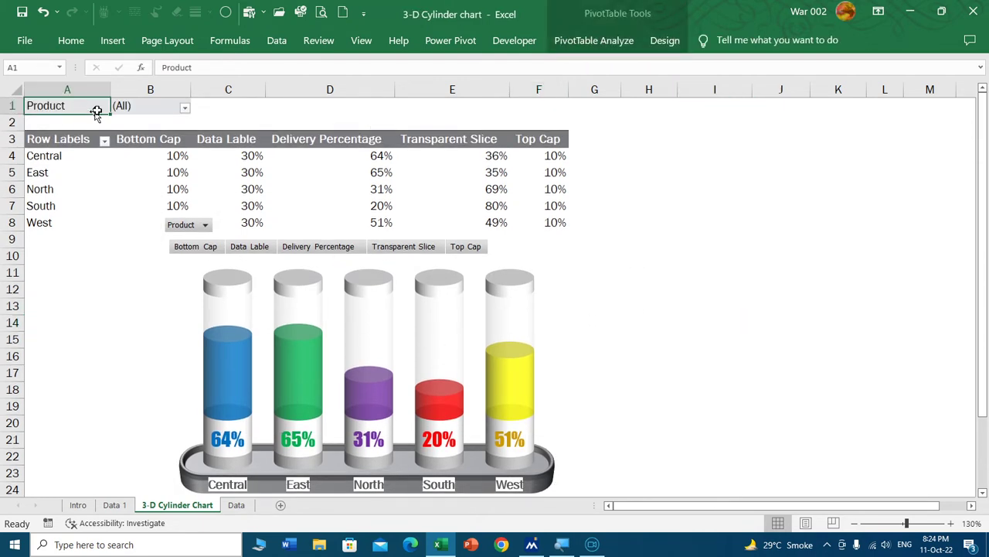
left_click(185, 107)
double_click(34, 145)
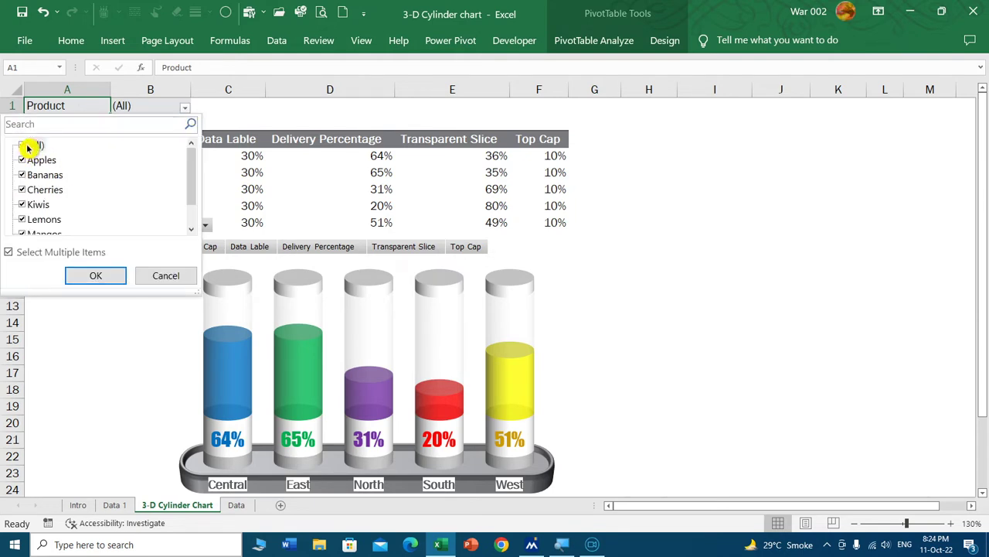
left_click(28, 145)
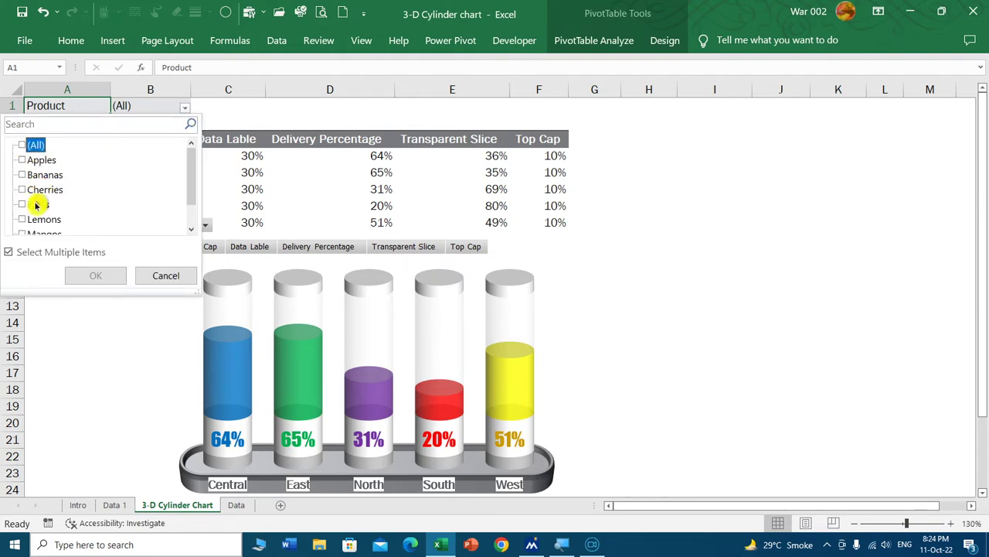
left_click(28, 189)
left_click(95, 275)
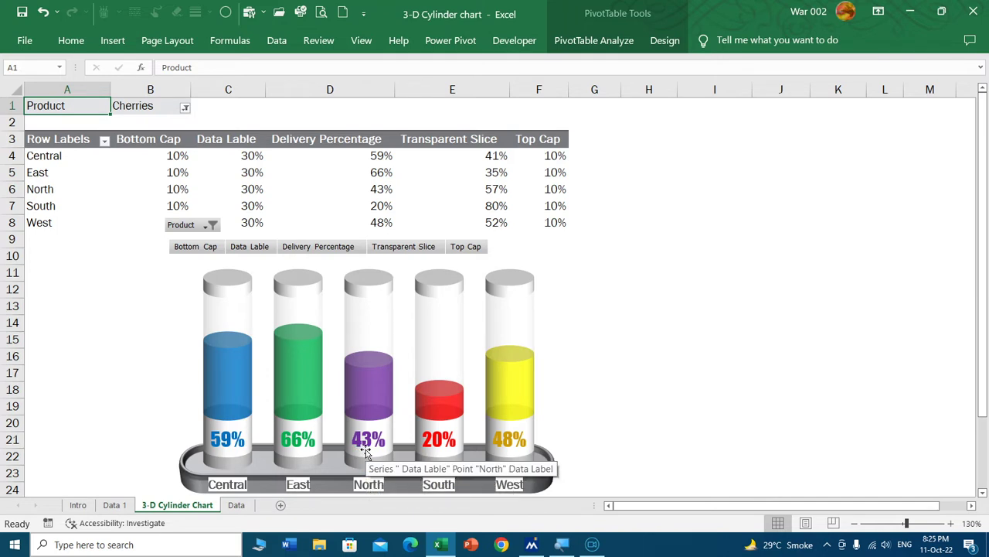
left_click(283, 464)
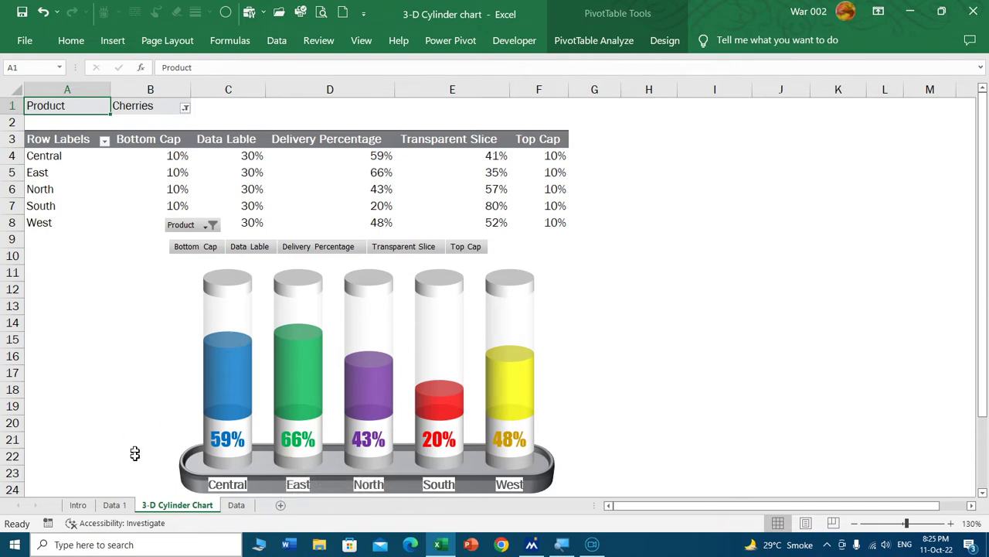
Check the first Ordered and Delivered (18) values on Data 1, then return to the 3-D Cylinder Chart sheet
left_click(124, 505)
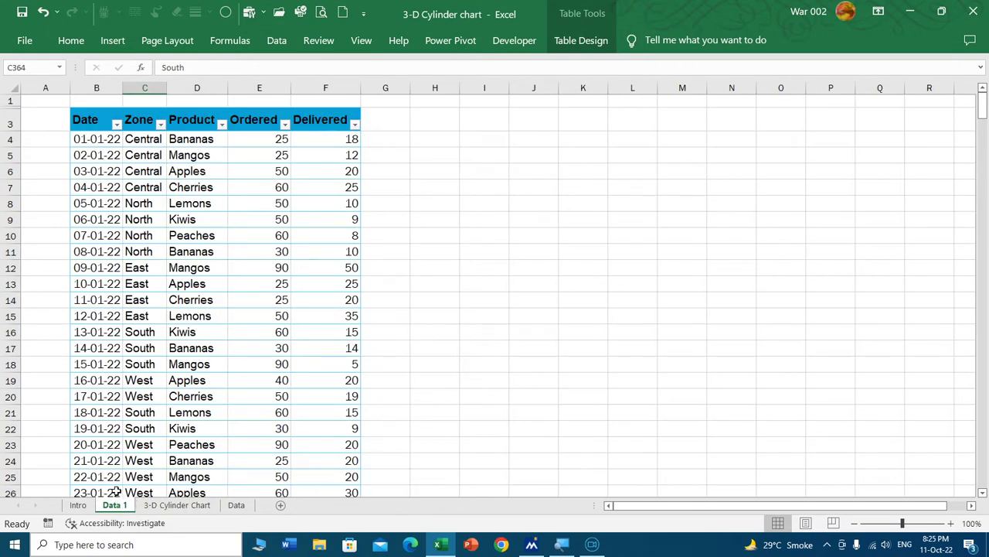
left_click(167, 507)
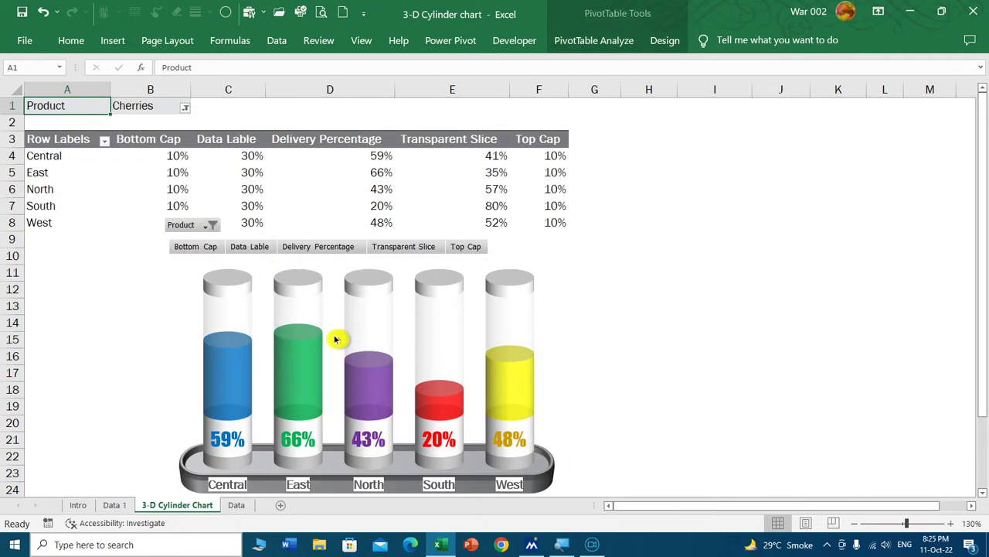
left_click(580, 310)
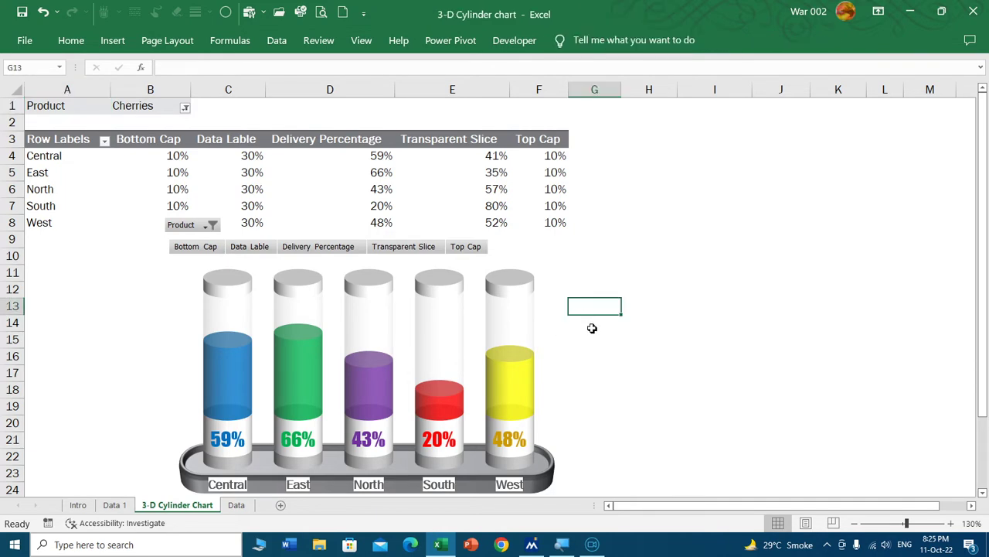
left_click(114, 506)
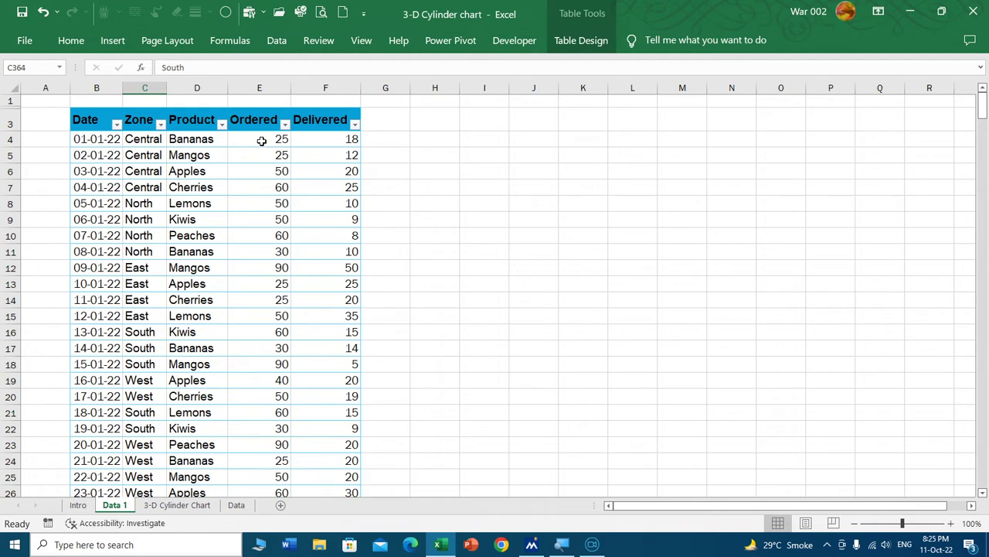
left_click(263, 139)
left_click(336, 138)
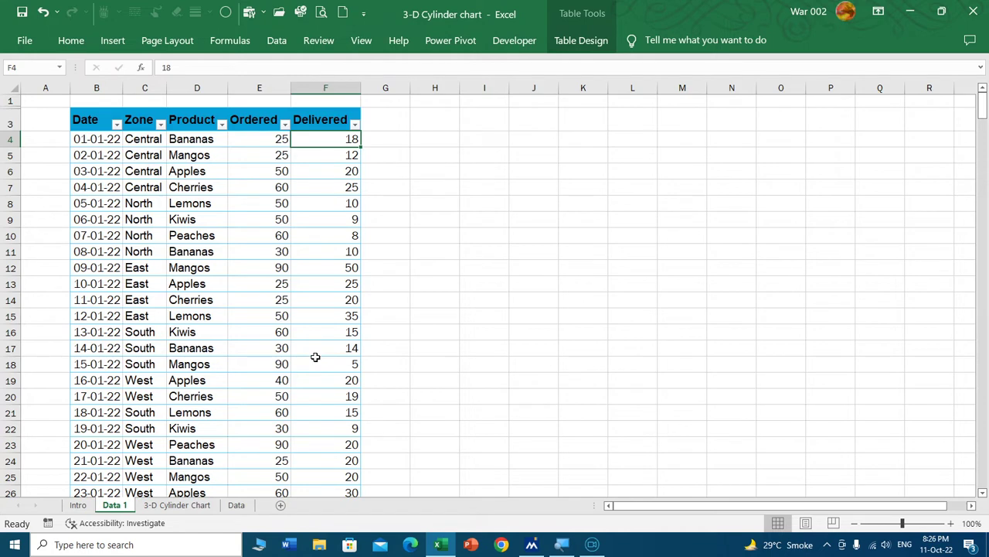
left_click(191, 505)
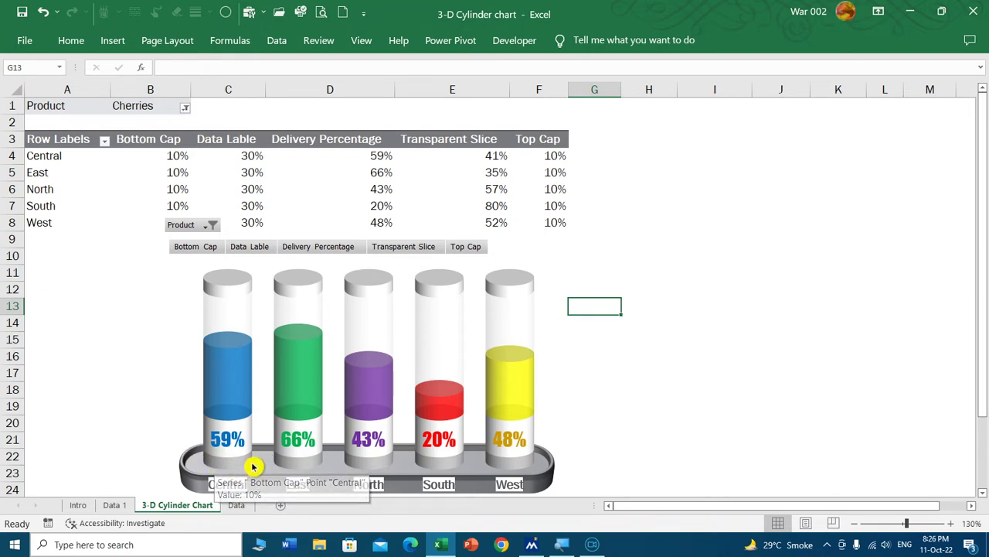
mouse_move(206, 463)
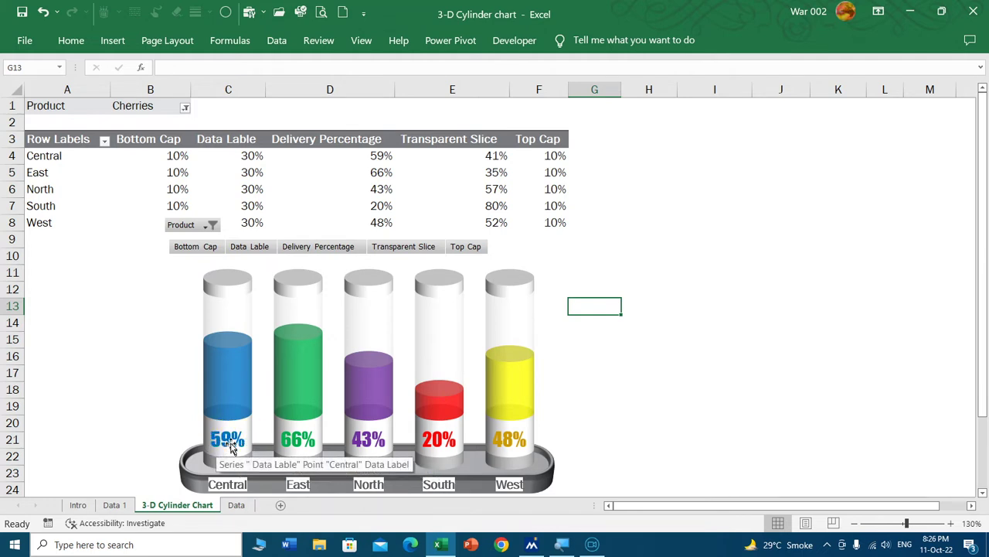
mouse_move(230, 406)
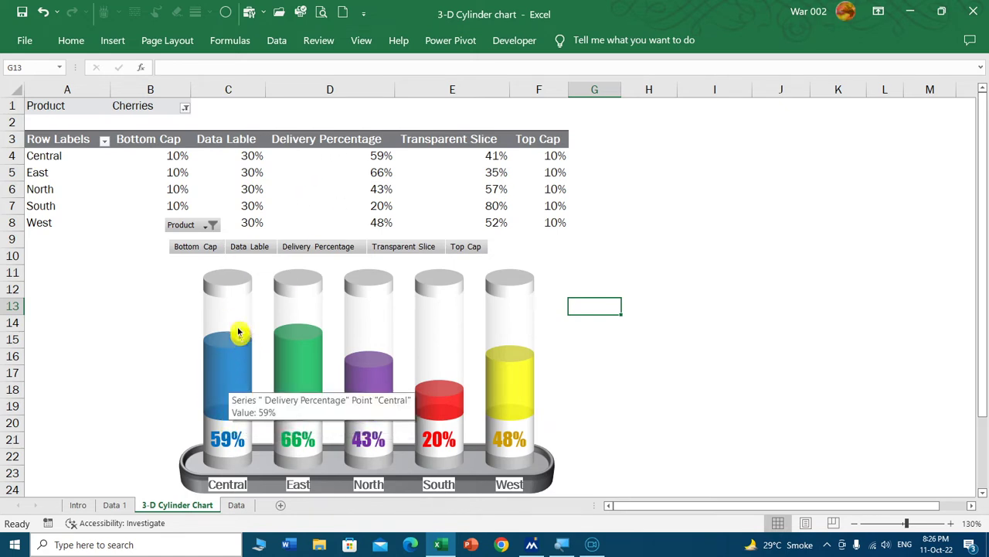
mouse_move(226, 321)
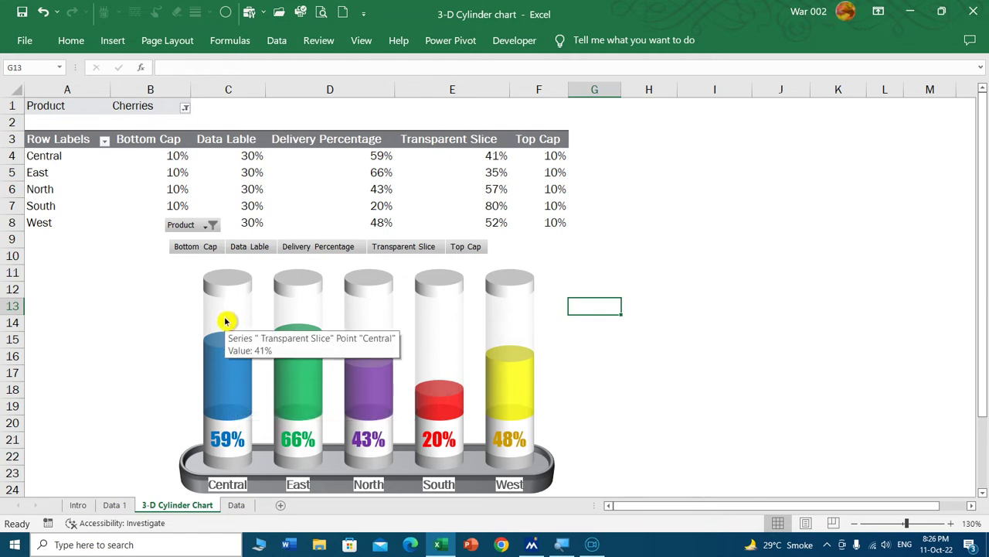
mouse_move(228, 291)
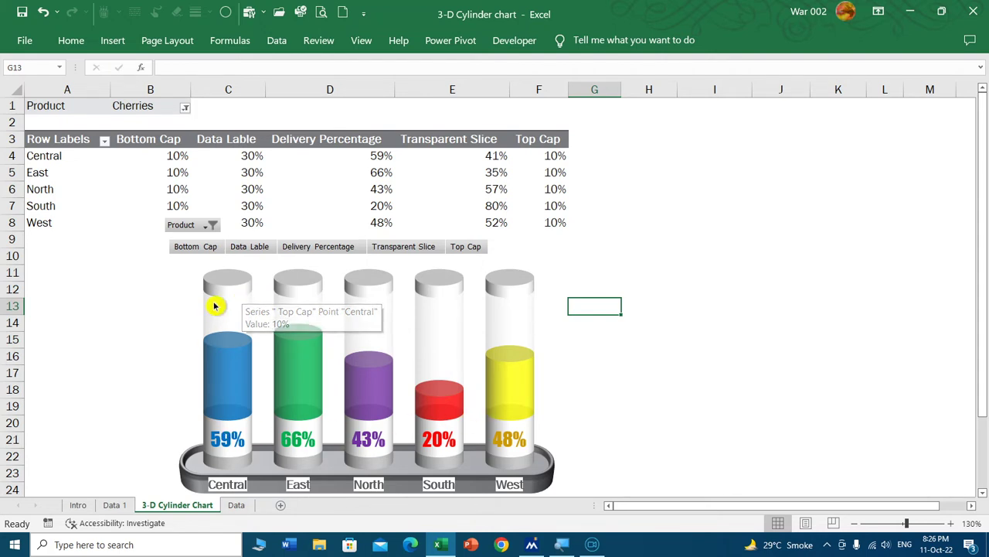
mouse_move(199, 370)
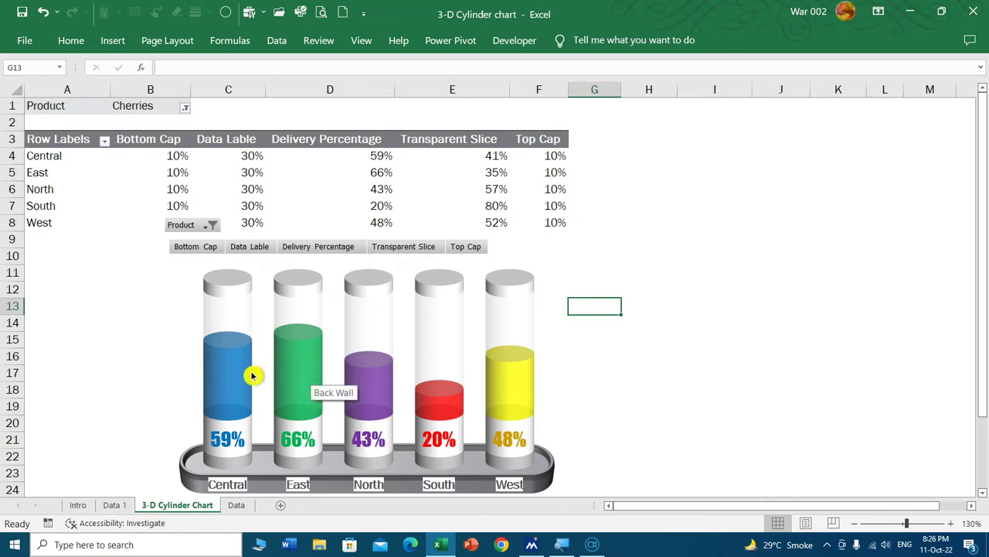
Select the Central zone's Bottom Cap and Data Lable values in the pivot table
left_click(173, 156)
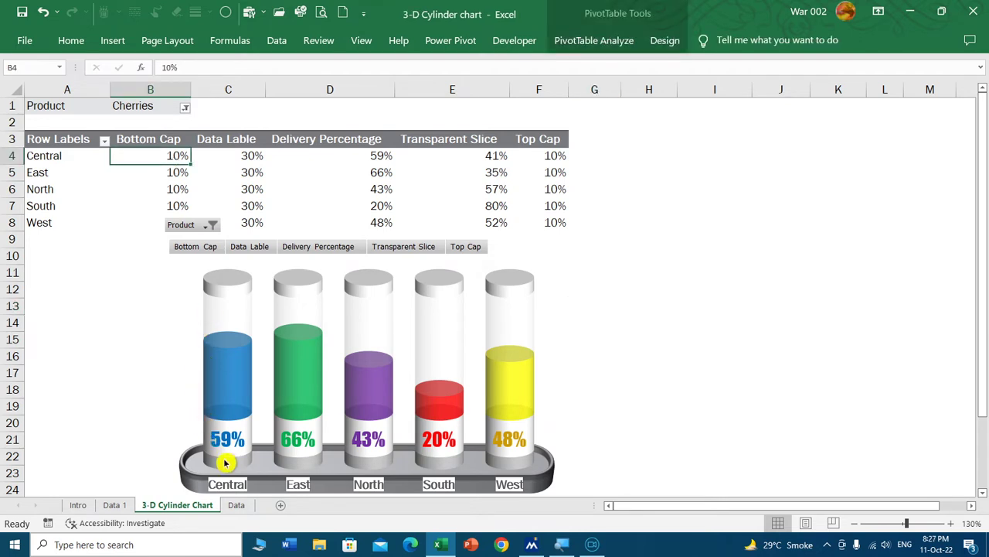
mouse_move(227, 463)
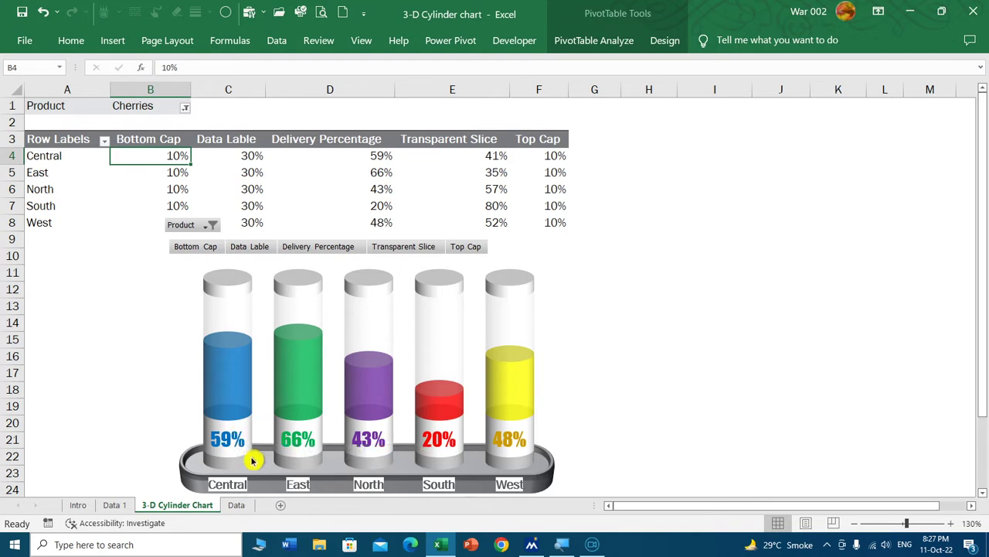
left_click(252, 157)
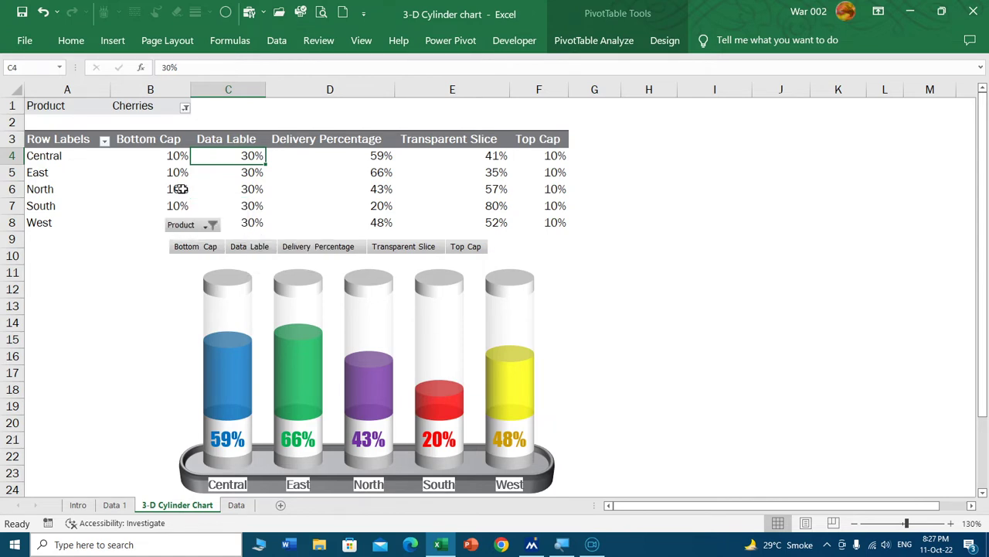
left_click(172, 156)
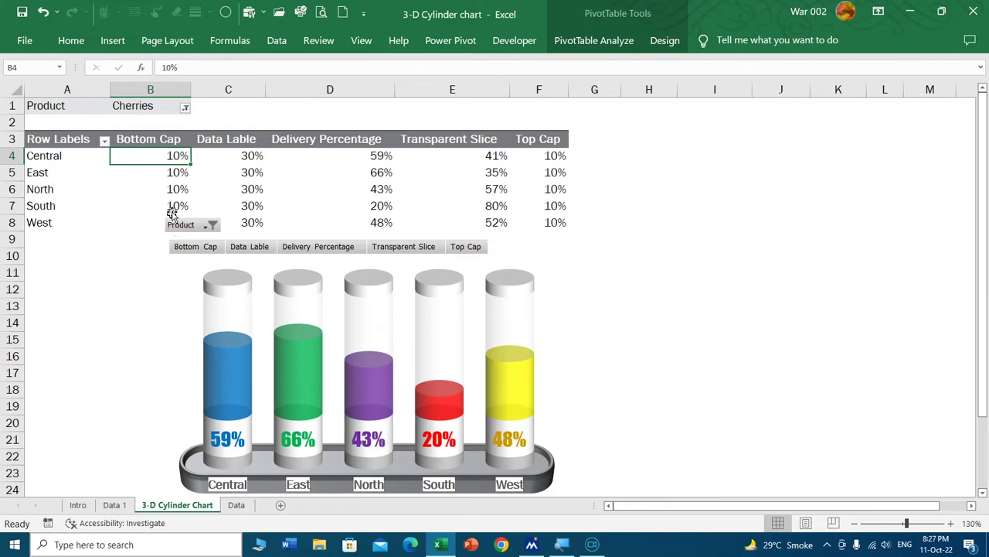
mouse_move(173, 158)
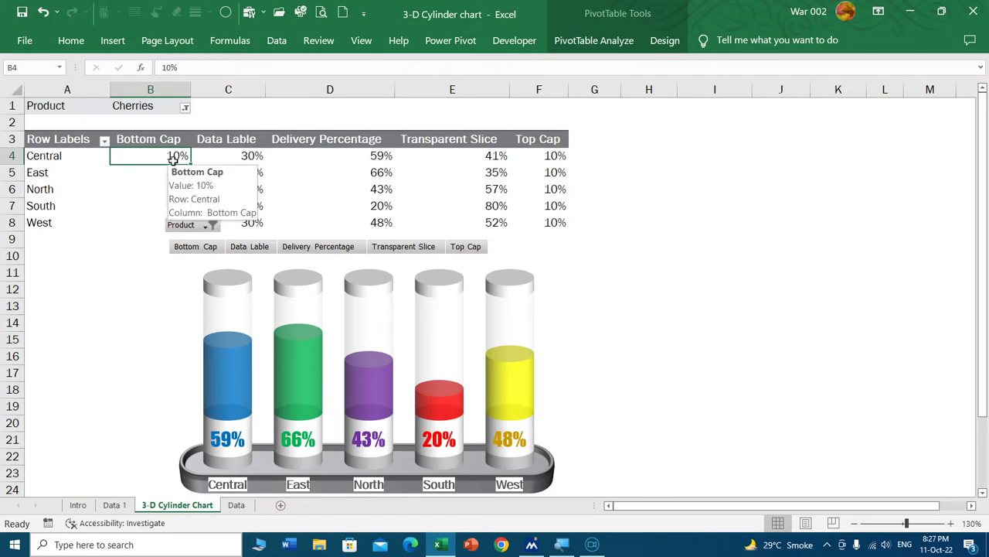
Change the Bottom Cap calculated field's formula to =15% for every zone
left_click(592, 42)
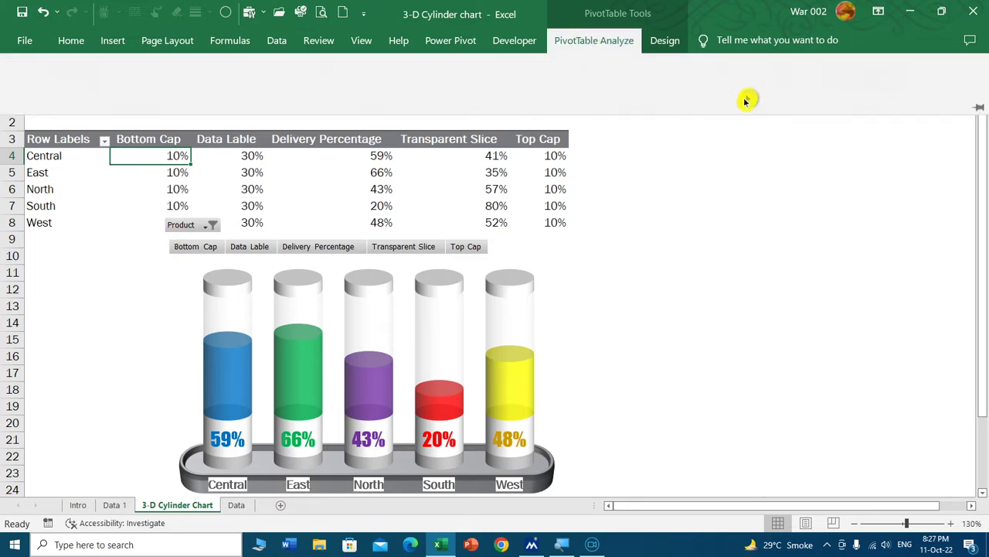
left_click(643, 66)
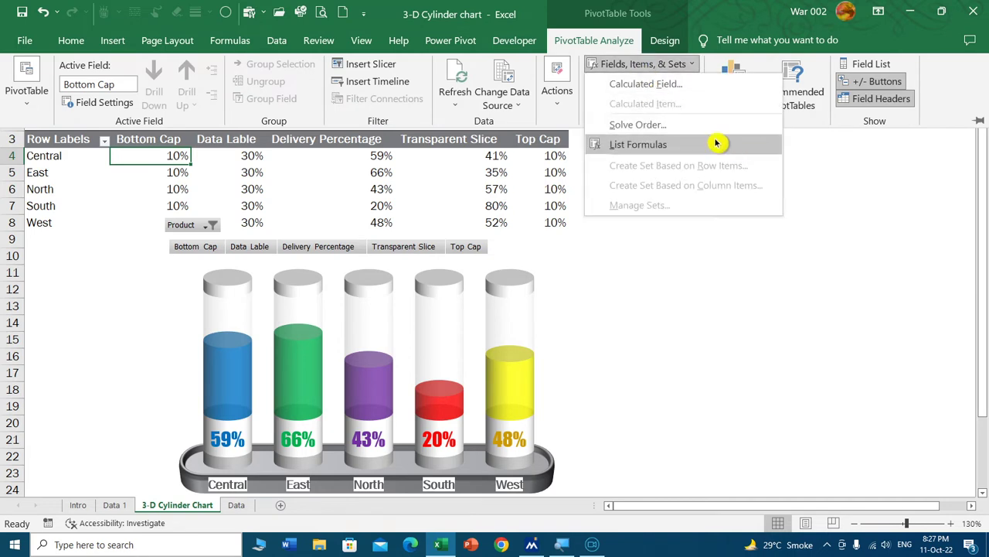
left_click(663, 85)
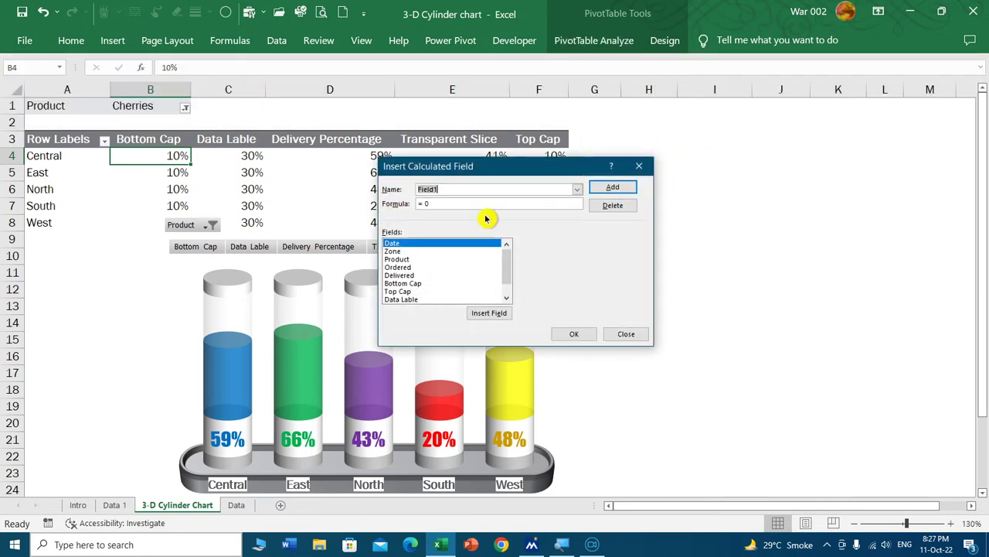
left_click(577, 189)
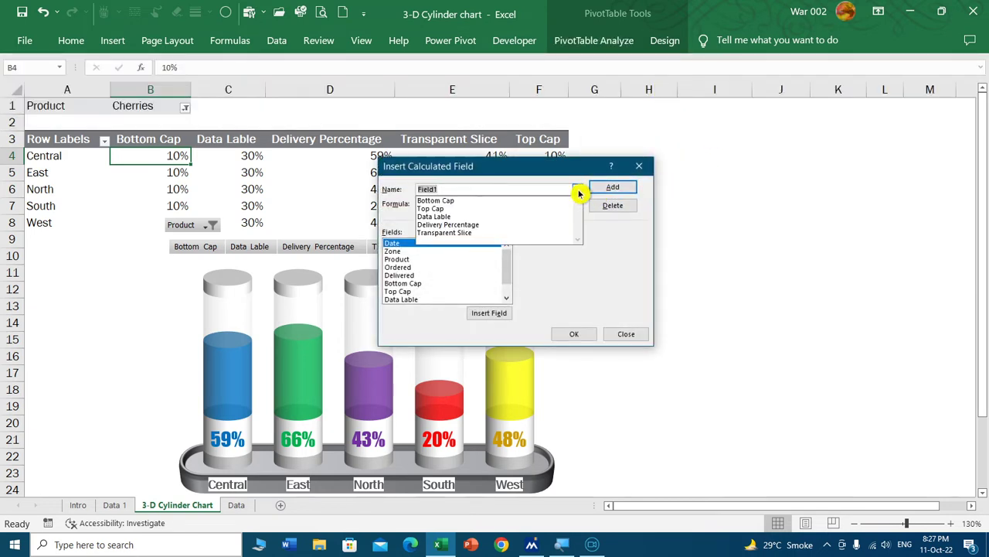
left_click(509, 201)
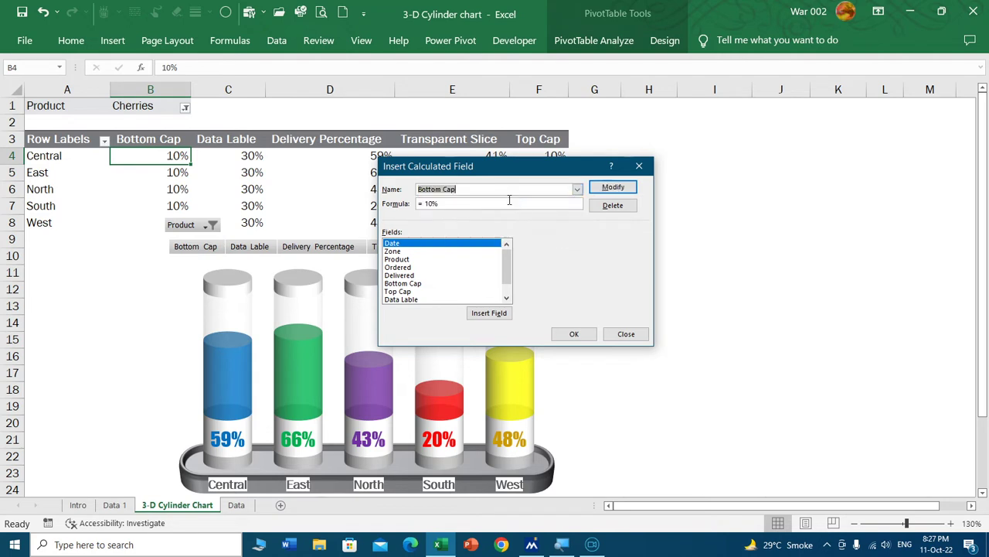
left_click(432, 204)
type("5")
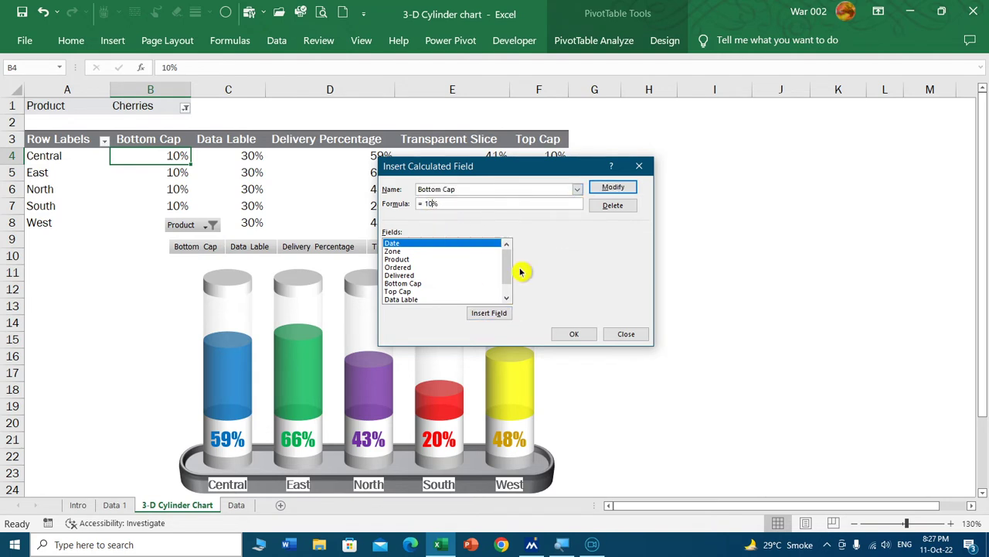
left_click(613, 187)
left_click(585, 334)
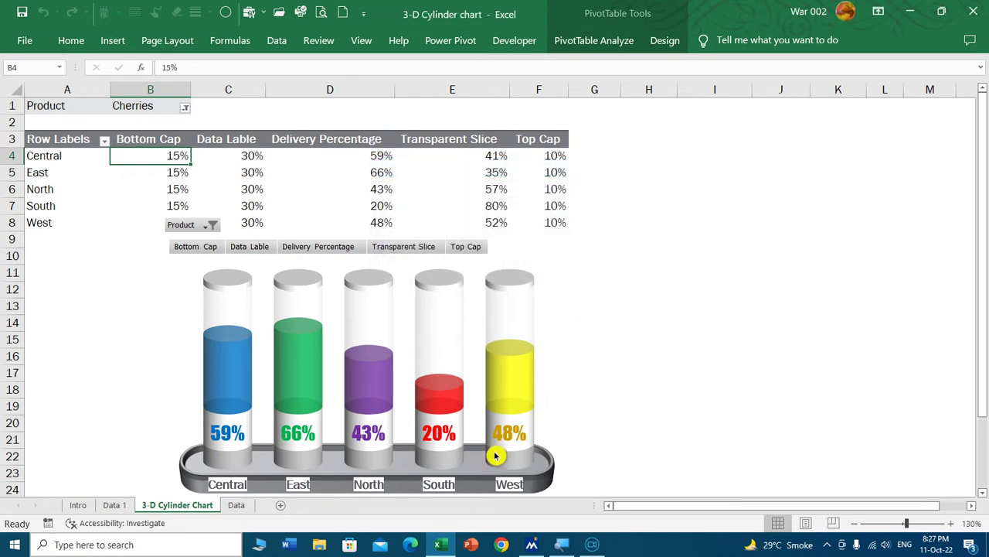
mouse_move(495, 458)
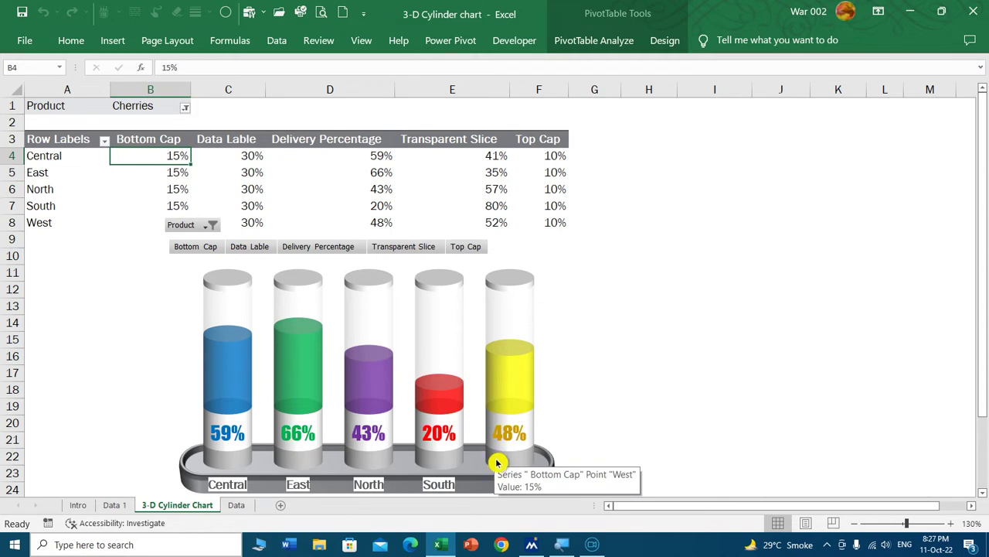
mouse_move(168, 213)
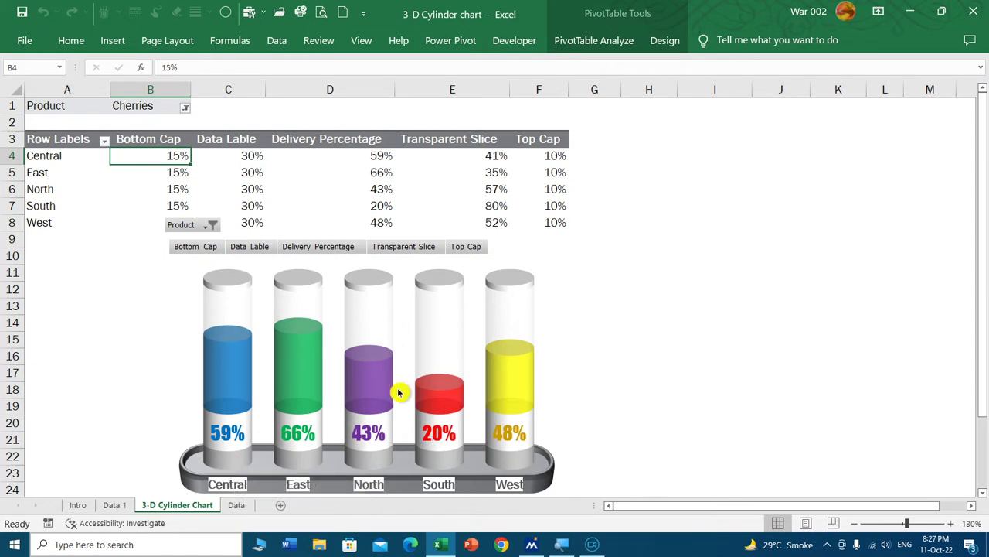
Change the Data Lable calculated field's formula to =20% for every zone
left_click(241, 158)
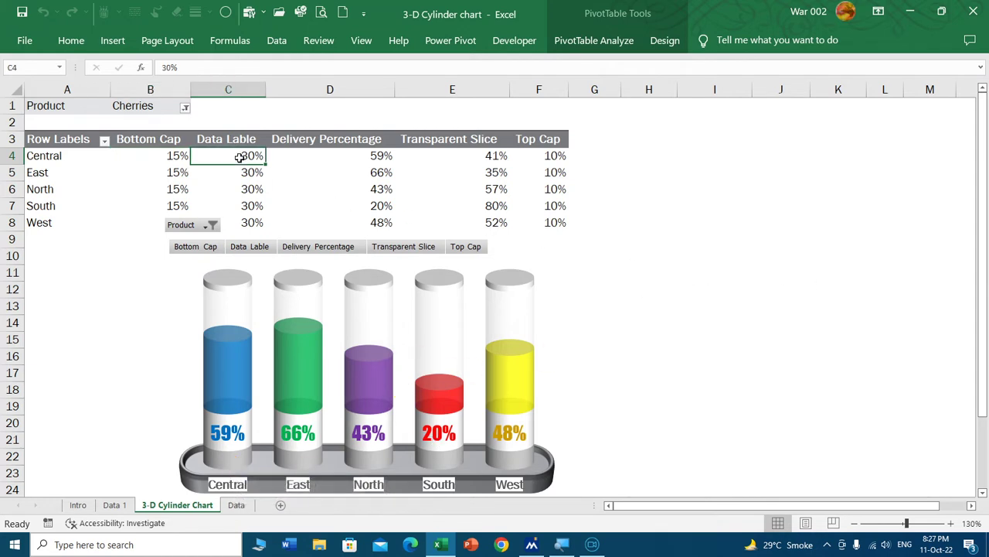
left_click(614, 39)
left_click(642, 65)
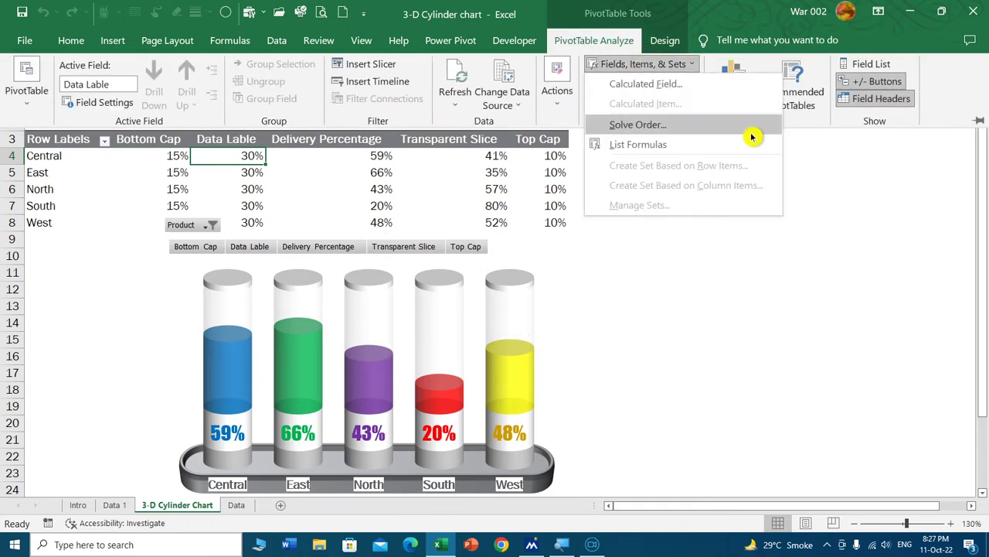
left_click(646, 83)
left_click(578, 189)
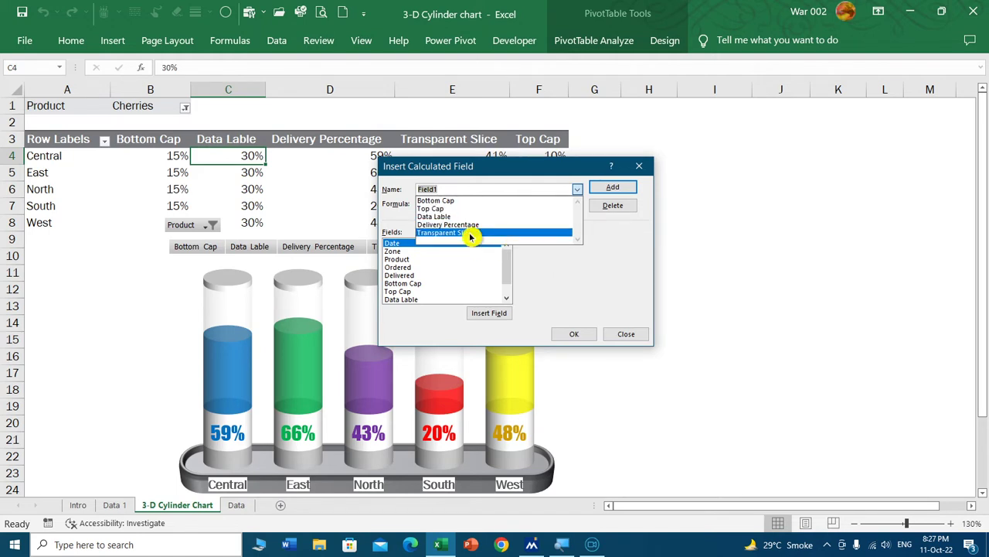
left_click(435, 217)
left_click(430, 203)
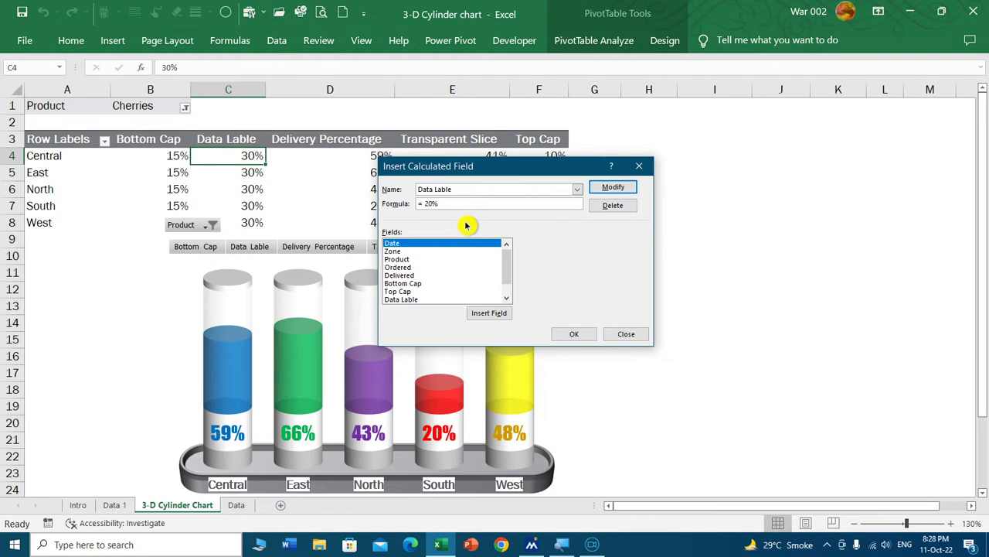
left_click(578, 335)
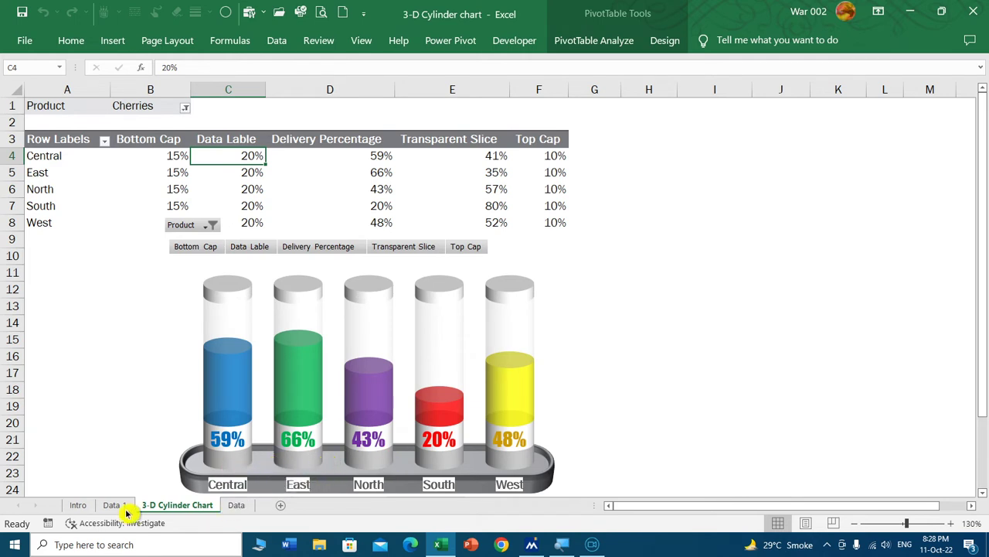
On the Data sheet, select the source range B3:F368 starting from the Date header
left_click(236, 507)
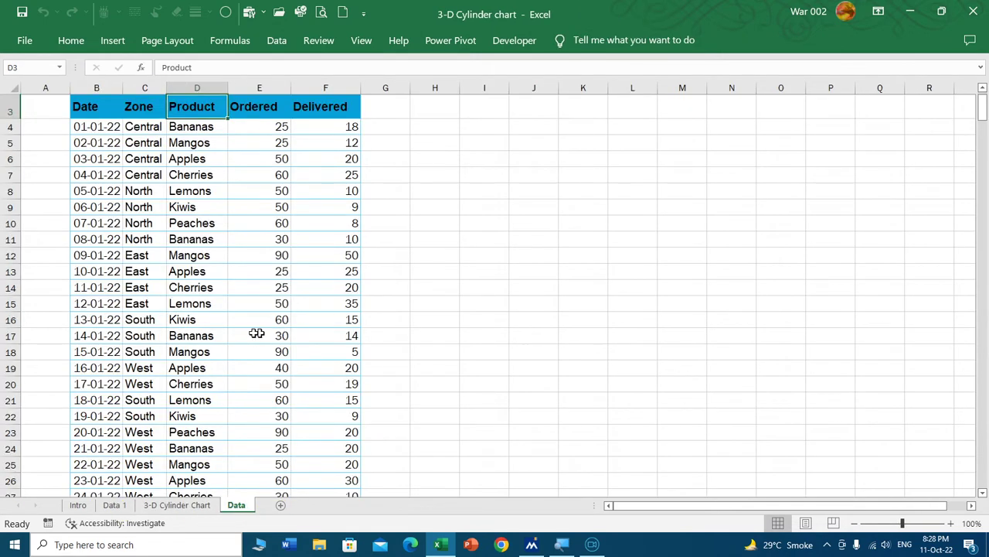
scroll(256, 333, "up", 1)
left_click(107, 137)
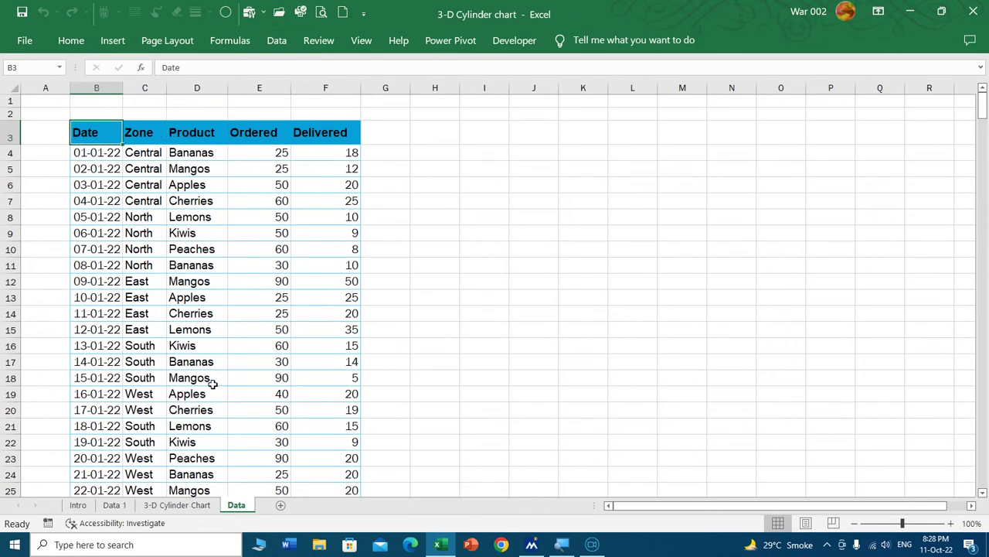
key("ctrl+shift+Right")
key("ctrl+shift+Down")
scroll(255, 415, "up", 2)
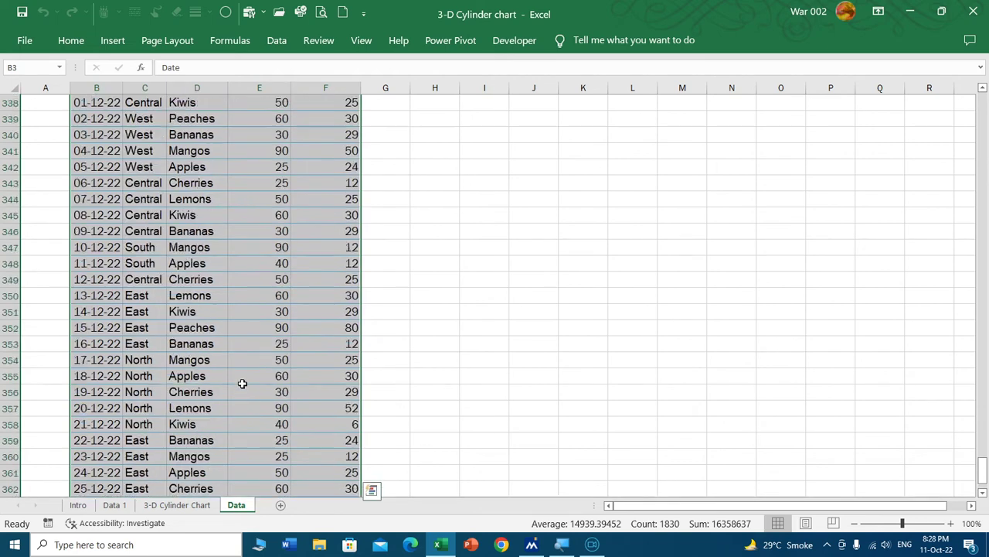
scroll(242, 382, "up", 9)
scroll(246, 389, "up", 11)
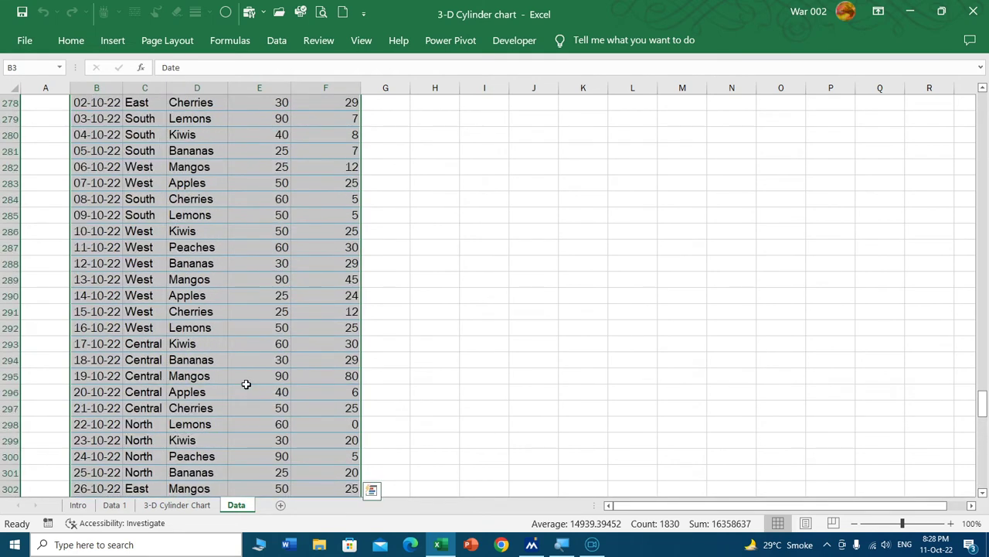
Convert the range into a table with headers, turn off Banded Rows, and select its data
key("ctrl+t")
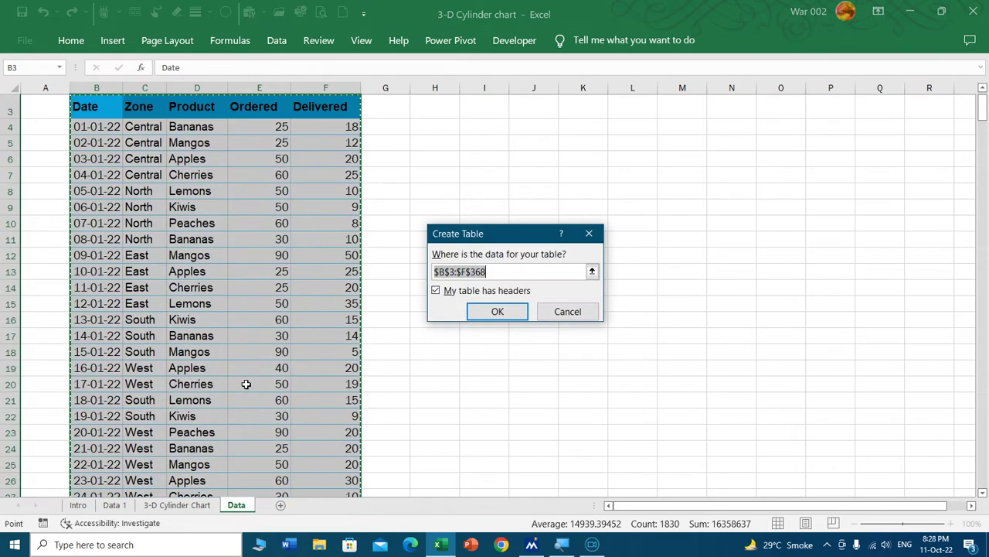
left_click(494, 312)
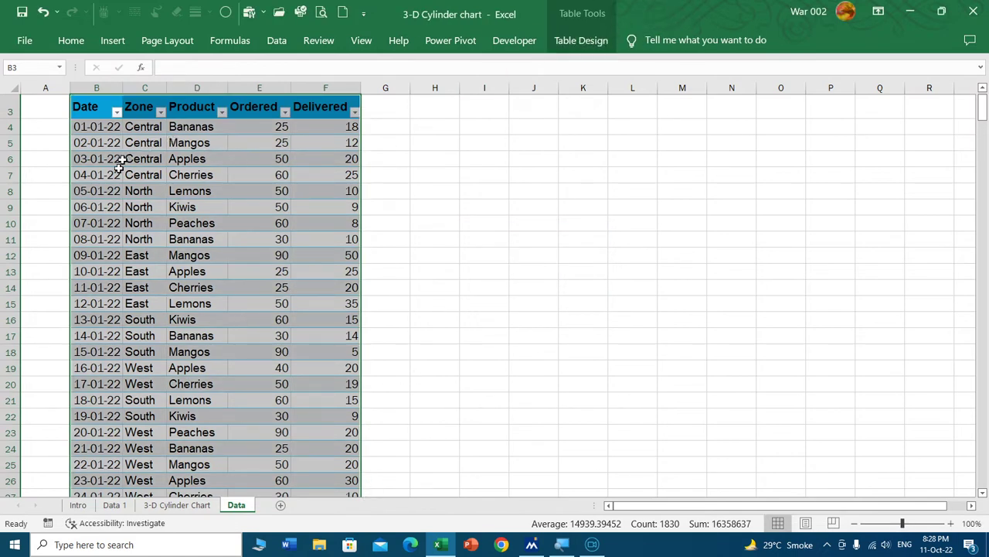
left_click(598, 40)
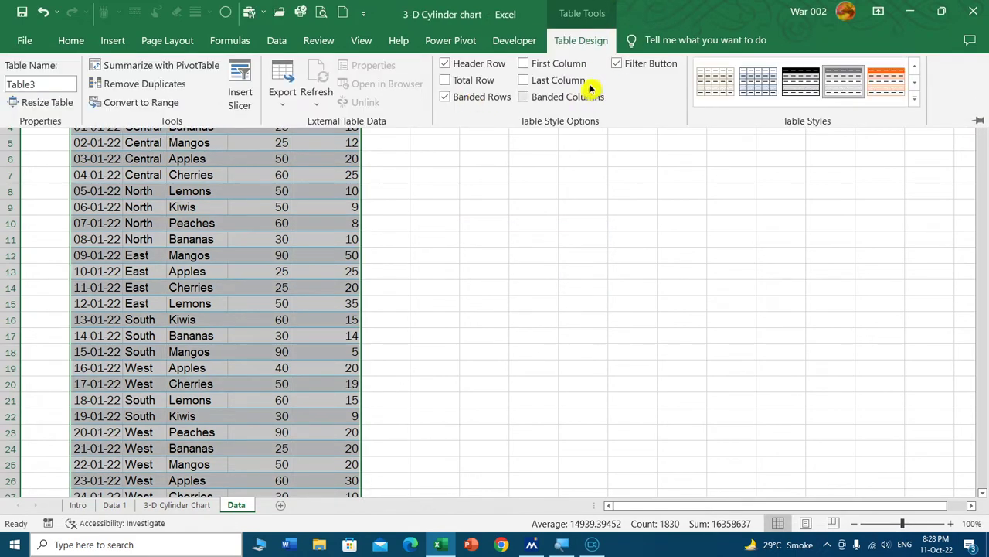
left_click(447, 98)
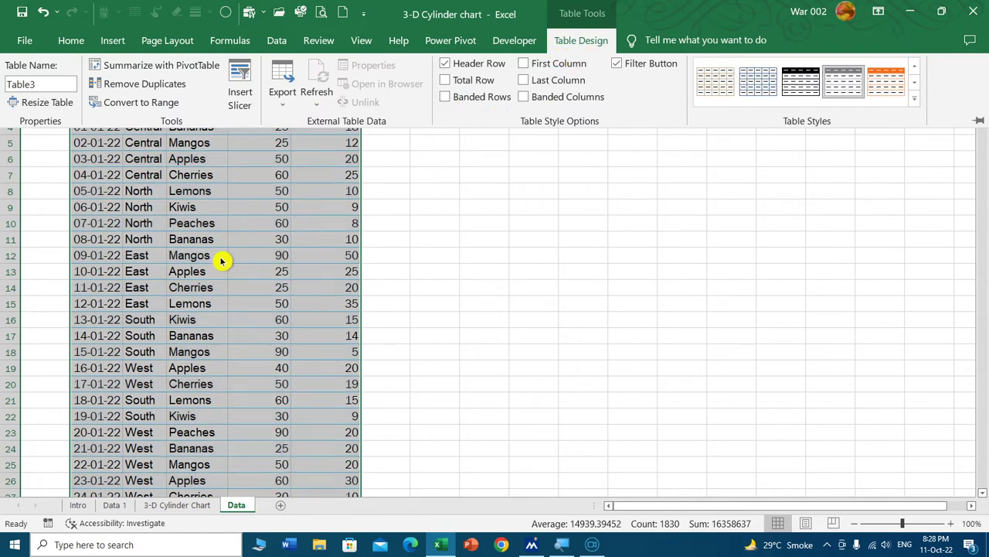
scroll(212, 256, "up", 1)
left_click(143, 217)
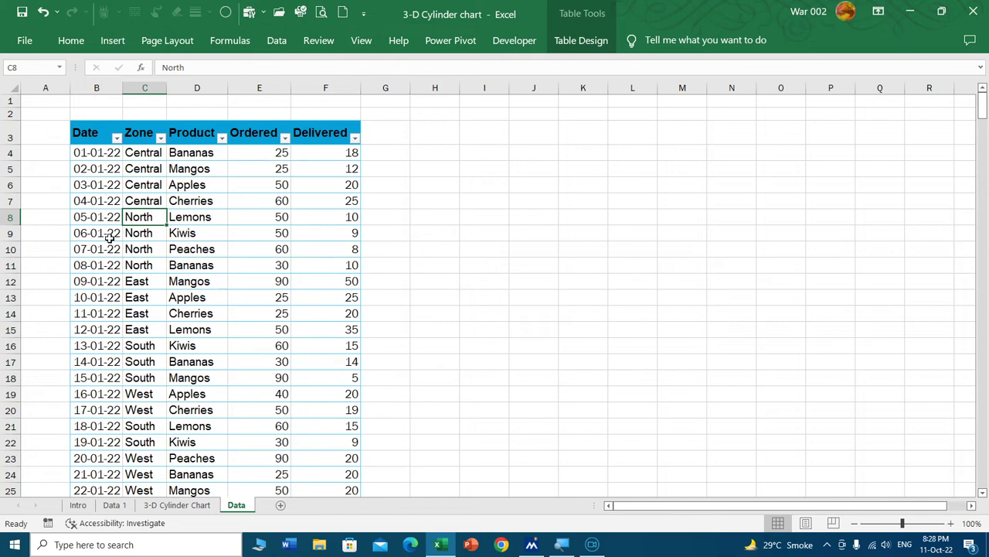
key("ctrl+a")
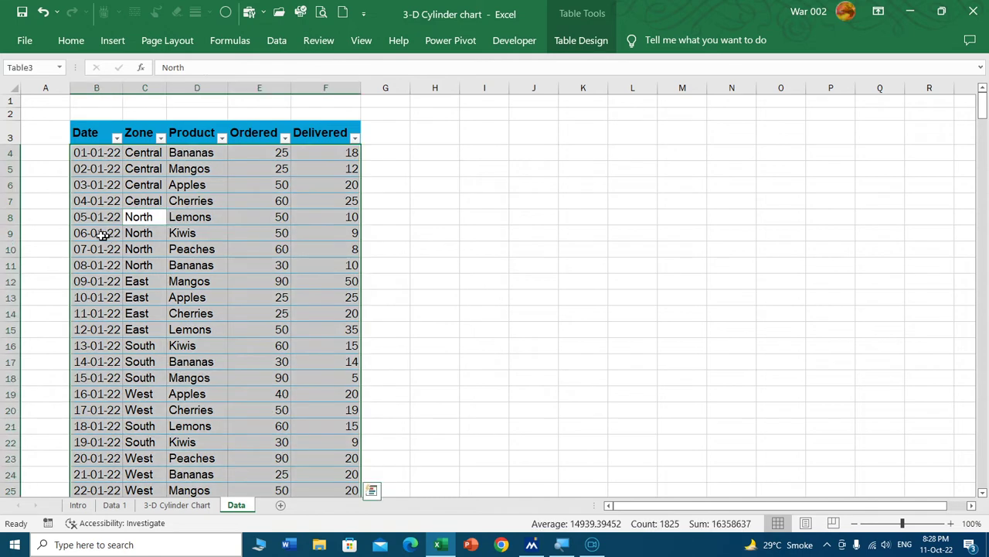
left_click(112, 41)
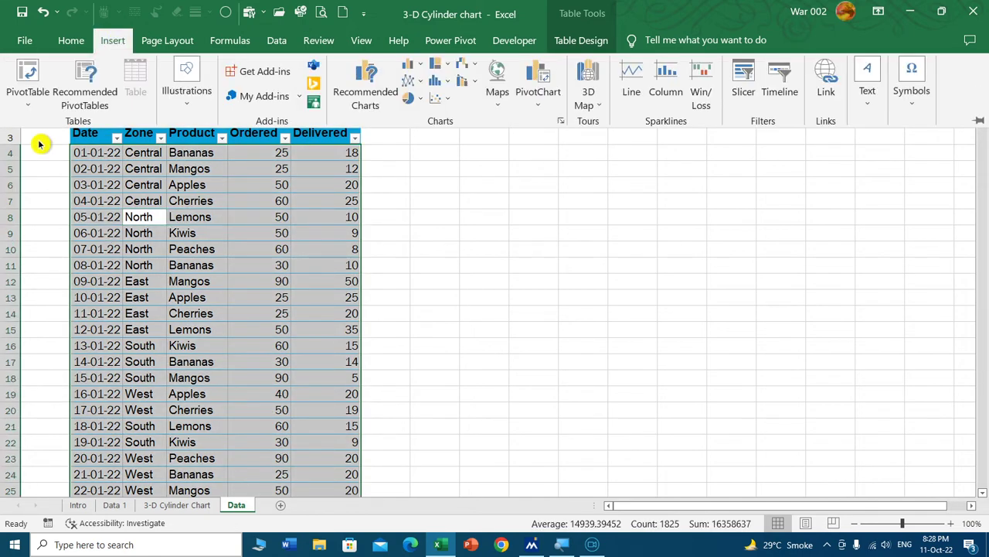
Create a pivot table on a new sheet with Zone as rows and Product as the report filter
left_click(27, 78)
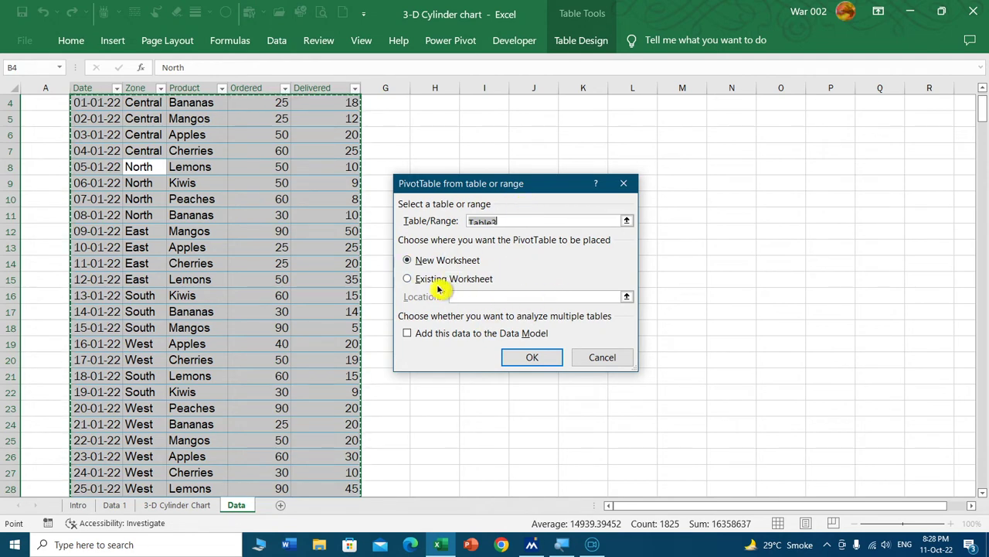
left_click(525, 355)
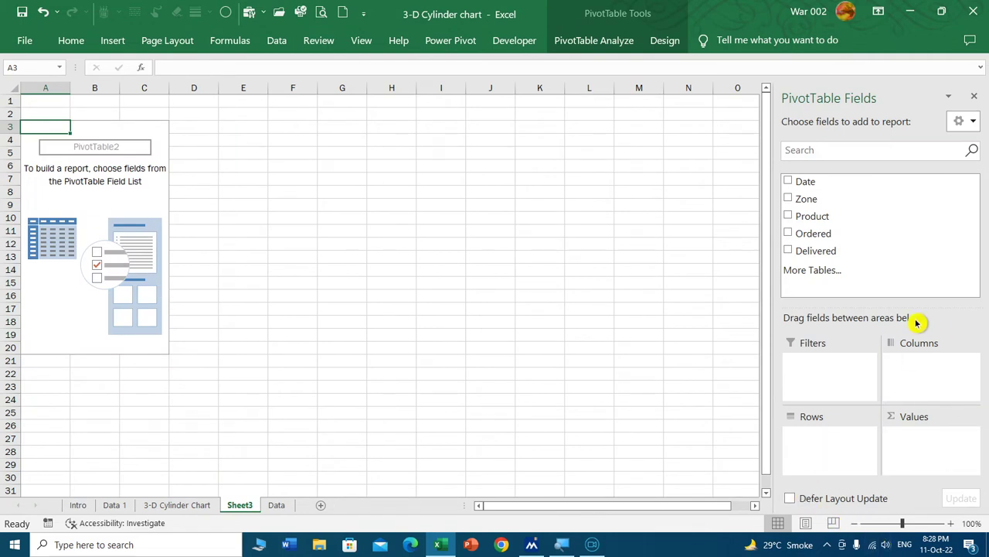
left_click(789, 198)
left_click(794, 218)
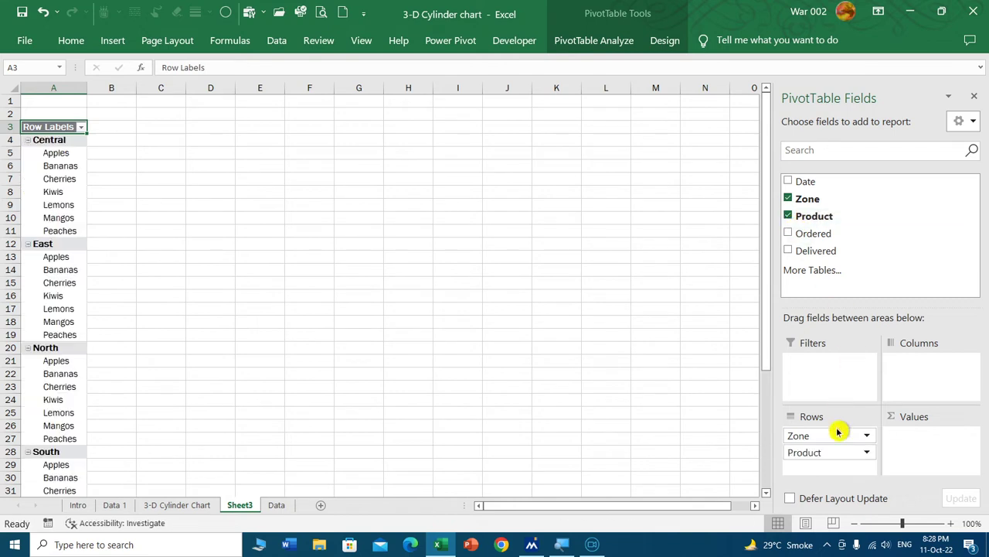
left_click_drag(836, 453, 828, 374)
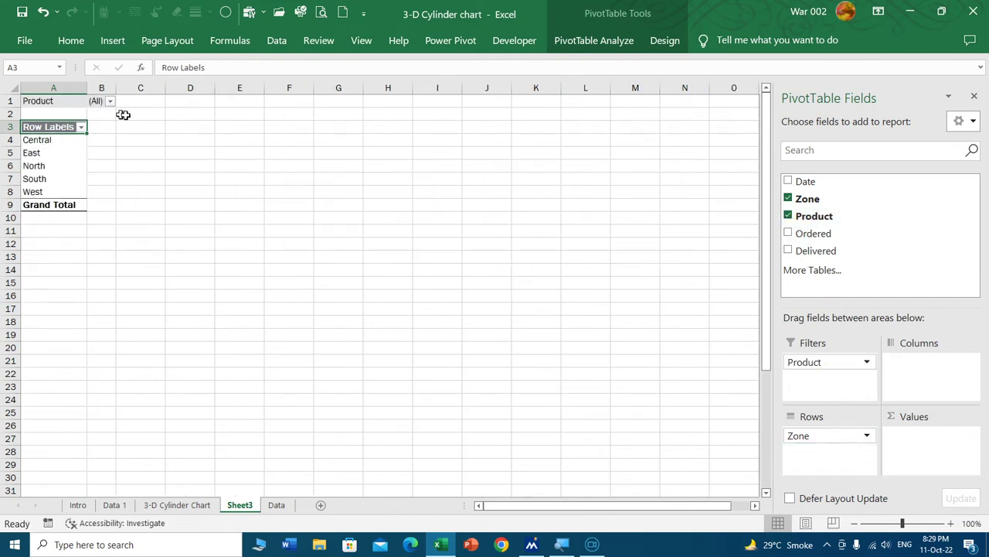
left_click(974, 96)
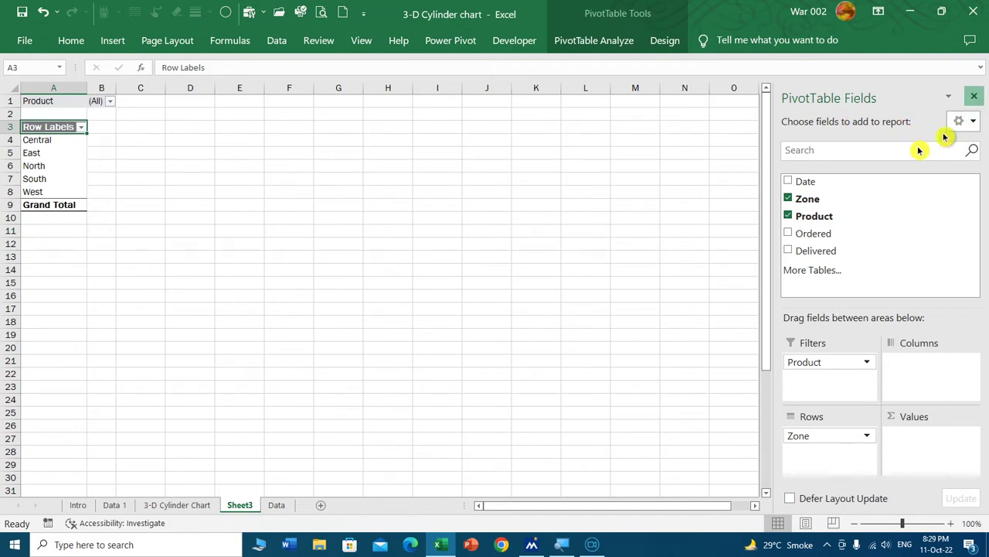
scroll(432, 223, "up", 3)
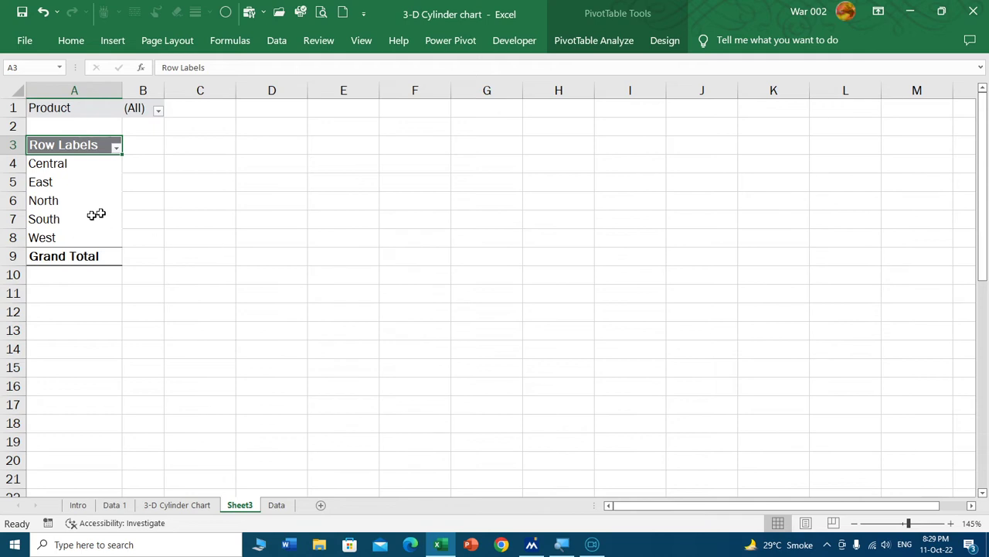
Look over the finished 3-D Cylinder Chart sheet, then return to Sheet3
left_click(45, 196)
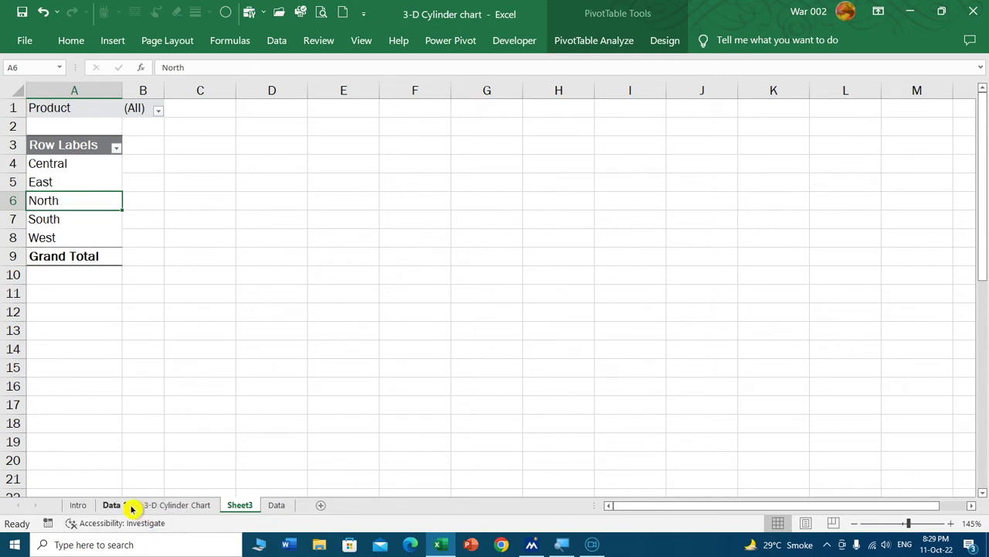
left_click(162, 506)
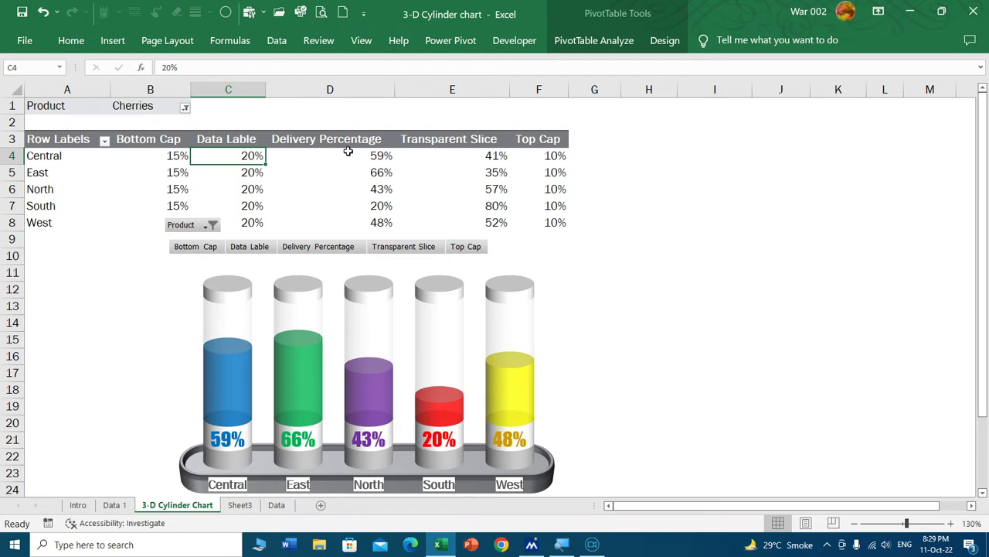
mouse_move(348, 152)
left_click(246, 505)
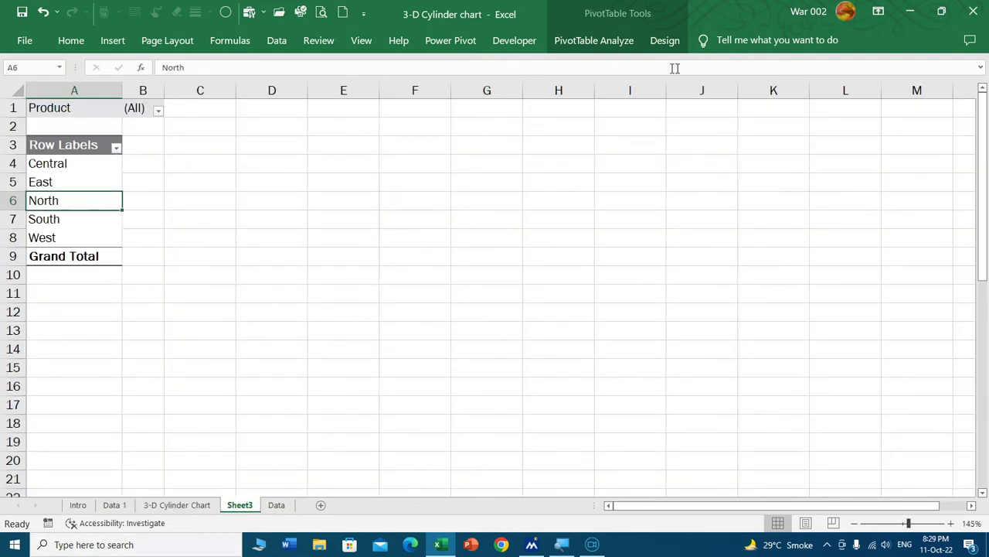
Select the North cell in the zone pivot and show the PivotTable Analyze tools
left_click(603, 43)
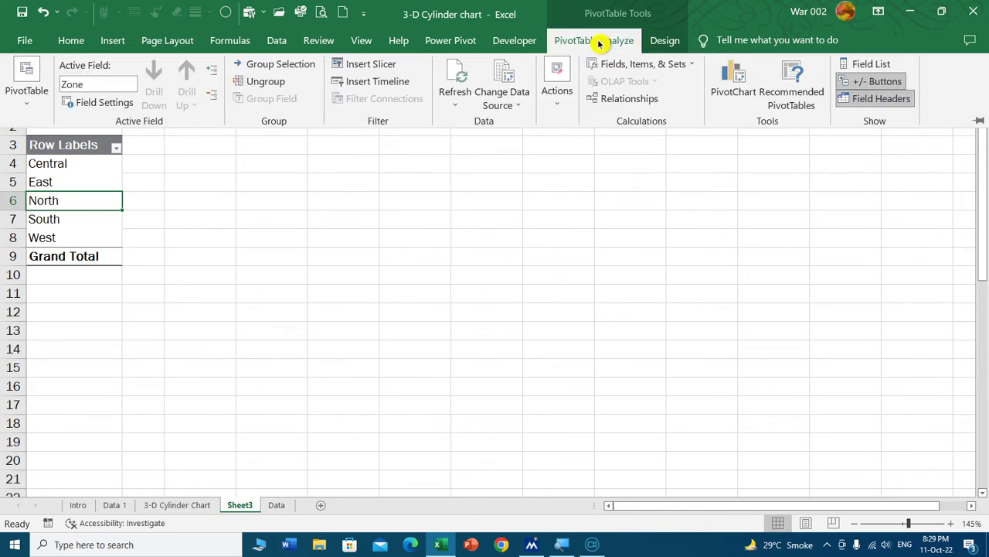
left_click(459, 253)
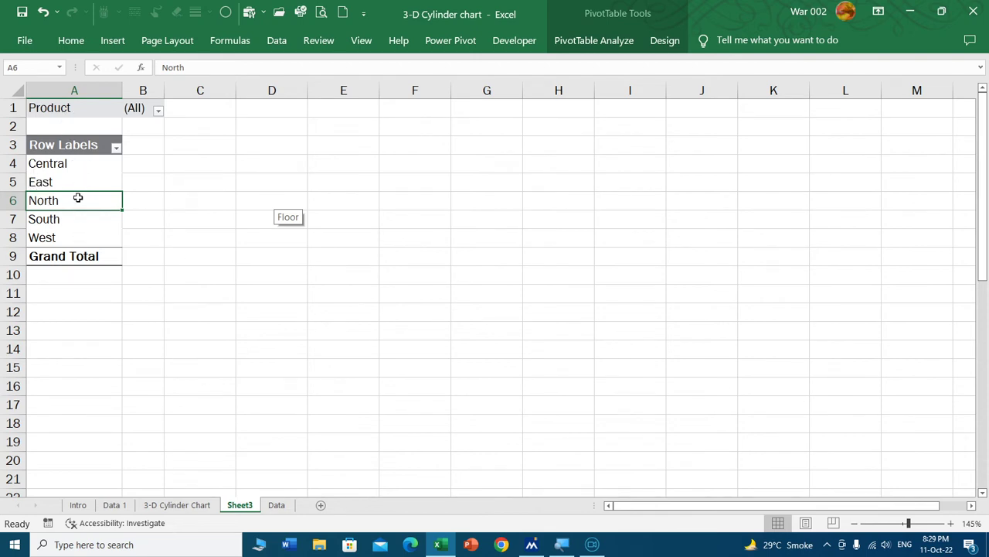
left_click(255, 252)
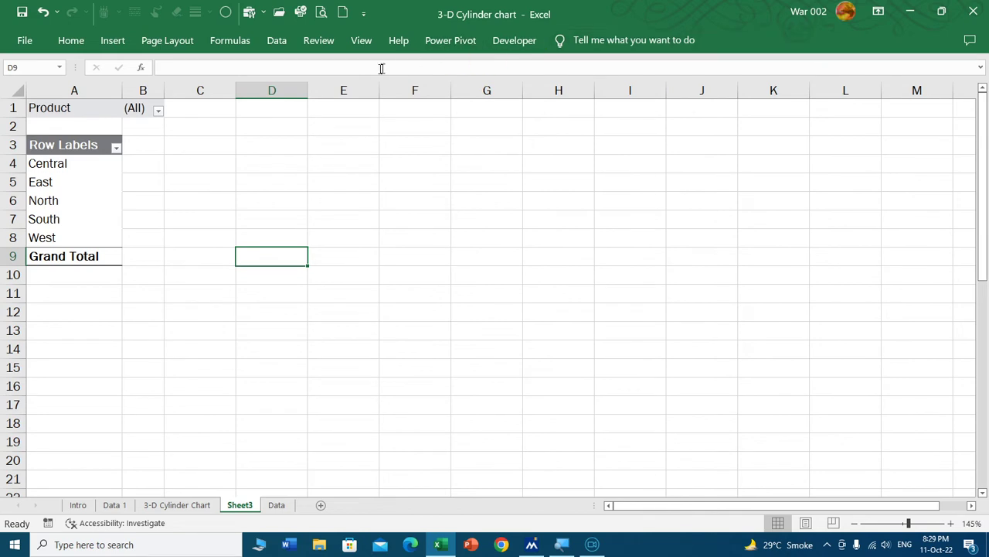
left_click(67, 195)
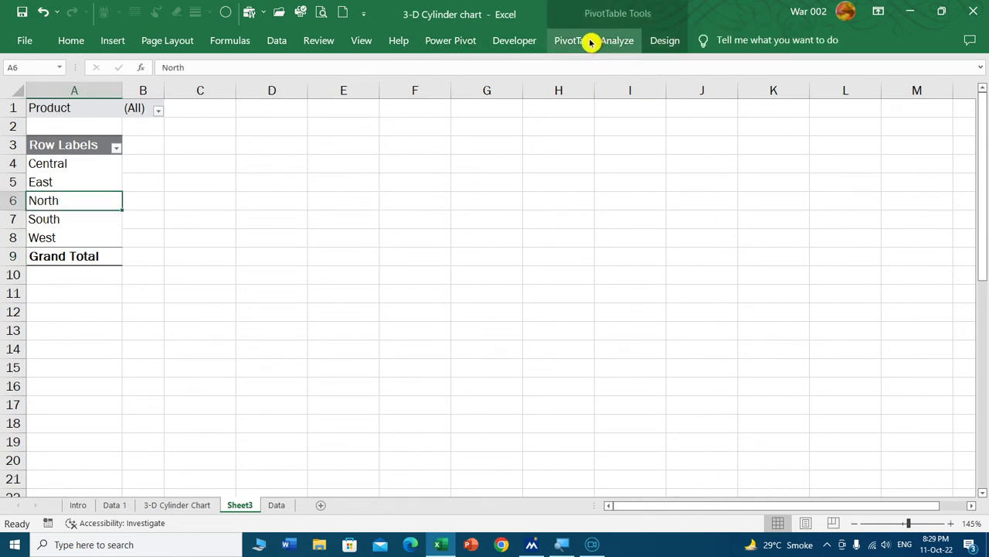
left_click(592, 40)
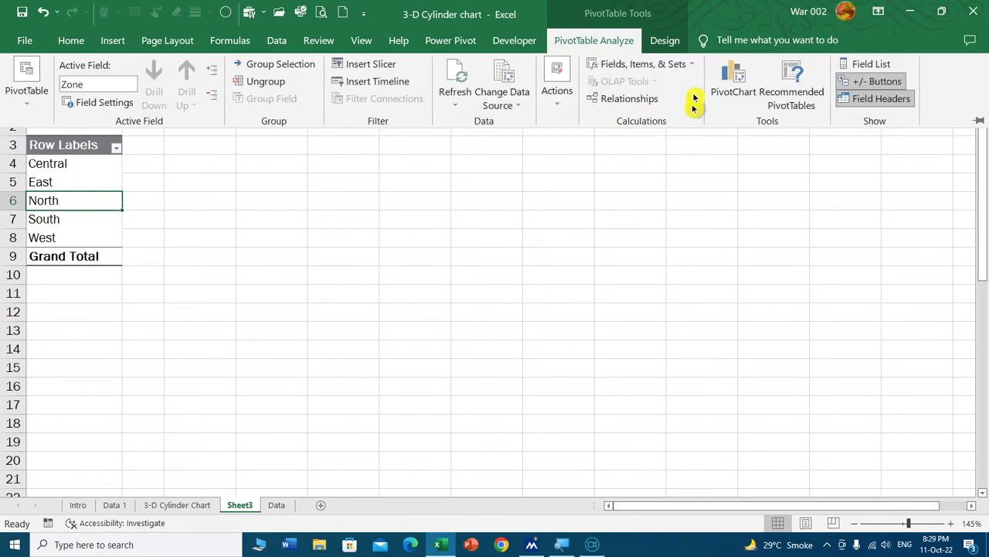
Add pivot calculated fields Bottom Cap and Top Cap, each with formula = 10%
left_click(647, 68)
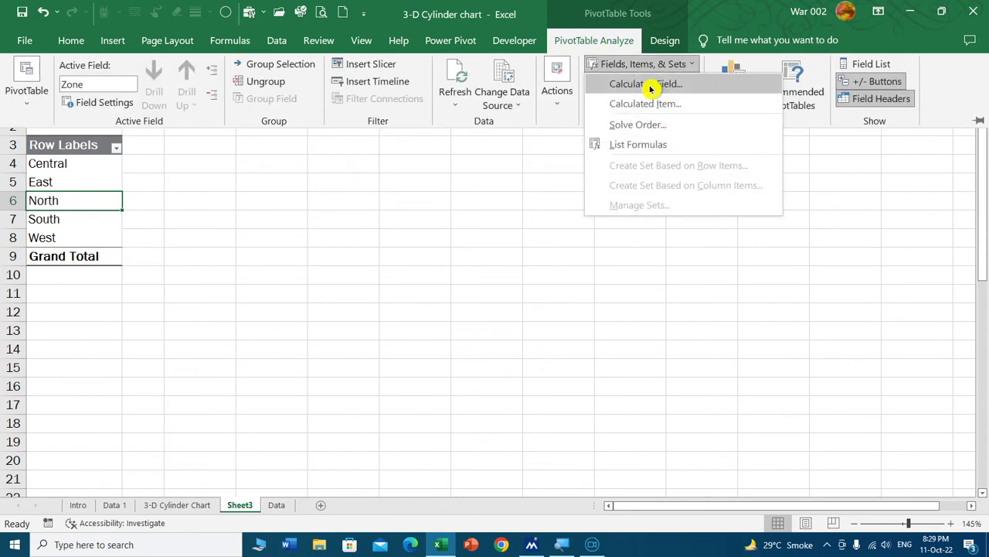
left_click(652, 84)
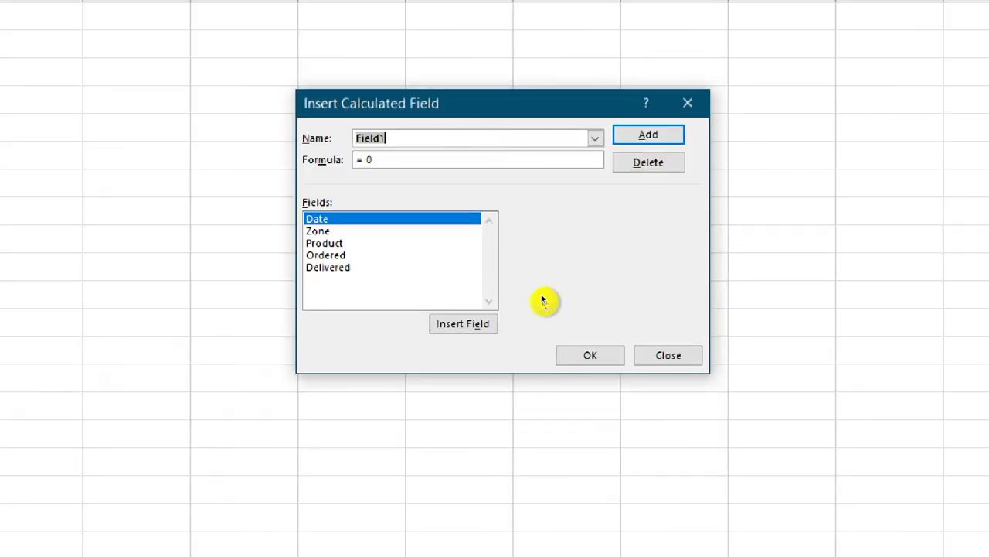
type("Bott")
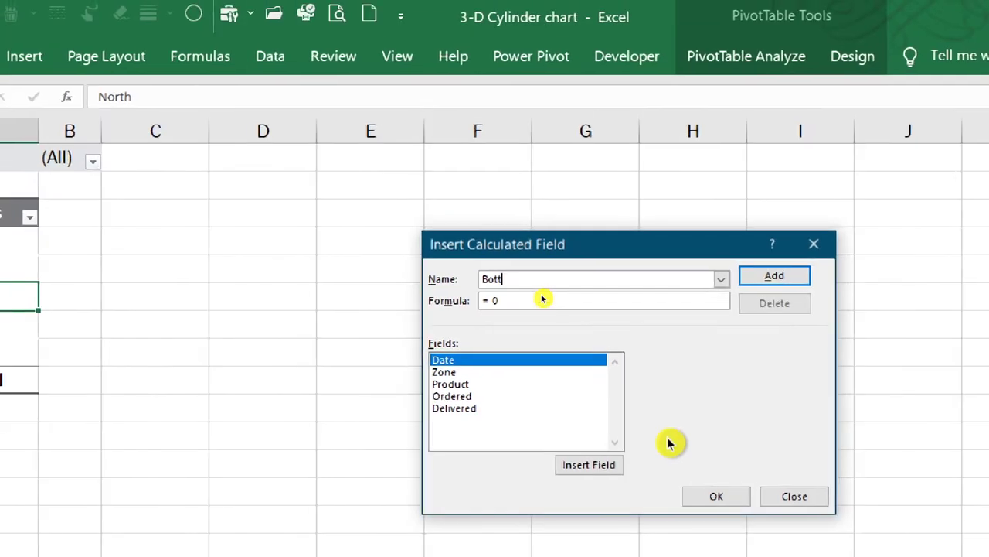
type("om Cap")
left_click(542, 300)
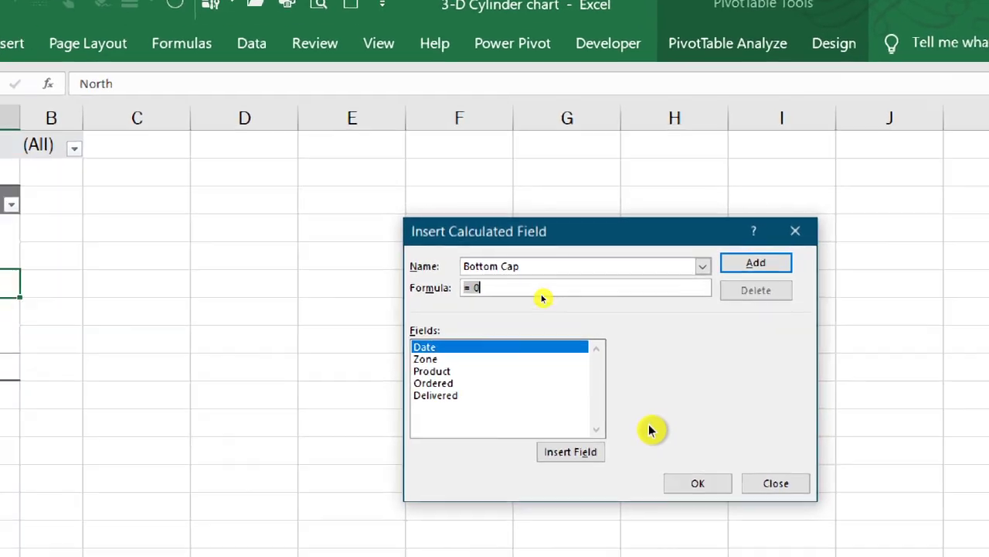
key("BackSpace")
type("10")
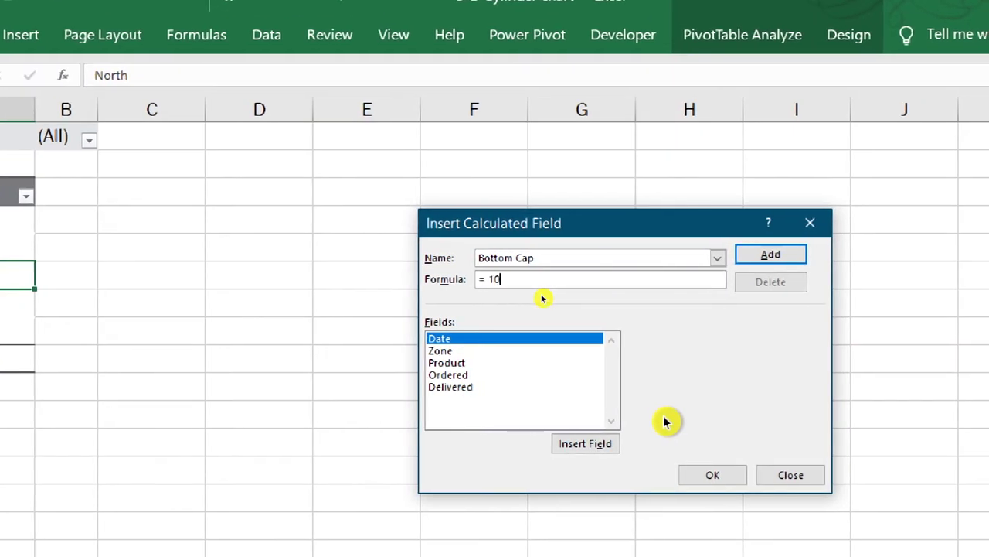
type("%")
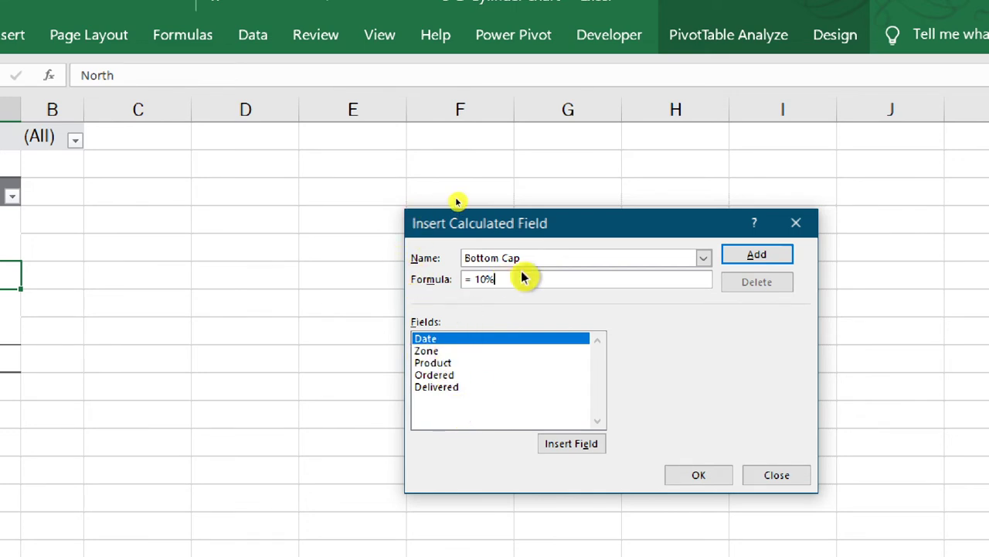
left_click(768, 255)
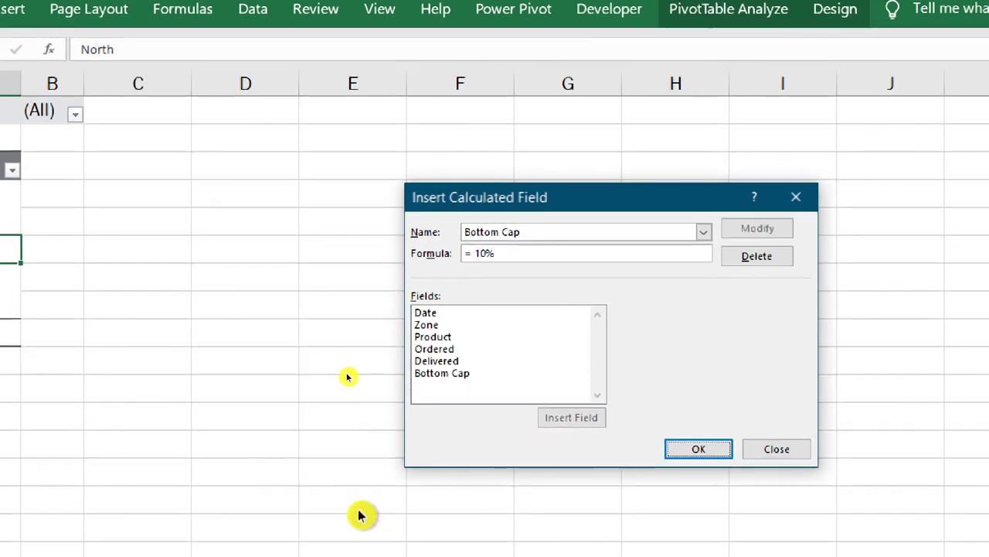
double_click(478, 231)
type("Top")
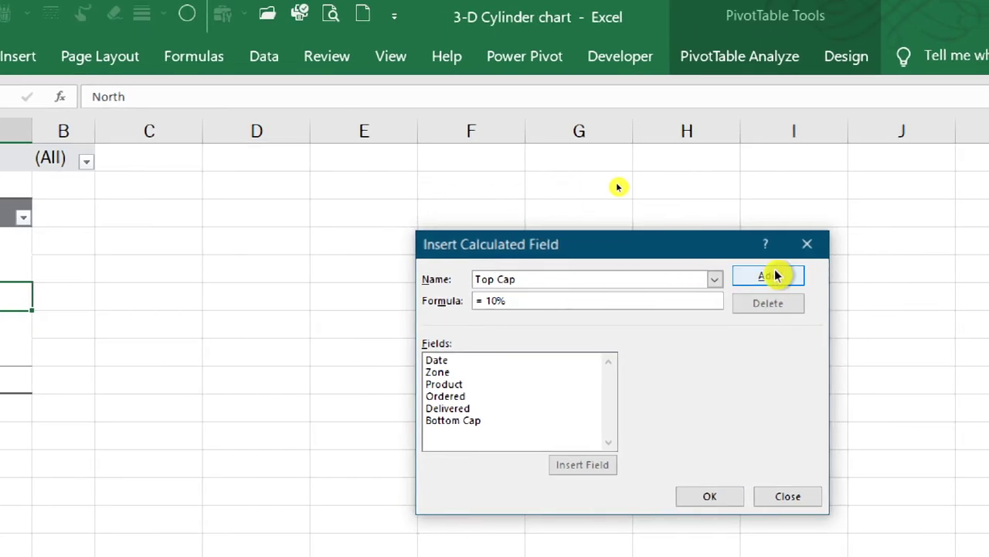
left_click(773, 276)
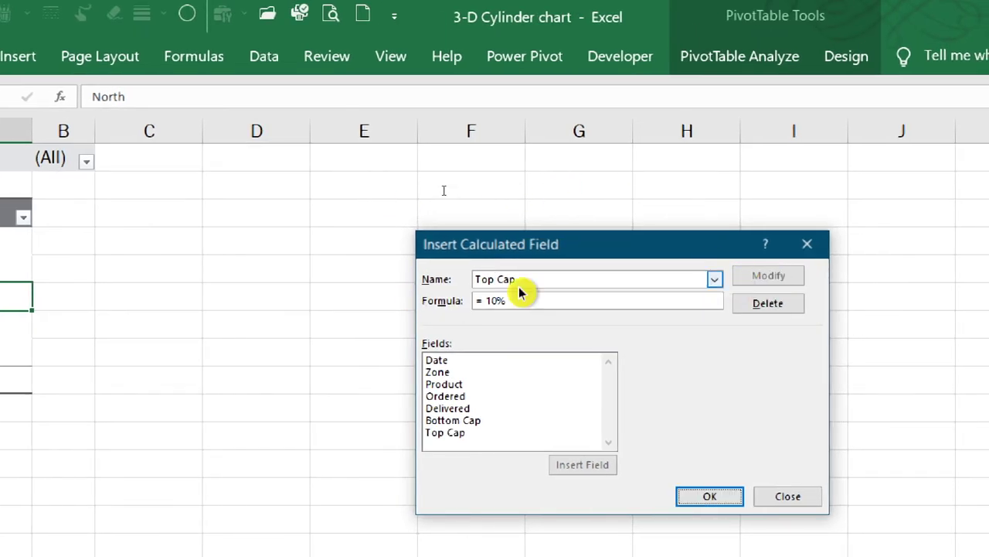
Add a third calculated field named Data Lable with formula = 30%
left_click_drag(521, 280, 411, 286)
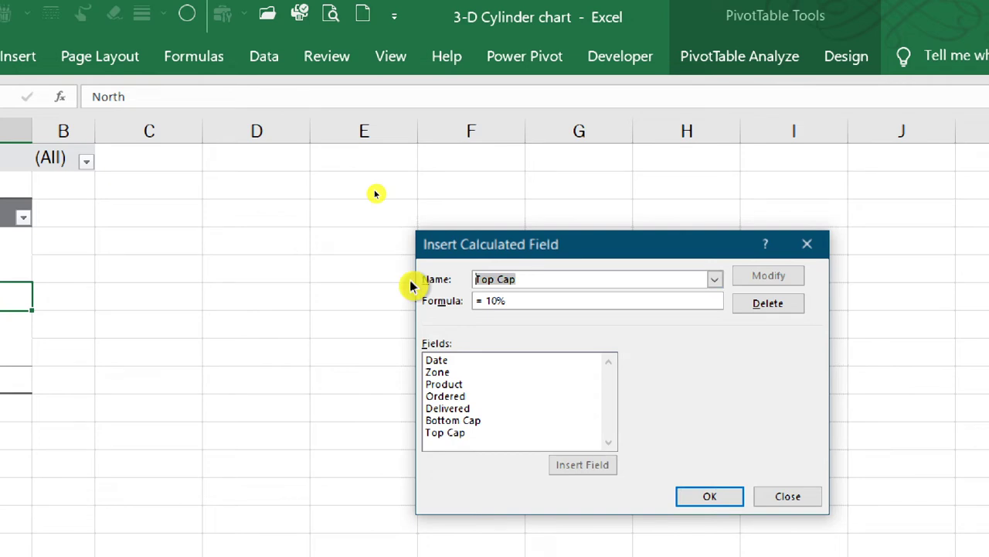
type("D")
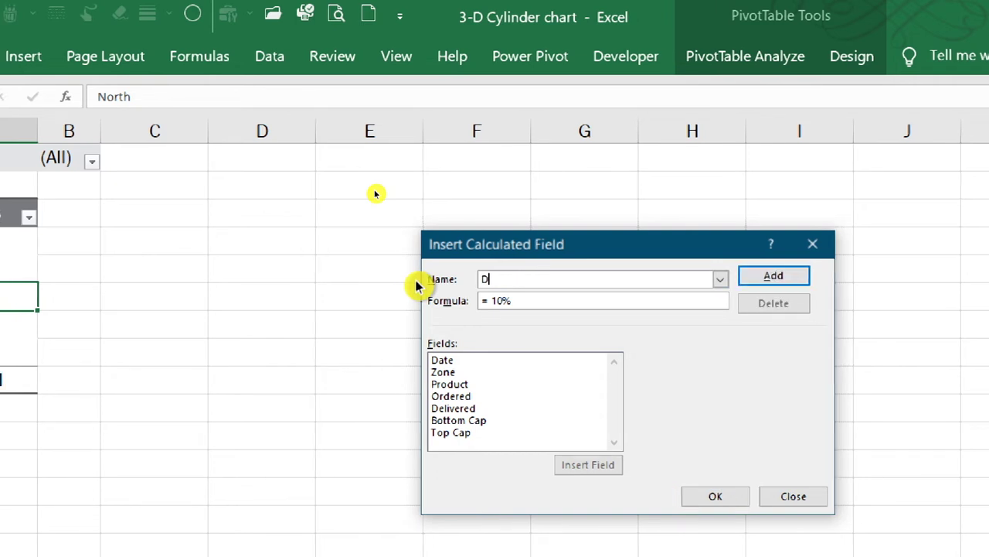
type("ala")
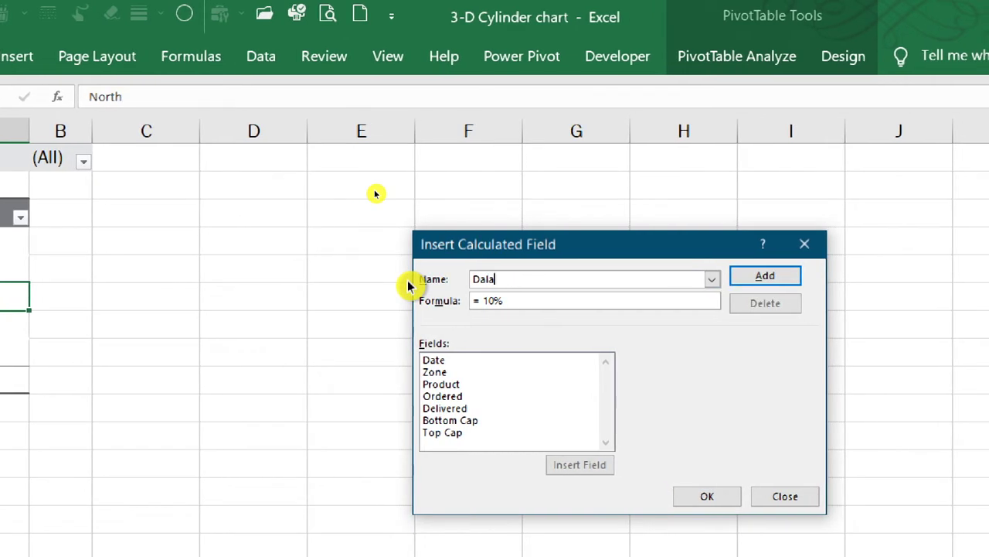
key("BackSpace")
key("BackSpace")
type("ta ")
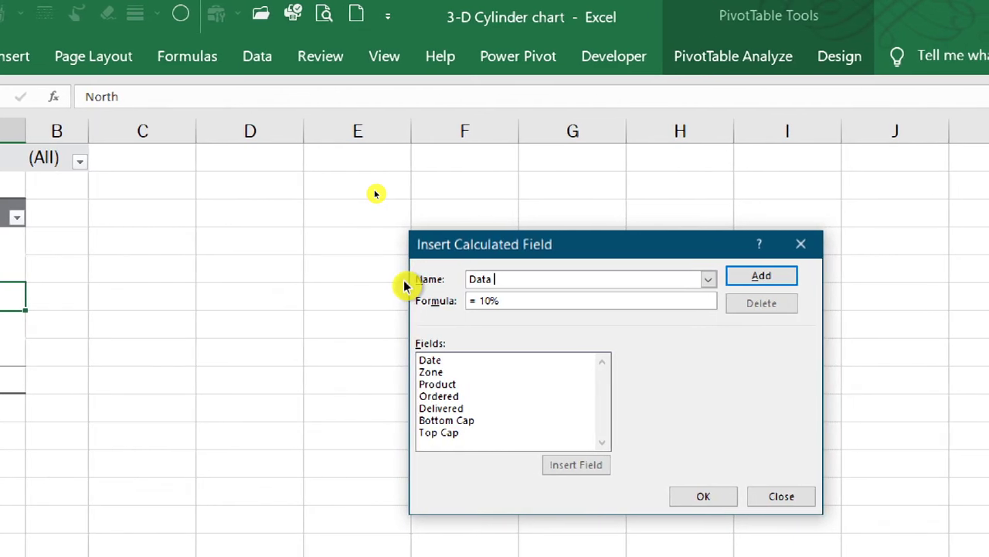
type("Lable")
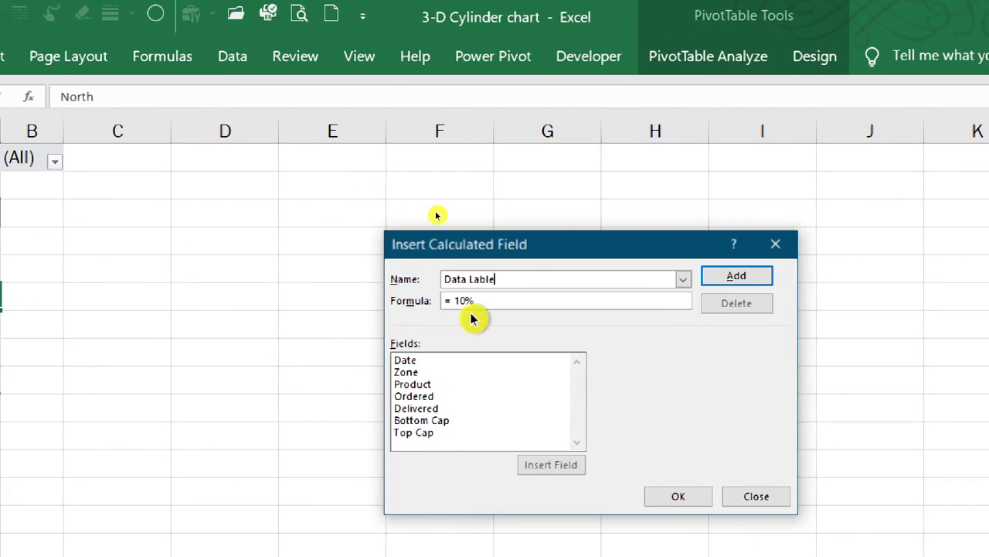
left_click(456, 301)
key("Delete")
type("3")
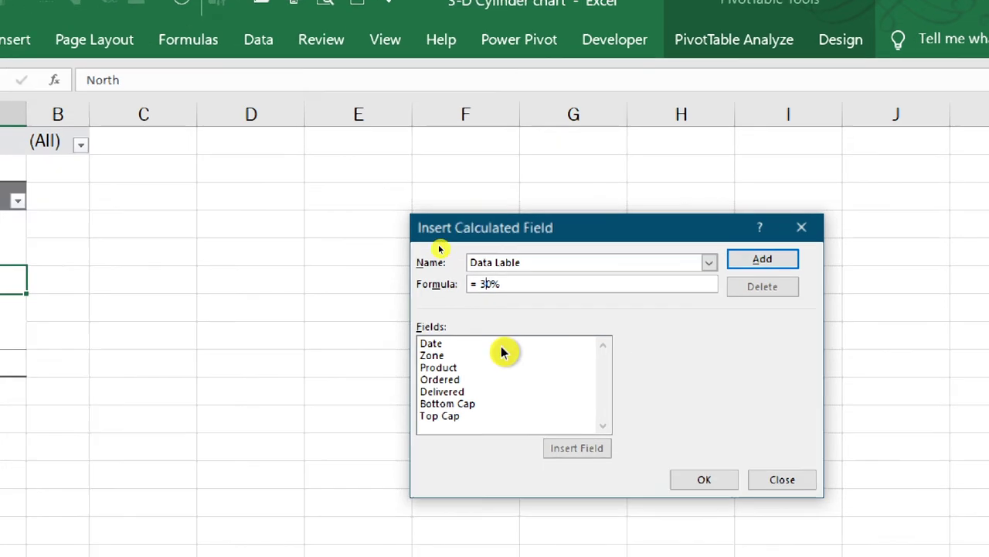
left_click(727, 278)
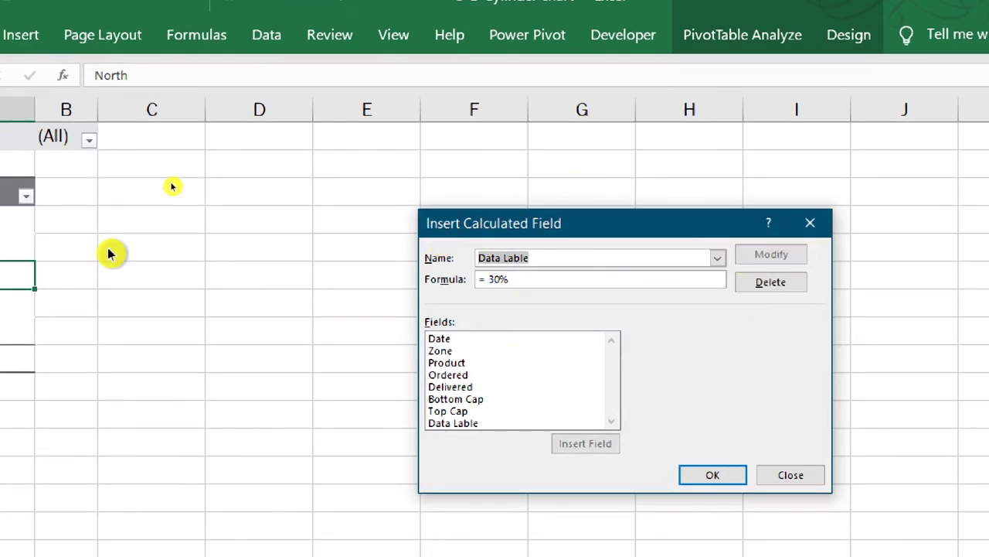
Add a Delivery Percentage calculated field defined as Delivered/Ordered, then begin naming Transparent Slice
type("Delivery P")
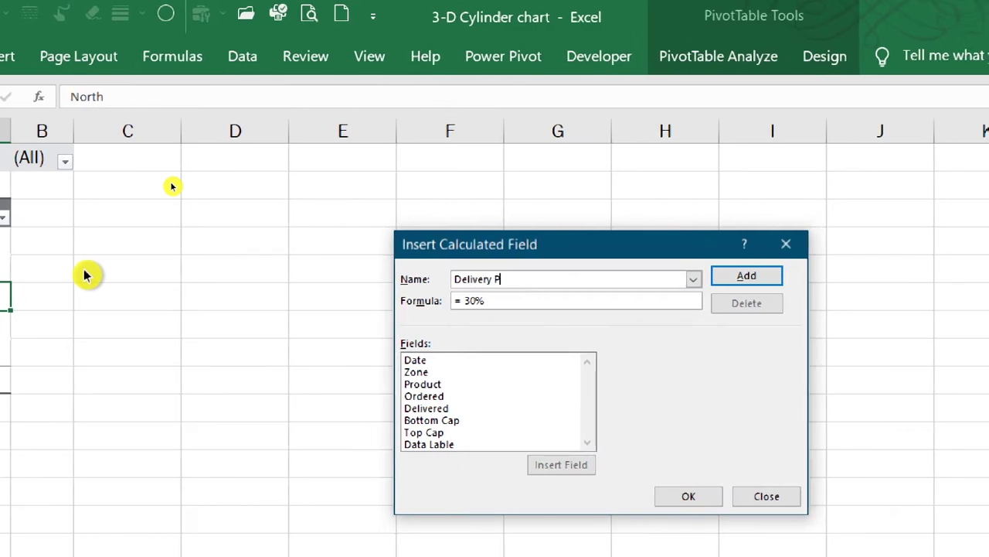
type("ercentage")
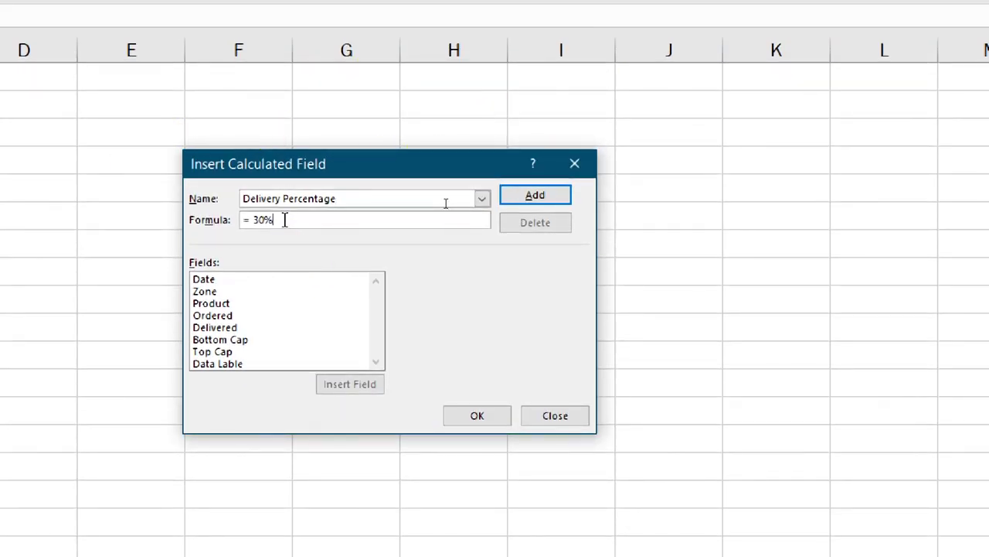
key("BackSpace")
key("BackSpace")
key("BackSpace")
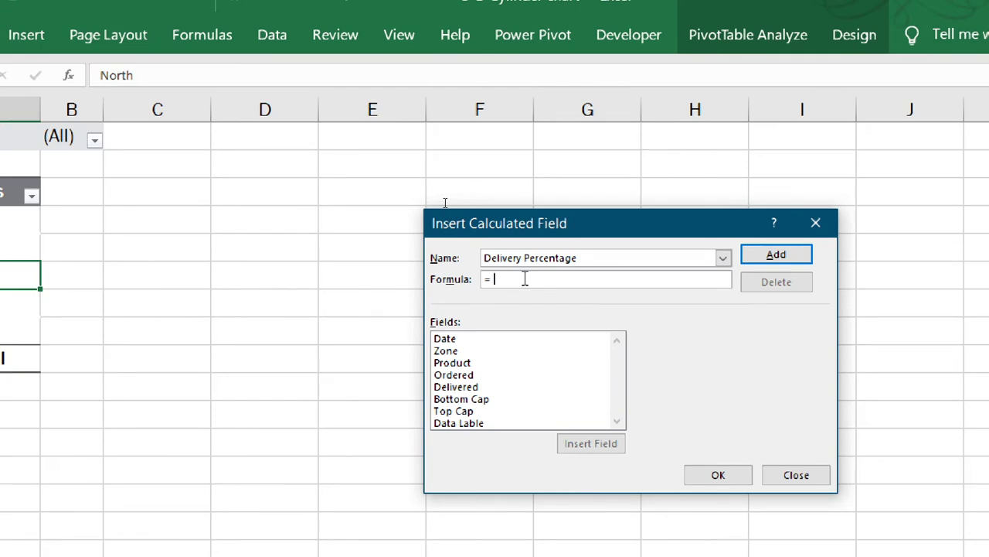
double_click(468, 386)
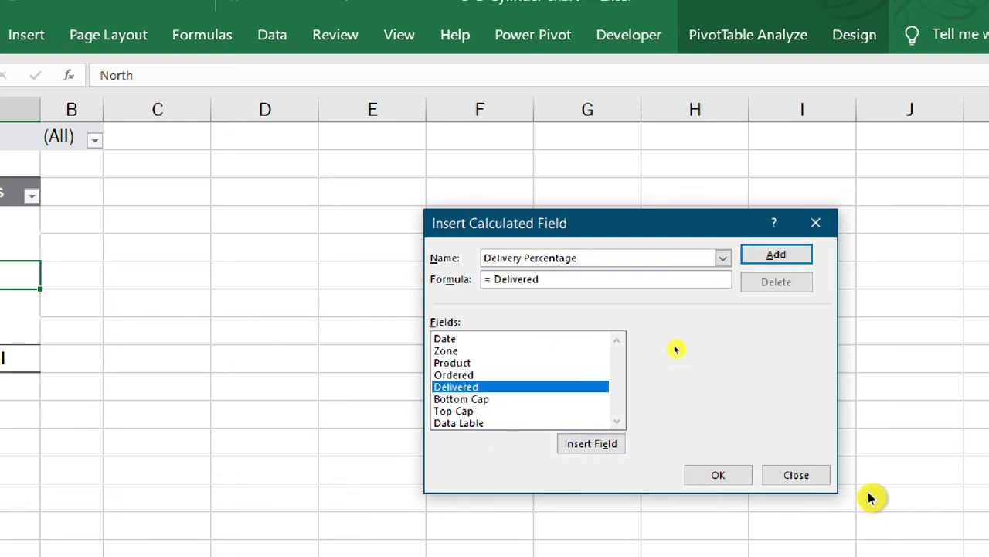
type("/")
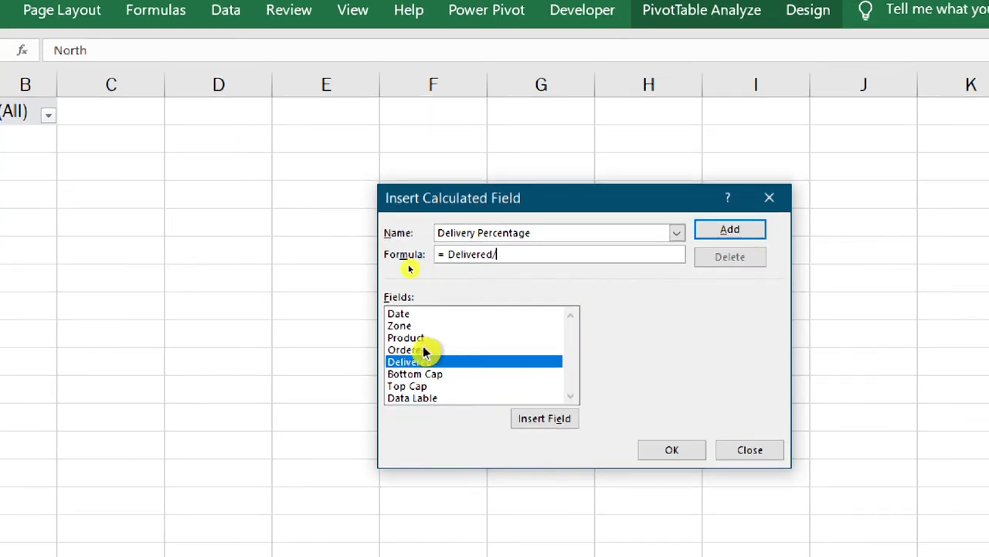
double_click(422, 349)
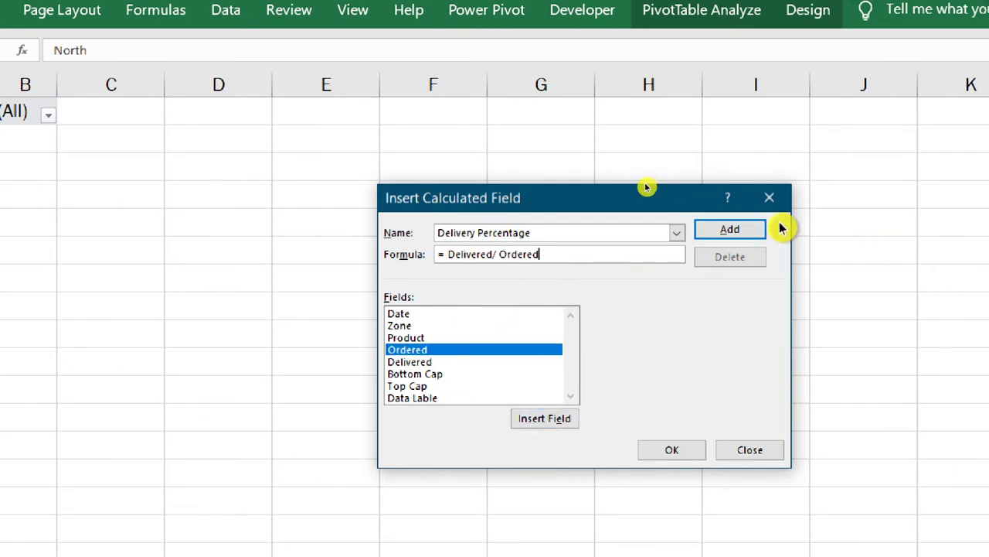
left_click(738, 234)
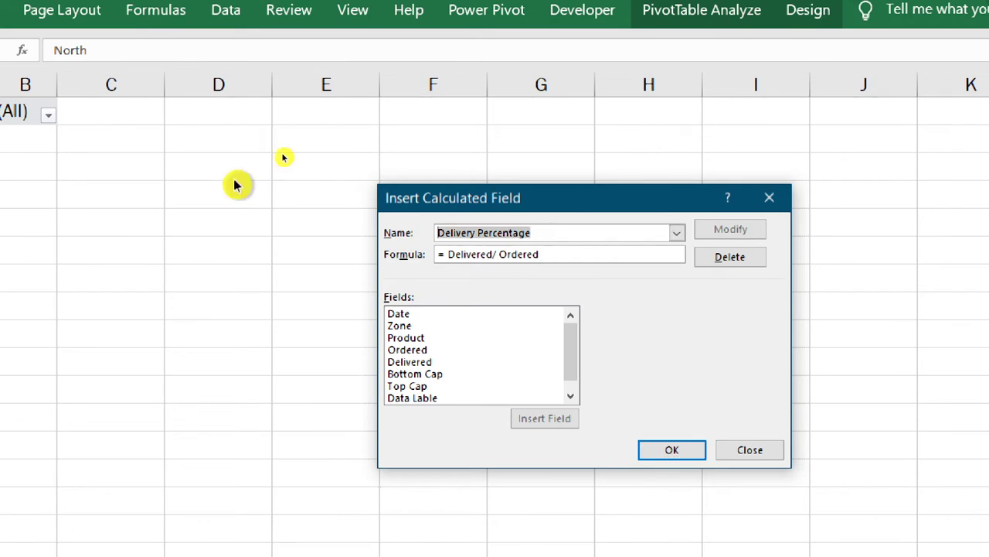
type("Transpar")
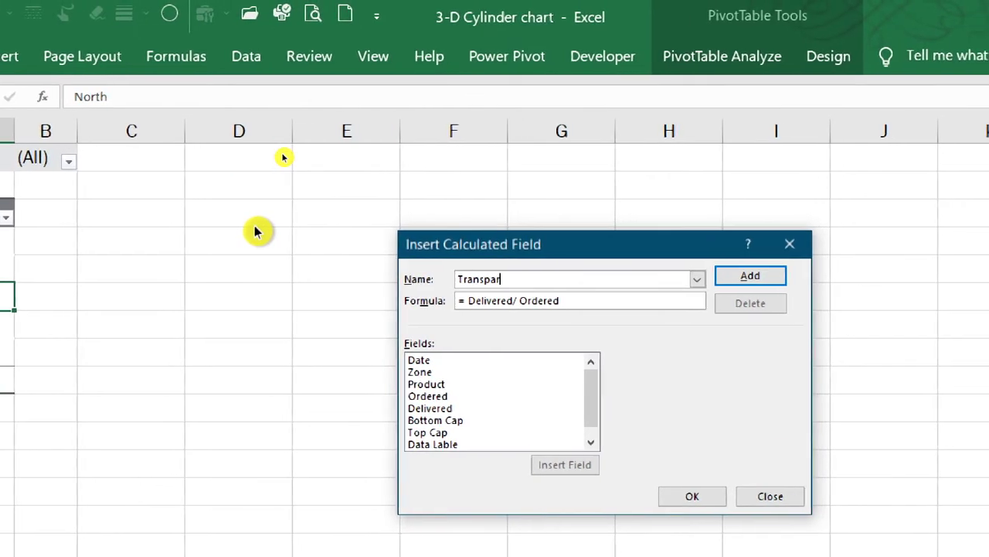
type("ent ")
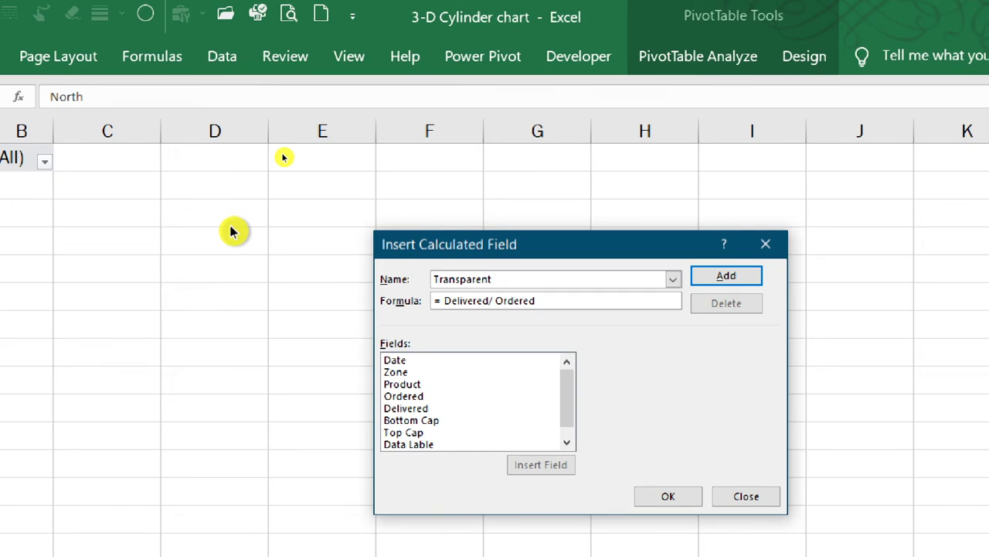
type("Slice")
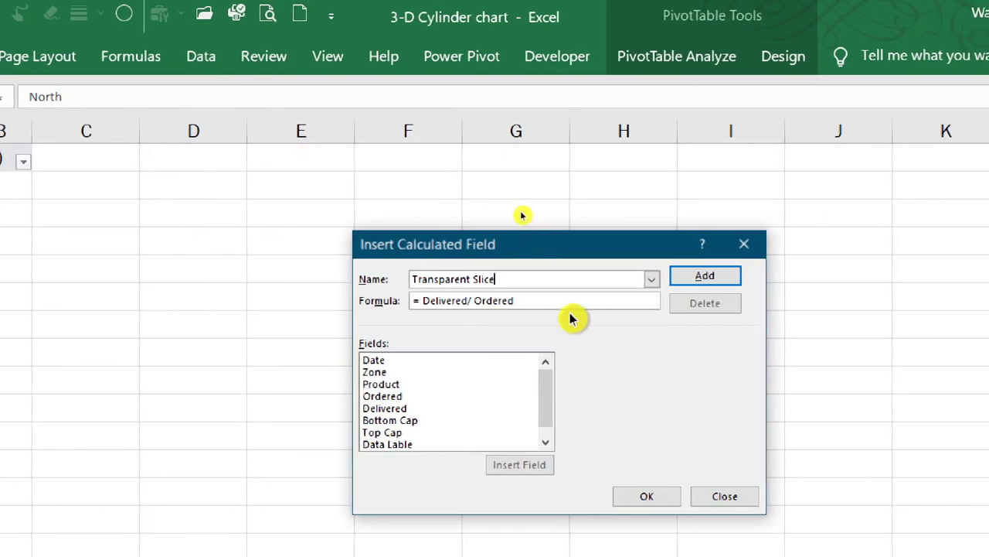
Define Transparent Slice as = 100% - Delivery Percentage, add it, and apply the fields
left_click(542, 299)
key("BackSpace")
key("BackSpace")
key("BackSpace")
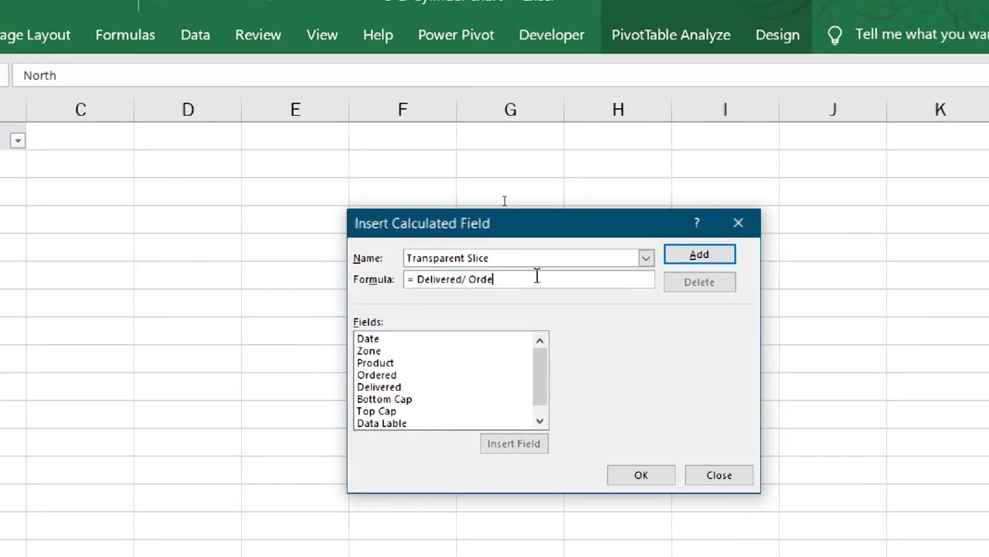
key("BackSpace")
key("BackSpace")
key("BackSpace")
key("BackSpace")
key("BackSpace")
key("BackSpace")
key("BackSpace")
key("BackSpace")
key("BackSpace")
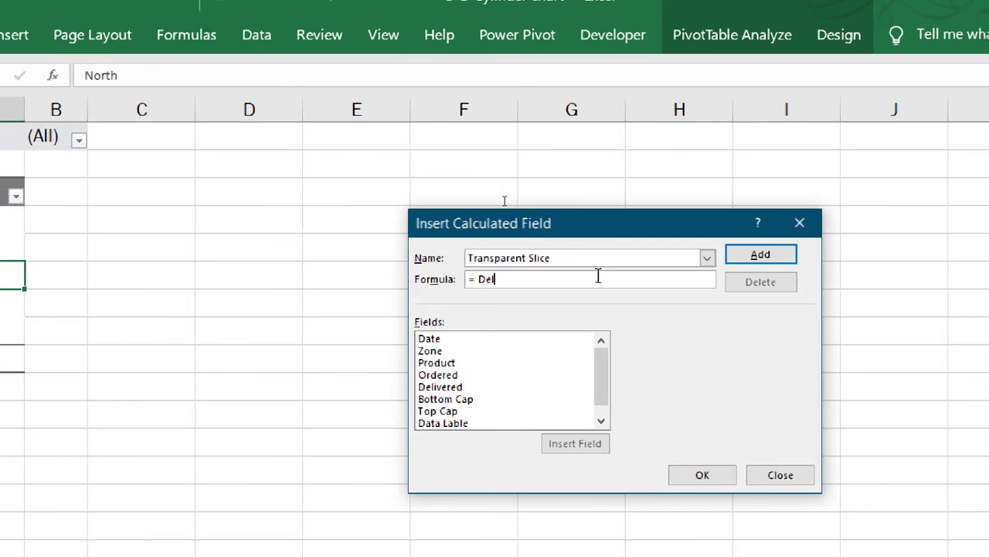
key("BackSpace")
key("BackSpace")
key("BackSpace")
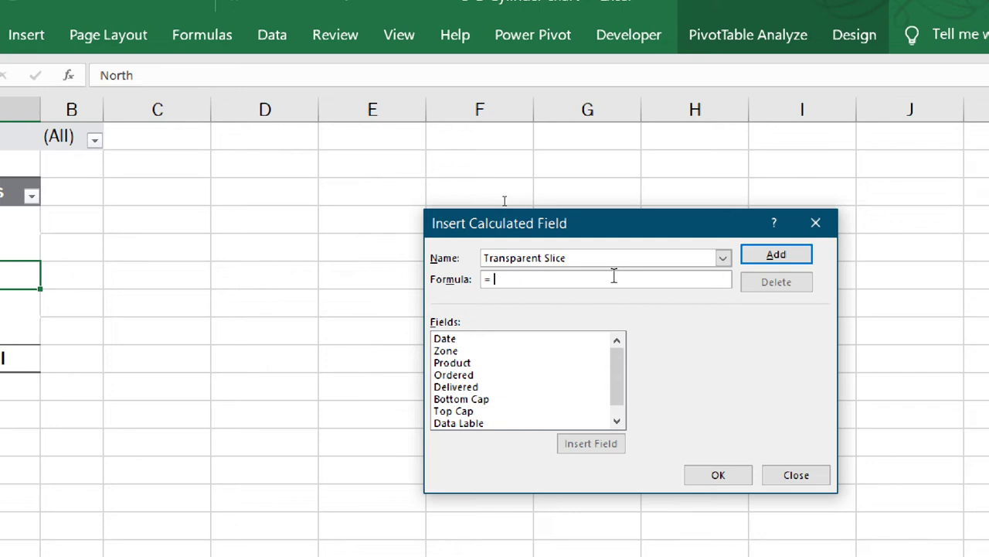
type("1")
type("00")
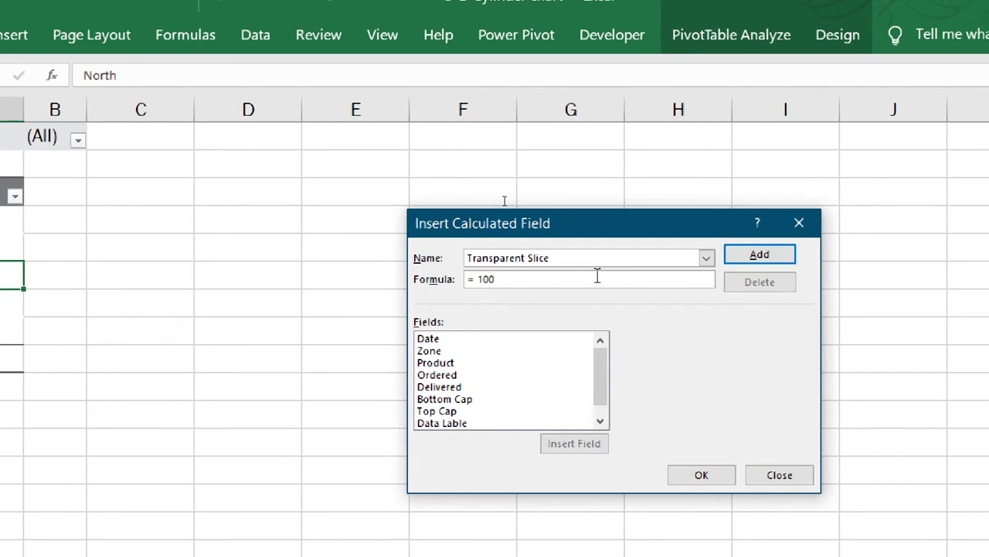
type("%")
type("-")
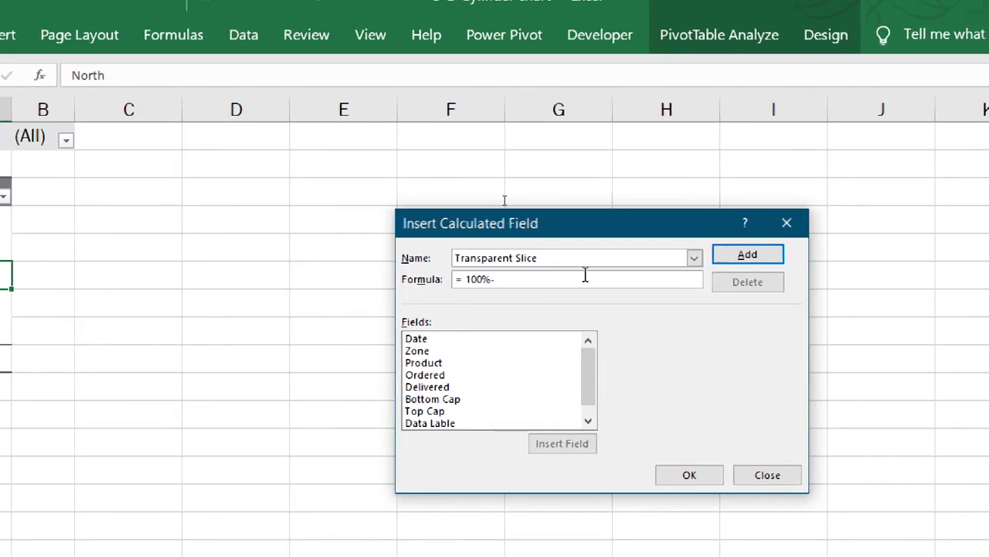
left_click(593, 424)
double_click(450, 423)
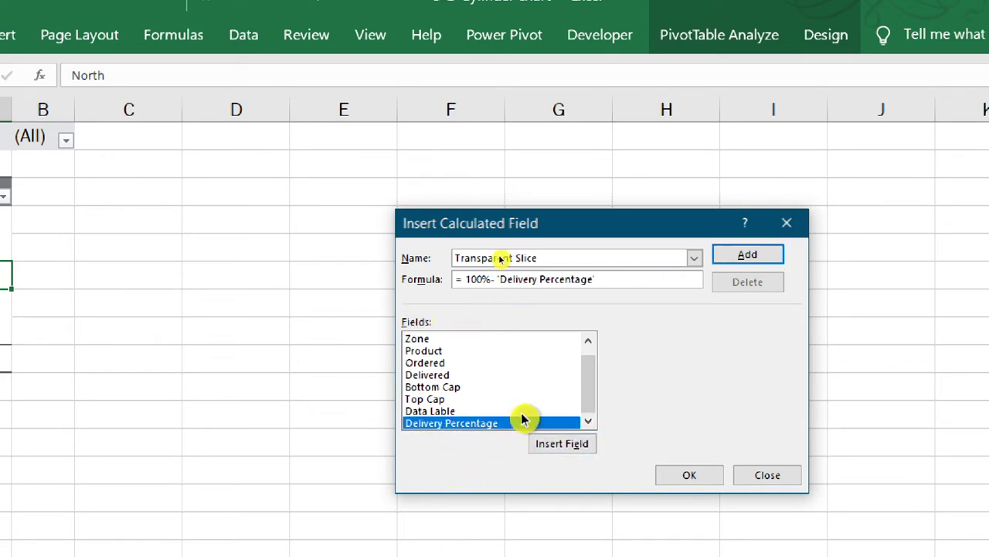
left_click(748, 254)
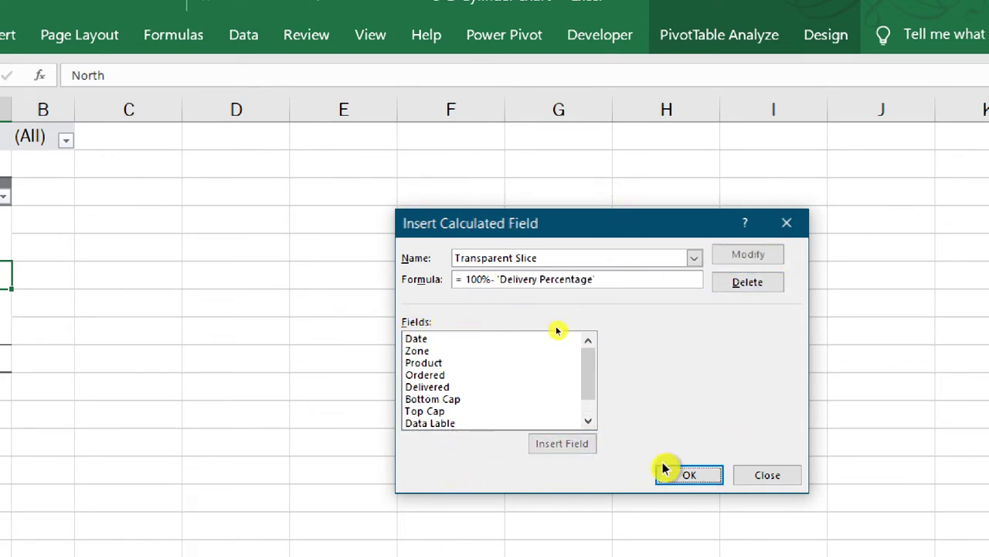
left_click(687, 475)
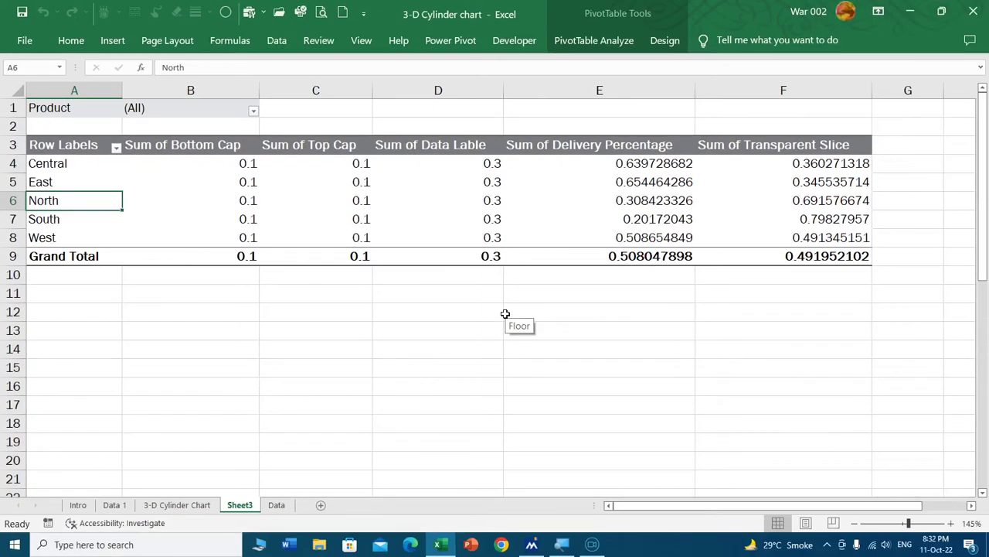
Check Central and East Delivery and Transparent Slice values on the 3-D Cylinder Chart sheet, then return to Sheet3
left_click(198, 509)
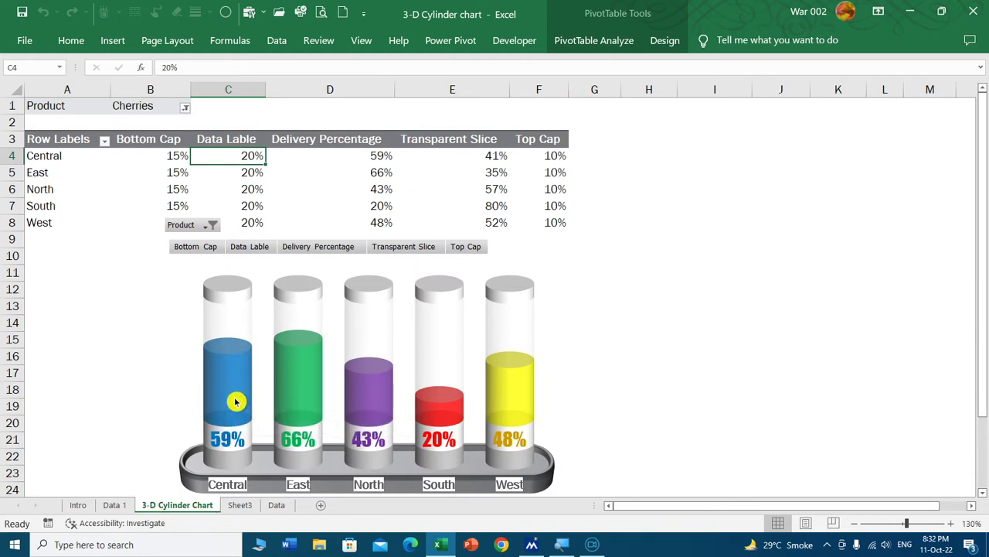
mouse_move(236, 401)
mouse_move(343, 166)
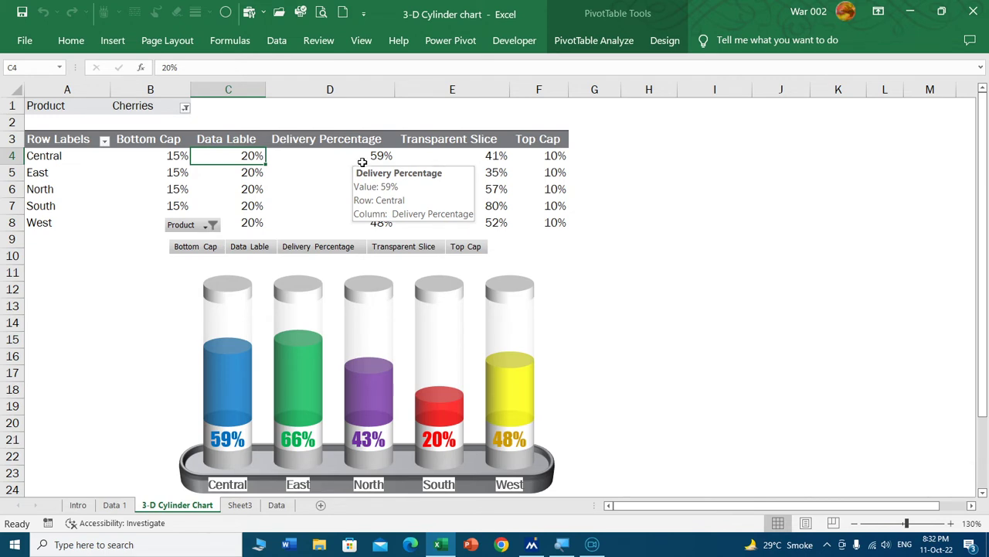
mouse_move(492, 174)
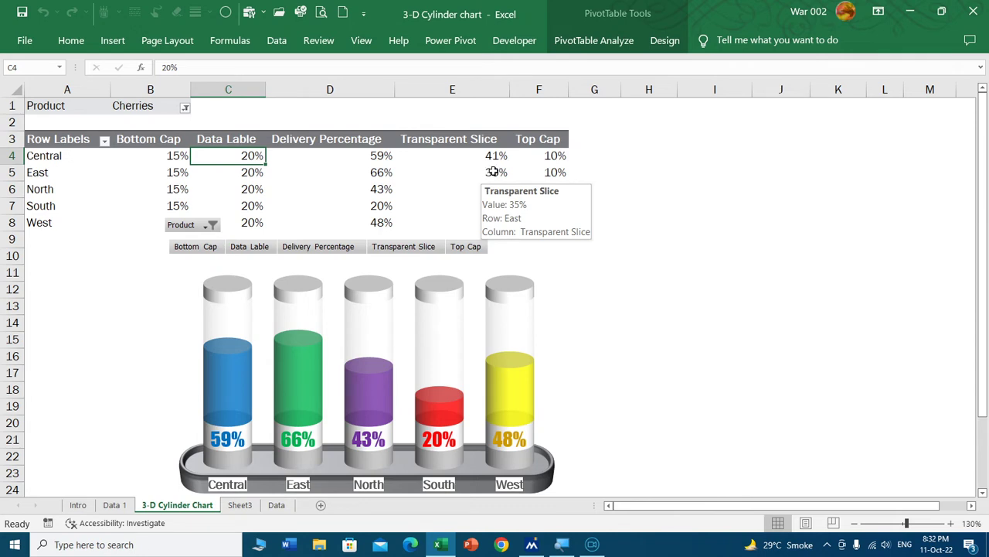
left_click(476, 157)
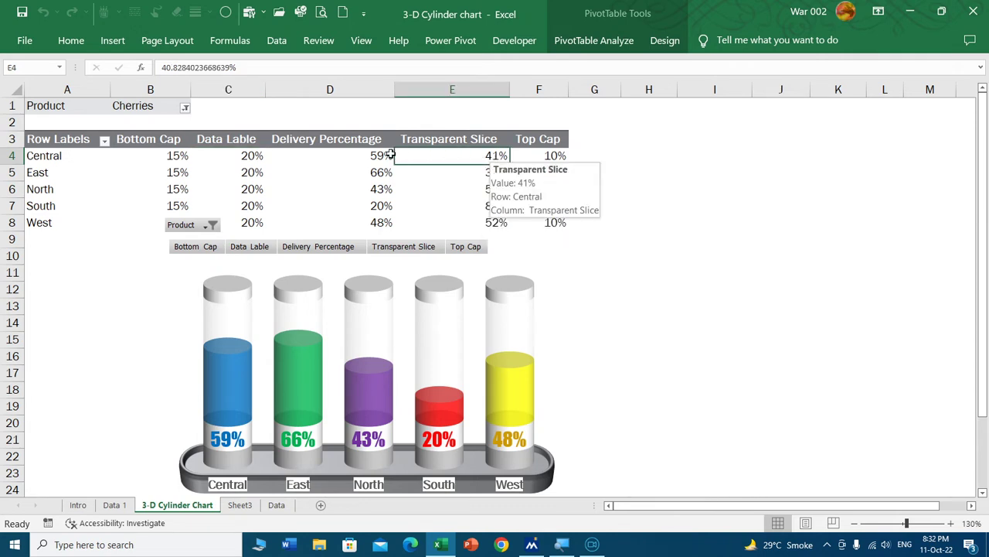
left_click(390, 155, "shift")
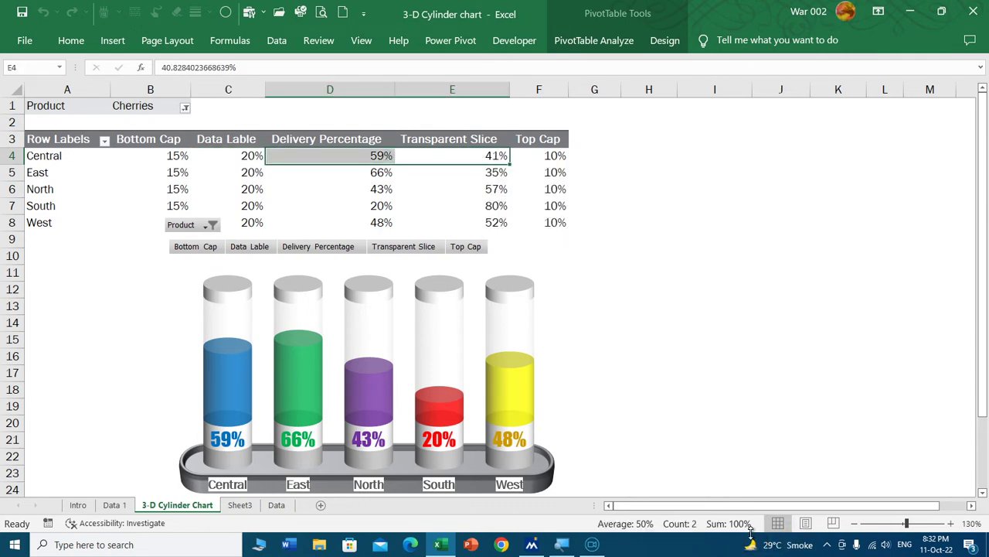
left_click(459, 177)
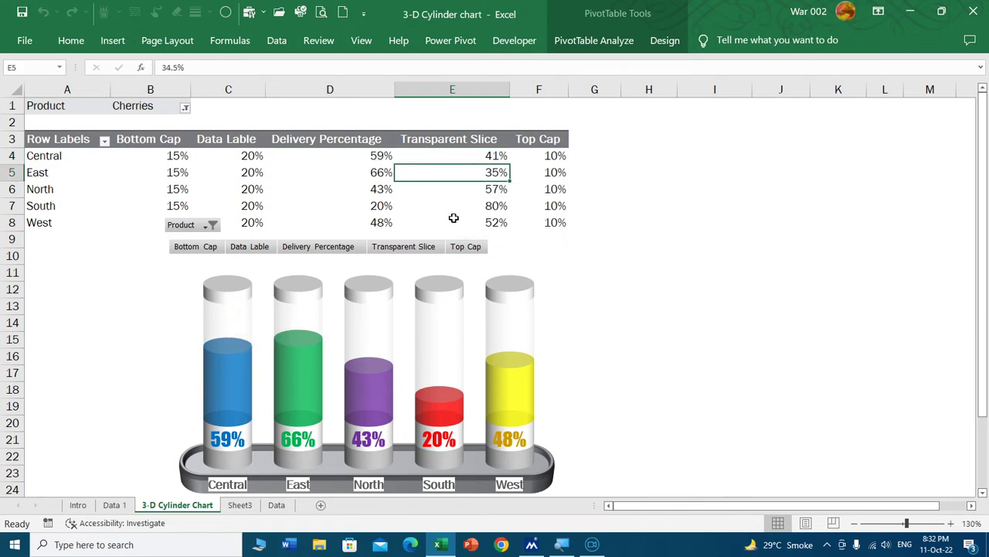
mouse_move(454, 218)
left_click(249, 505)
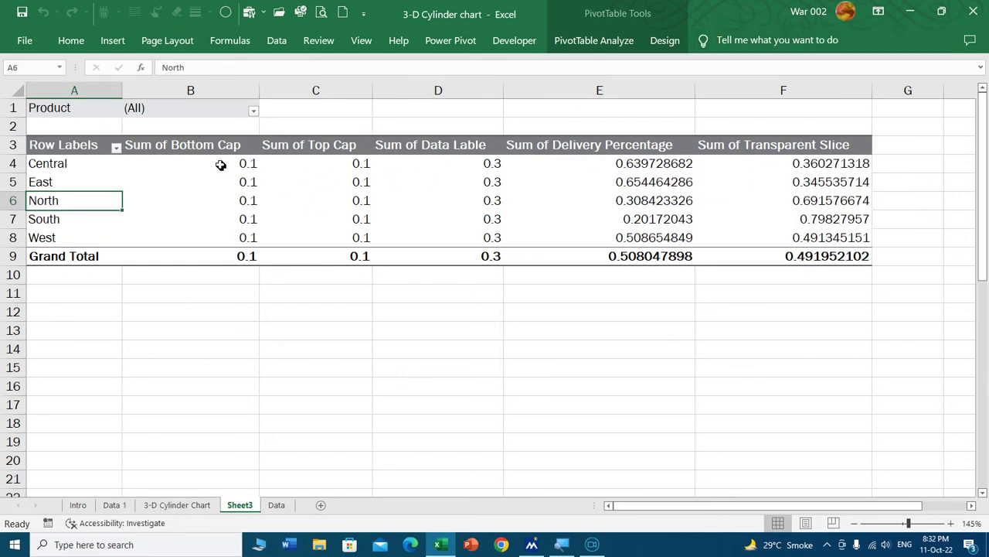
Format the pivot value cells B4:F9 in Percent Style
left_click_drag(221, 165, 789, 256)
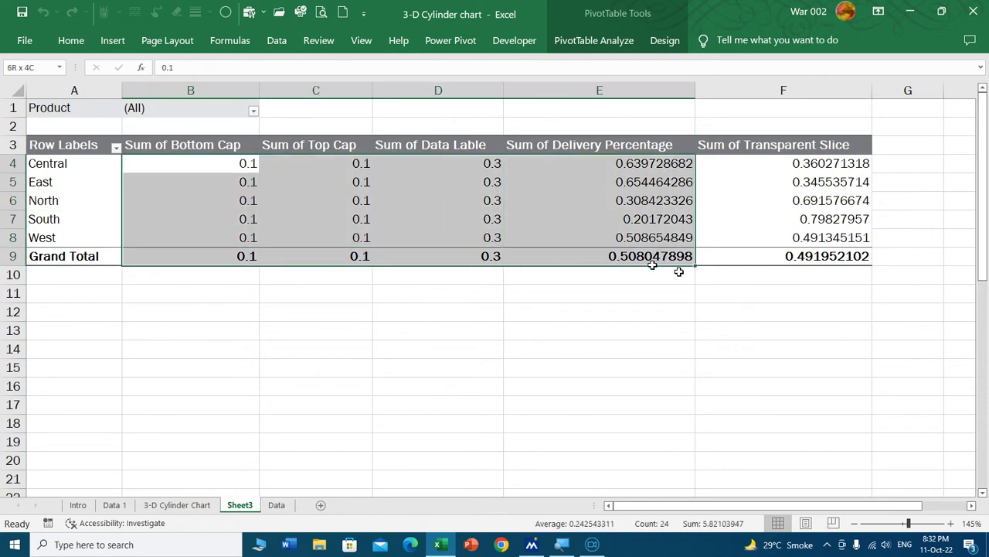
left_click(77, 43)
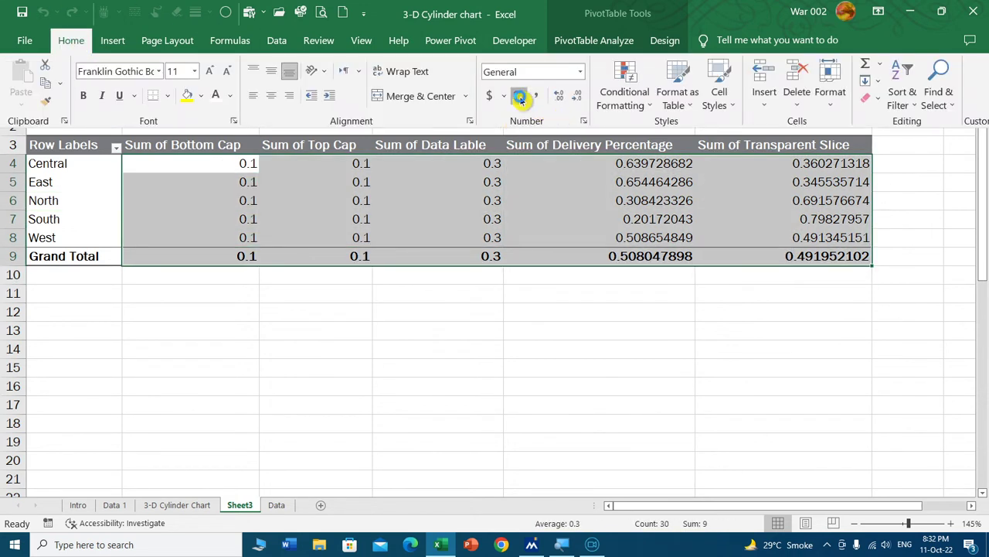
left_click(520, 97)
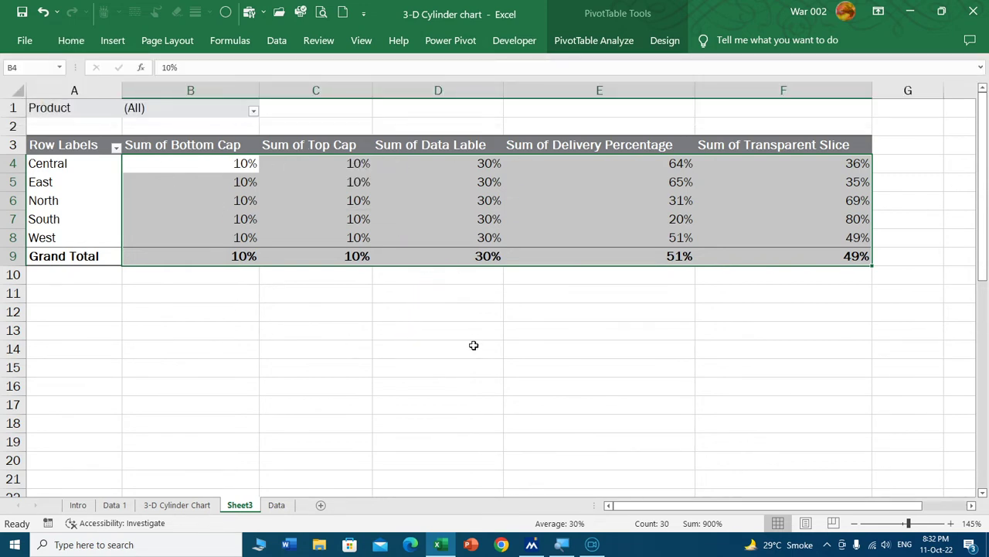
left_click(455, 332)
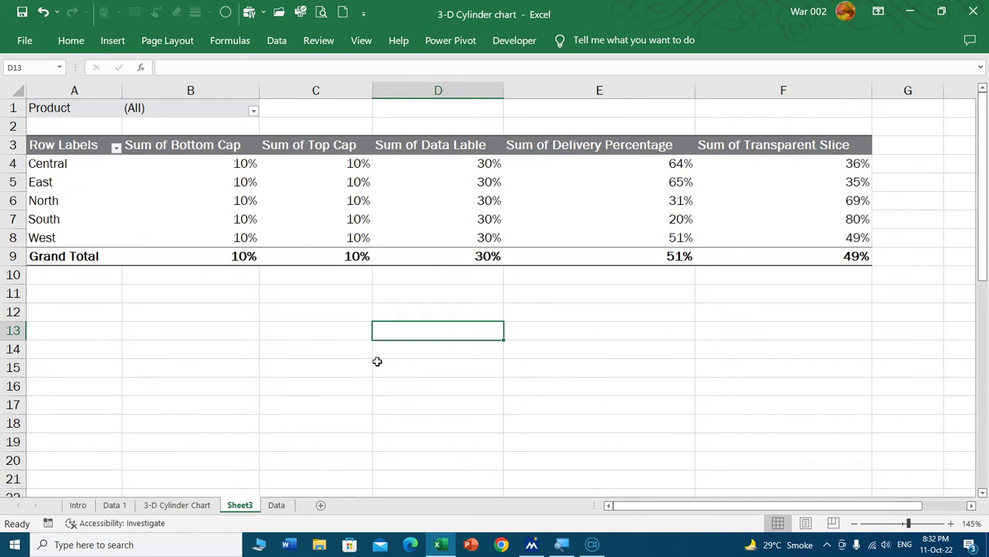
Replace all "Sum of " text in the pivot headers with nothing using Find and Replace
key("ctrl+h")
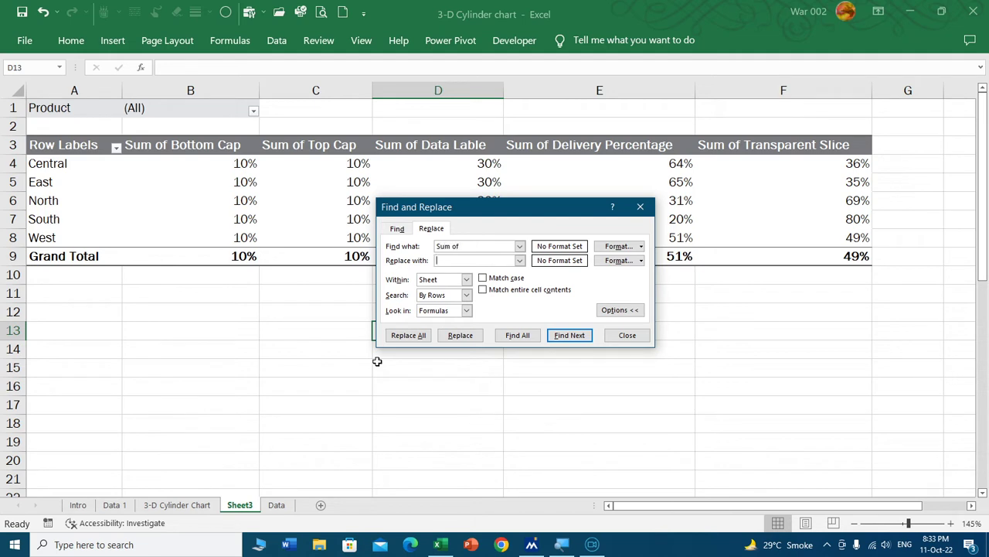
left_click(408, 337)
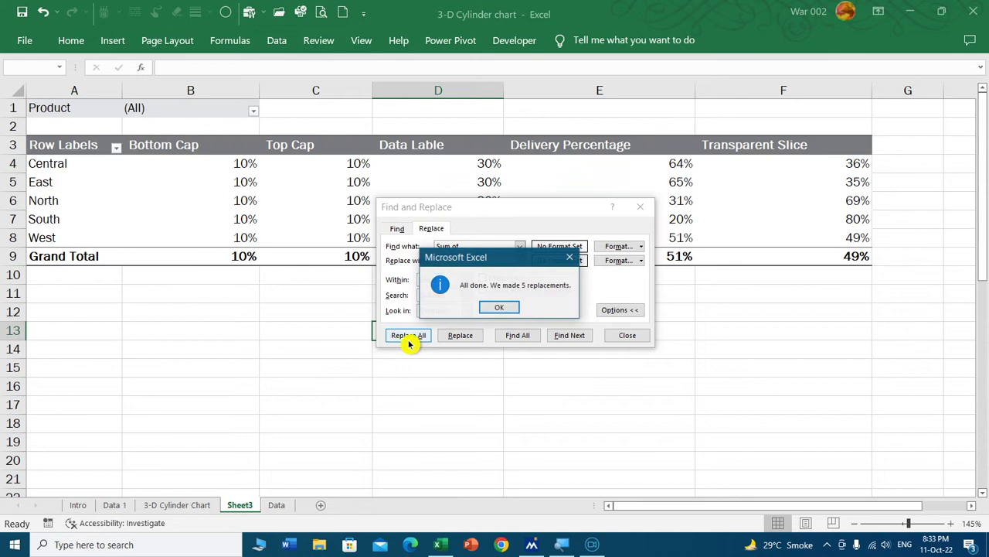
left_click(513, 309)
left_click(629, 336)
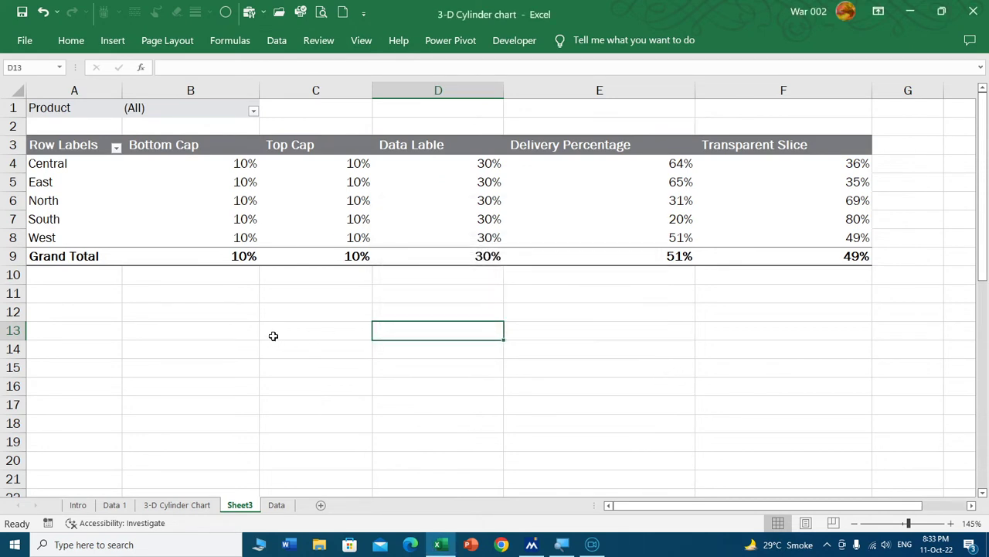
Autofit columns B through F to their contents
left_click_drag(194, 90, 598, 101)
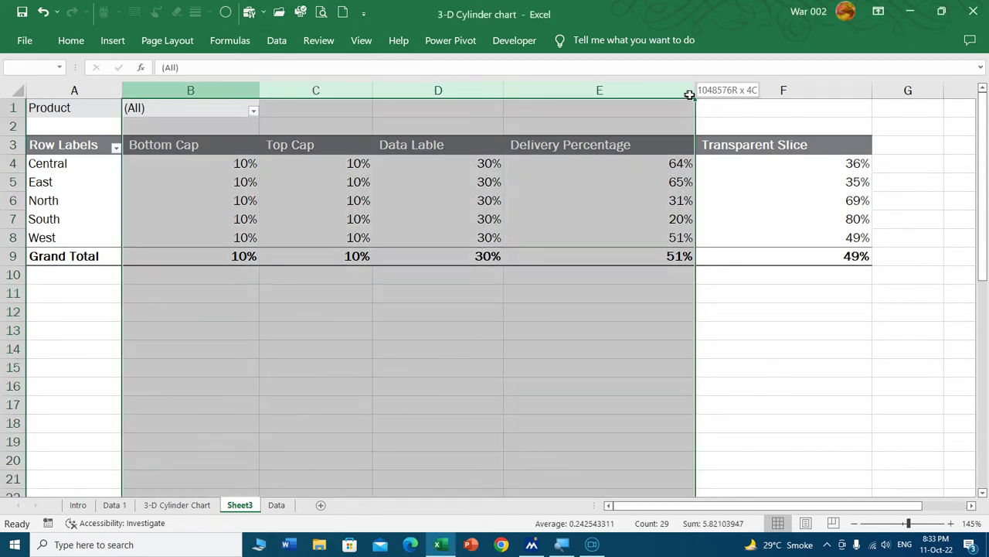
left_click_drag(690, 94, 697, 91)
double_click(695, 91)
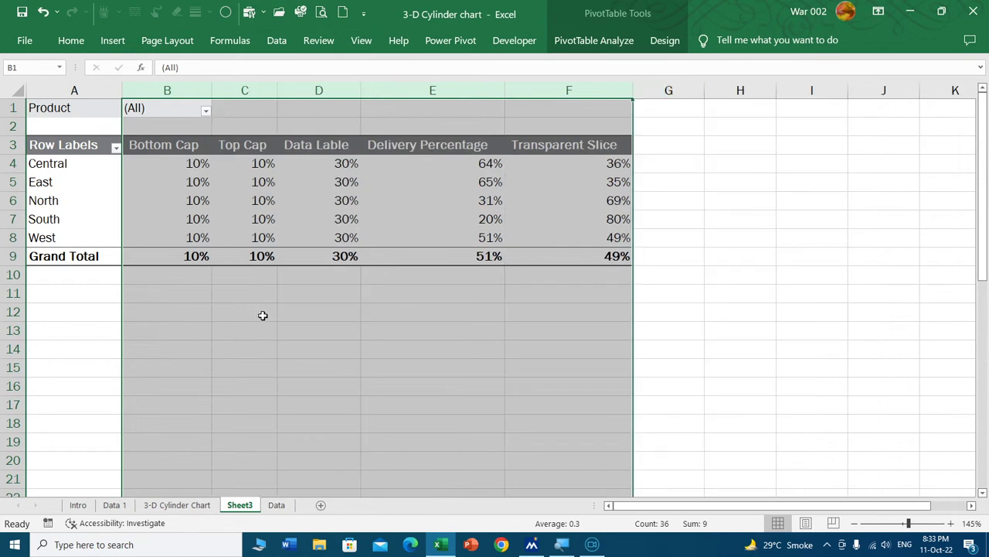
left_click(316, 316)
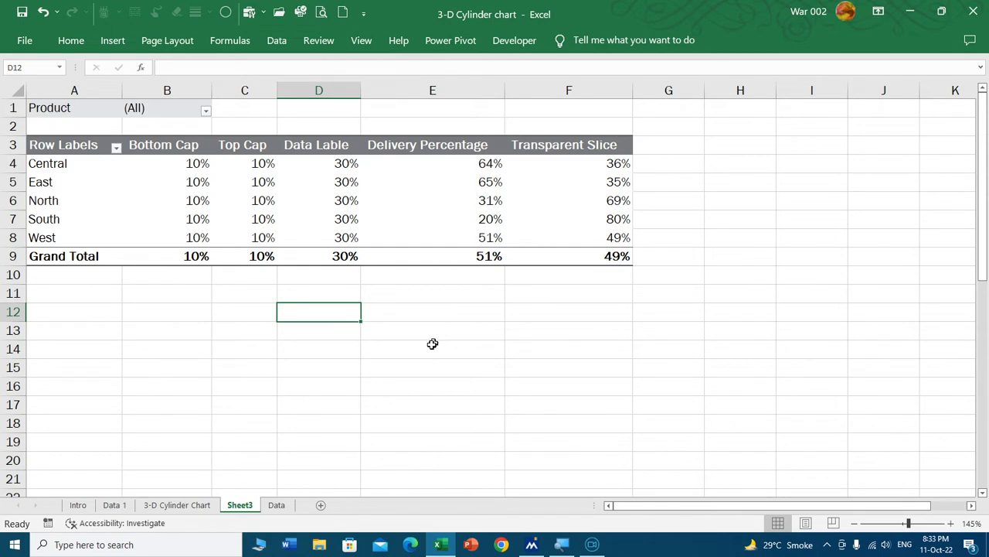
left_click(27, 256)
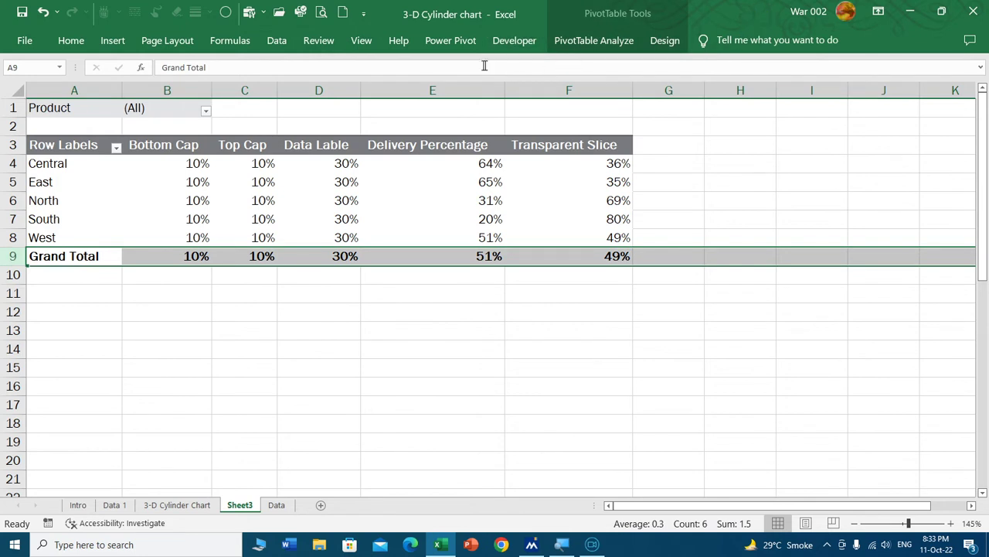
Switch off the pivot's grand totals for rows and columns
left_click(565, 45)
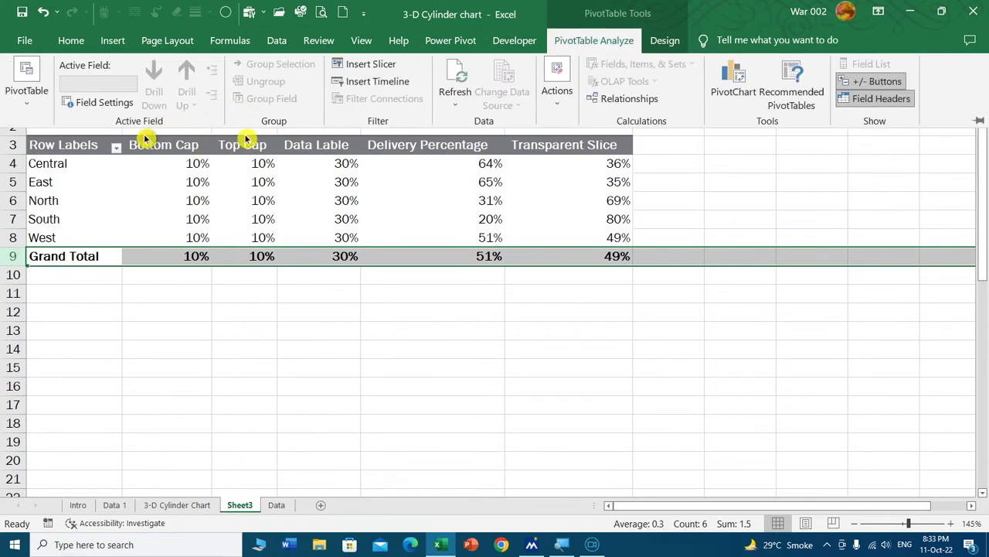
left_click(665, 42)
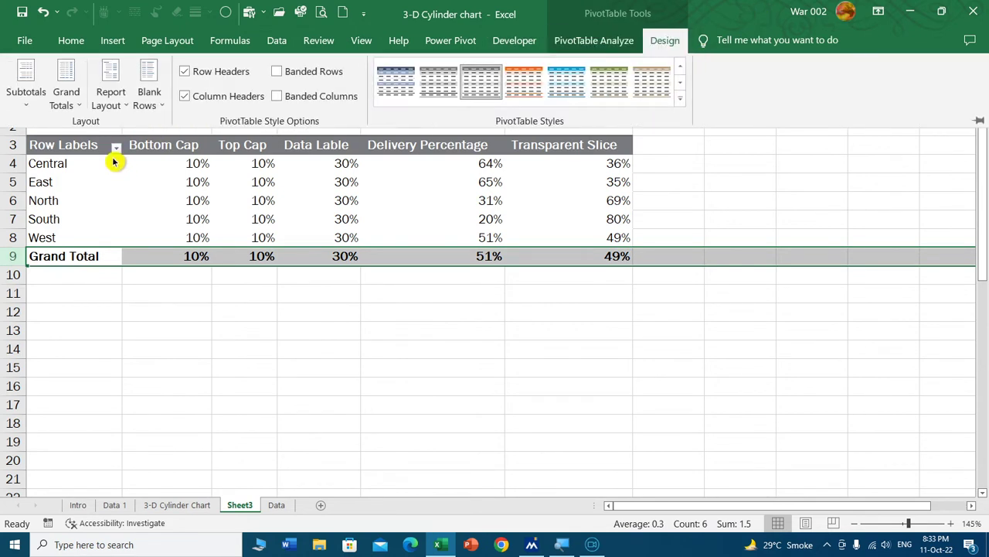
left_click(75, 99)
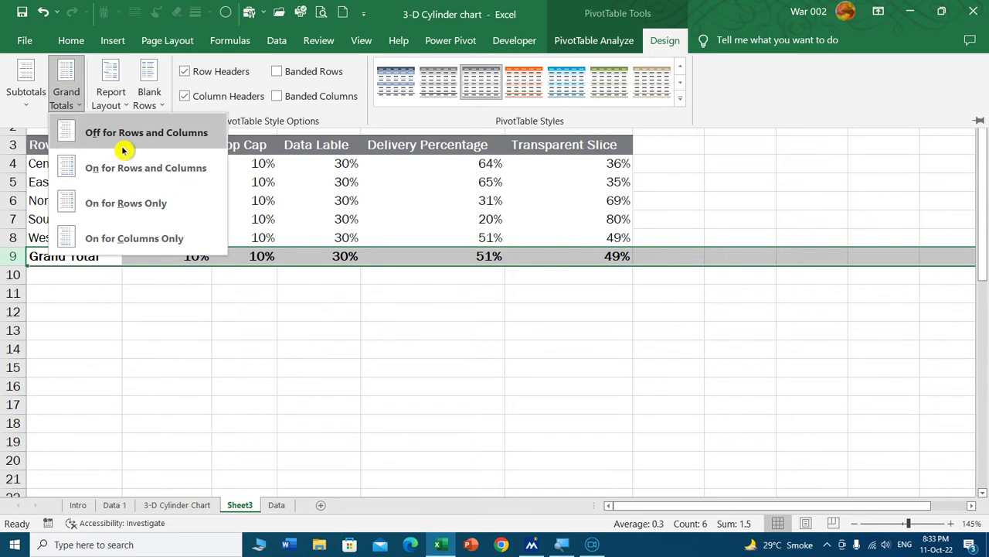
left_click(186, 136)
left_click(313, 330)
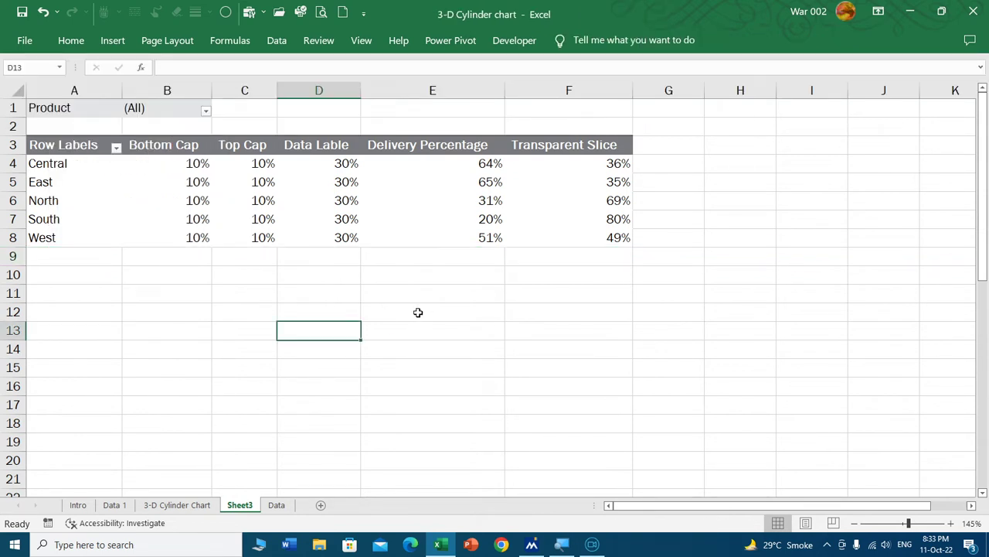
Insert a 3-D Stacked Column PivotChart from A3:F8 and move it slightly lower
left_click_drag(65, 147, 563, 230)
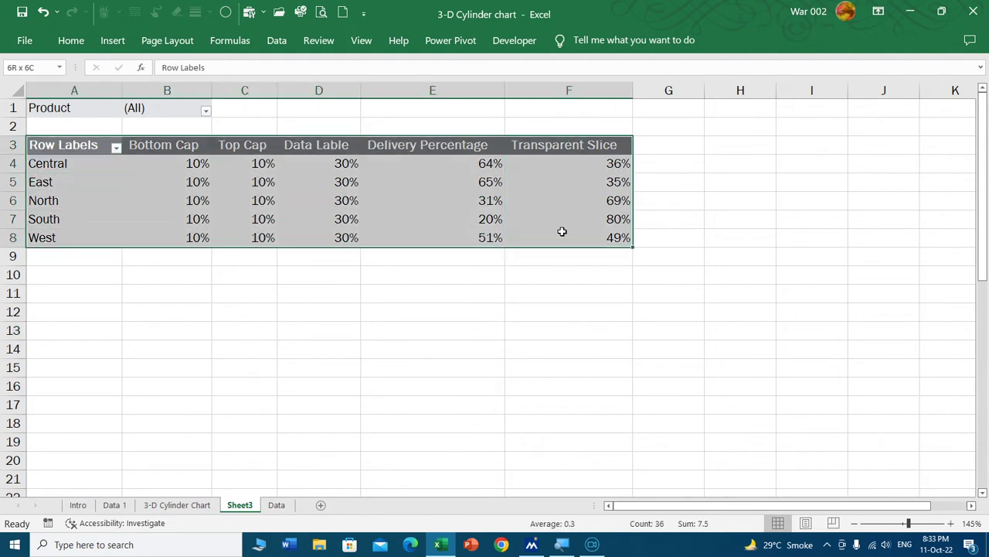
left_click(122, 43)
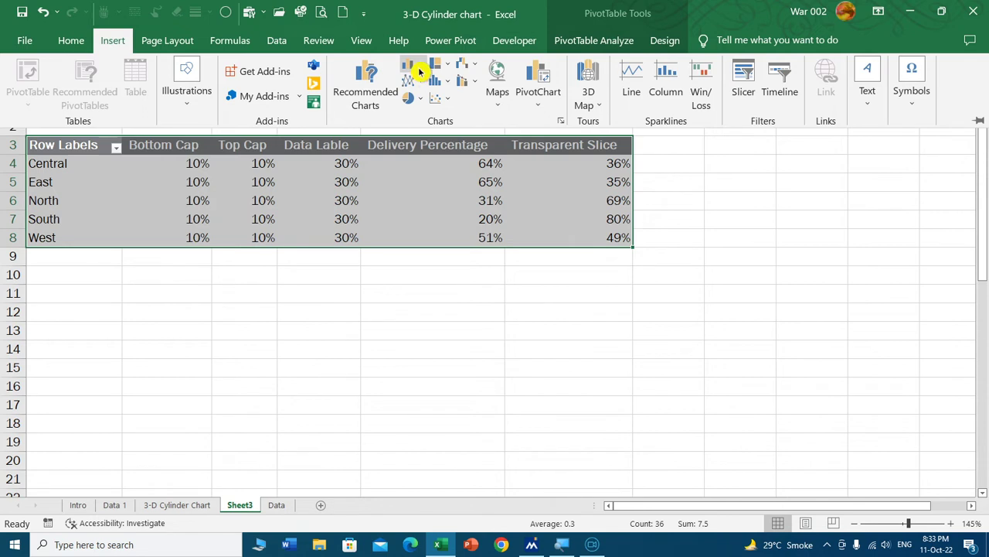
left_click(419, 71)
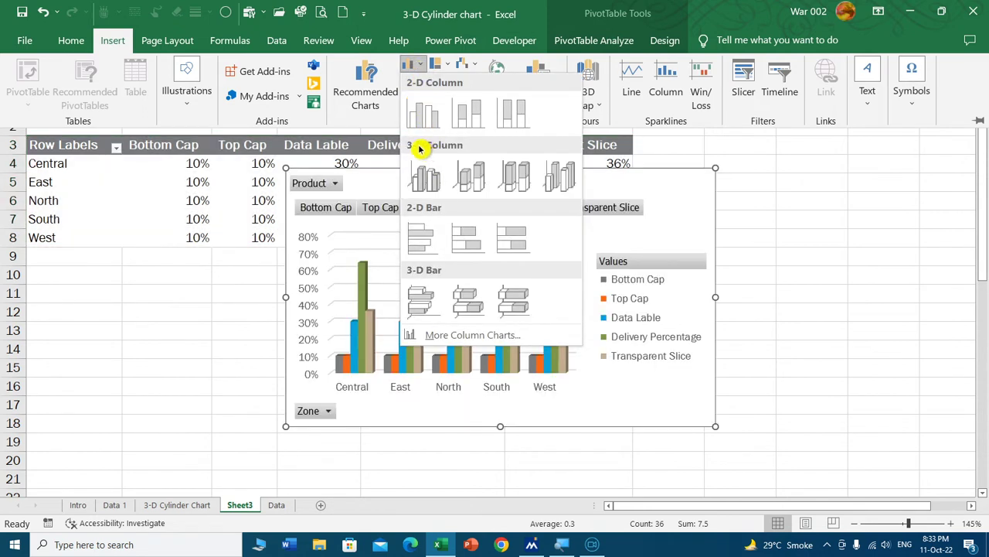
left_click(468, 180)
mouse_move(681, 183)
left_mouse_down()
mouse_move(675, 242)
mouse_move(679, 232)
left_mouse_up()
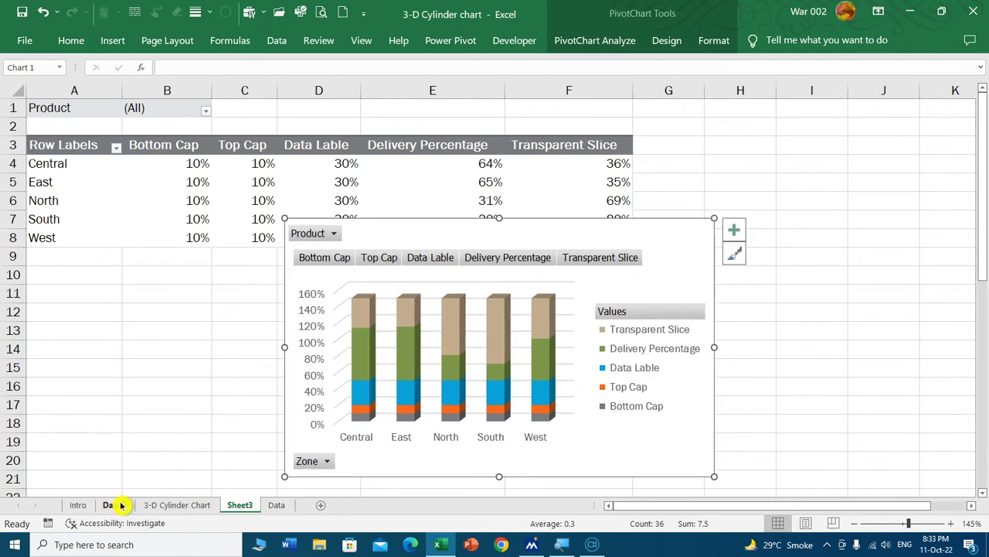
Compare against the 3-D Cylinder Chart sheet, then move the PivotChart beside the pivot, right of column F
left_click(162, 505)
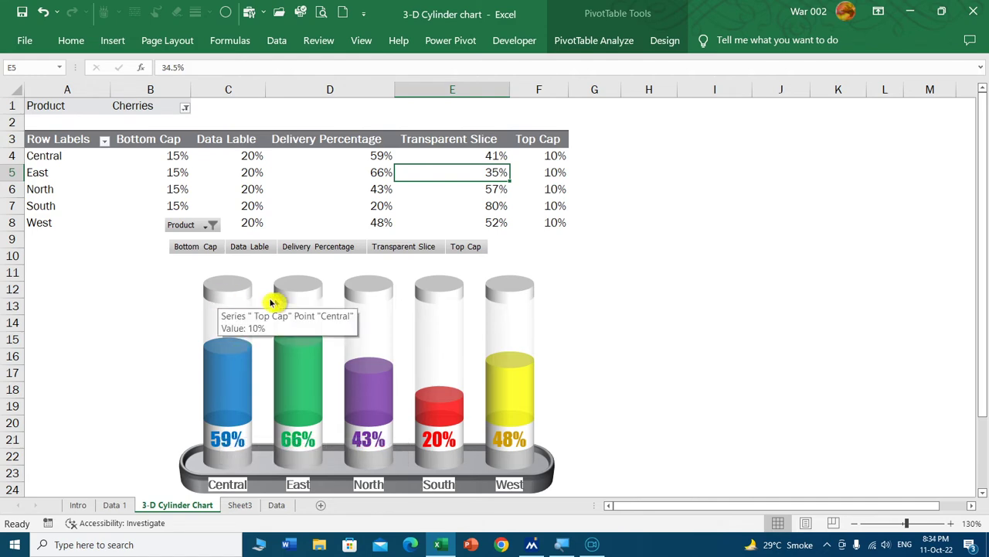
left_click(239, 505)
left_click_drag(492, 230, 816, 119)
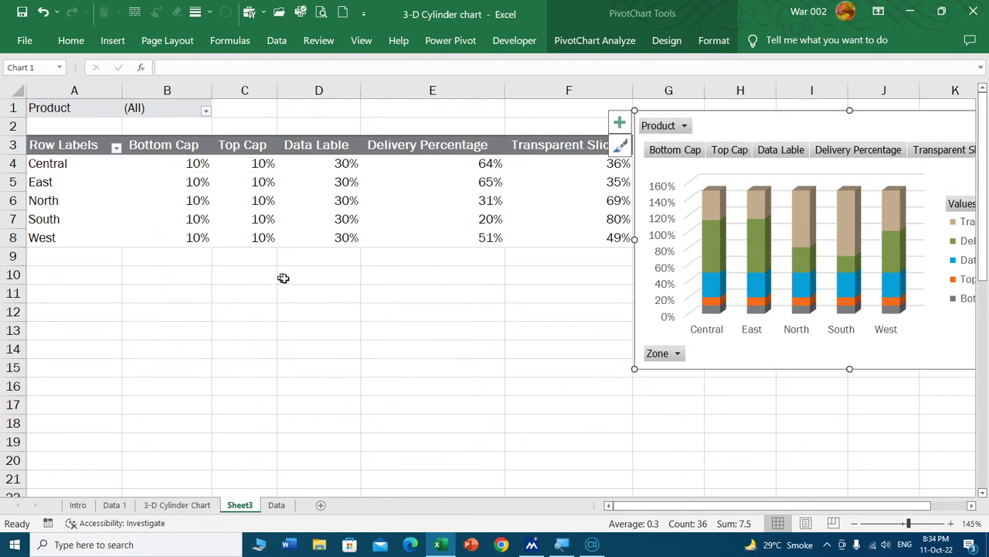
Move the Data Lable column ahead of Top Cap in the pivot table
left_click(316, 146)
mouse_move(310, 188)
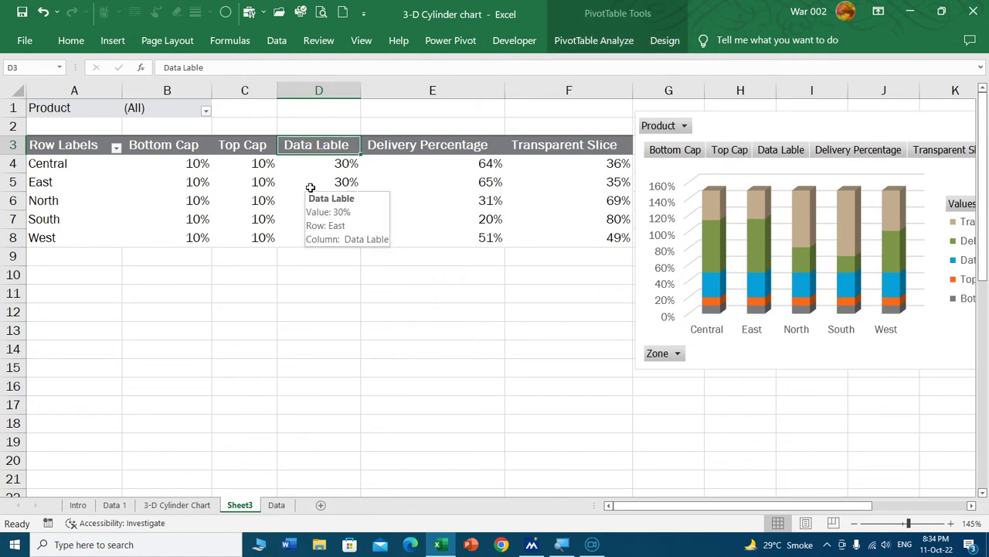
mouse_move(312, 167)
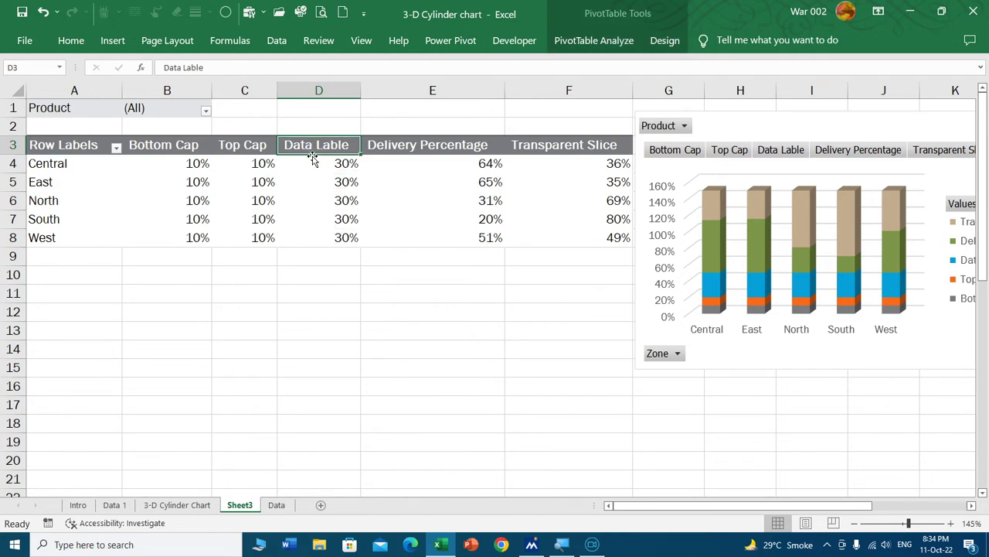
left_click_drag(312, 160, 281, 243)
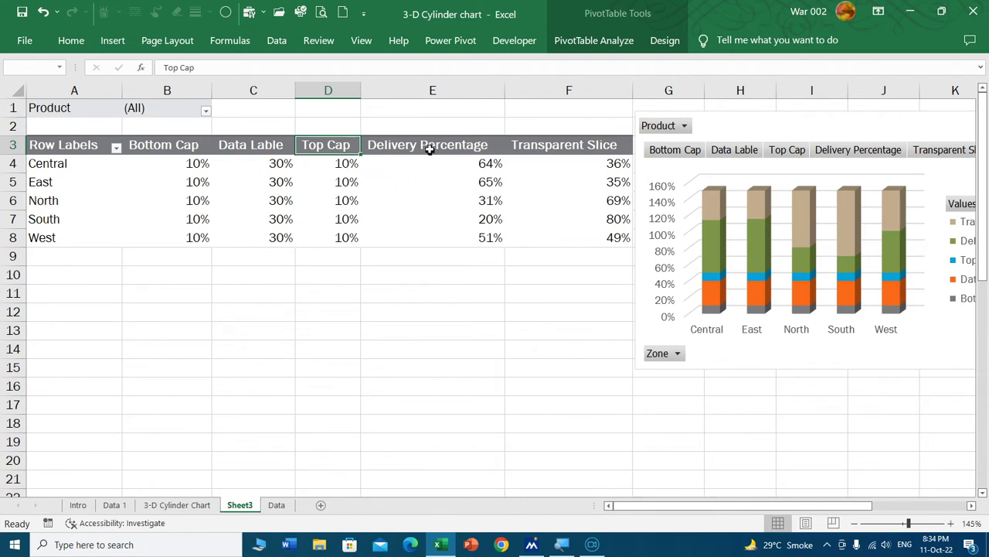
Move the Delivery Percentage column ahead of Top Cap
left_click(431, 147)
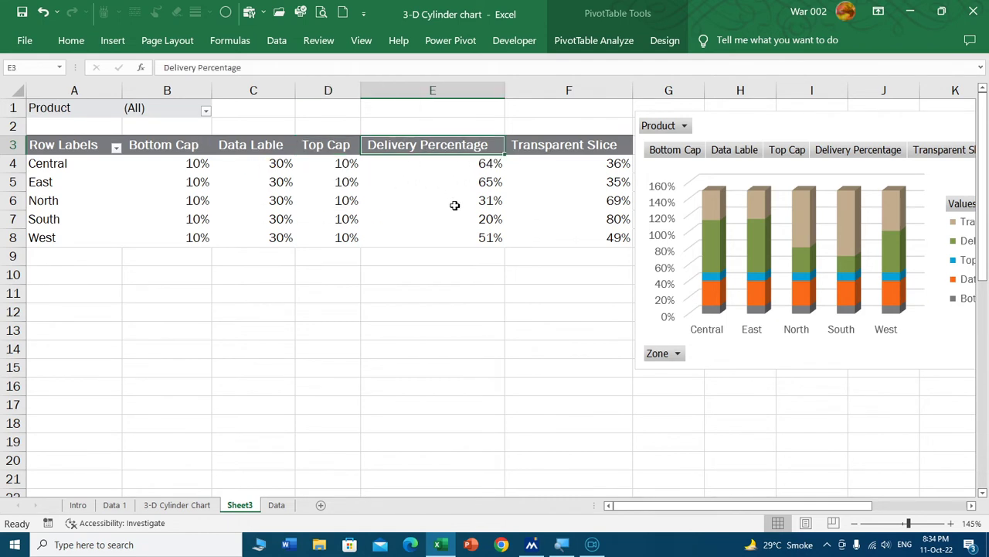
left_click(428, 159)
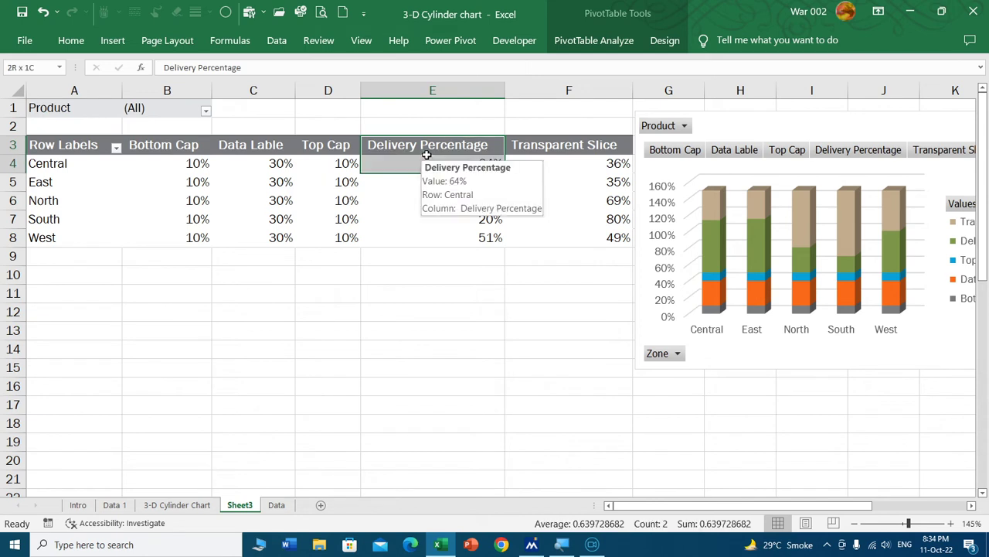
left_click(408, 194)
left_click(415, 150)
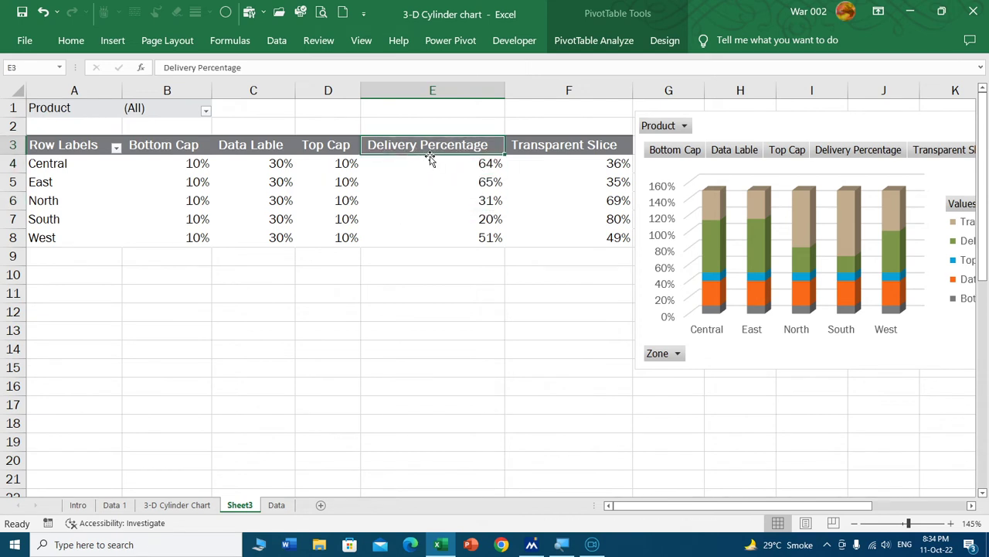
left_click_drag(431, 159, 313, 170)
Move Transparent Slice ahead of Top Cap and drag the chart over the pivot table
left_click(576, 154)
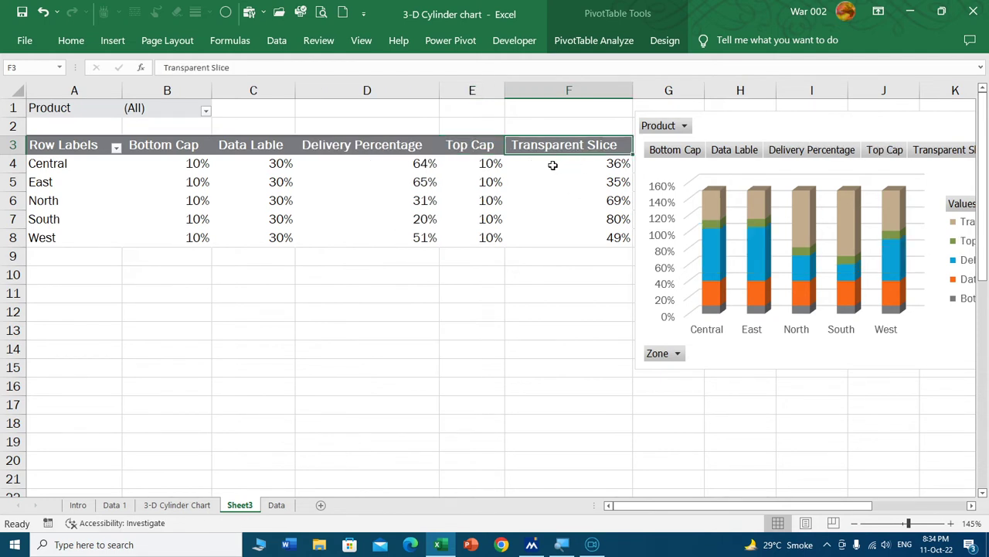
left_click_drag(550, 155, 522, 182)
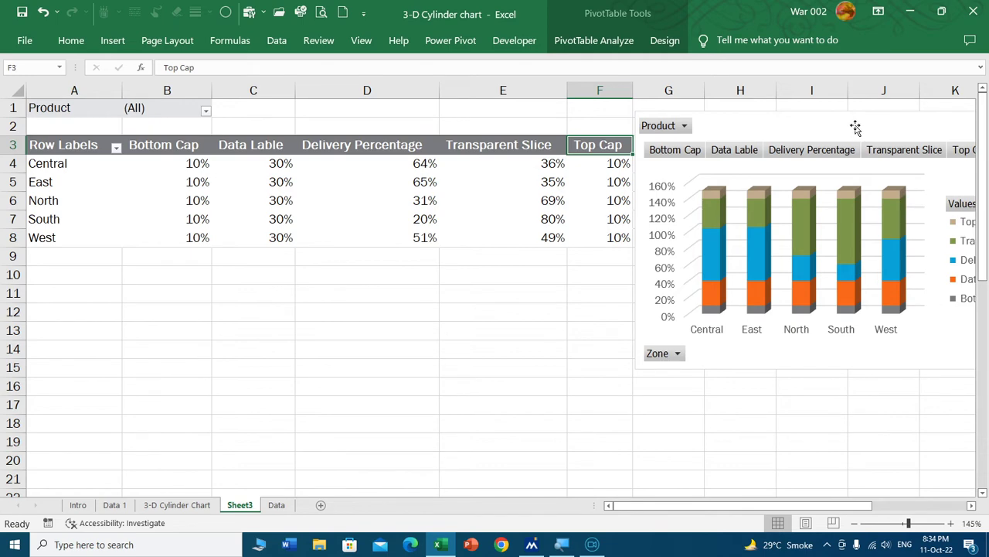
left_click_drag(856, 128, 582, 196)
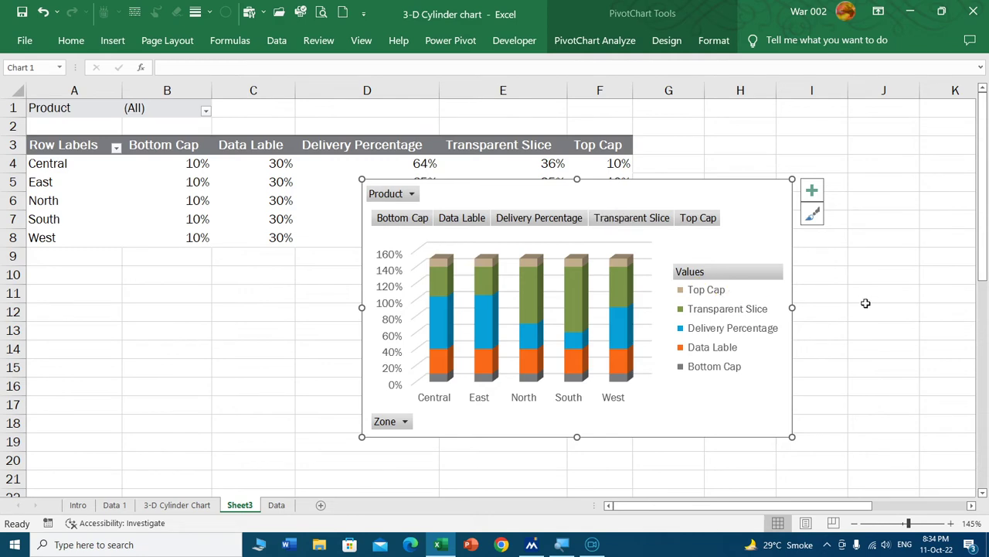
Check the Central row values in B4:F4, then settle the chart up-left over columns C to F
scroll(641, 222, "up", 1, "ctrl")
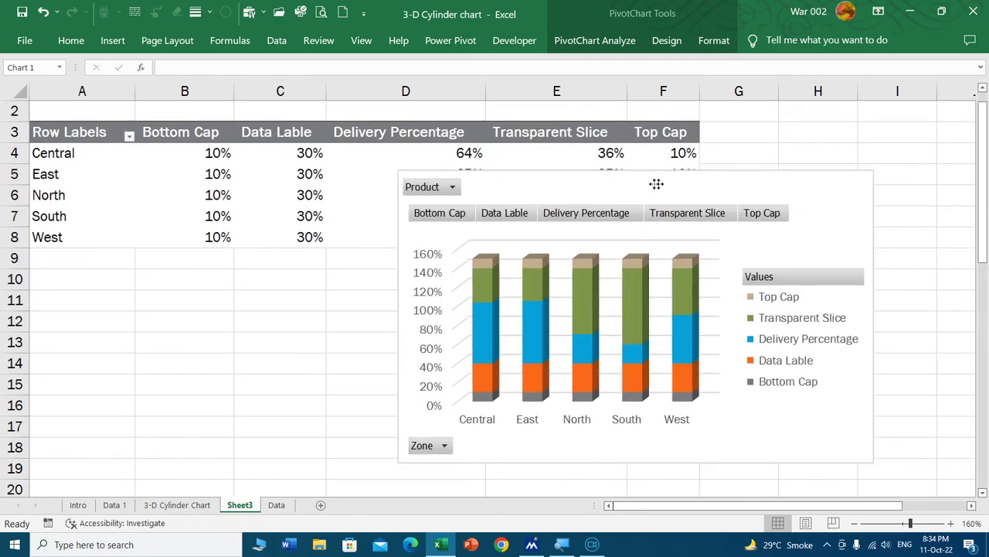
left_click_drag(657, 184, 537, 131)
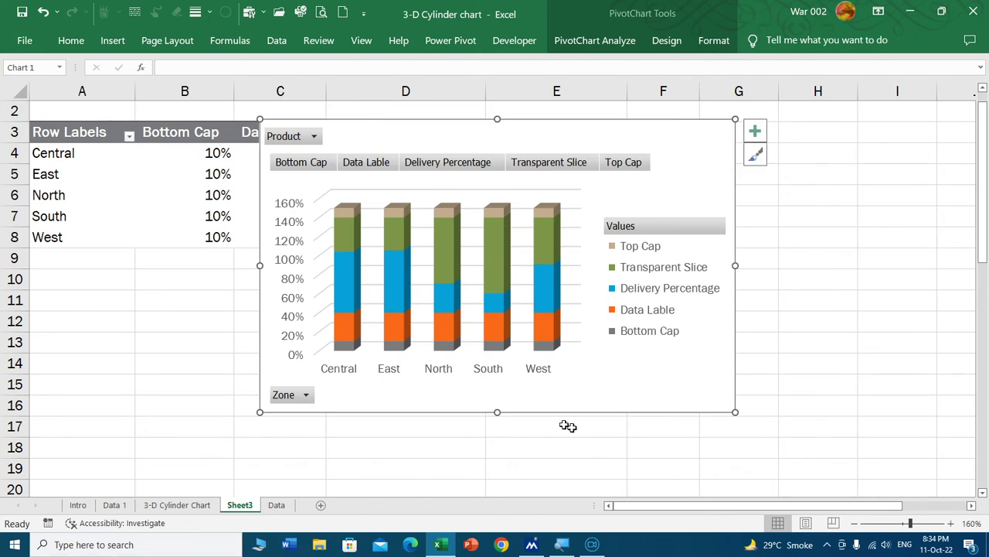
left_click_drag(547, 126, 554, 223)
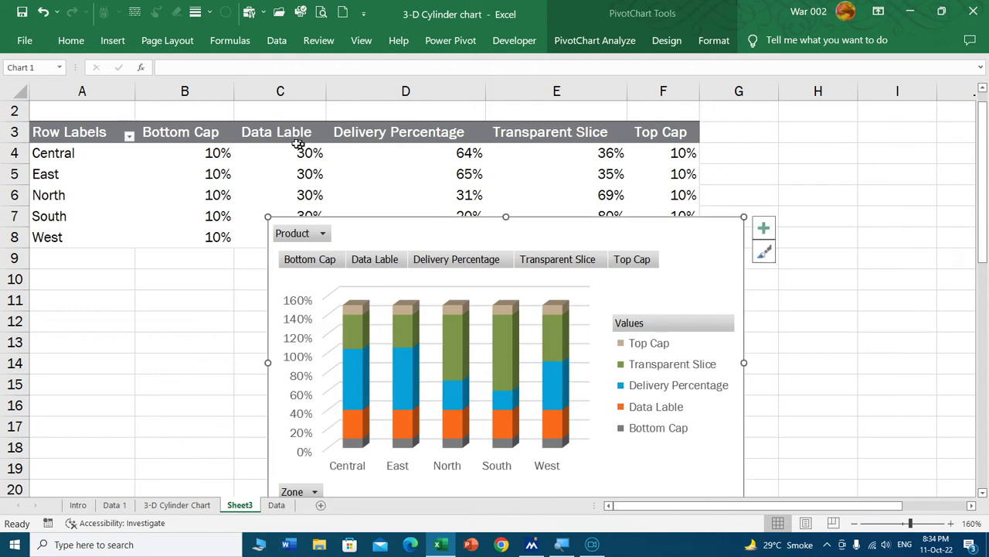
left_click(197, 153)
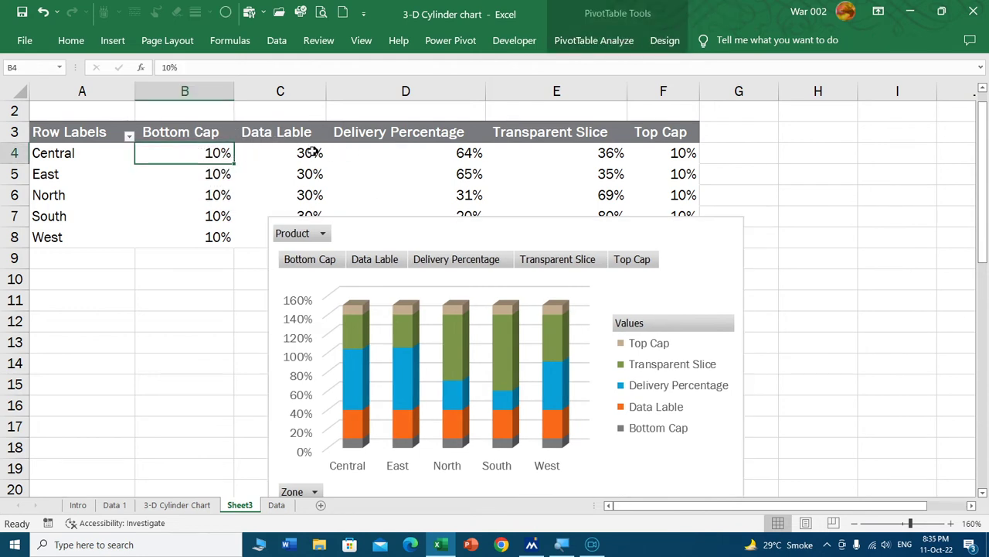
left_click_drag(311, 153, 688, 154)
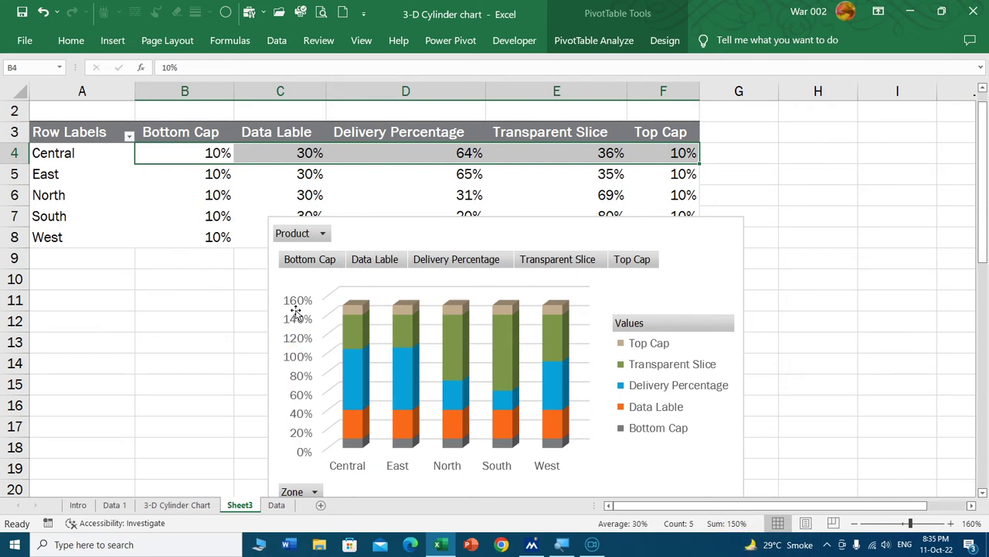
left_click_drag(506, 224, 497, 129)
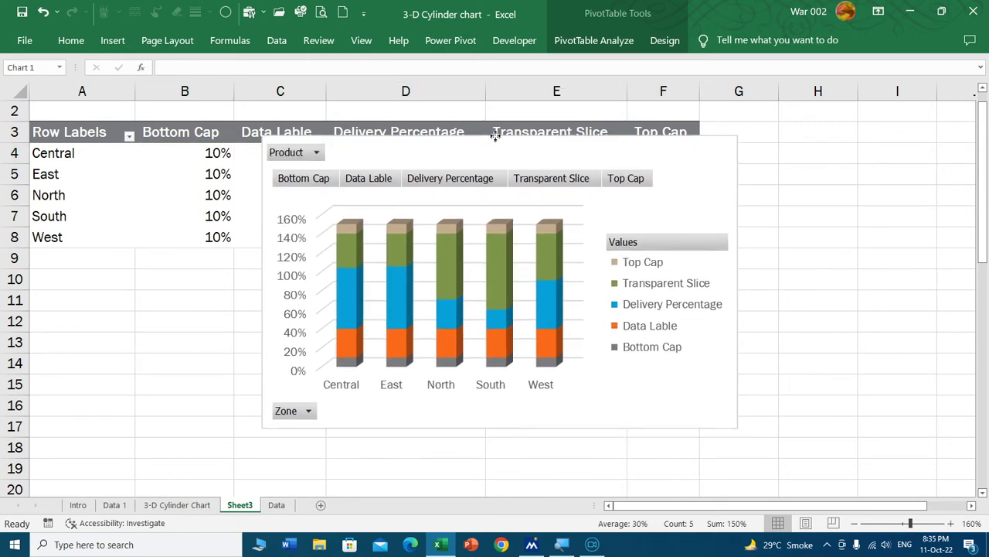
Set the value axis bounds to minimum -0.1 and maximum 1.5, then nudge the chart down
left_click(288, 218)
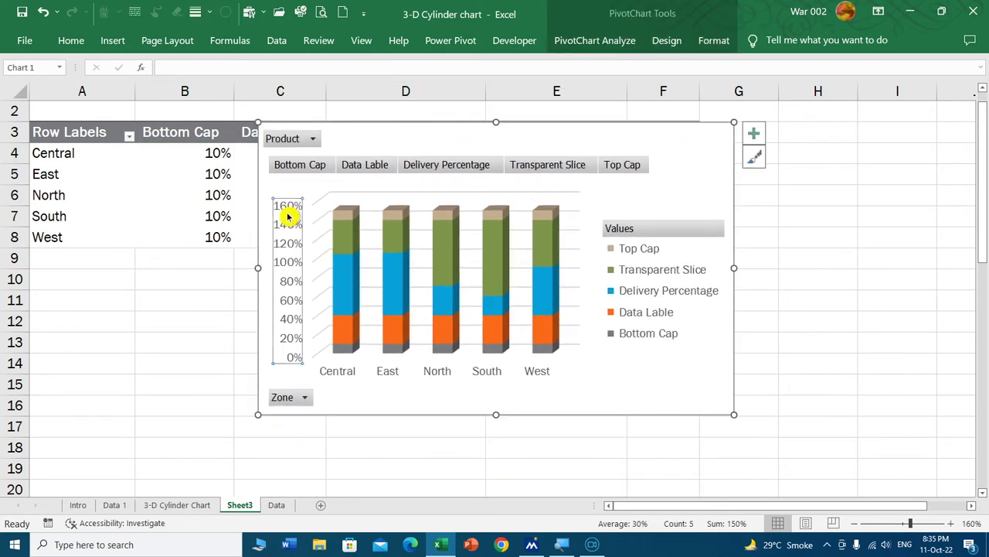
right_click(287, 215)
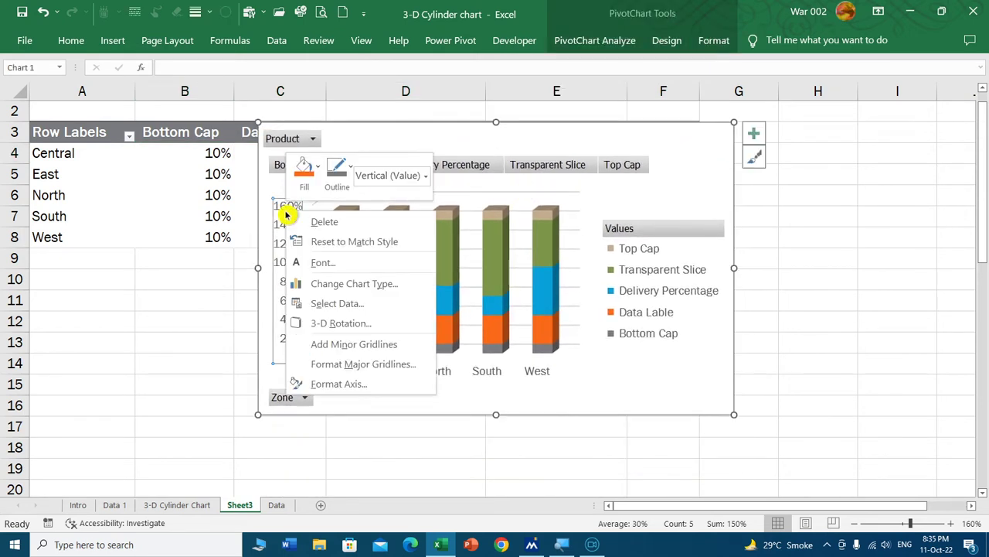
left_click(341, 384)
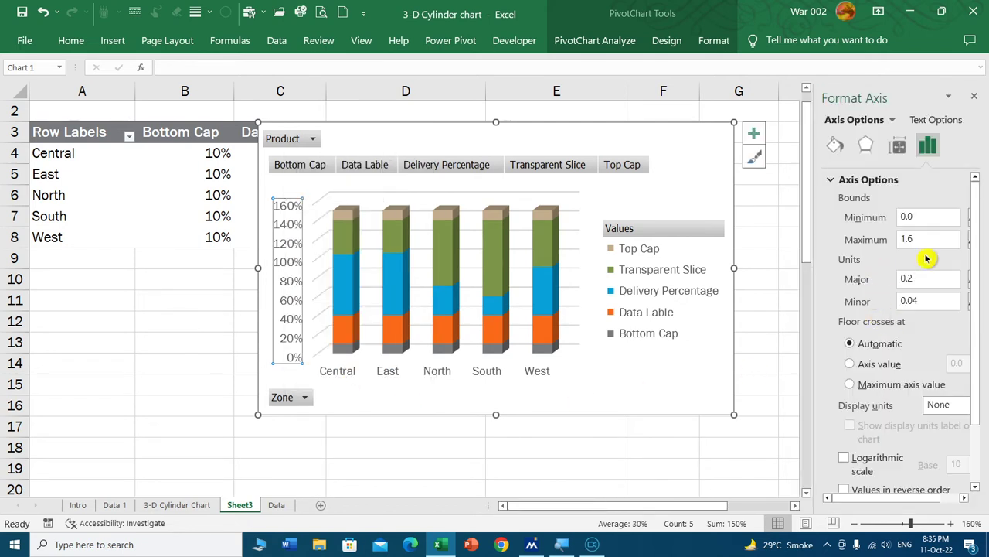
left_click(922, 239)
type("1.5")
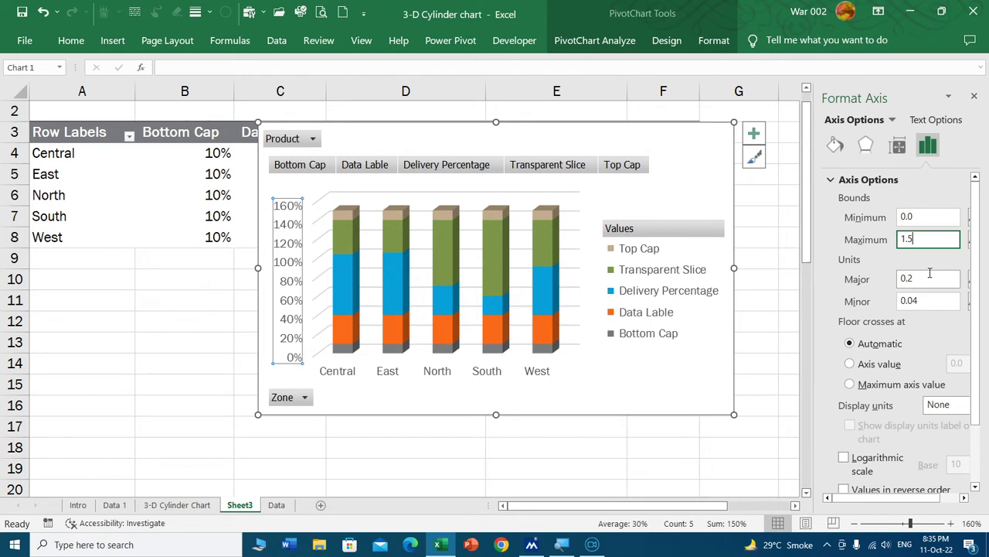
left_click(765, 372)
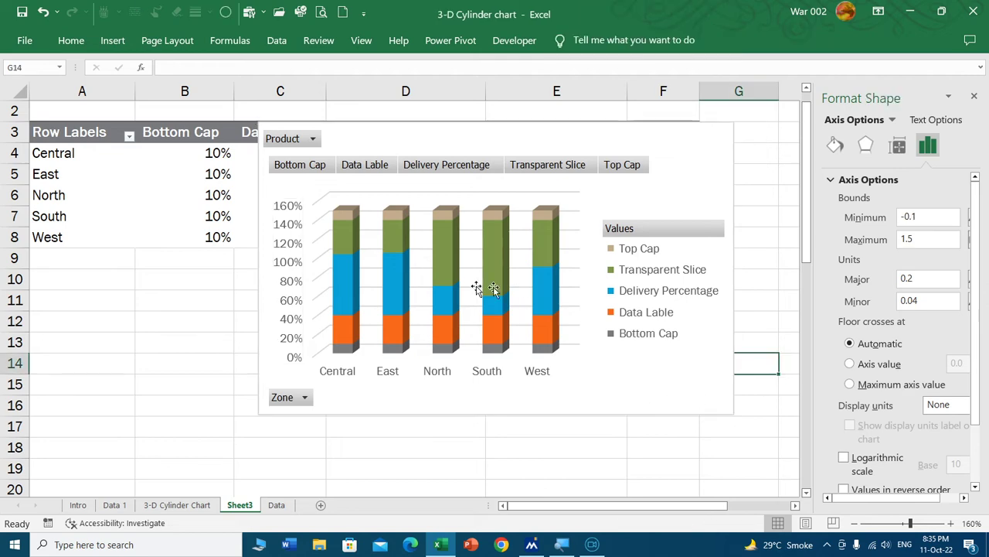
left_click_drag(694, 153, 695, 225)
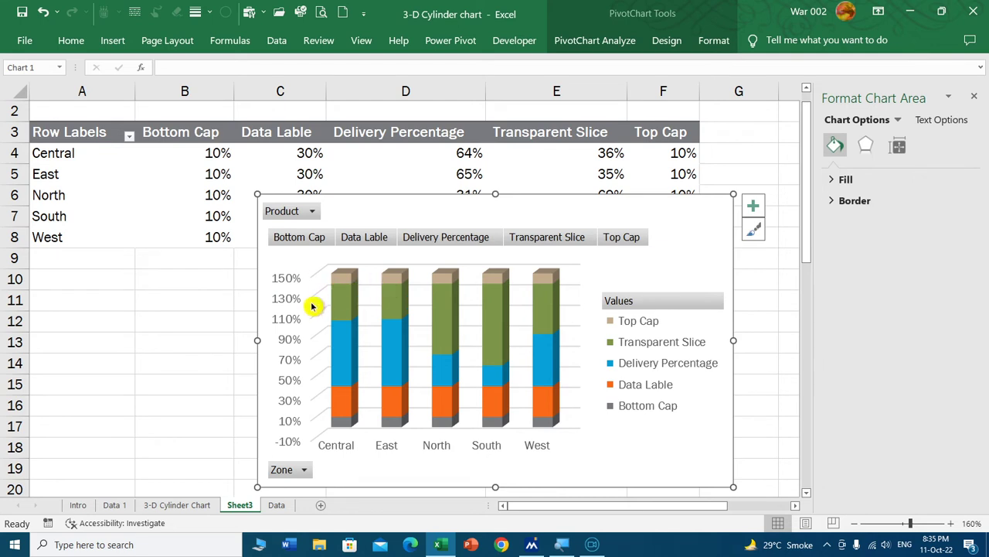
Delete the vertical value axis, hide gridlines and legend, and move the chart up-left
left_click(285, 298)
key("Delete")
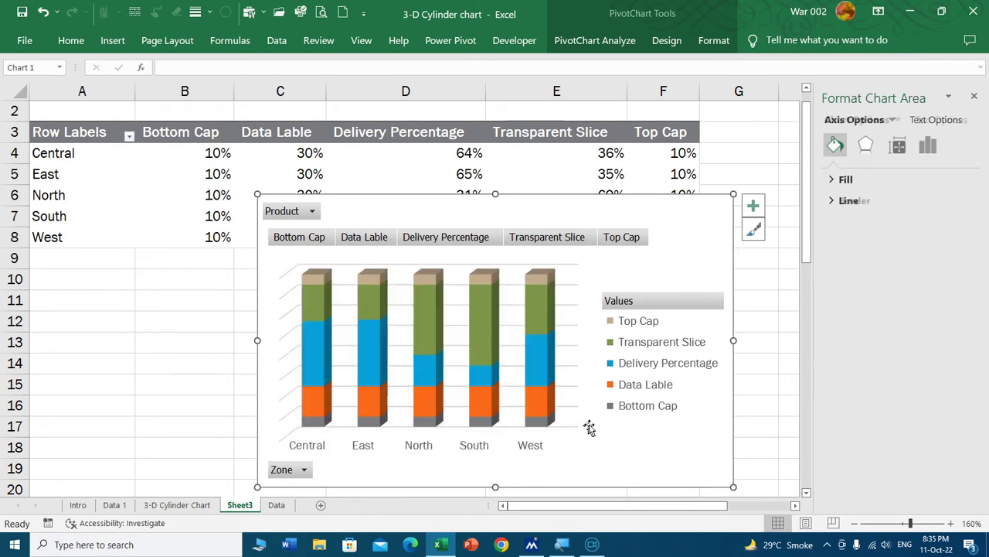
left_click(753, 207)
left_click(781, 304)
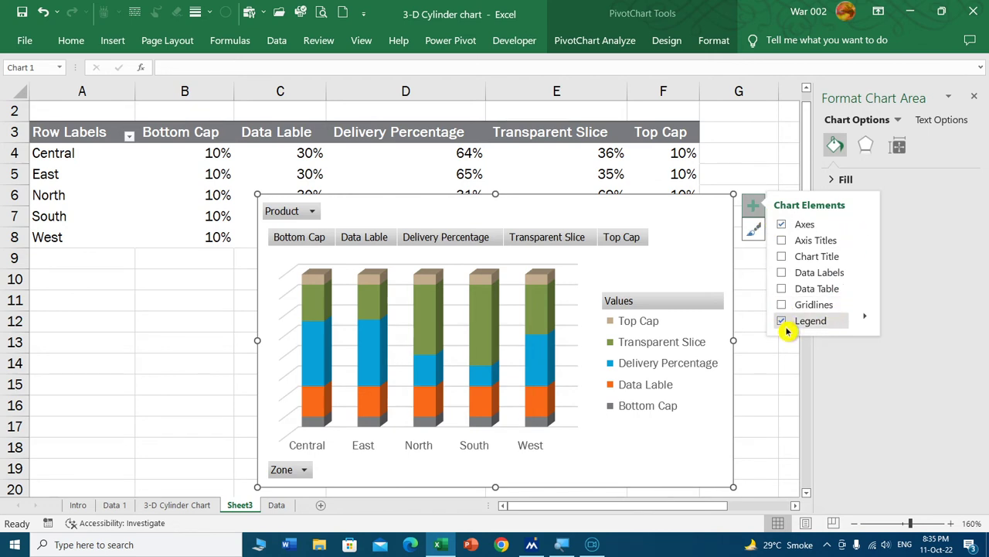
left_click(781, 321)
left_click(974, 98)
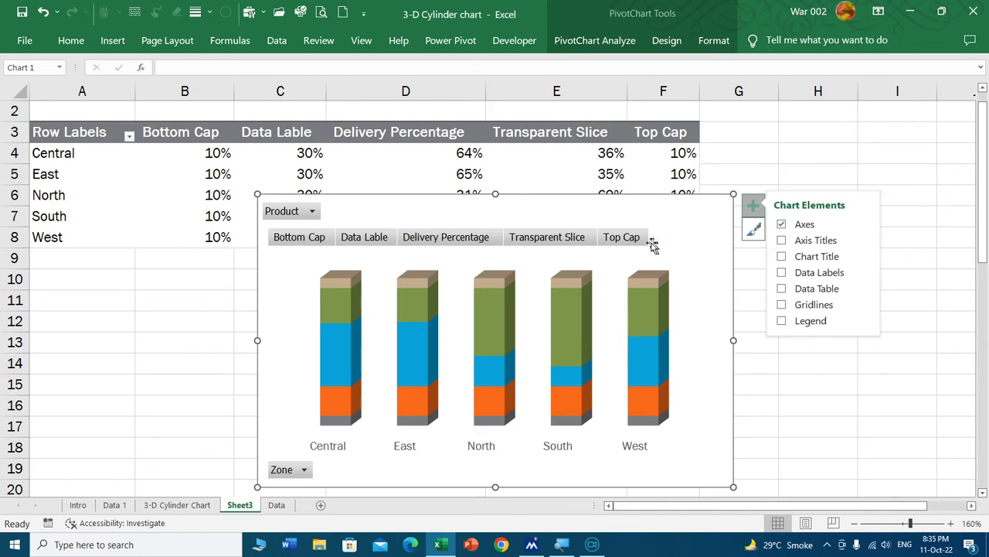
left_click_drag(671, 218, 630, 176)
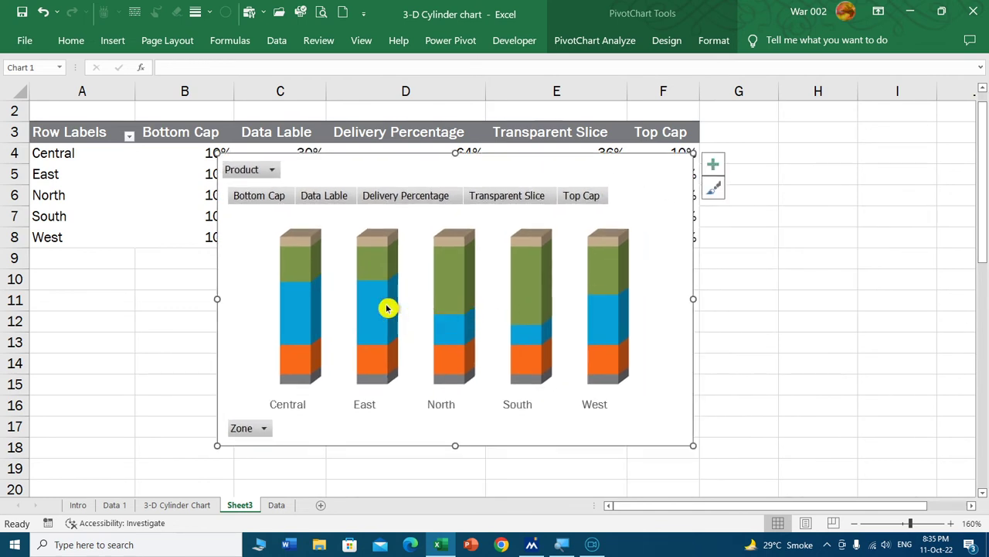
Give the data series 0% gap depth, 45% gap width and a cylinder column shape
right_click(377, 306)
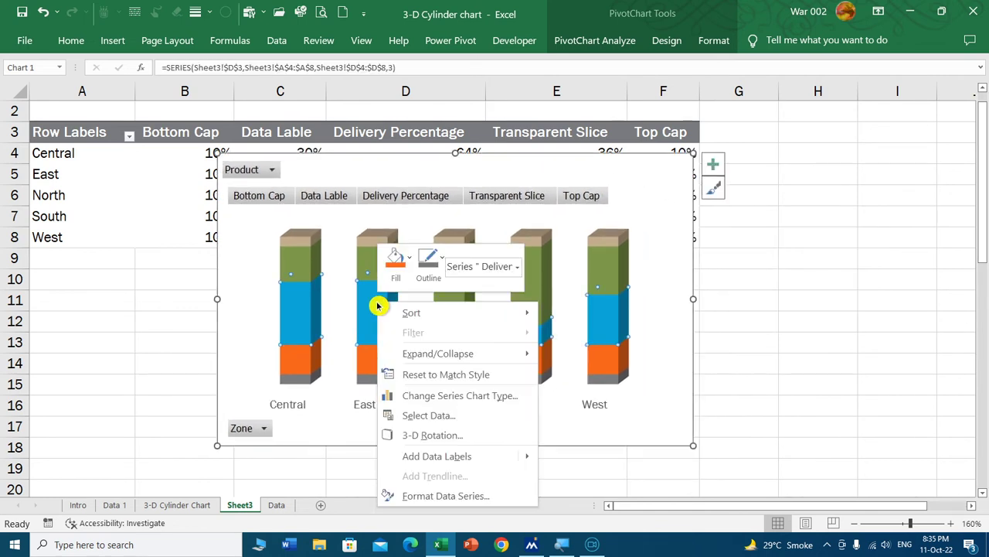
left_click(448, 497)
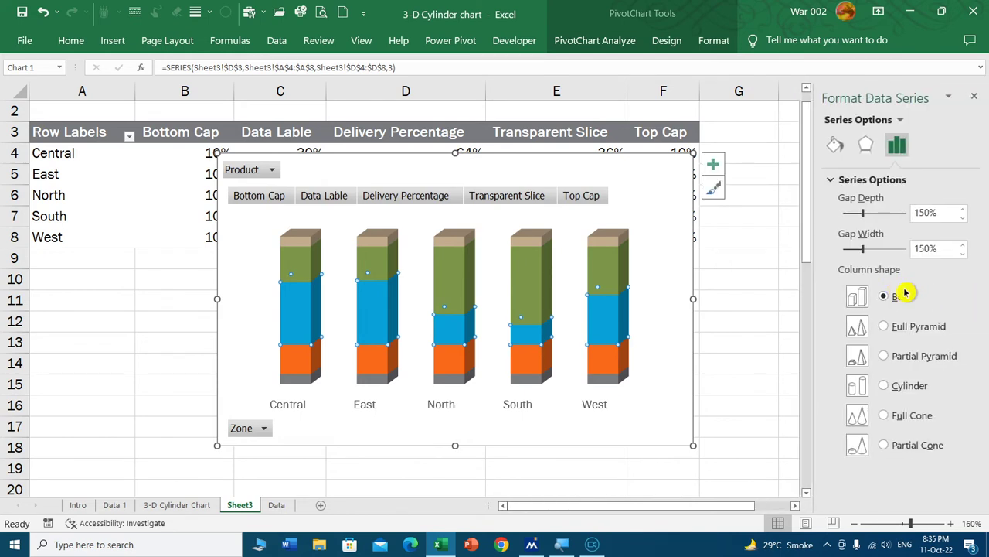
left_click(947, 213)
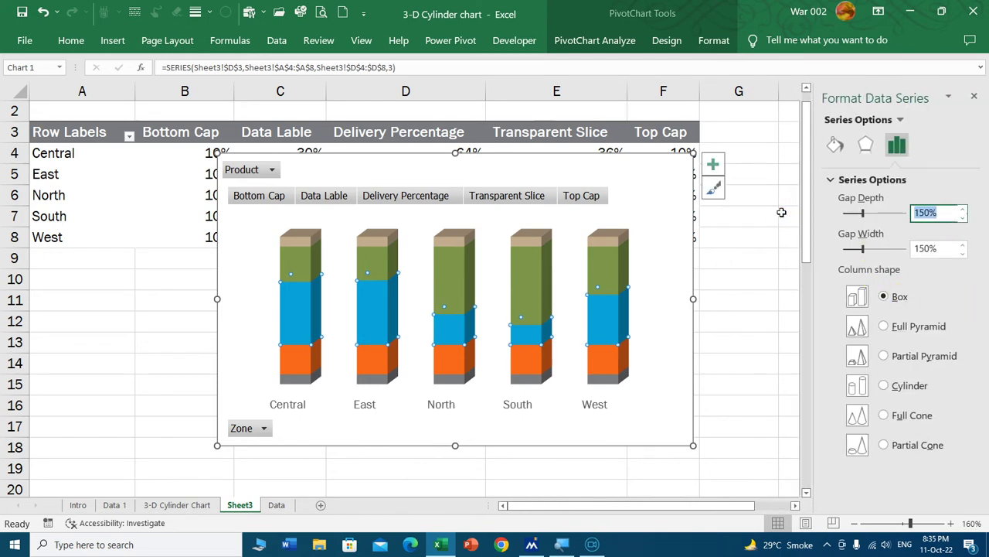
type("0")
key("Tab")
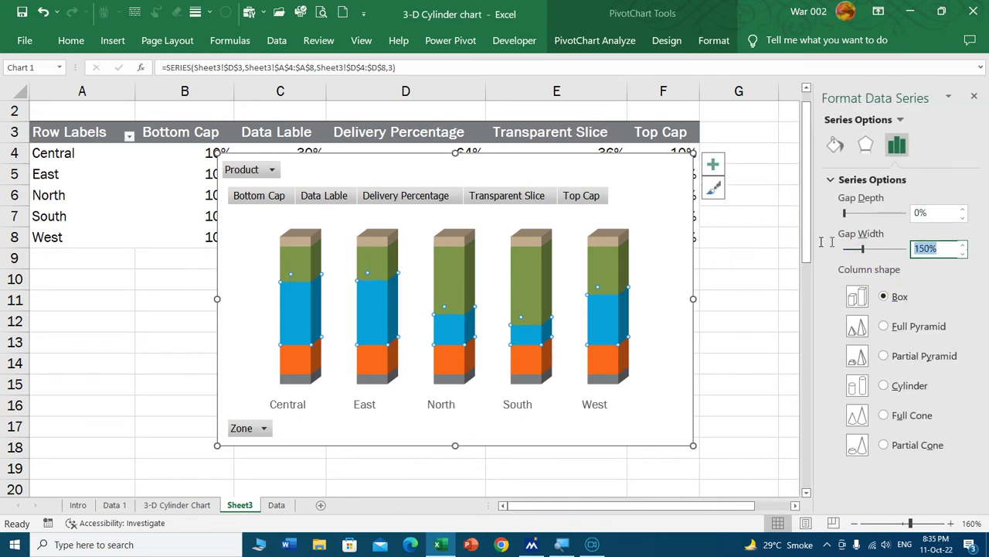
type("45")
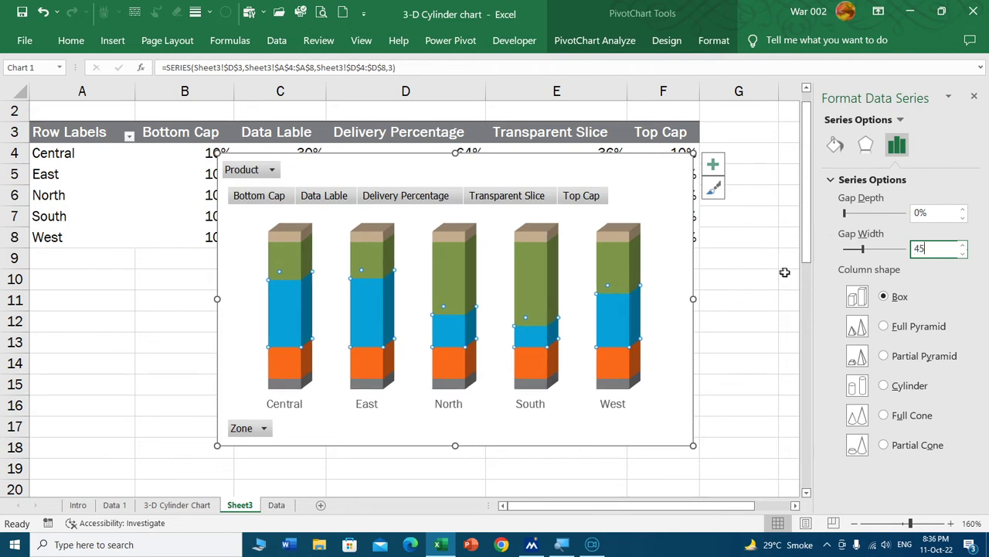
left_click(885, 388)
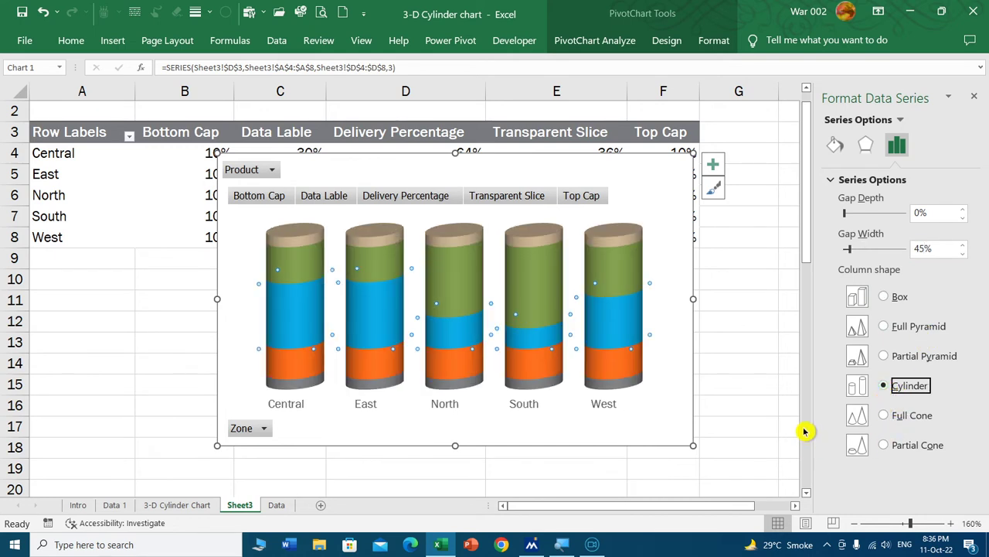
left_click(973, 100)
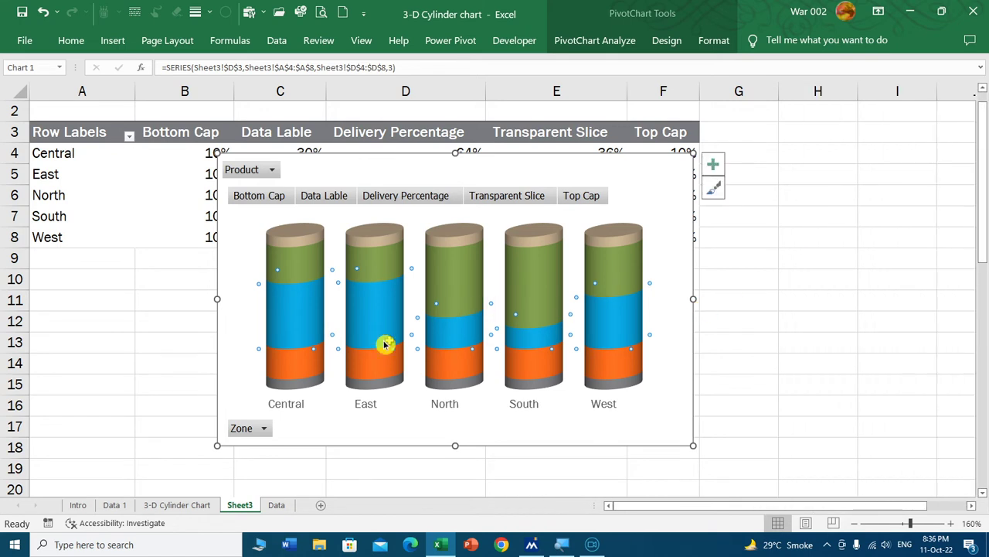
right_click(381, 280)
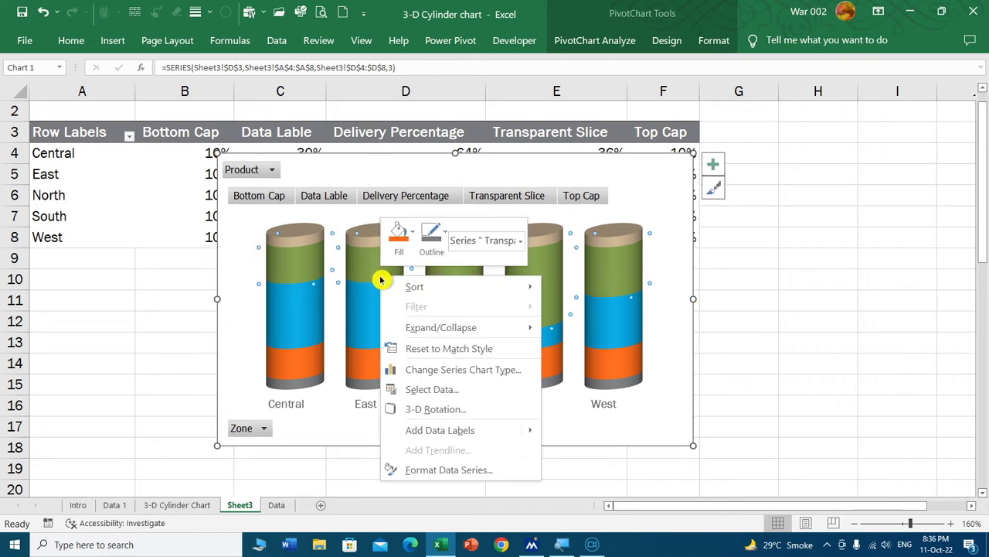
left_click(460, 411)
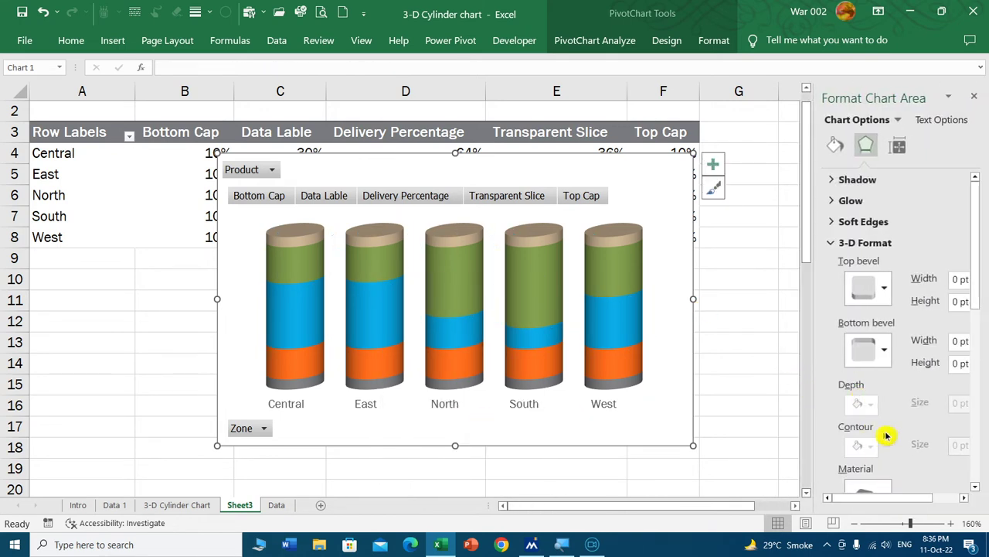
Set the chart's 3-D rotation to X 0° and Y 20°, then close the pane
left_click(887, 488)
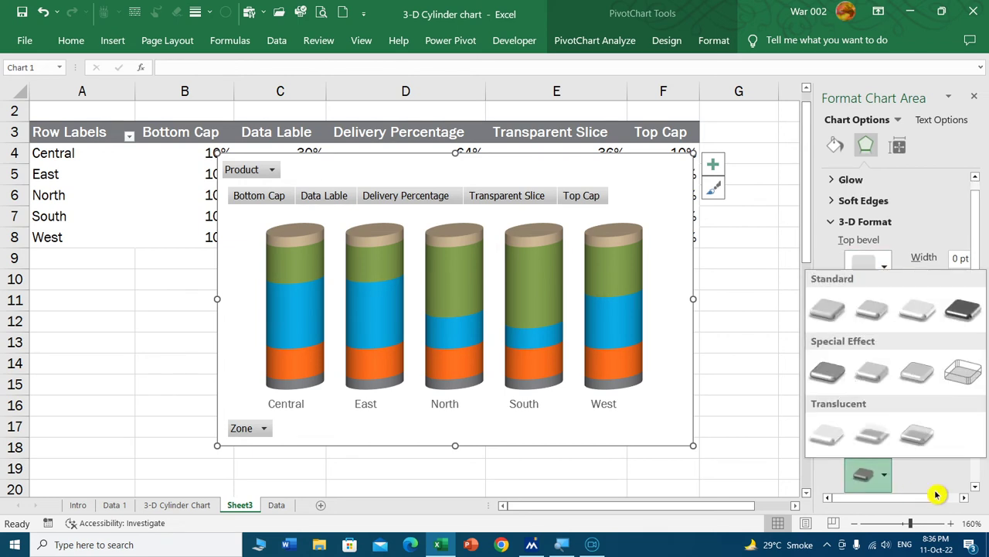
key("Escape")
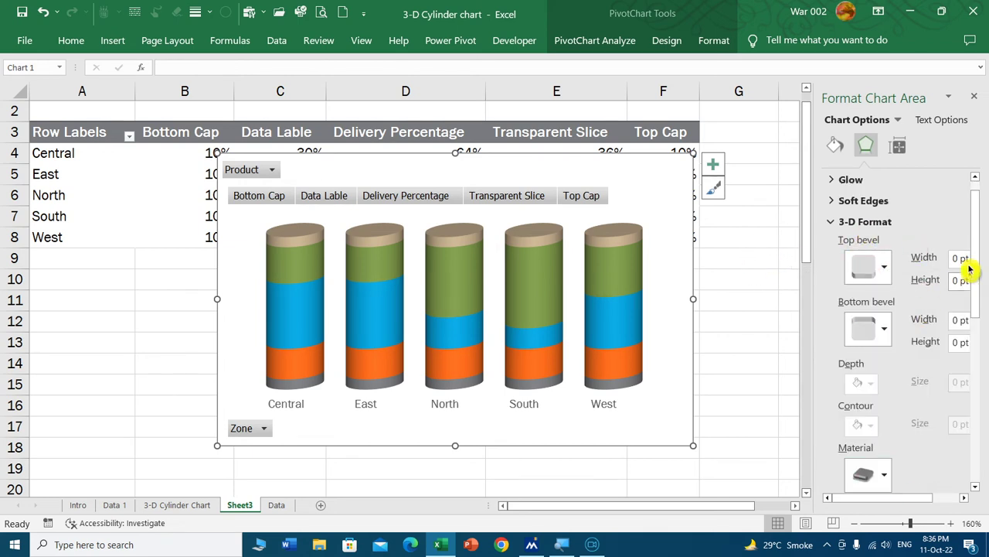
scroll(967, 293, "down", 3)
scroll(950, 371, "down", 3)
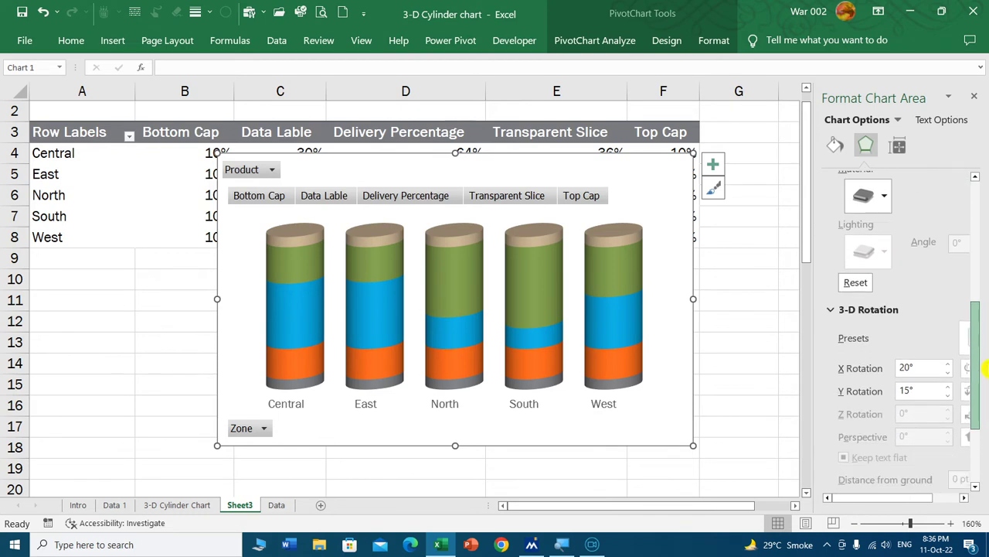
scroll(936, 440, "down", 3)
left_click_drag(923, 497, 935, 497)
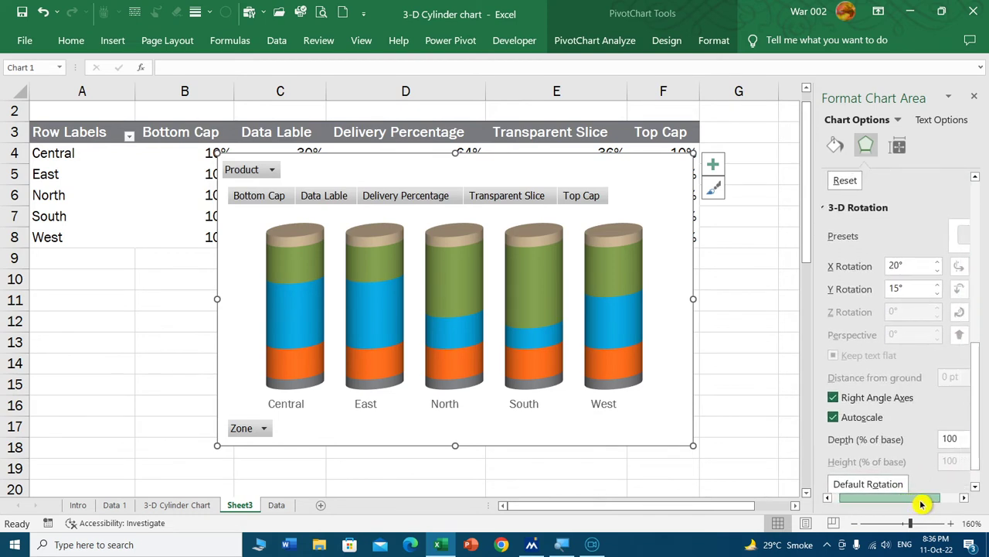
left_click_drag(910, 265, 886, 267)
type("0")
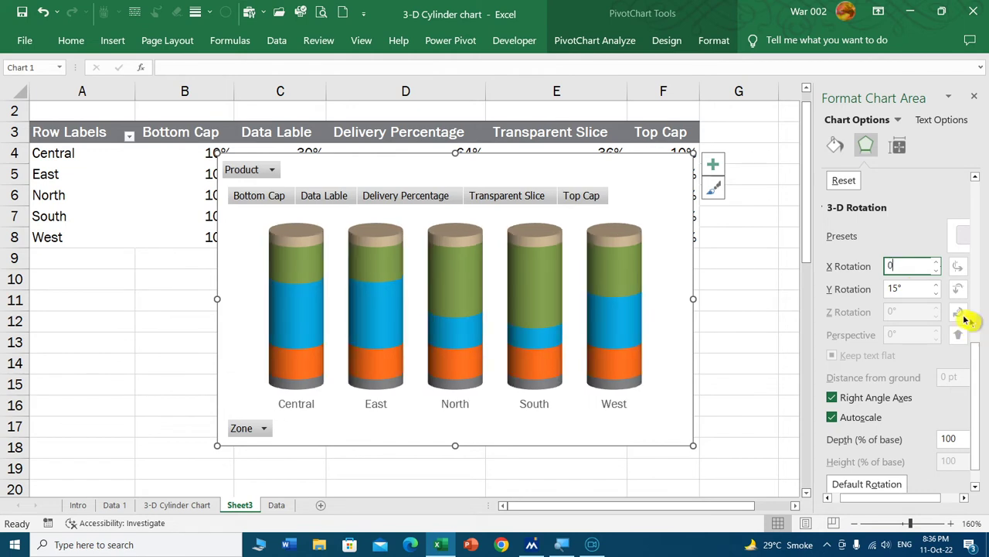
left_click(936, 286)
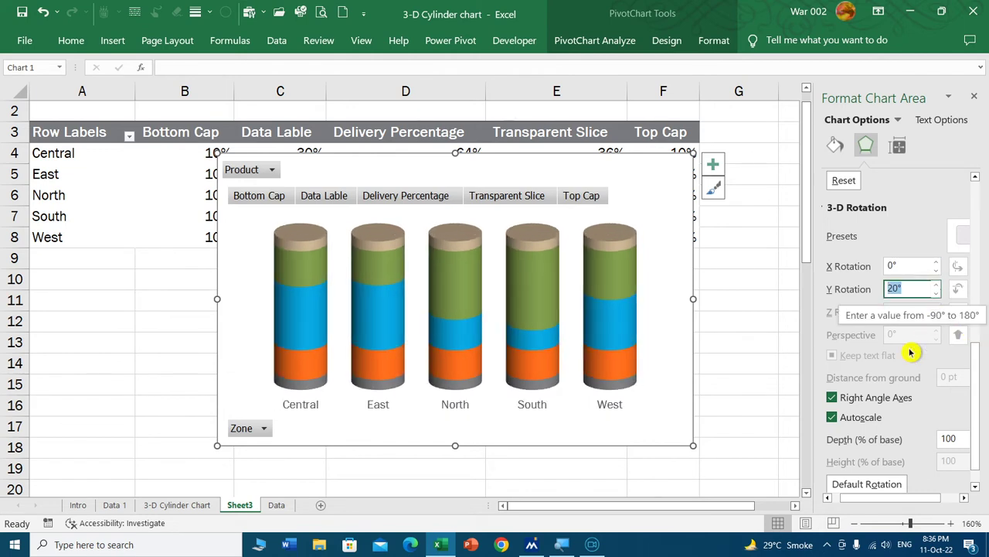
left_click(975, 101)
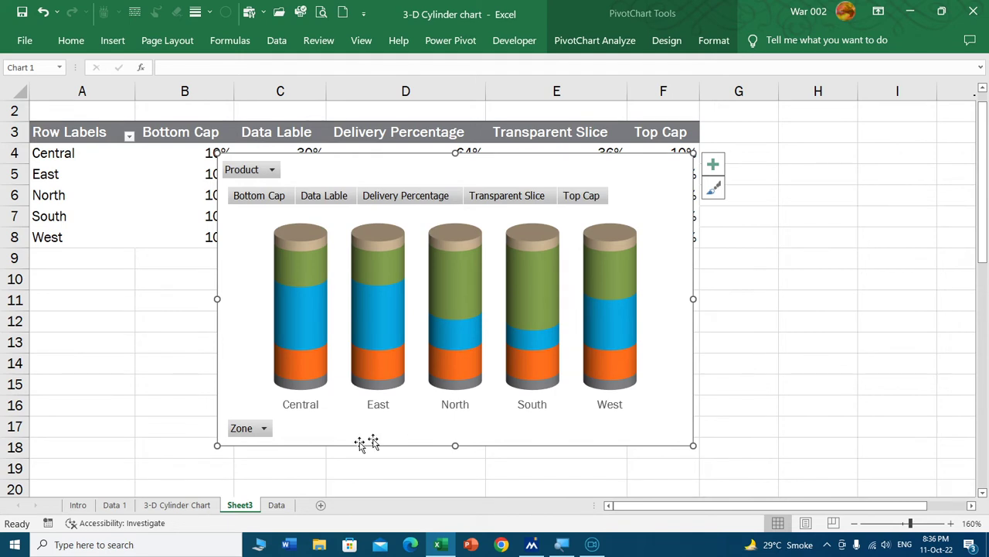
Fill the Bottom Cap series with solid light grey
left_click(301, 389)
right_click(300, 388)
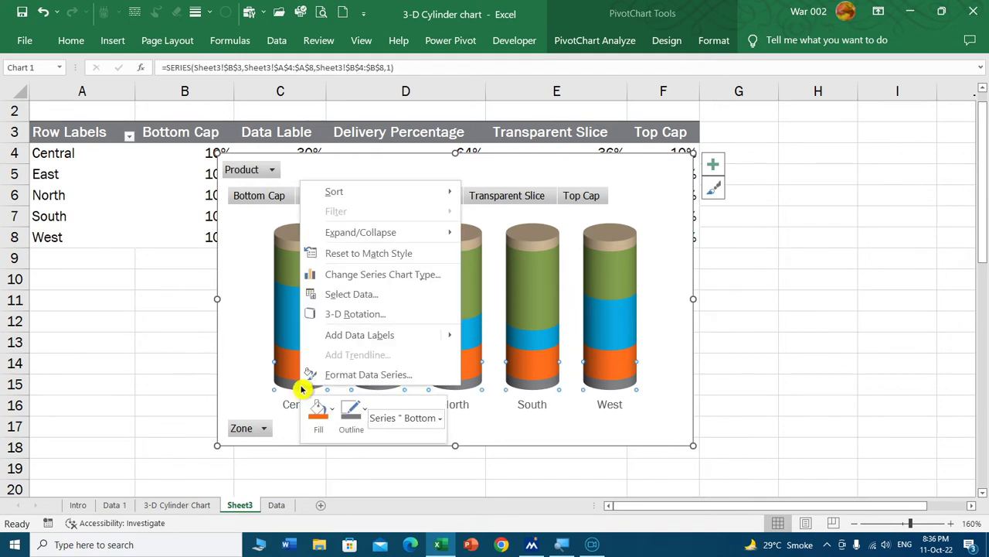
left_click(333, 436)
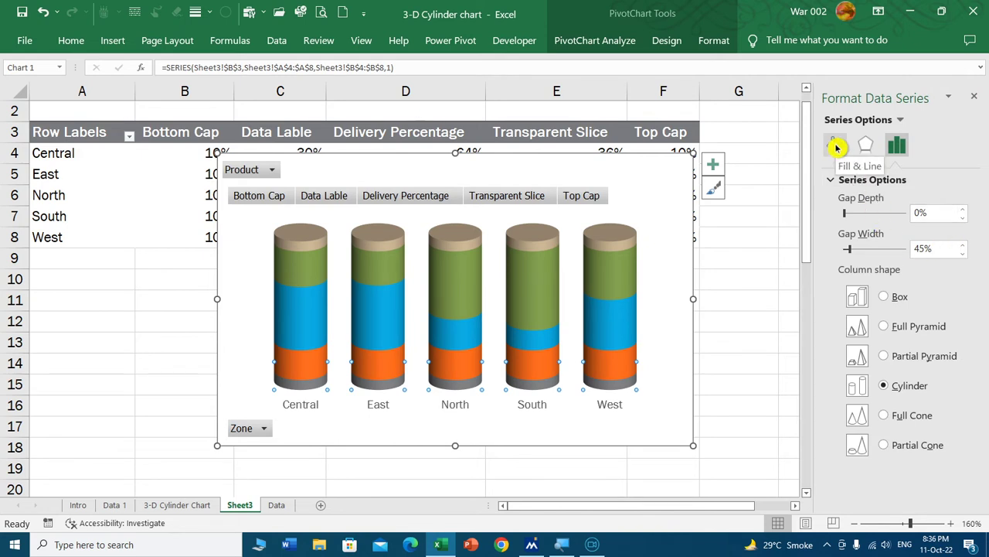
left_click(836, 148)
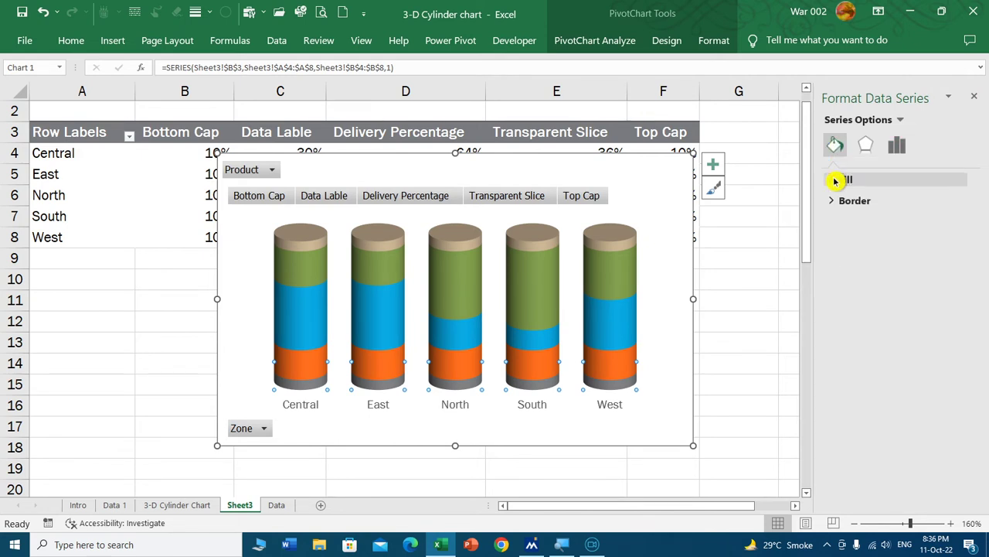
left_click(835, 179)
left_click(844, 222)
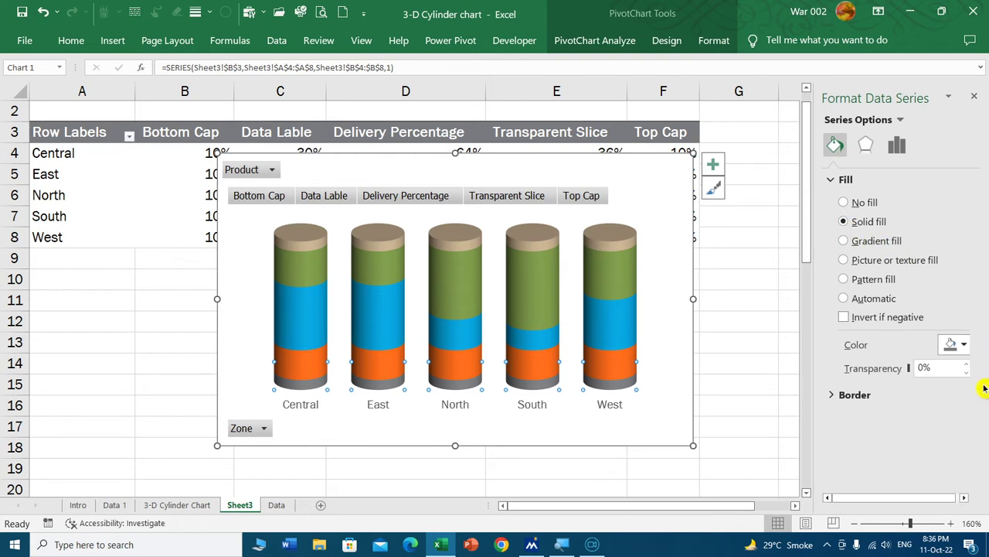
left_click(952, 344)
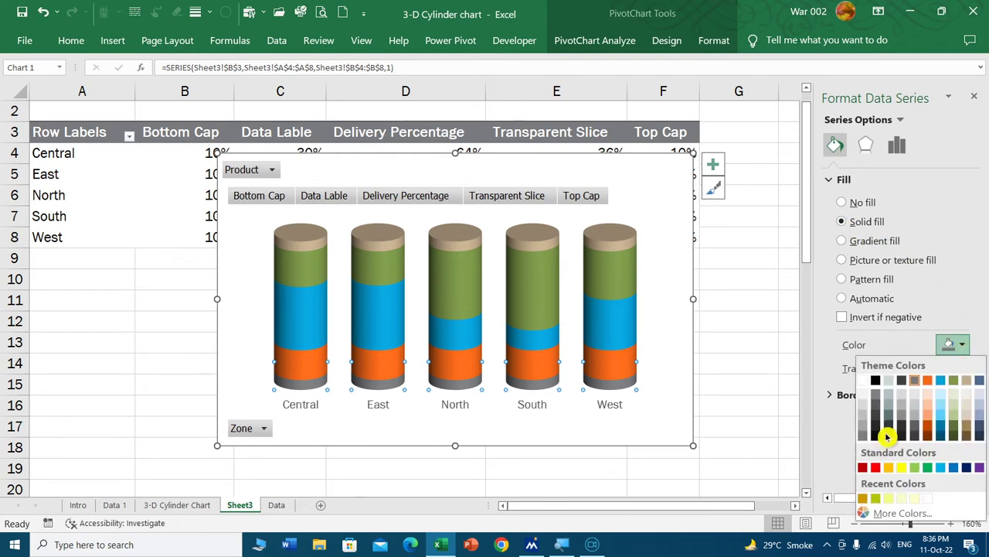
left_click(864, 416)
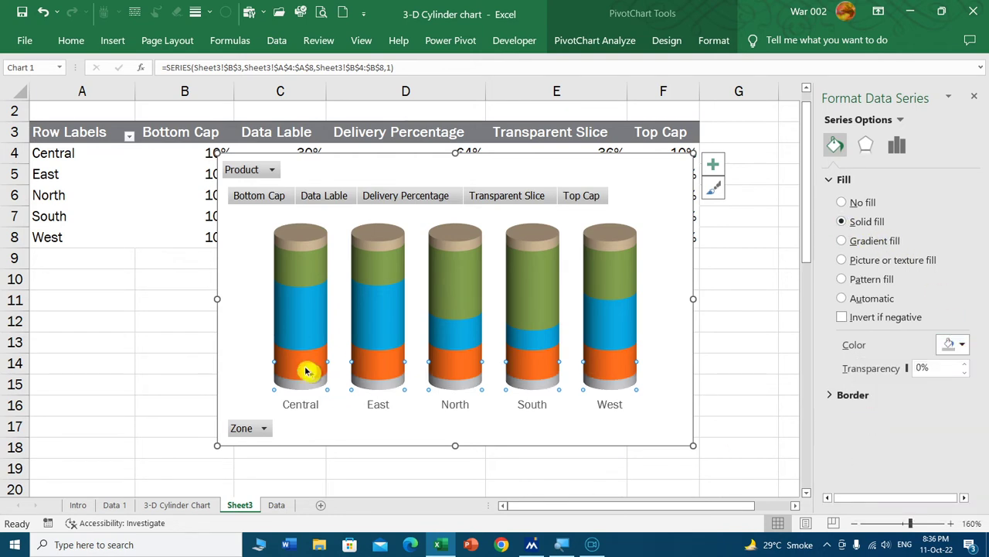
Fill the Data Lable and Top Cap series with solid white
left_click(302, 367)
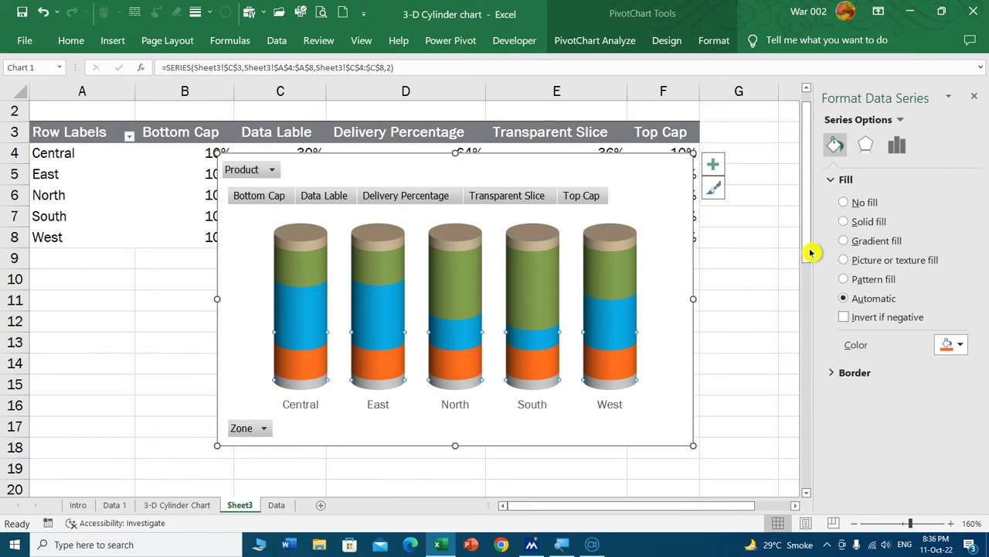
left_click(846, 223)
left_click(952, 344)
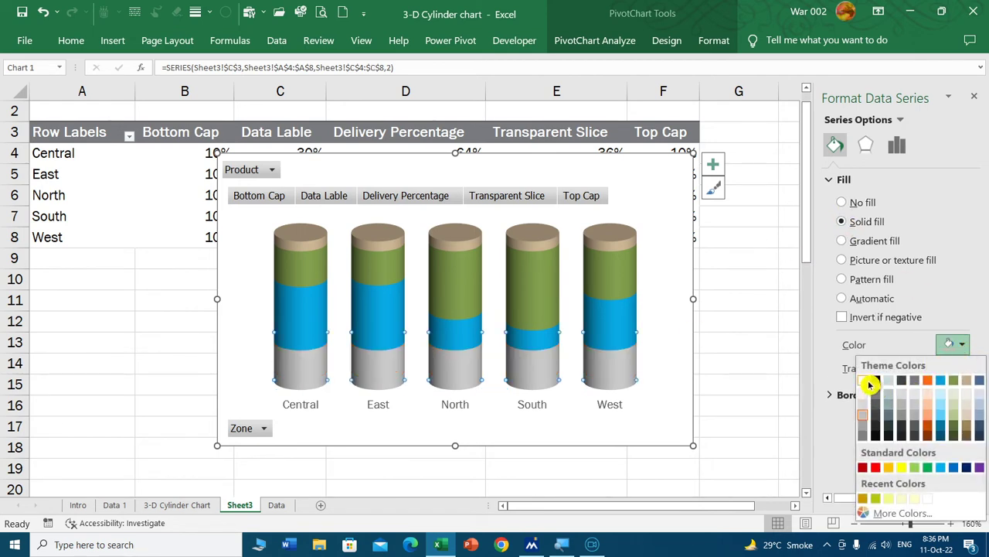
left_click(864, 380)
left_click(305, 243)
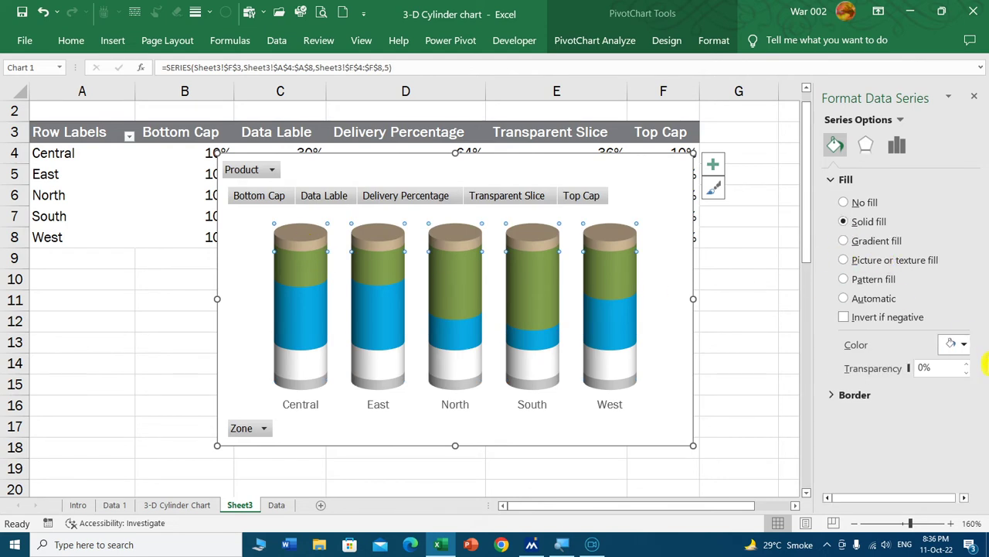
left_click(953, 344)
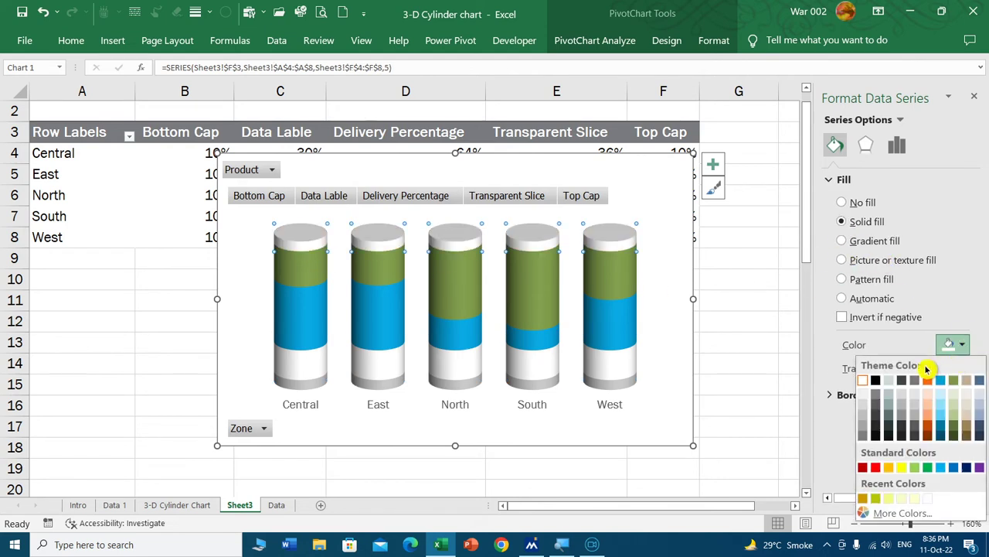
left_click(862, 380)
left_click(757, 325)
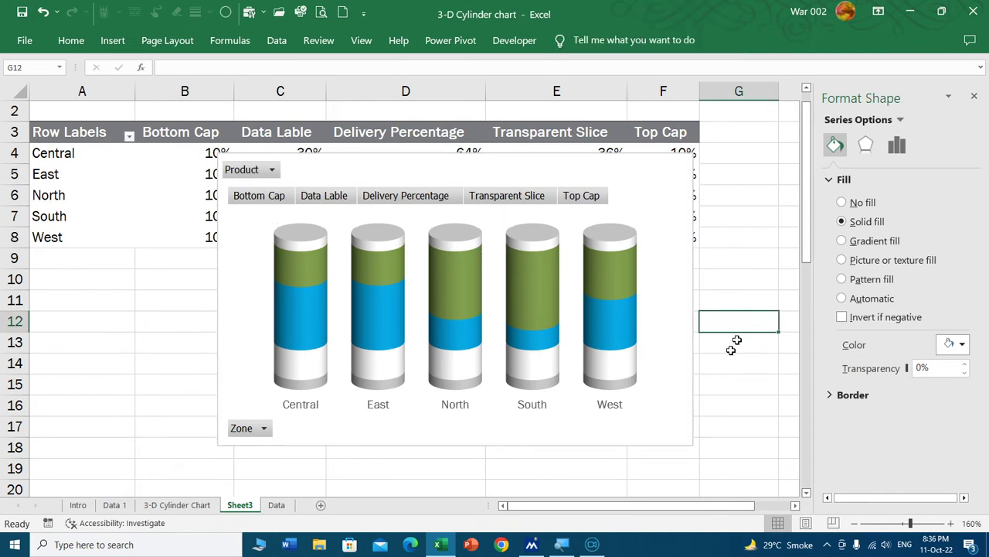
Fill the Delivery Percentage series solid green with 20% transparency
left_click(324, 328)
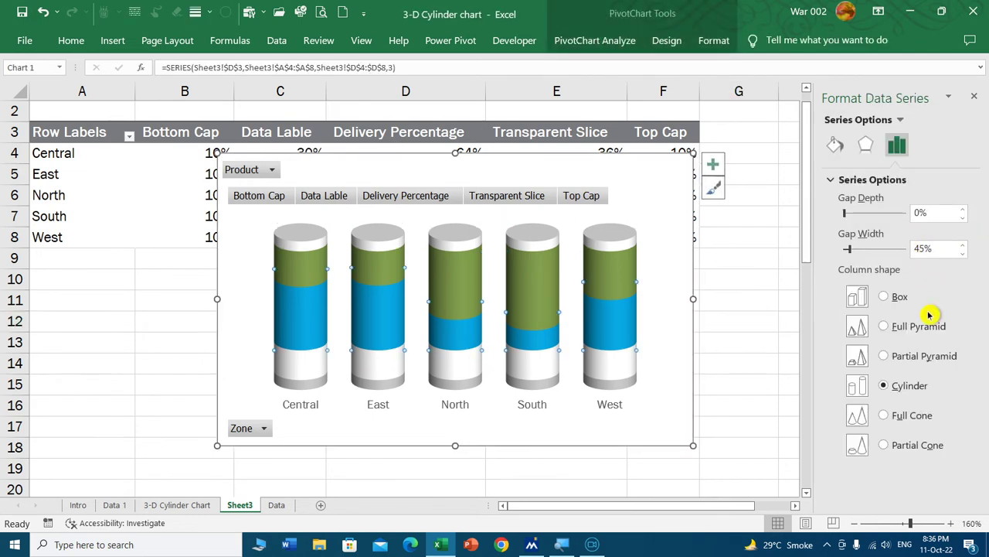
left_click(835, 146)
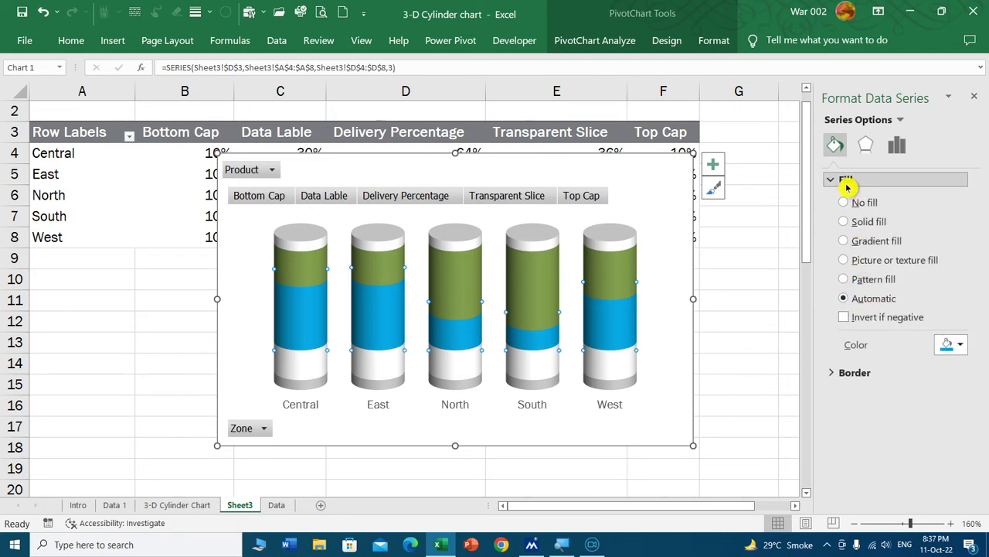
left_click(852, 224)
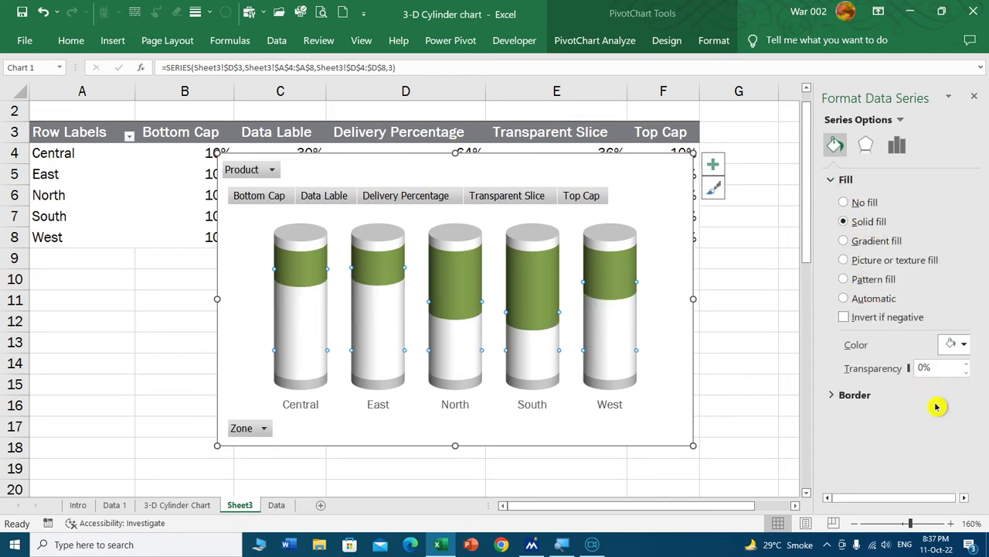
left_click(927, 368)
left_click(970, 347)
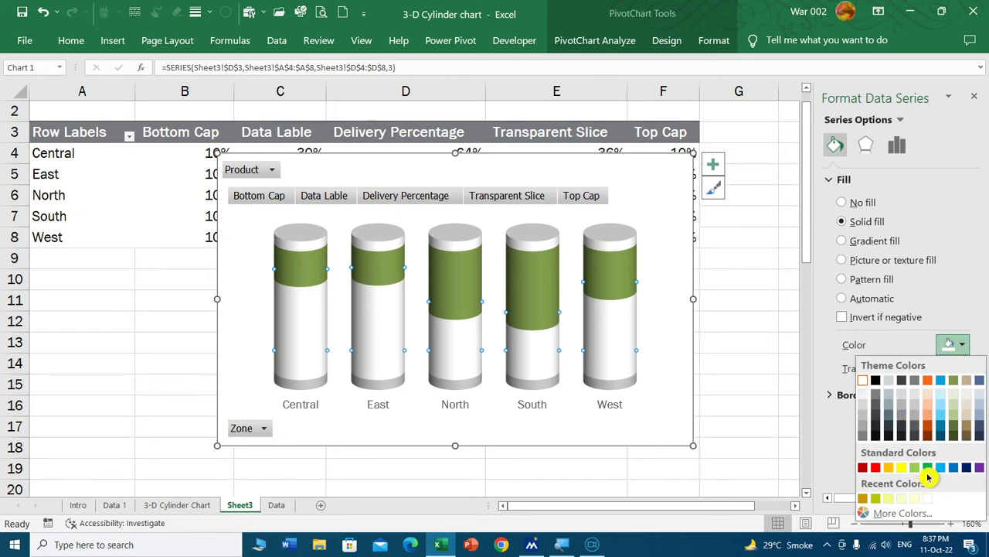
left_click(927, 469)
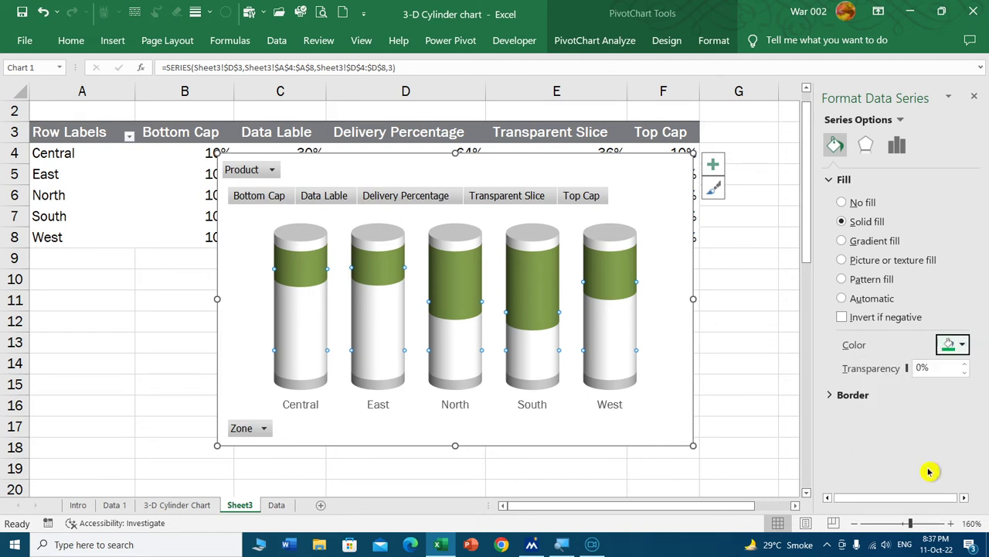
left_click(919, 371)
type("0")
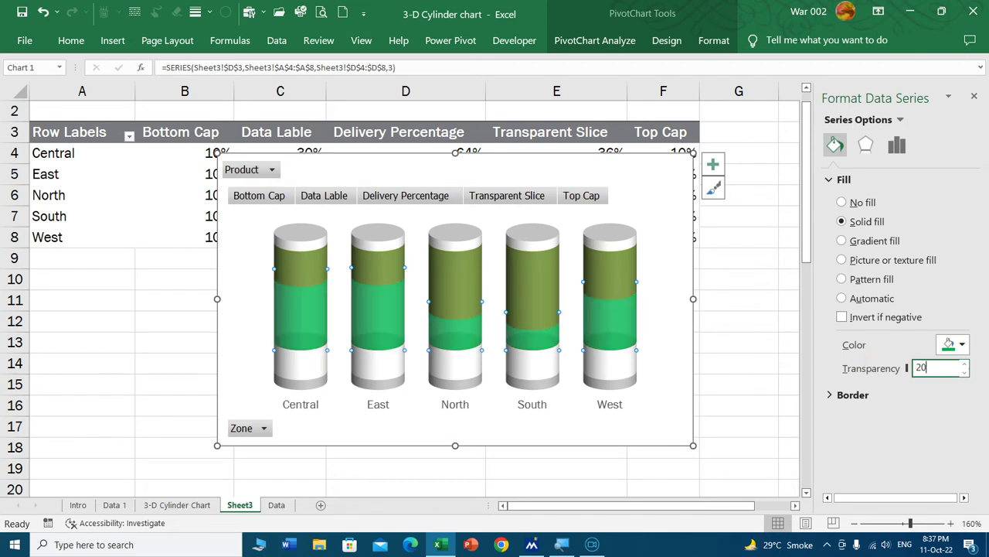
left_click(758, 300)
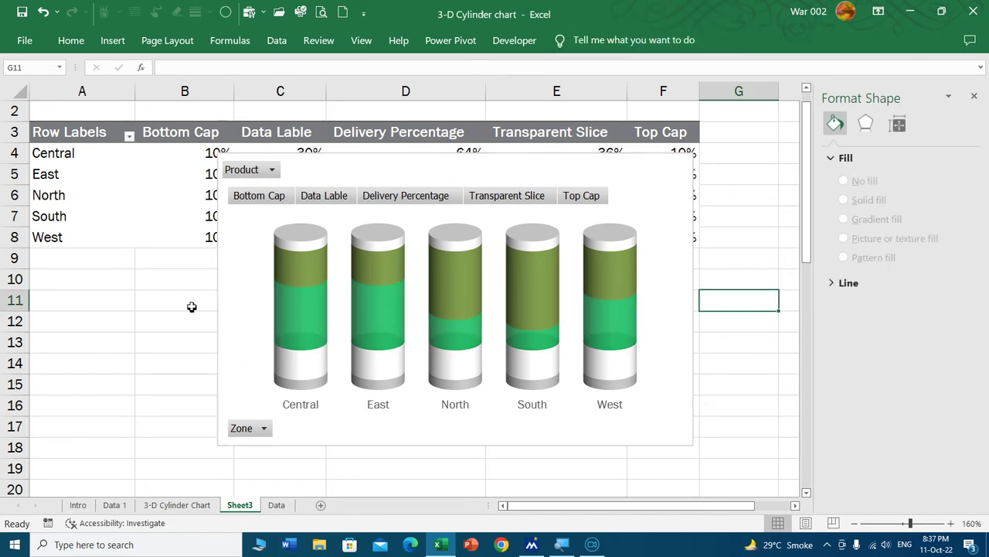
left_click(974, 96)
scroll(799, 261, "up", 1)
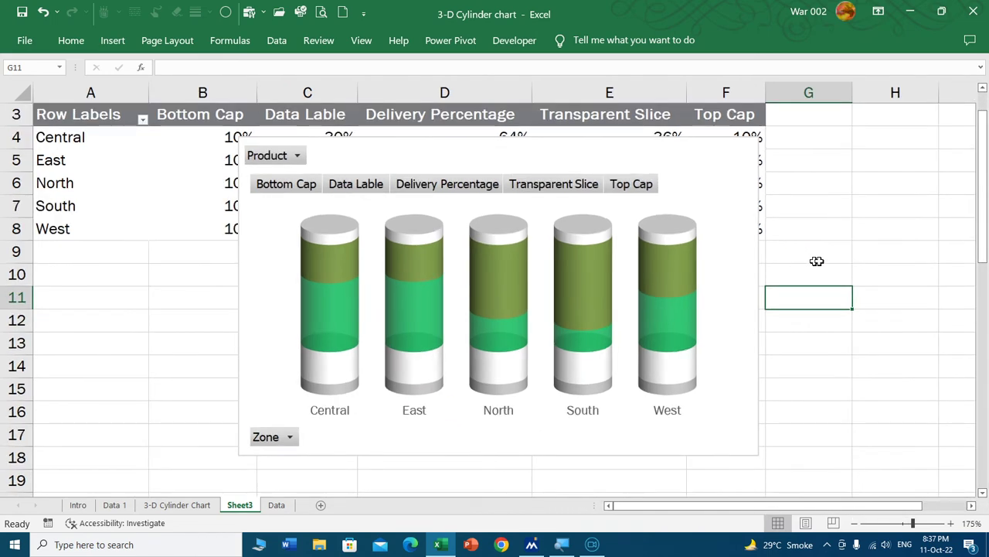
left_click(323, 324)
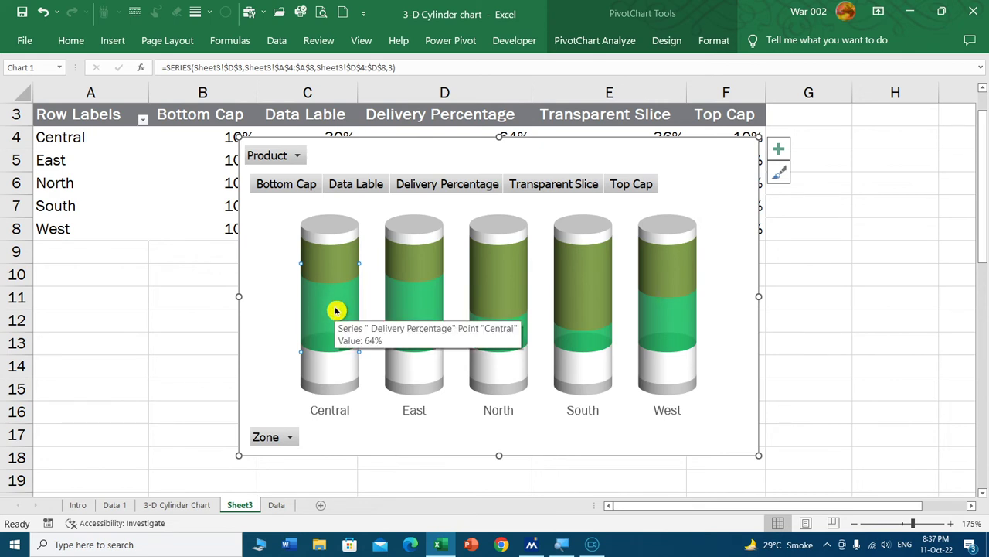
Colour the Central delivery data point dark blue
right_click(335, 313)
left_click(382, 298)
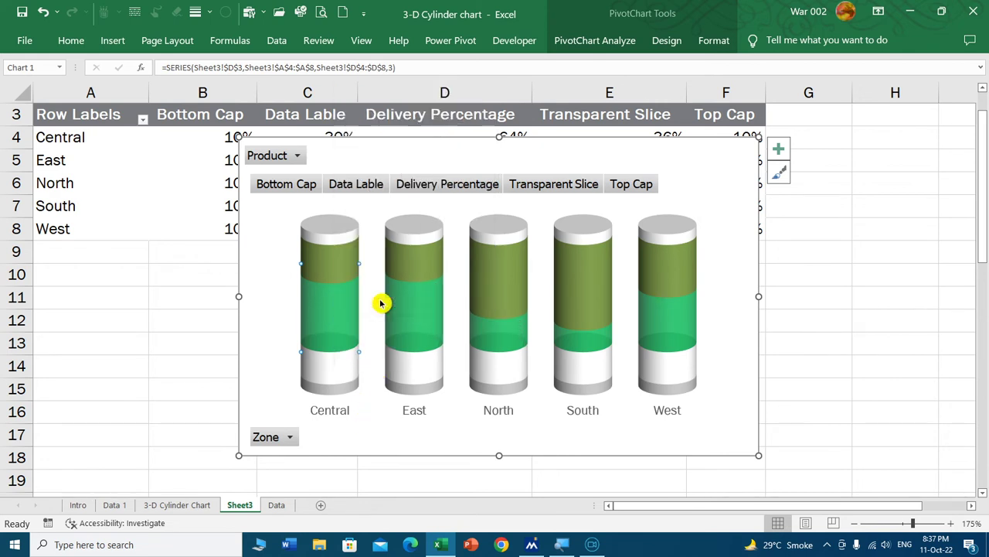
left_click(835, 145)
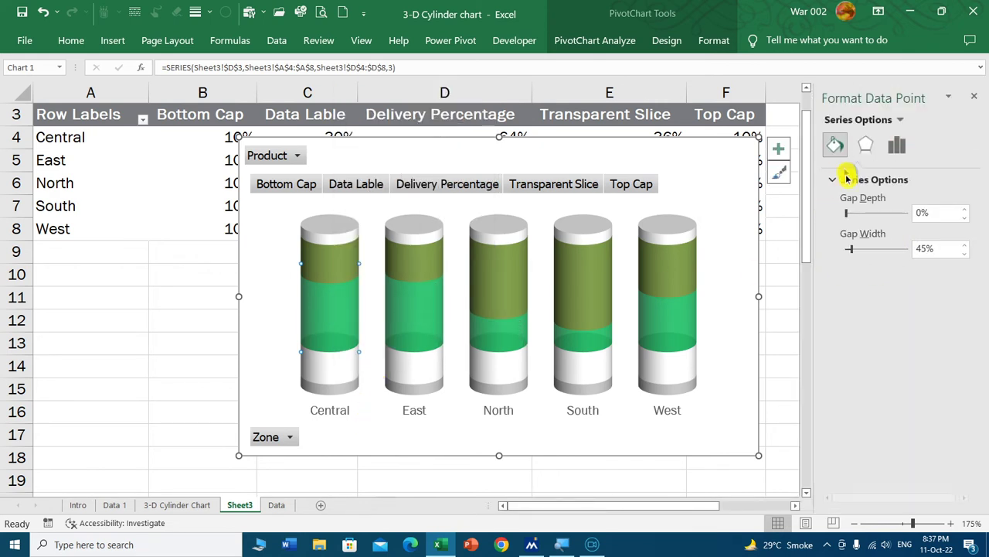
left_click(966, 352)
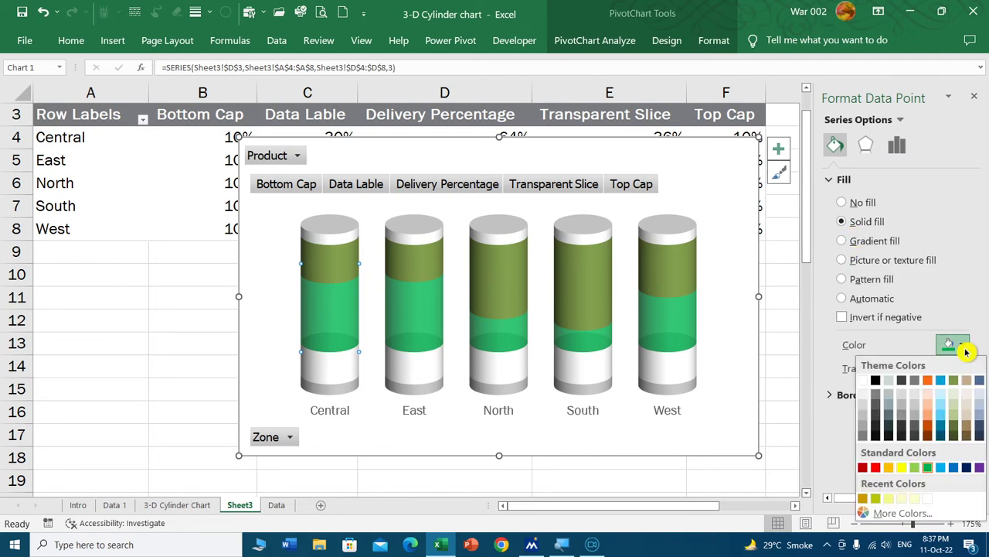
left_click(876, 467)
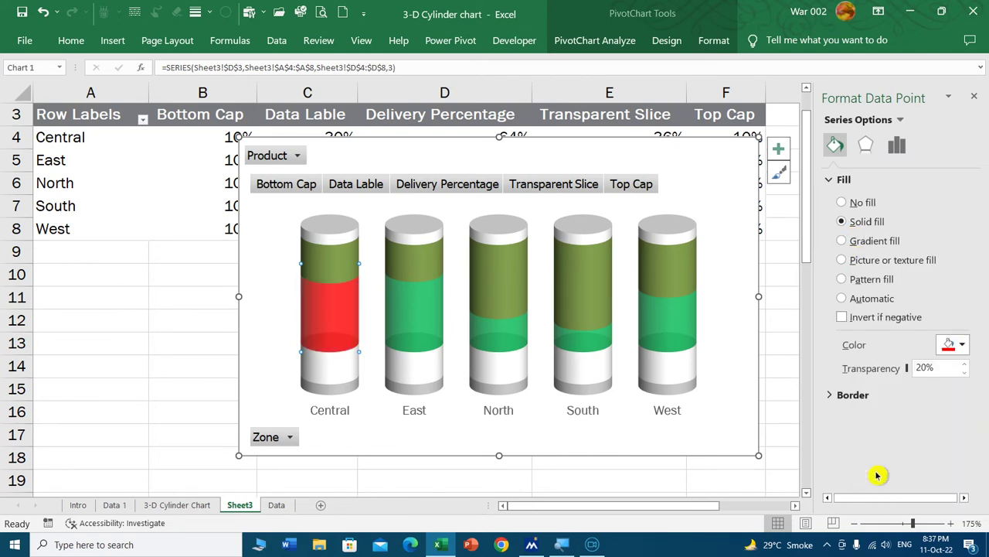
left_click(962, 345)
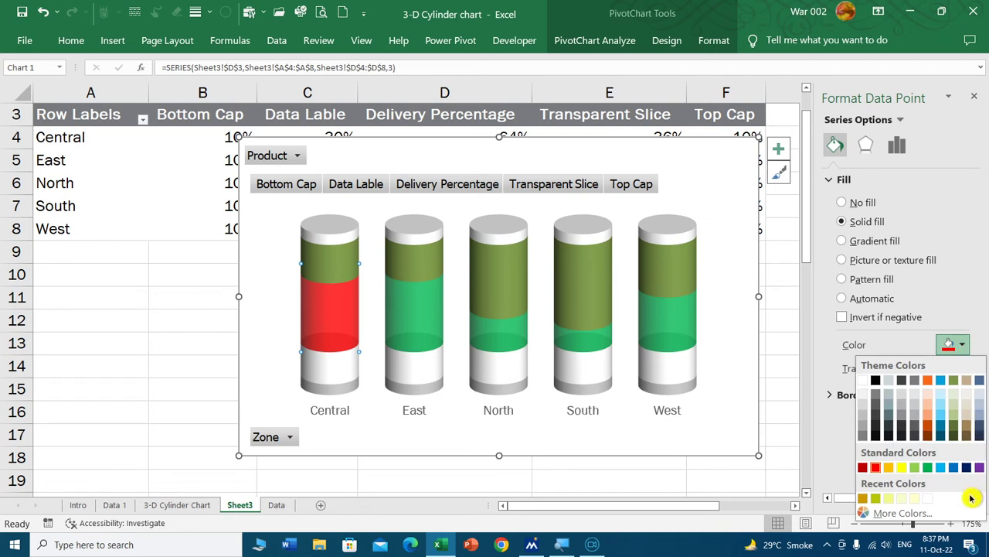
left_click(965, 467)
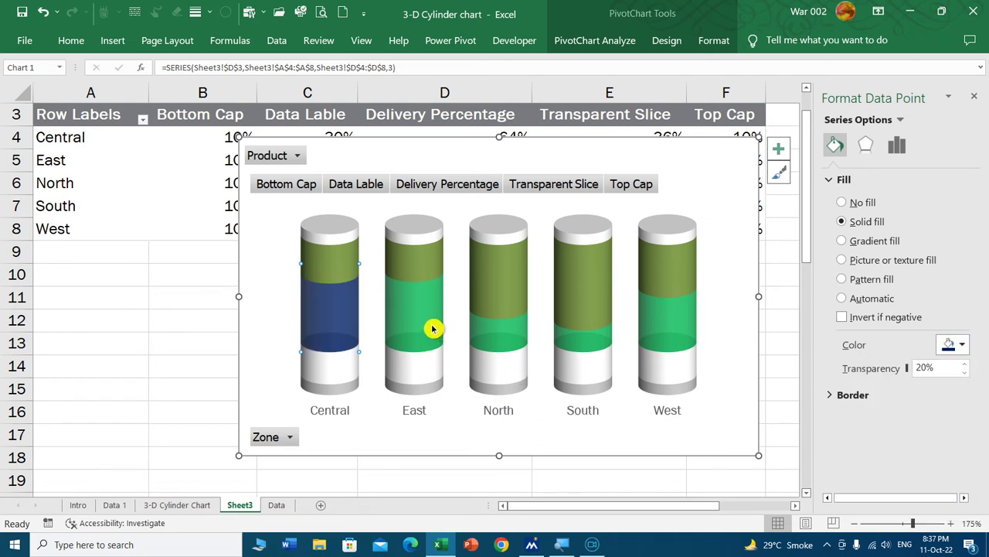
Colour the North, South and West delivery bars red, purple and yellow
left_click(508, 338)
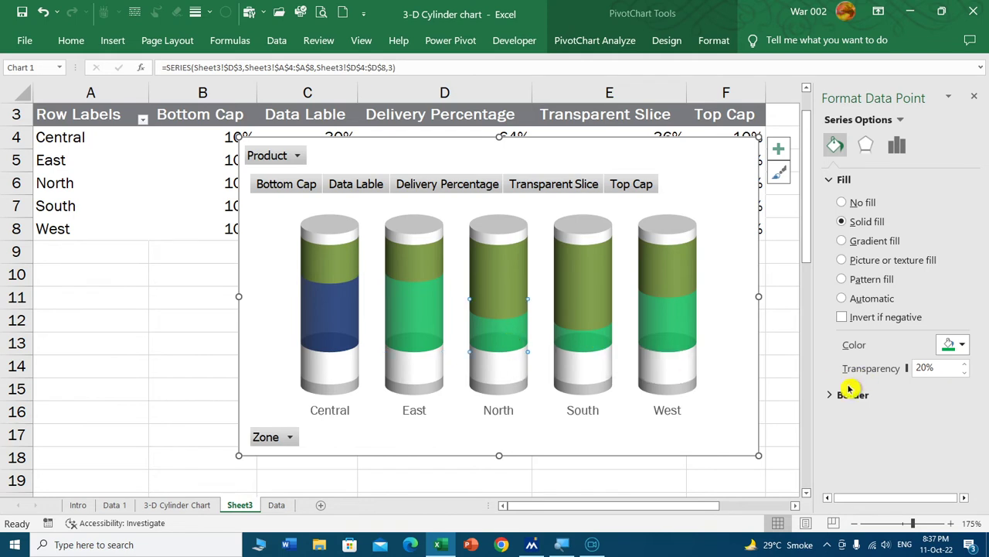
left_click(961, 345)
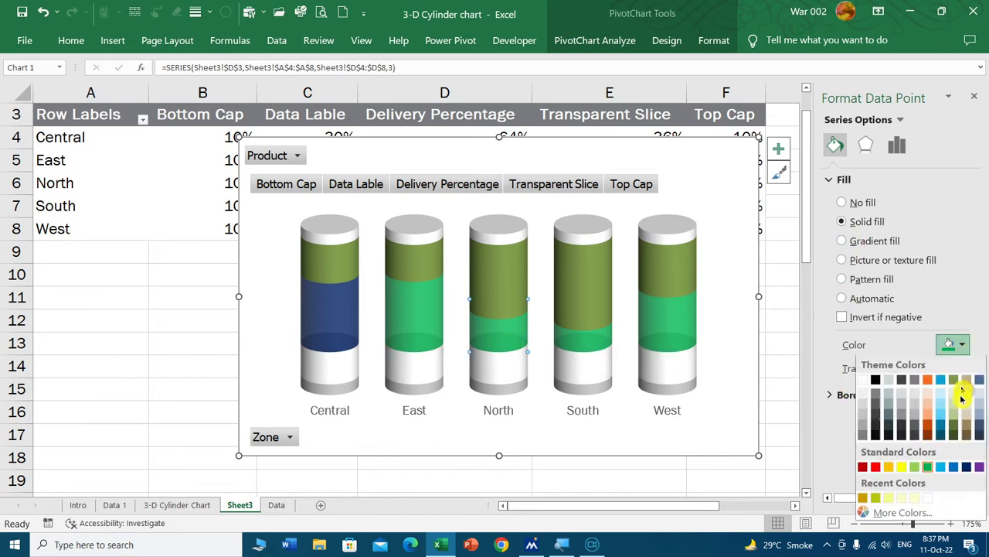
left_click(877, 467)
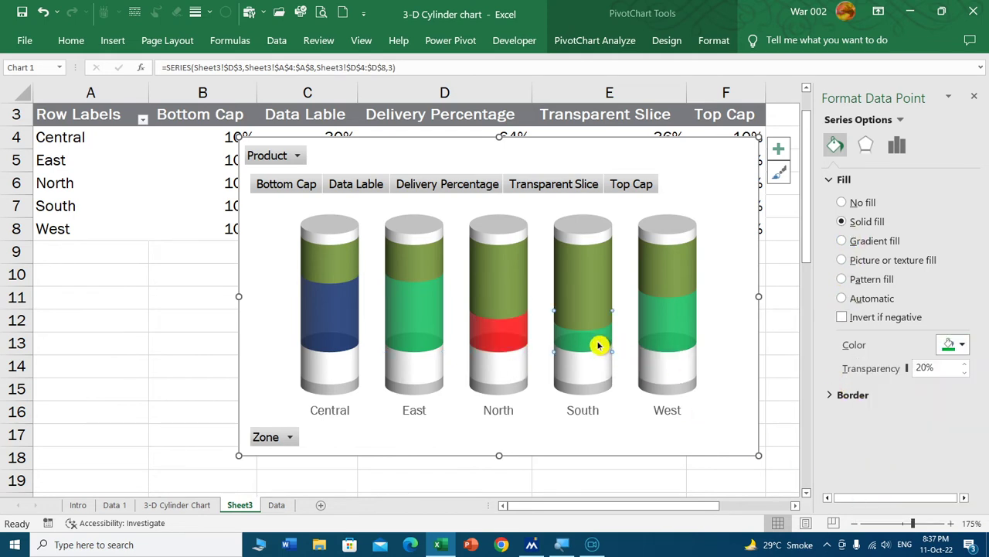
left_click(963, 344)
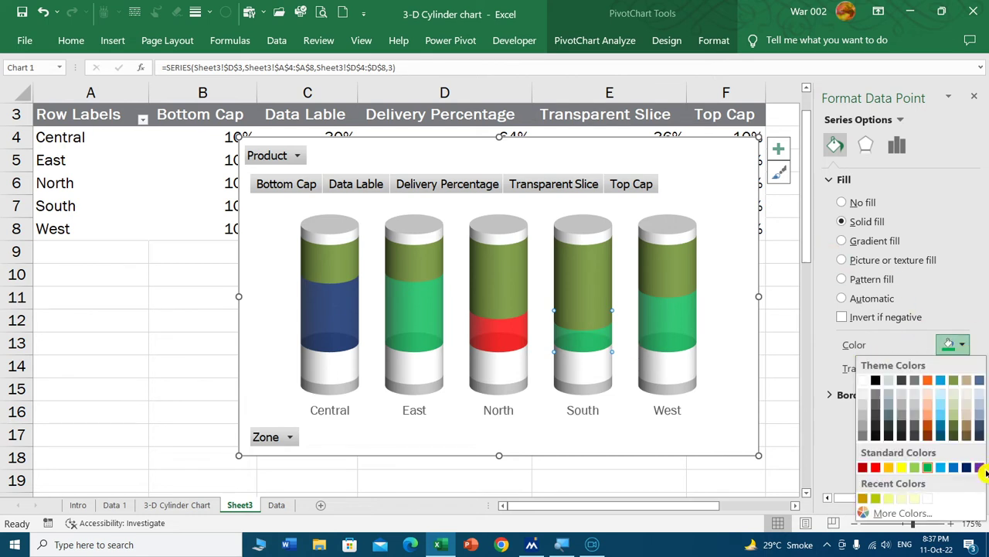
left_click(979, 468)
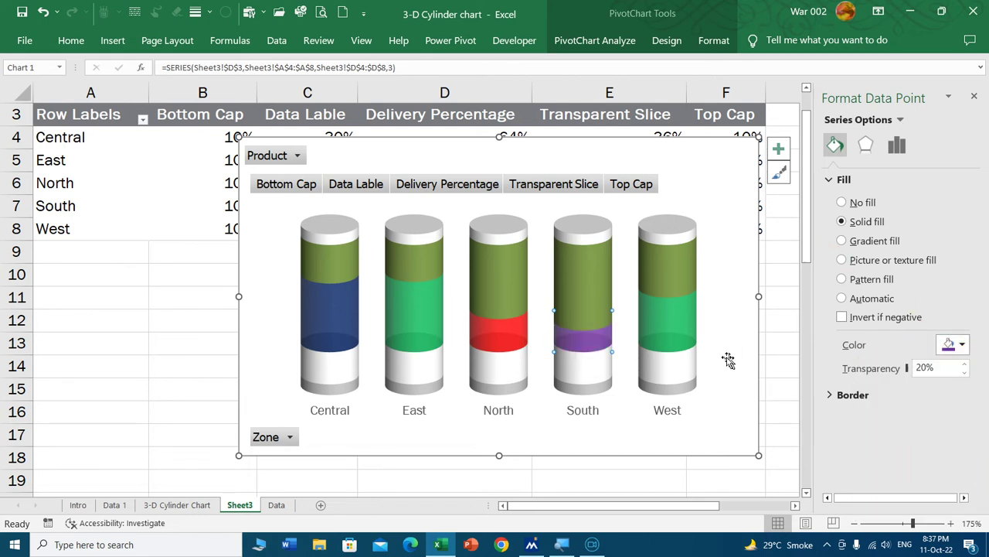
left_click(963, 345)
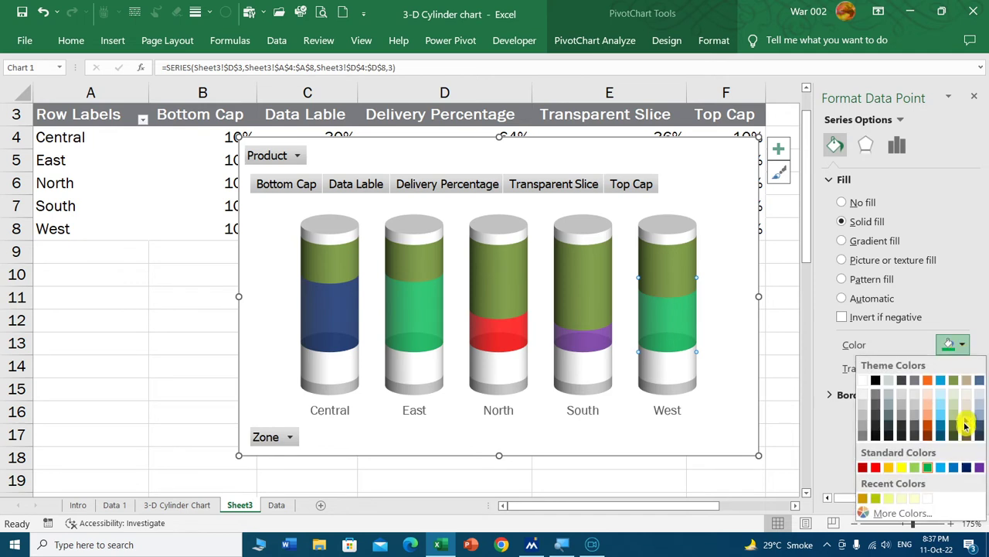
left_click(901, 467)
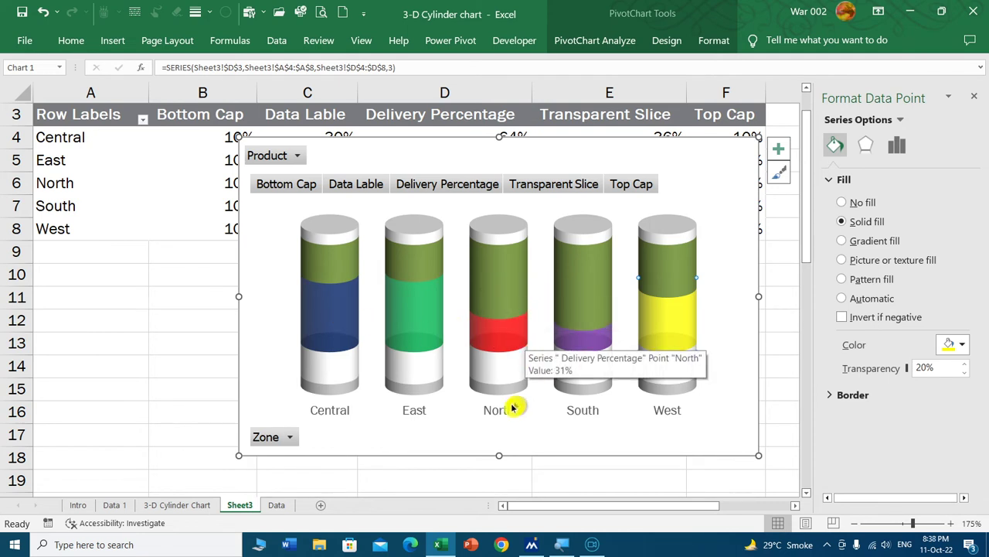
Fill the Transparent Slice series with solid white
mouse_move(497, 332)
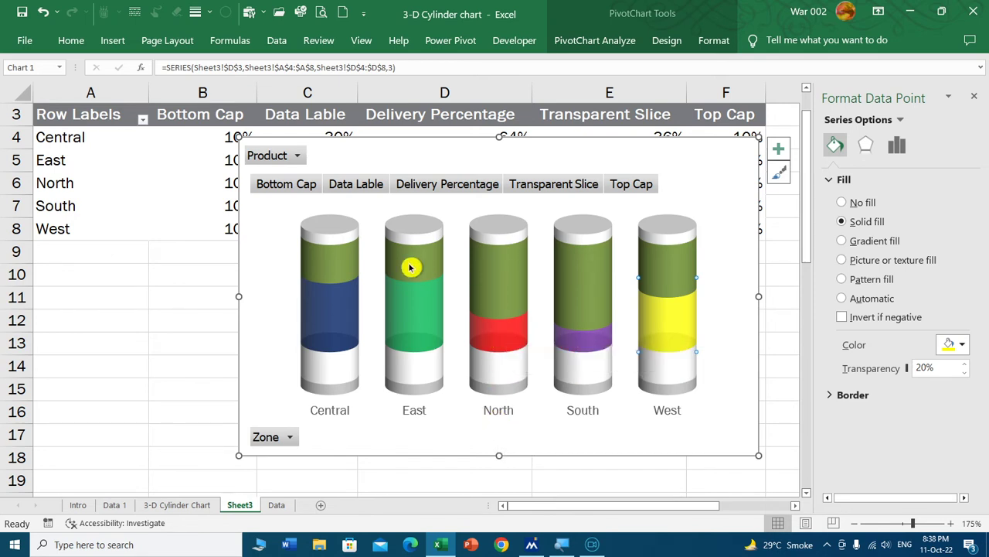
left_click(342, 260)
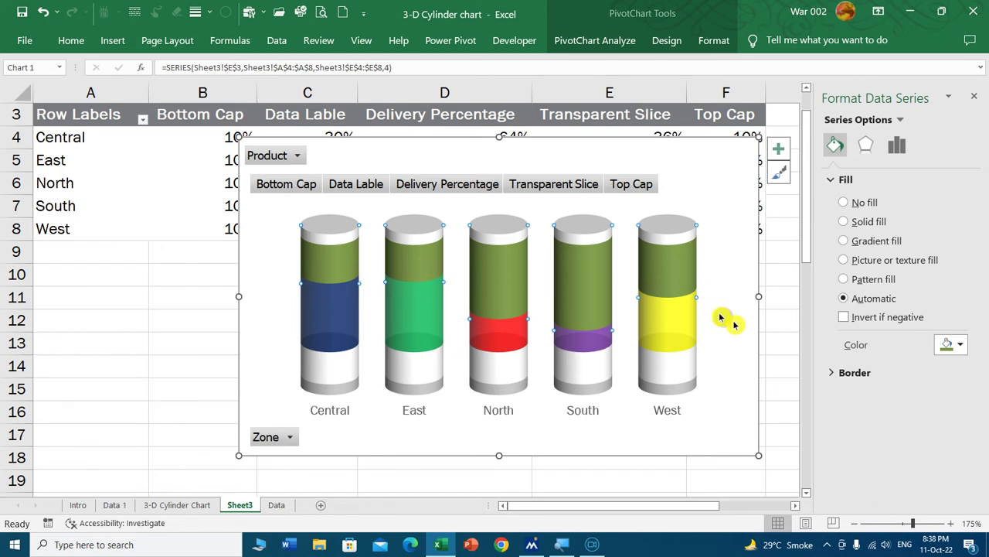
left_click(843, 223)
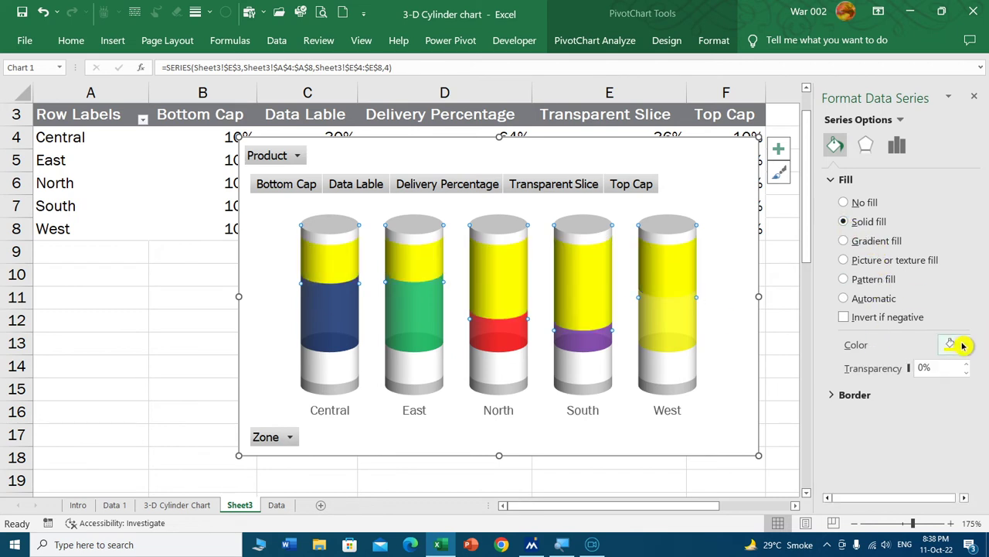
left_click(961, 344)
left_click(864, 381)
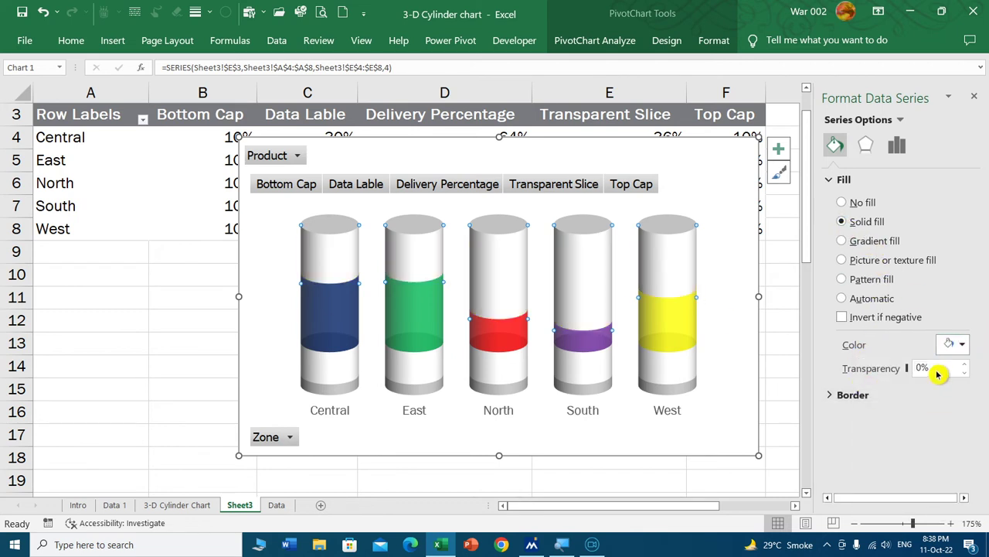
Set the white slice to 80% transparency and move the chart below the pivot table
left_click(936, 368)
type("80")
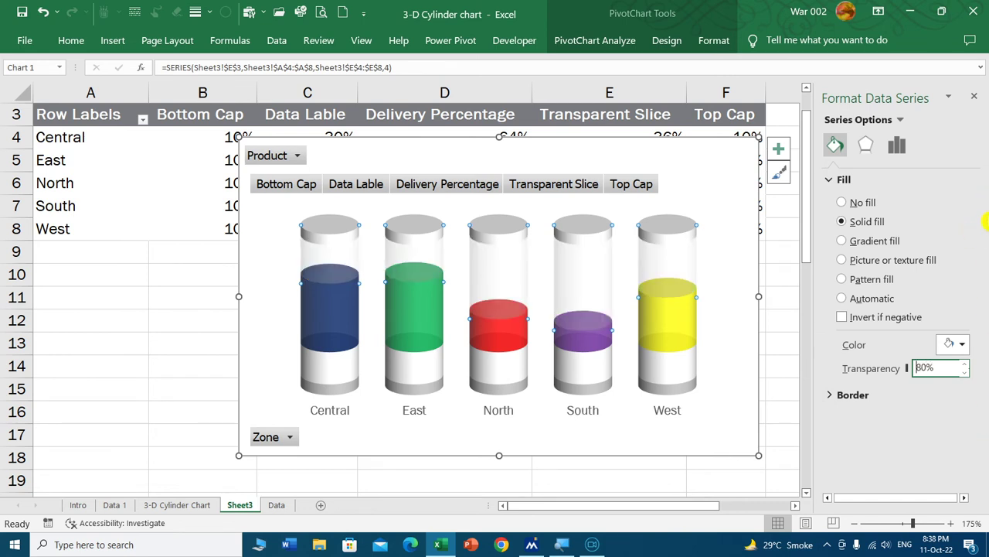
left_click(974, 95)
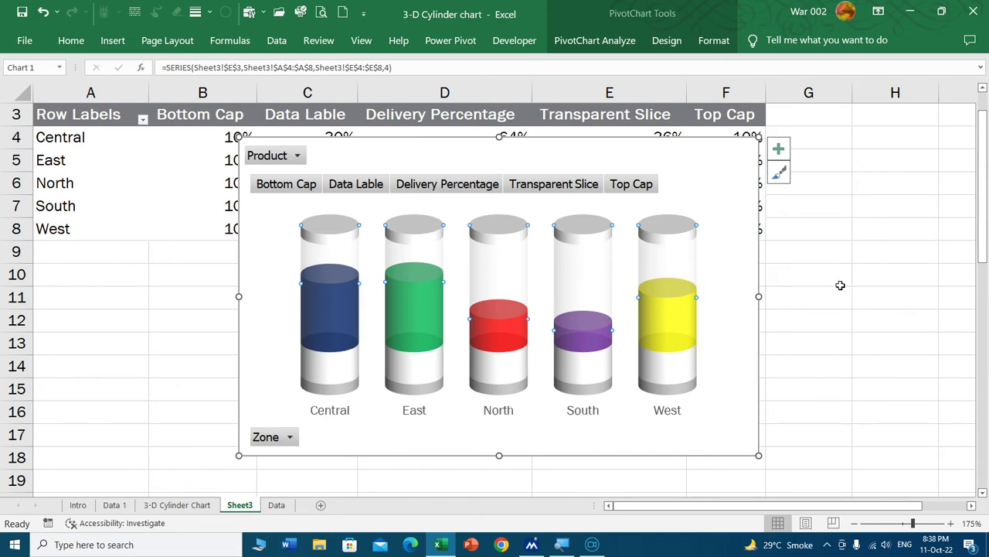
scroll(841, 285, "down", 1)
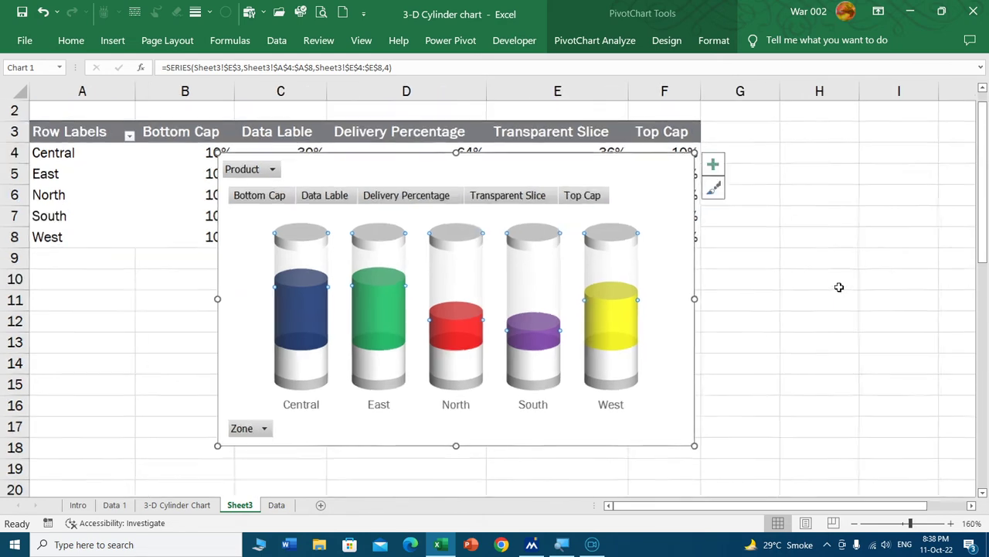
scroll(840, 285, "down", 1)
left_click_drag(597, 180, 700, 259)
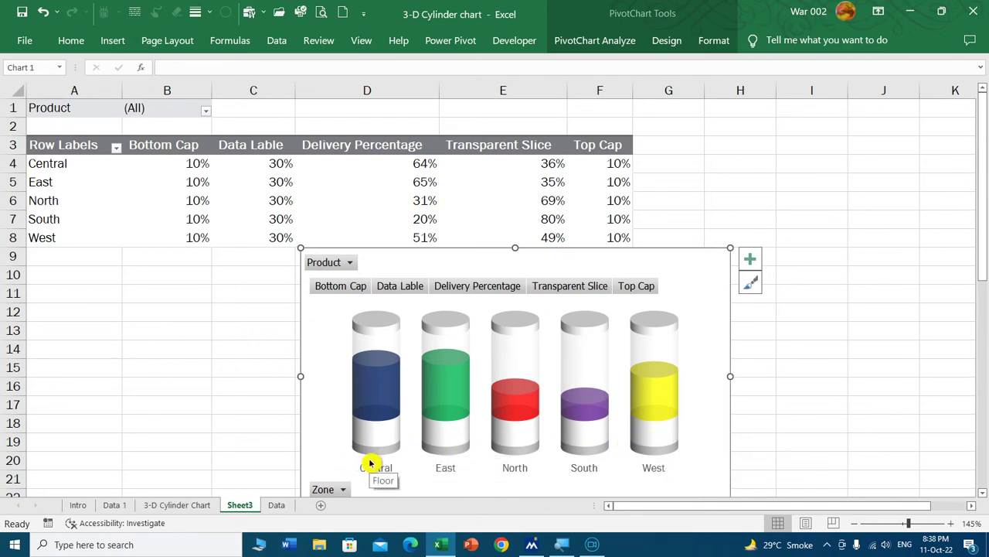
Add data labels to the Data Lable series so each cylinder shows 30%
left_click(381, 438)
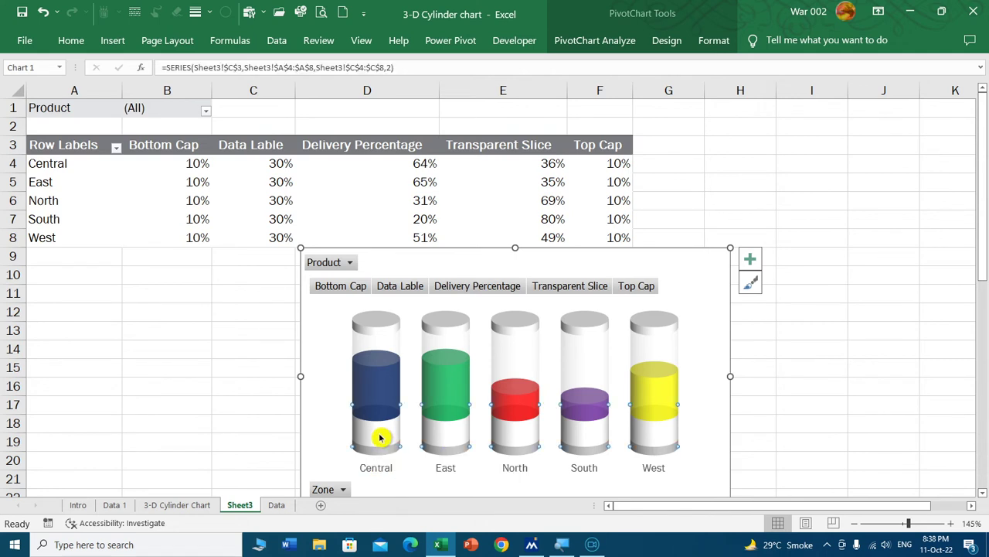
right_click(380, 438)
left_click(459, 387)
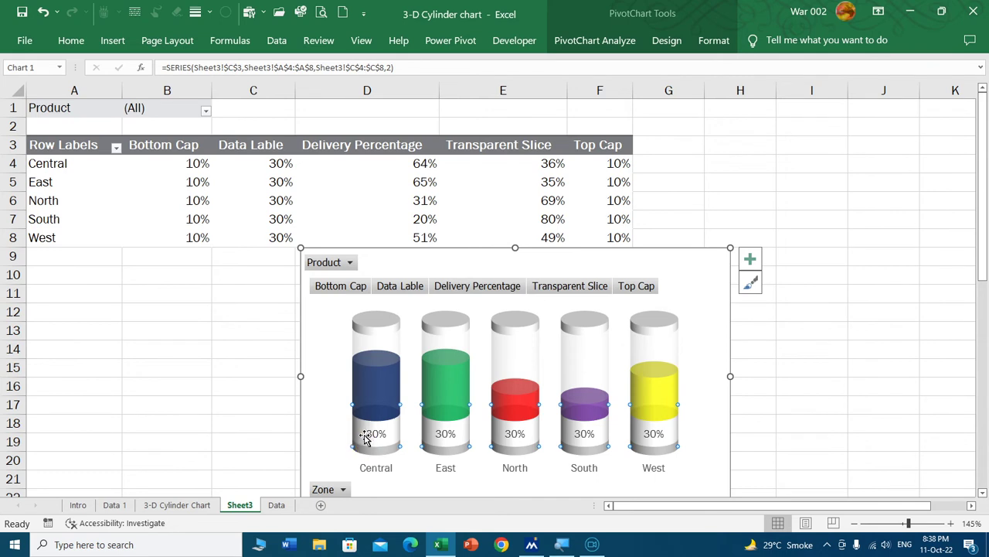
Select the 30% data labels and open their Format Data Labels settings
left_click(380, 389)
left_click(379, 423)
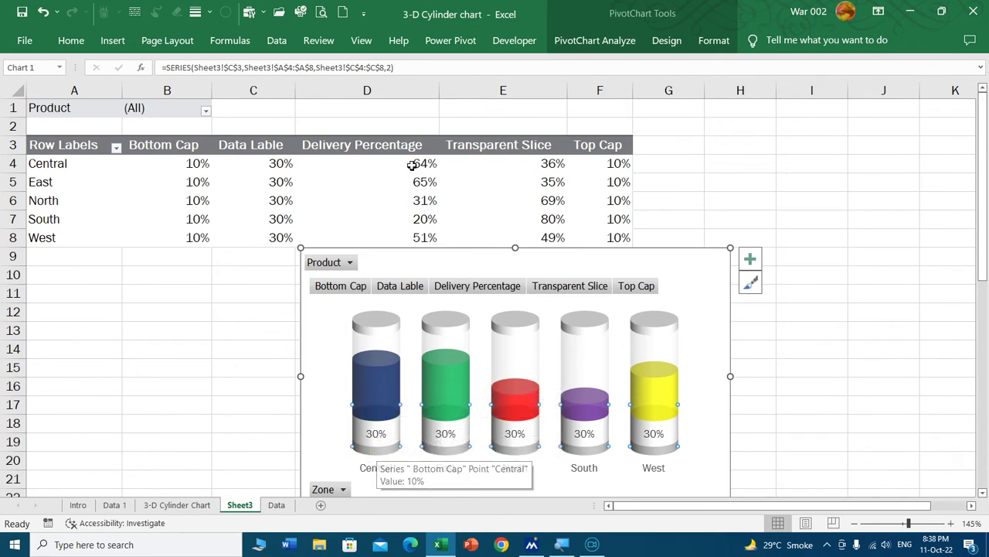
left_click(362, 406)
left_click(375, 446)
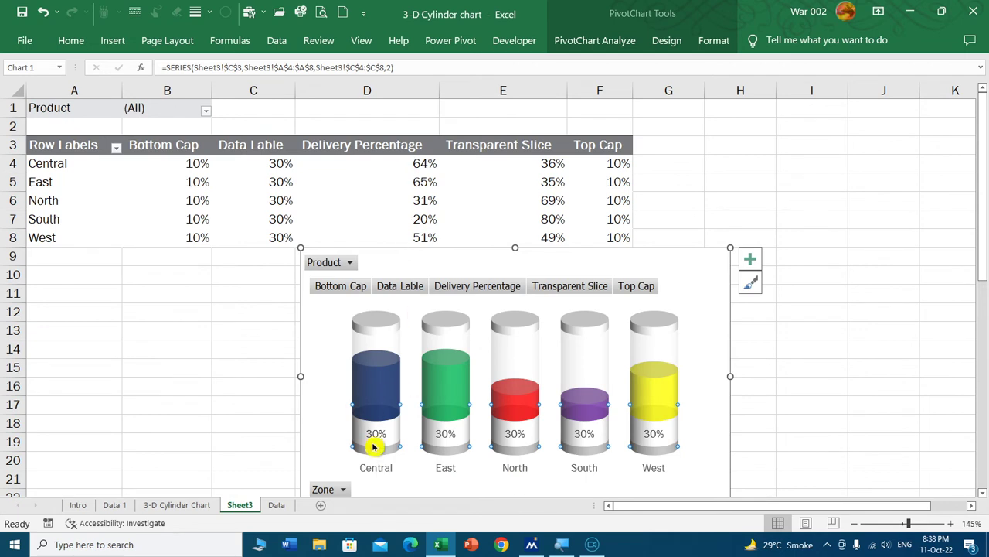
left_click(374, 435)
right_click(375, 436)
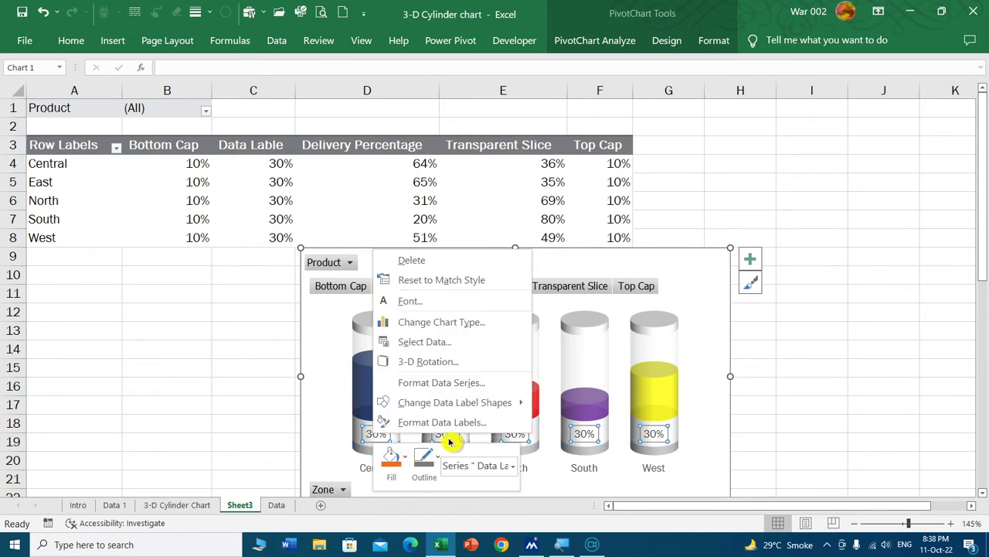
left_click(441, 422)
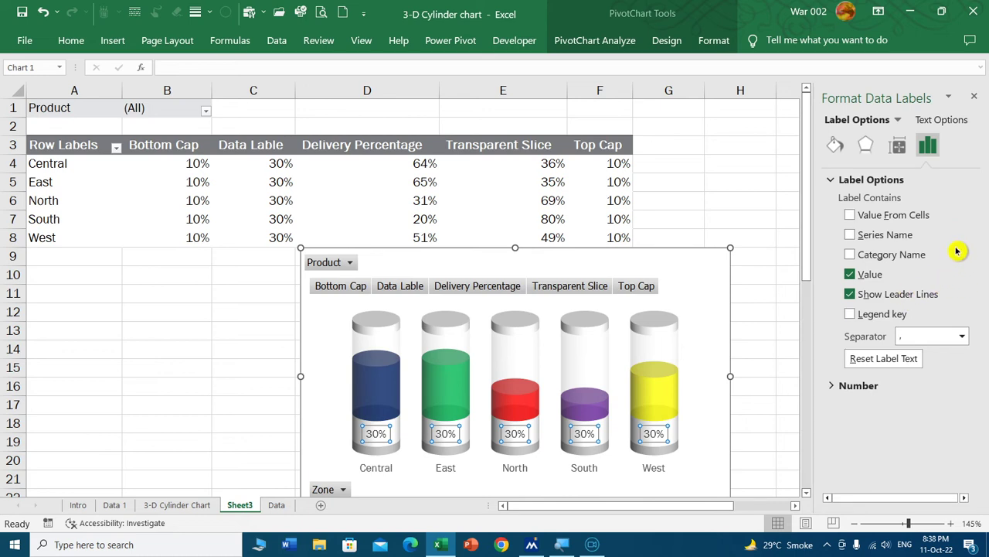
Use the D4:D8 delivery percentages as label text and remove the 30% value
left_click(850, 215)
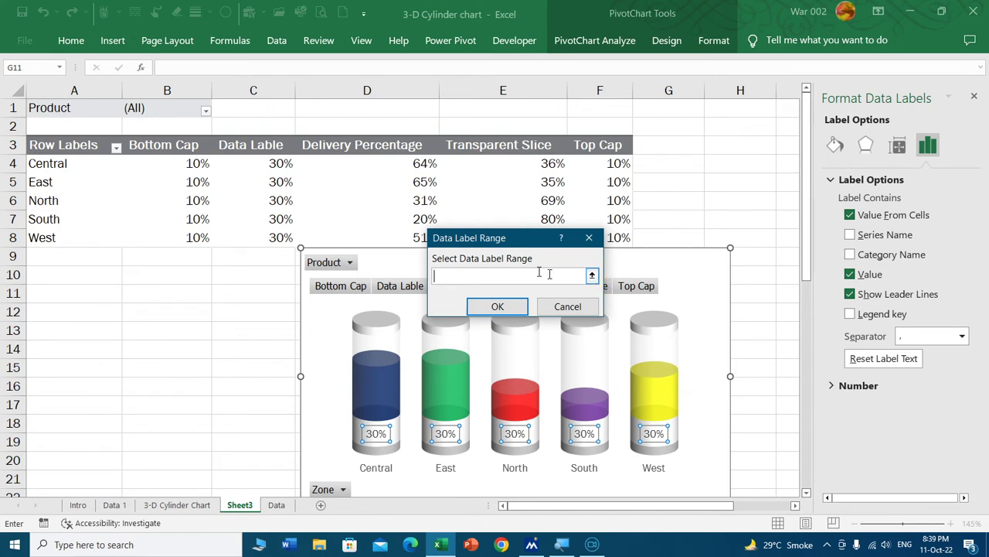
left_click_drag(517, 239, 622, 184)
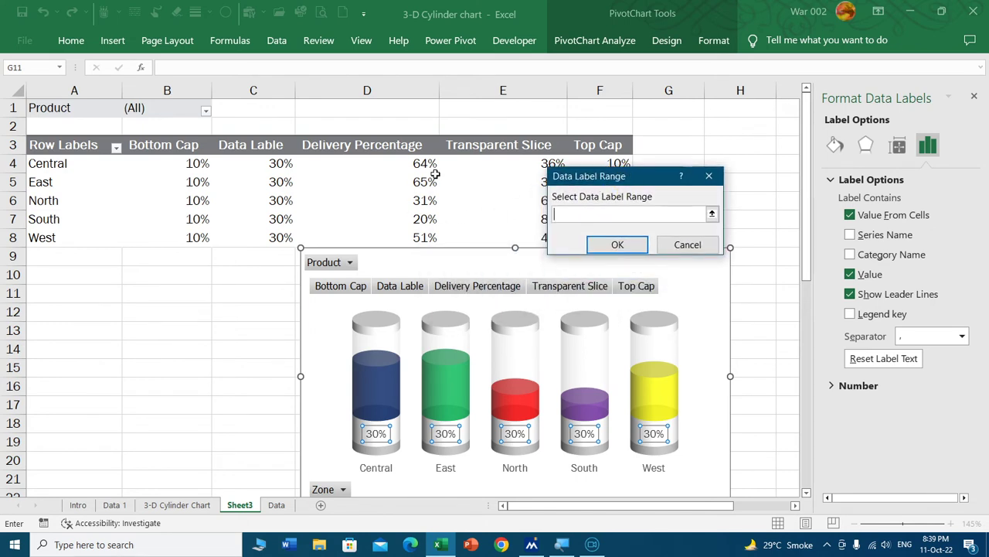
left_click_drag(430, 164, 432, 236)
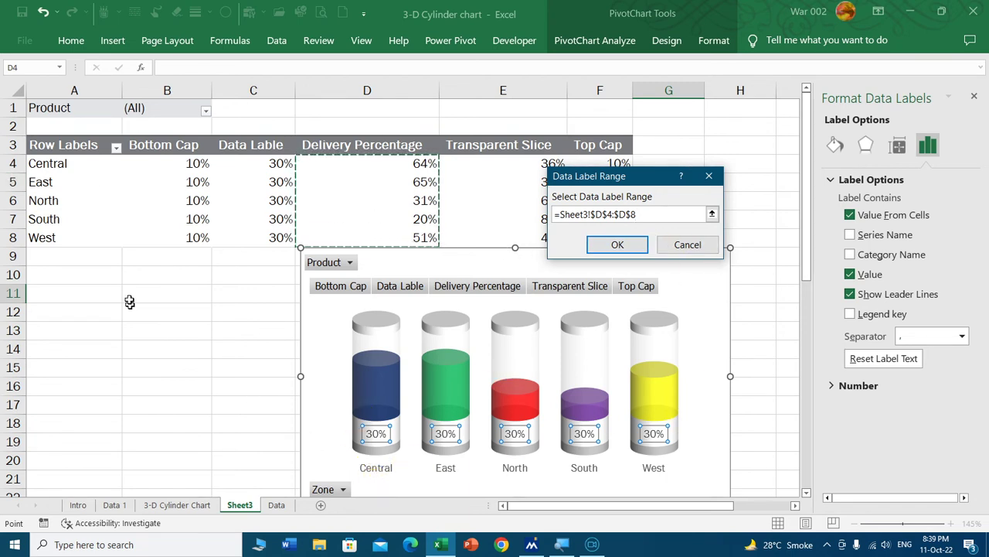
left_click(617, 244)
left_click(848, 217)
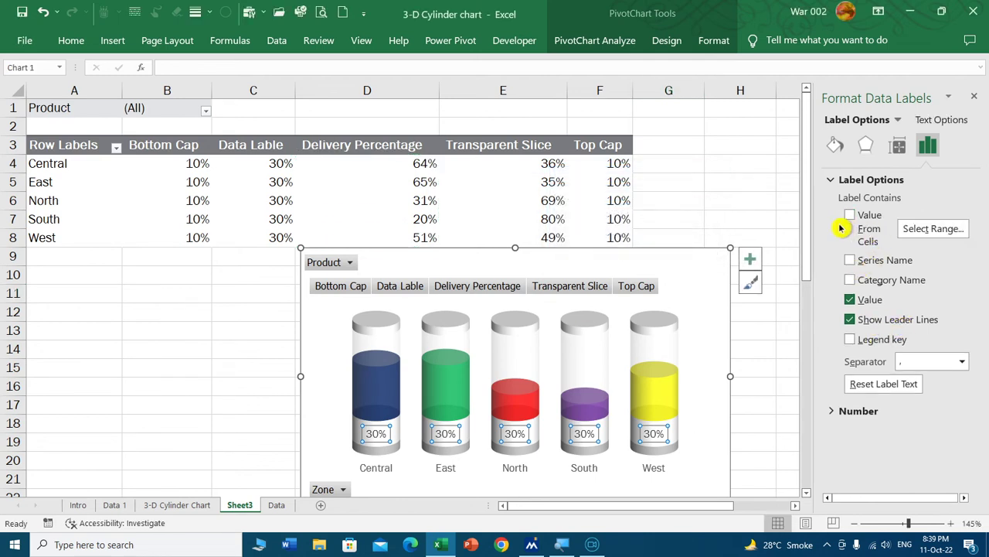
left_click(850, 217)
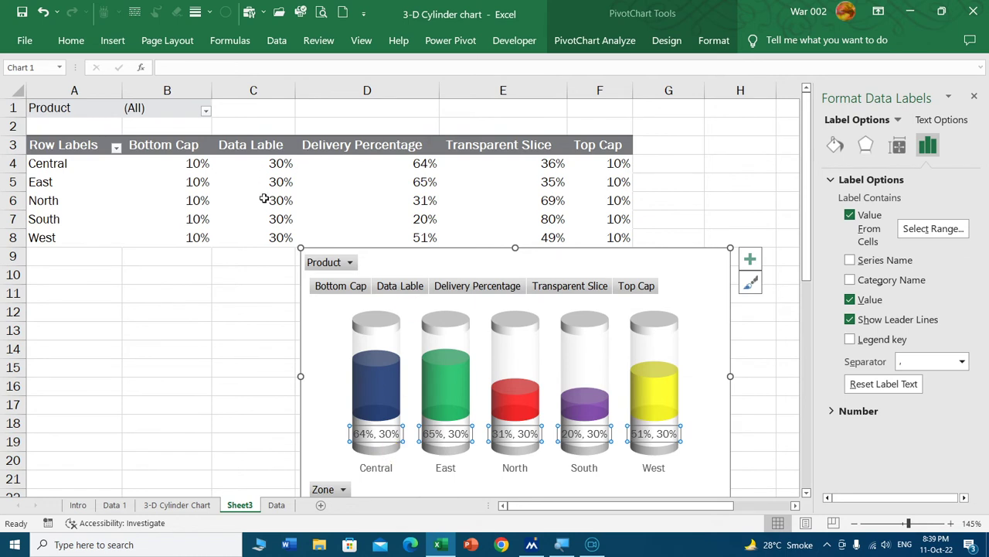
left_click(850, 301)
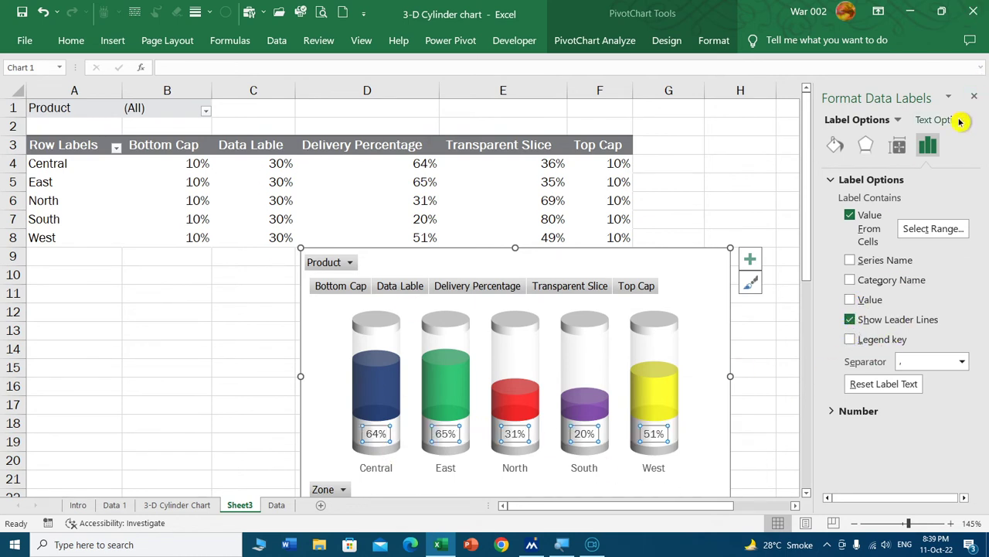
Format the cylinder percentage labels in Impact font at size 16
left_click(977, 97)
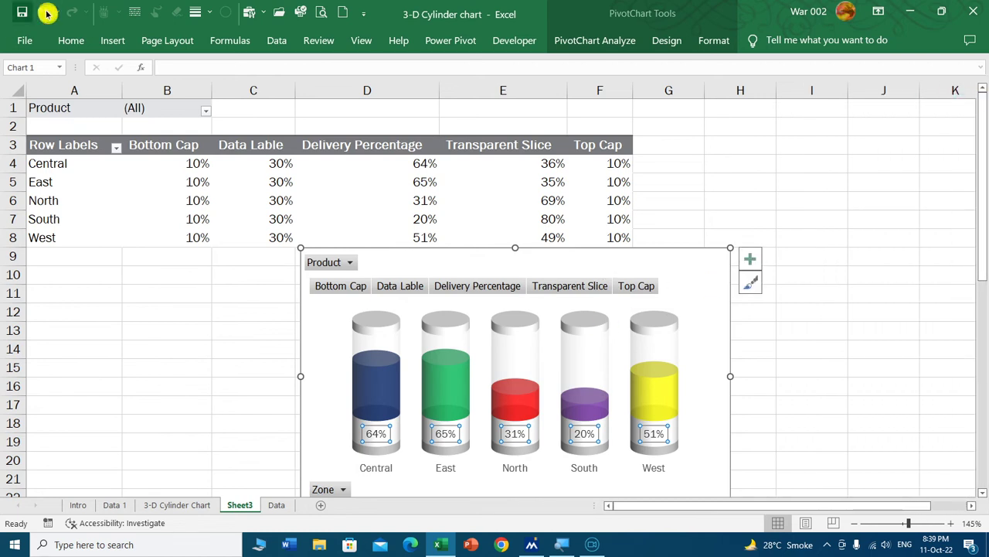
left_click(81, 42)
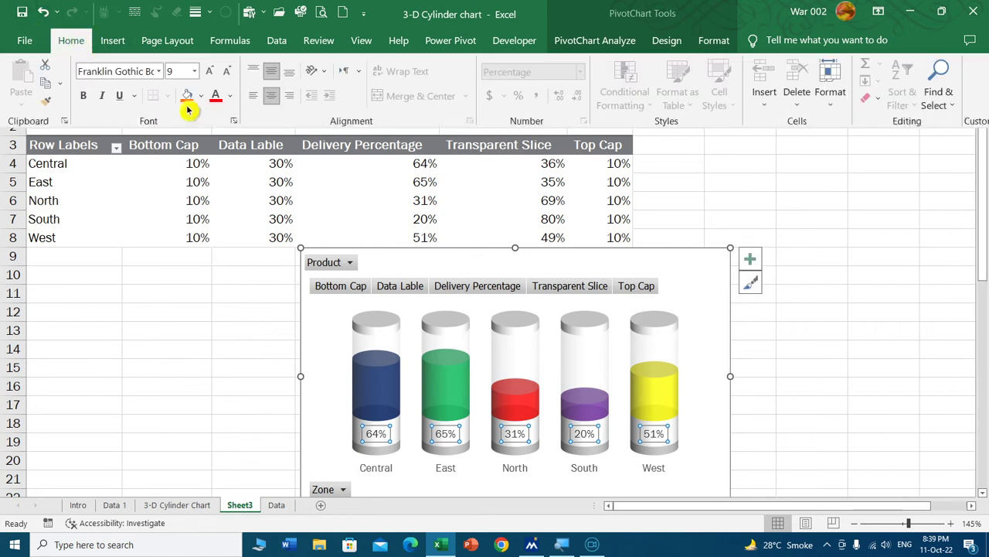
left_click(209, 72)
left_click(208, 72)
left_click(209, 71)
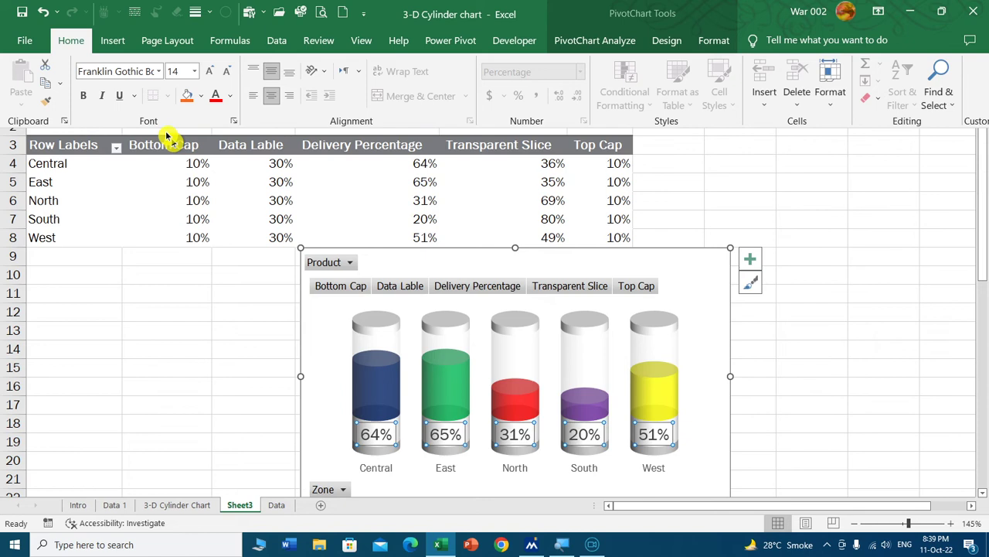
left_click(137, 70)
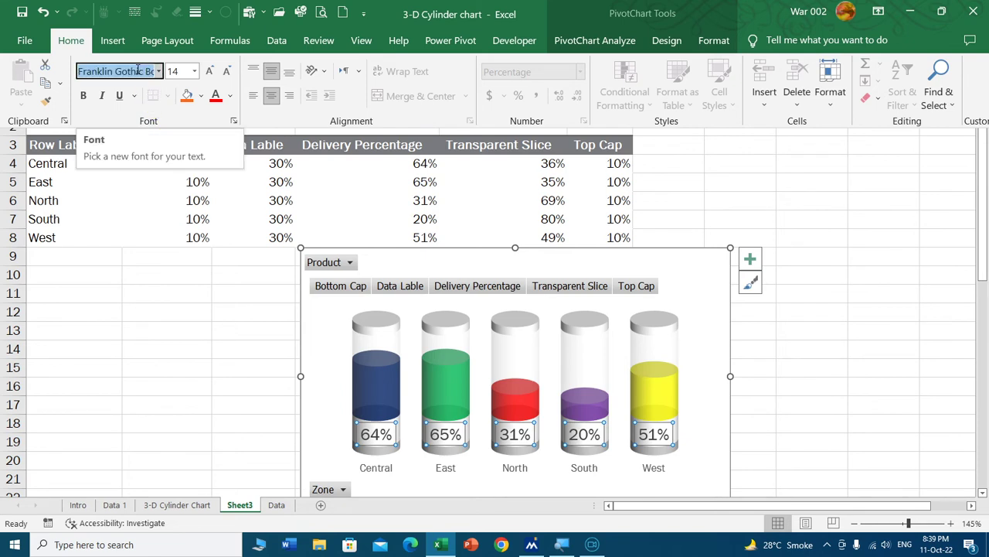
type("Impact")
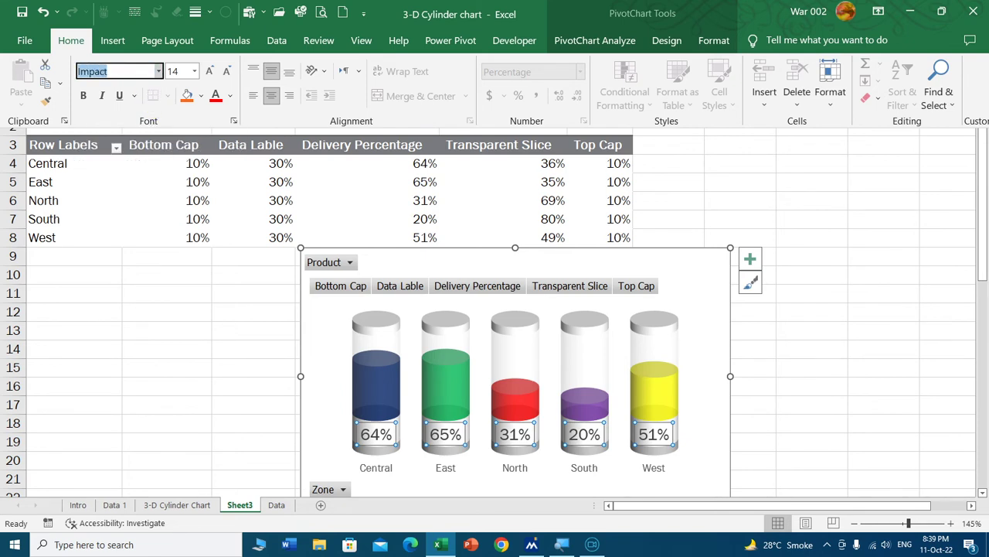
key("Return")
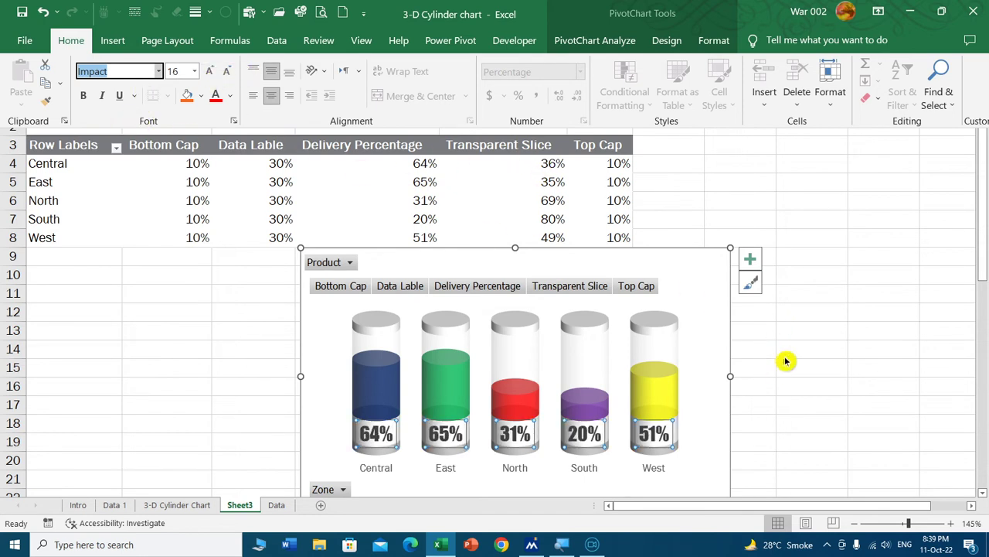
left_click(810, 347)
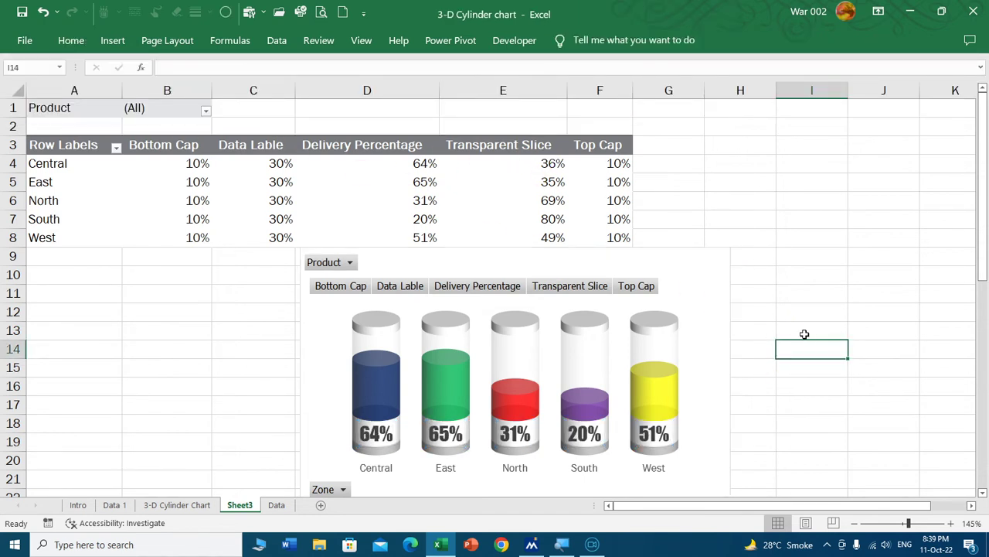
Enlarge the pivot chart by pulling its top-left corner up and left
left_click(485, 255)
left_click_drag(301, 247, 287, 220)
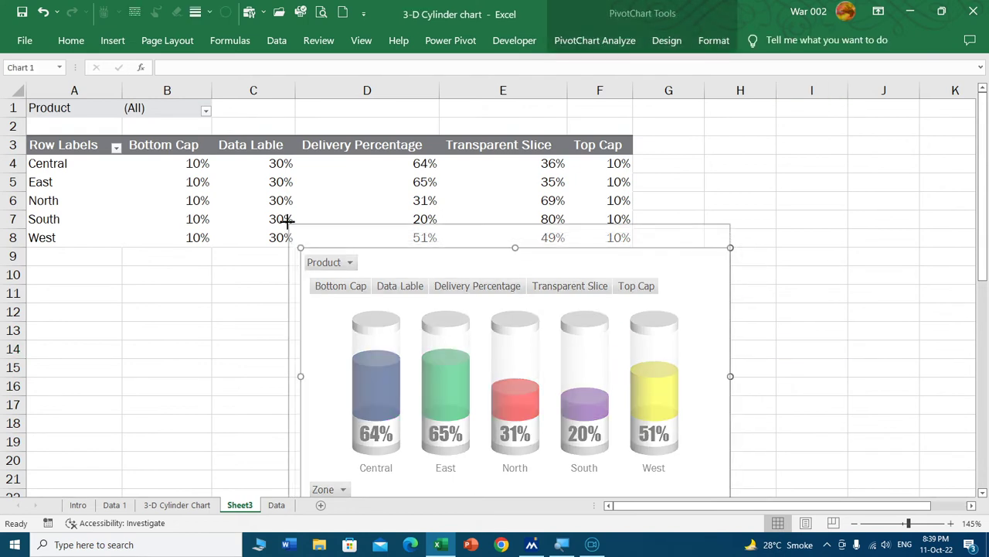
left_click(850, 373)
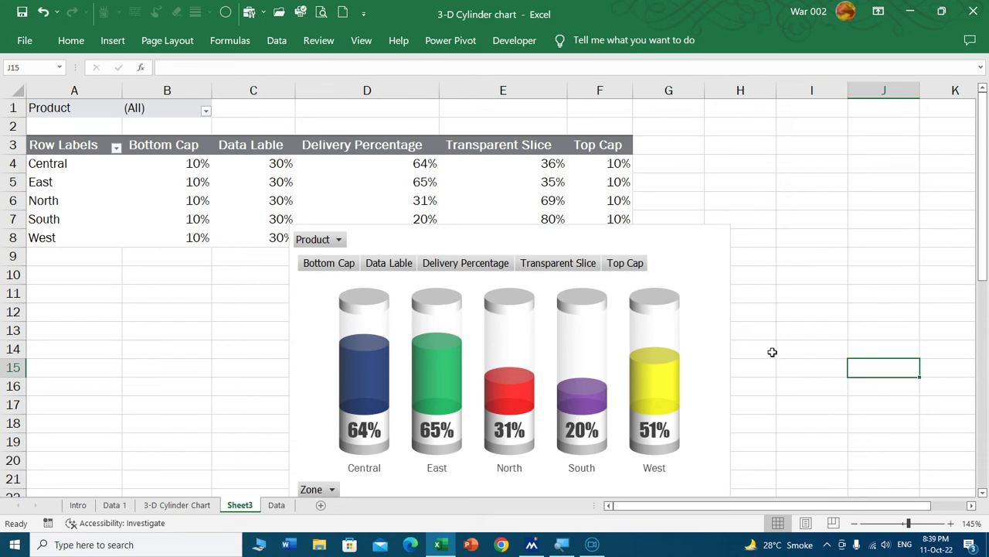
Check the 3-D Cylinder Chart sheet, then move the Sheet3 chart up and right beside the pivot table
left_click(174, 506)
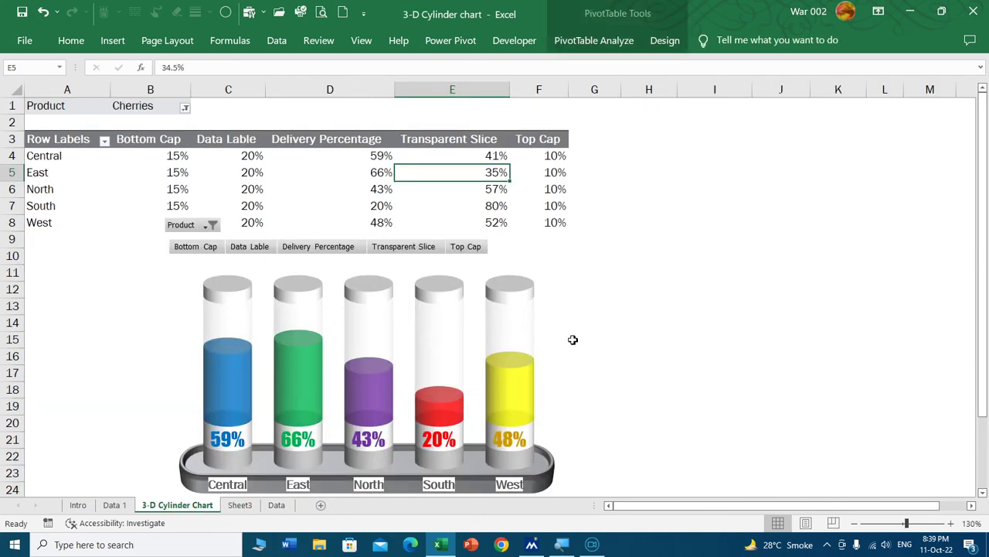
scroll(570, 355, "down", 1)
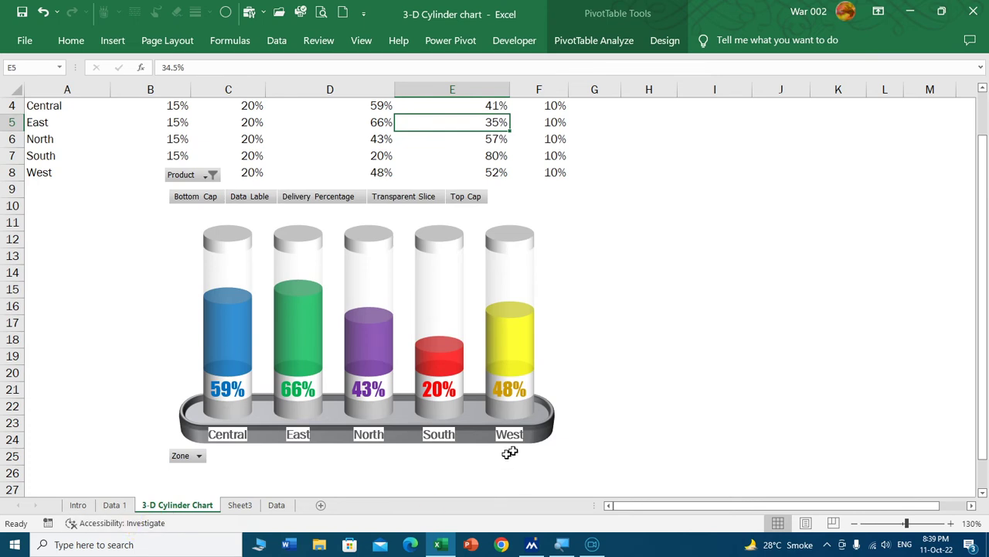
left_click(239, 505)
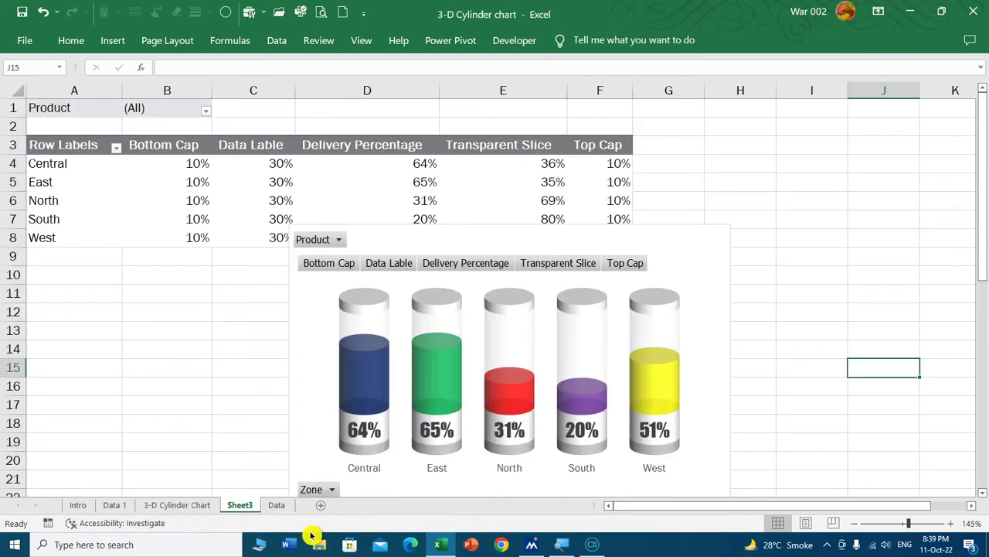
left_click(685, 236)
mouse_move(685, 235)
left_mouse_down()
mouse_move(986, 178)
mouse_move(968, 180)
left_mouse_up()
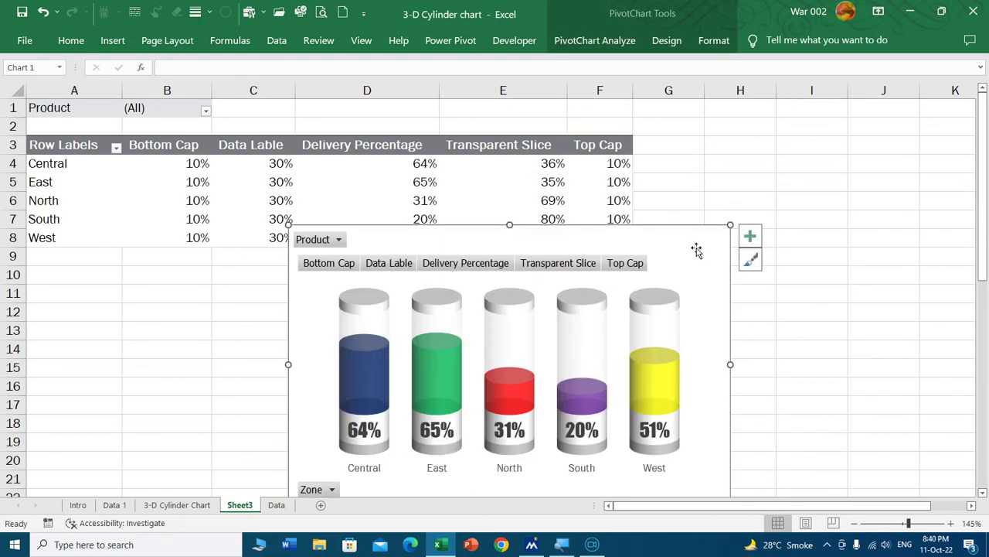
left_click_drag(697, 250, 791, 199)
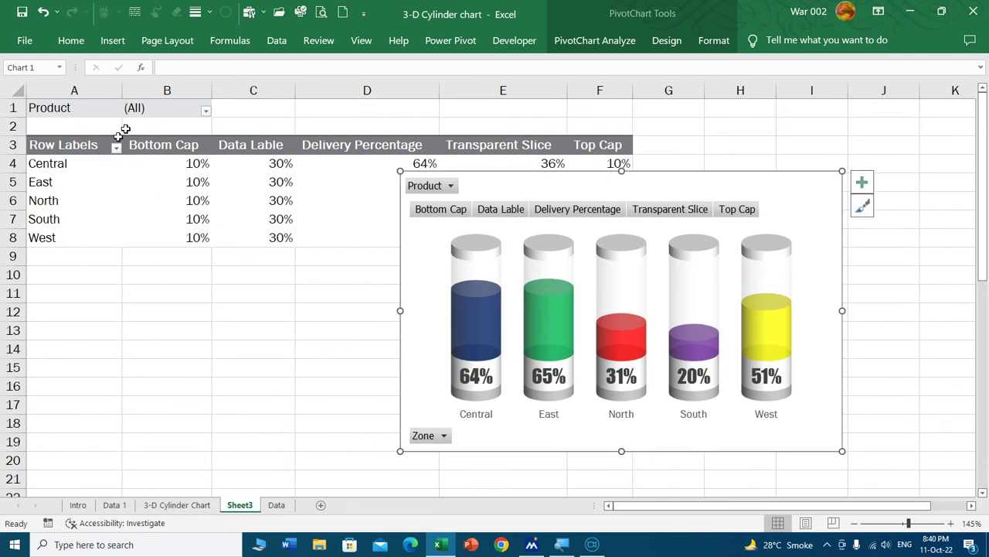
Filter the pivot by product, first to Apples and then to Bananas
left_click(207, 112)
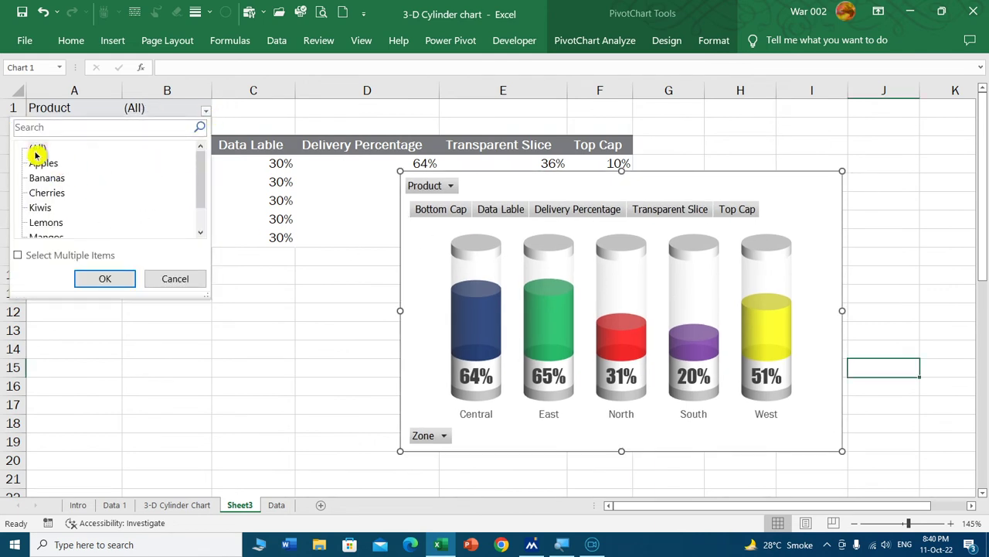
left_click(17, 255)
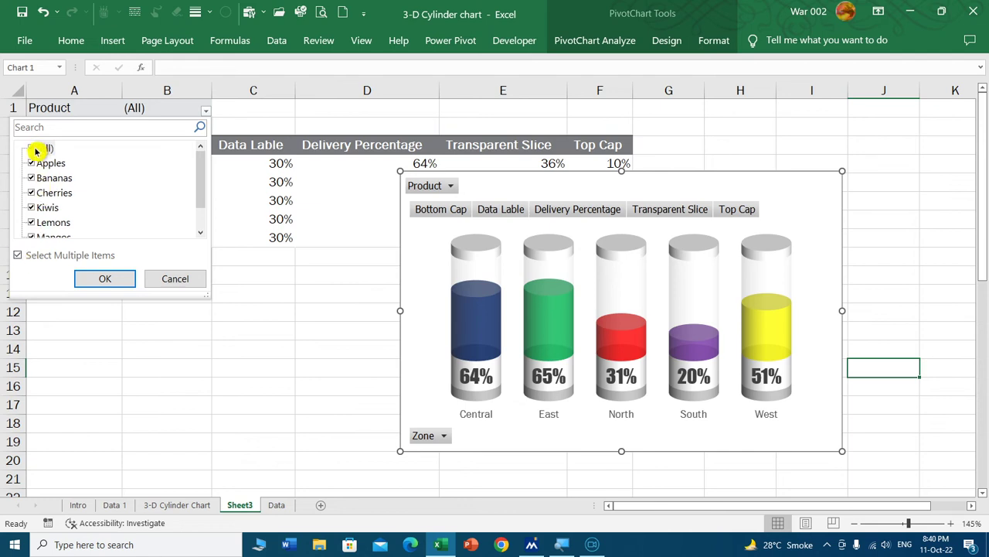
left_click(32, 147)
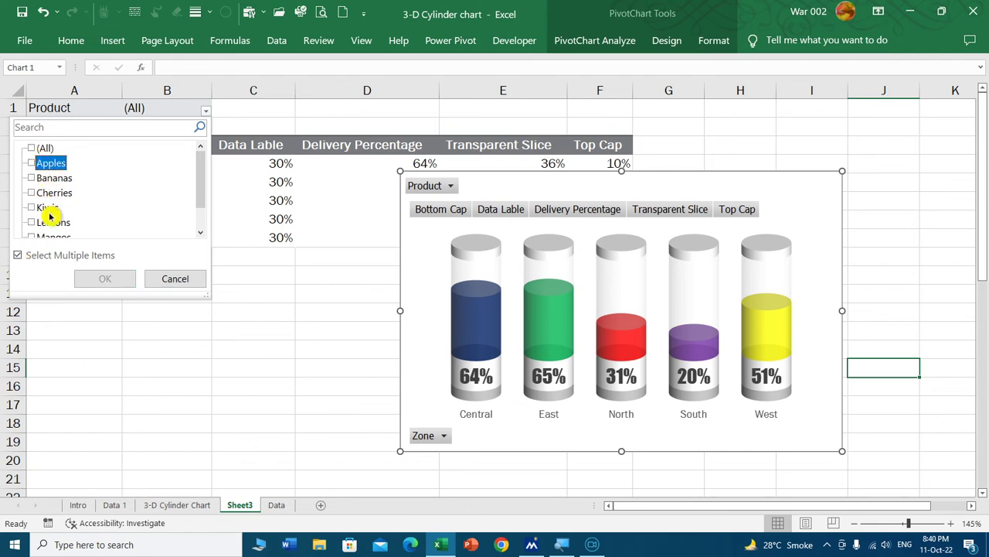
left_click(31, 162)
left_click(99, 278)
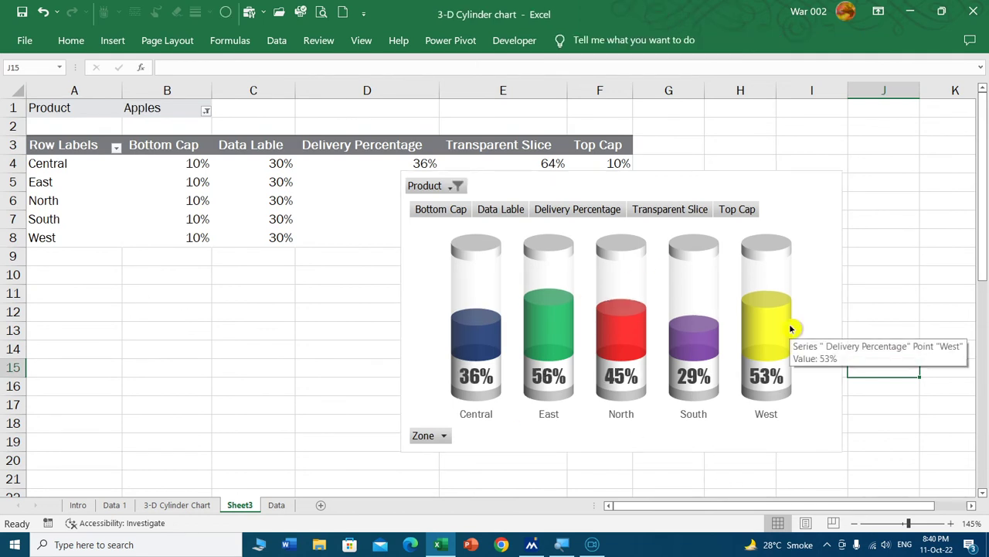
left_click(457, 186)
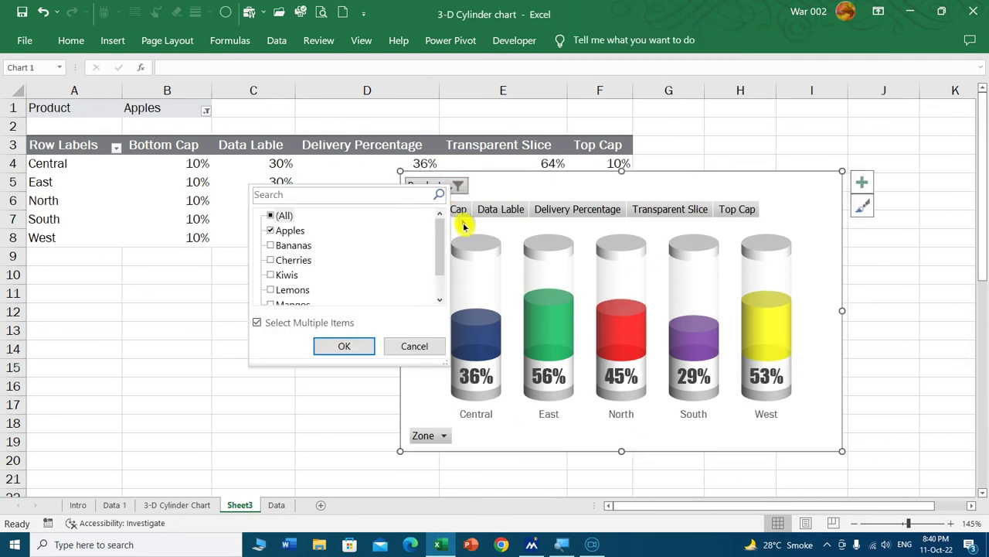
left_click(270, 230)
left_click(271, 245)
left_click(355, 346)
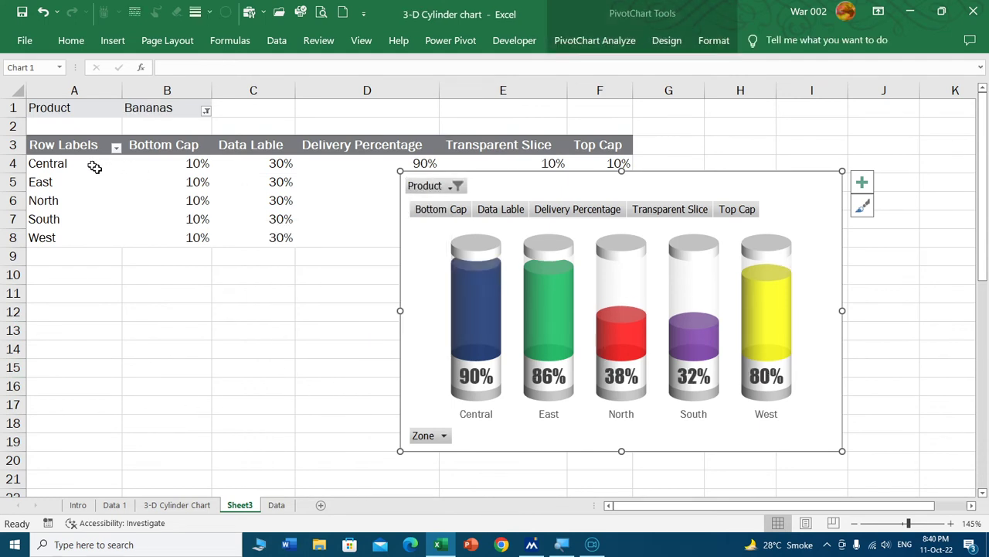
Filter the zone row labels to show only Central
left_click(115, 147)
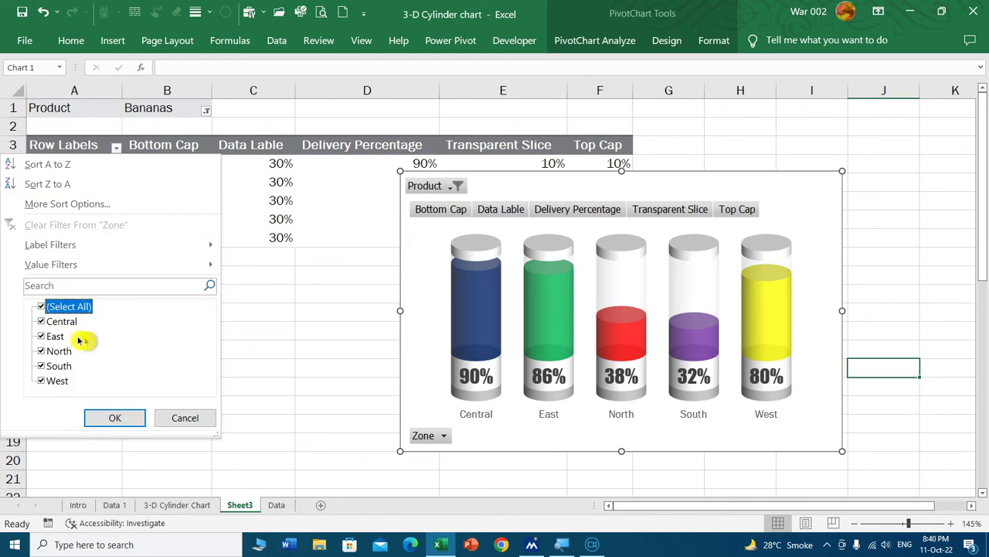
left_click(40, 306)
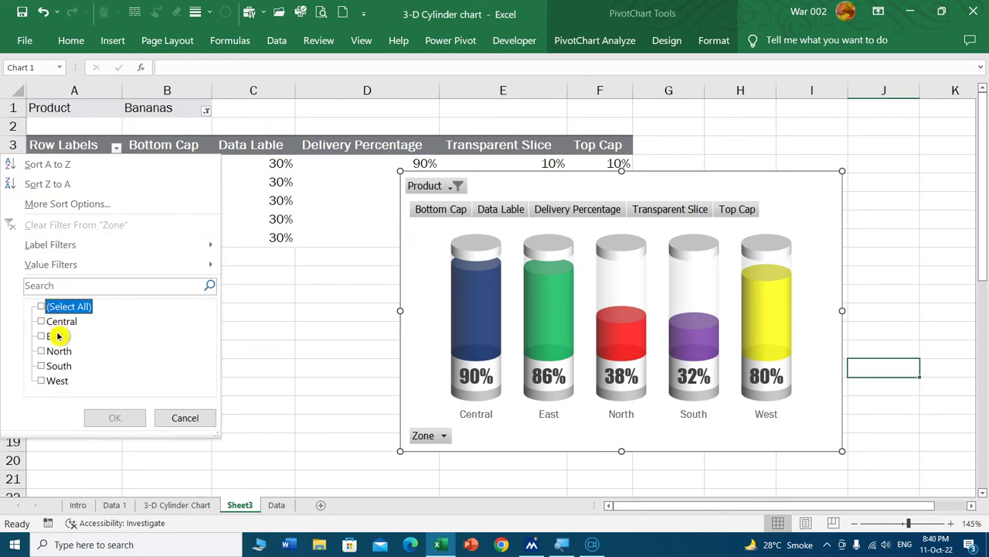
left_click(41, 321)
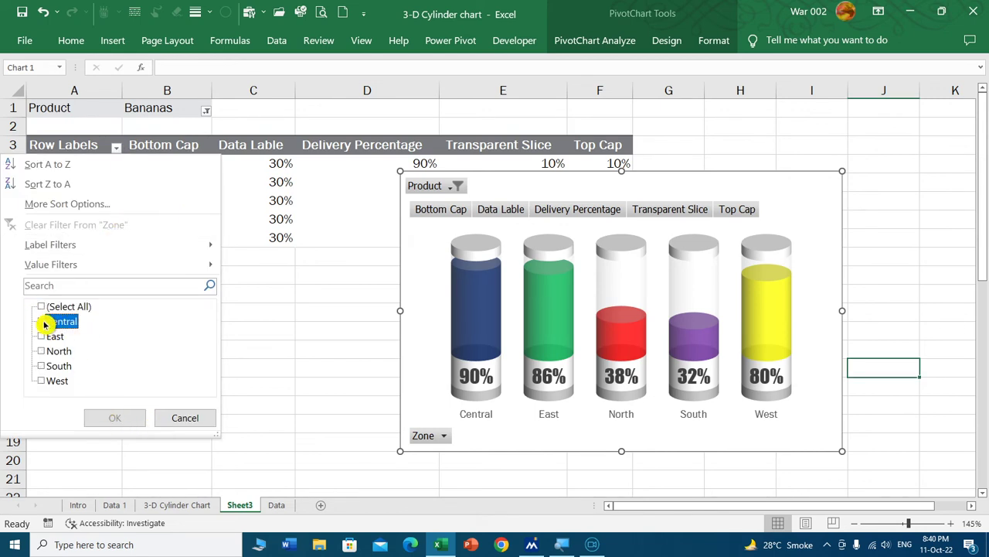
left_click(112, 415)
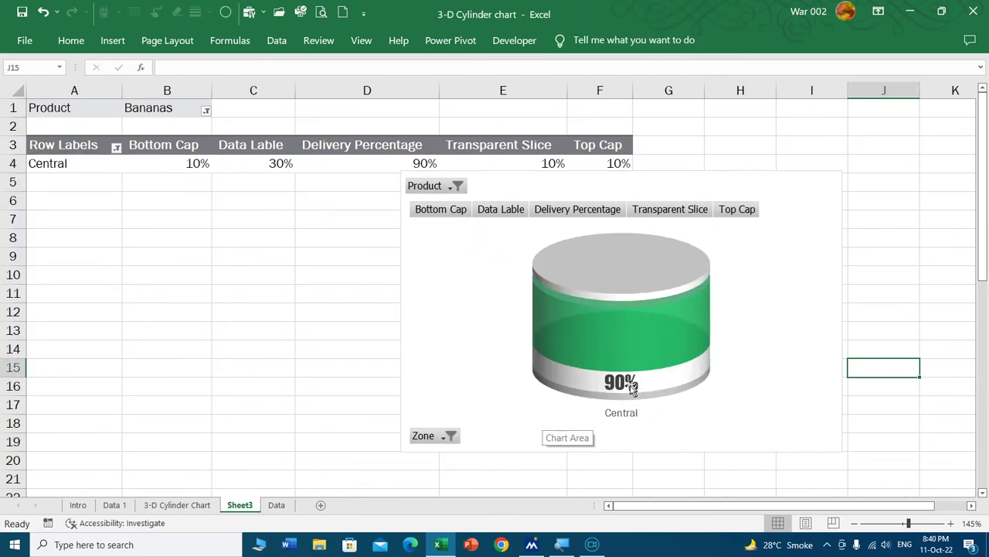
Reset the Product filter to include all products
left_click(206, 112)
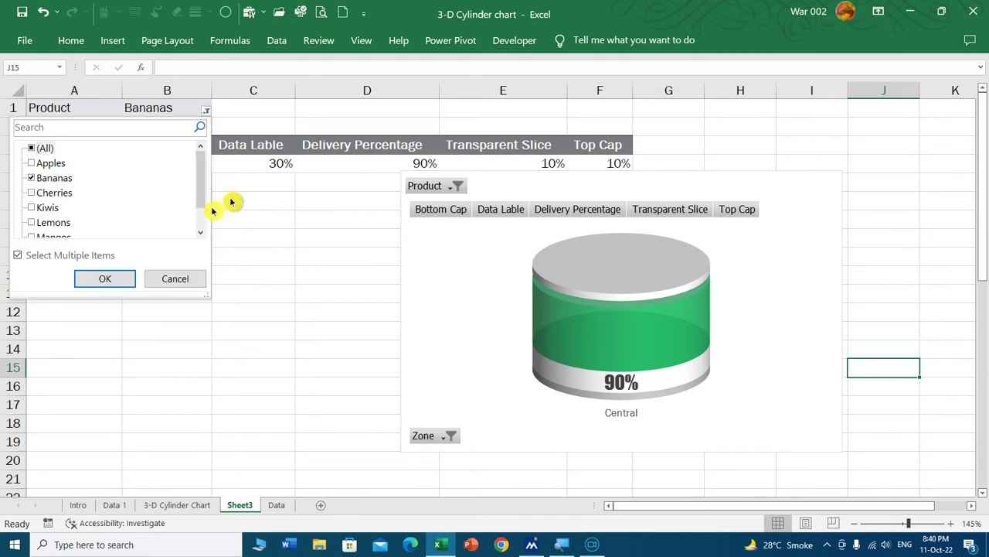
left_click(30, 148)
left_click(100, 280)
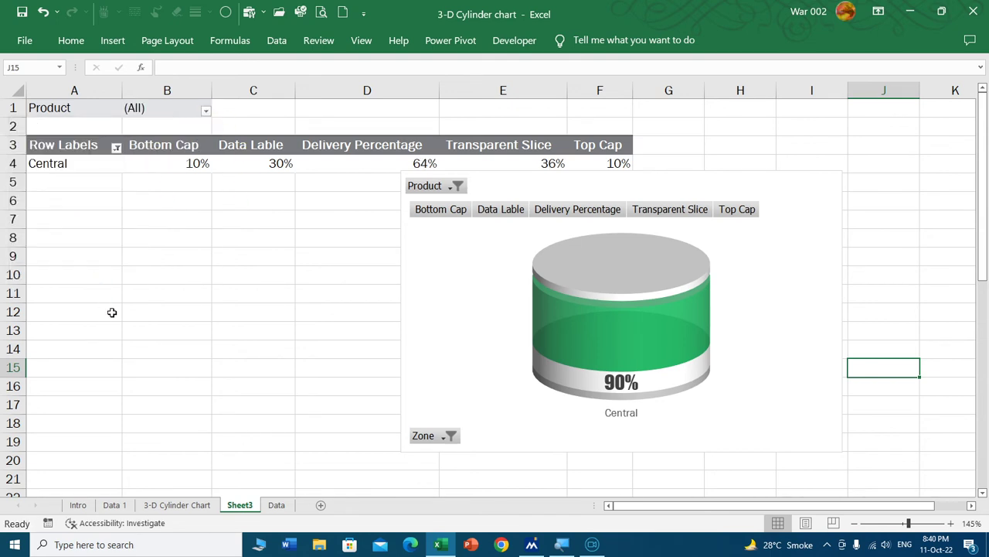
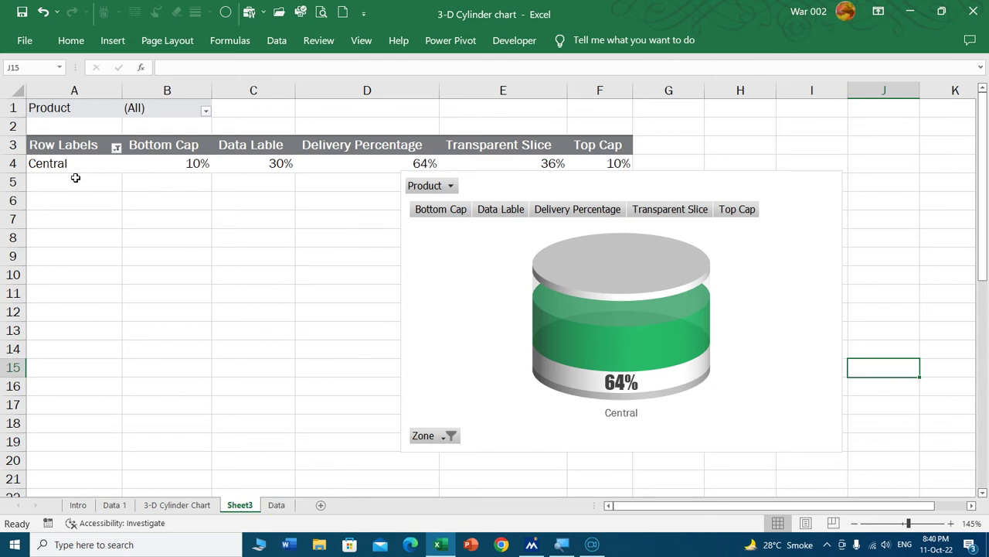
Filter the Data sheet's Zone column to show only Central rows
left_click(274, 505)
scroll(178, 219, "up", 1)
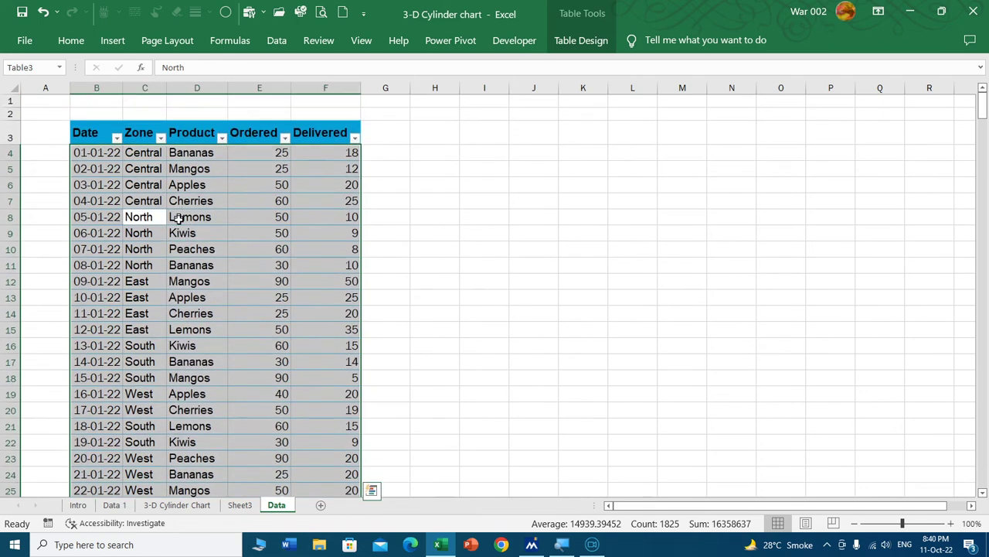
left_click(161, 138)
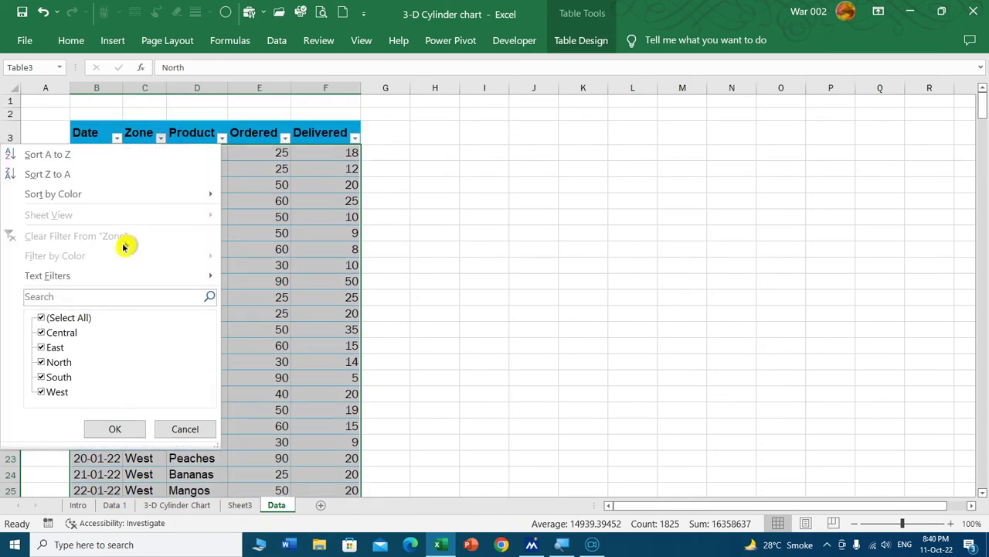
left_click(81, 317)
left_click(67, 332)
left_click(114, 428)
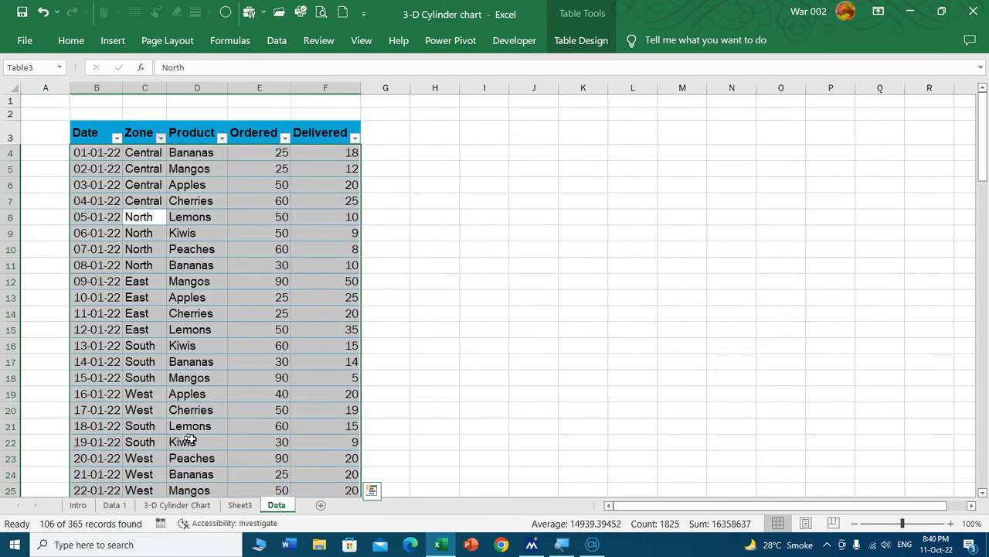
Select the filtered Ordered values from E4 down to read their total, then select H4
left_click(269, 152)
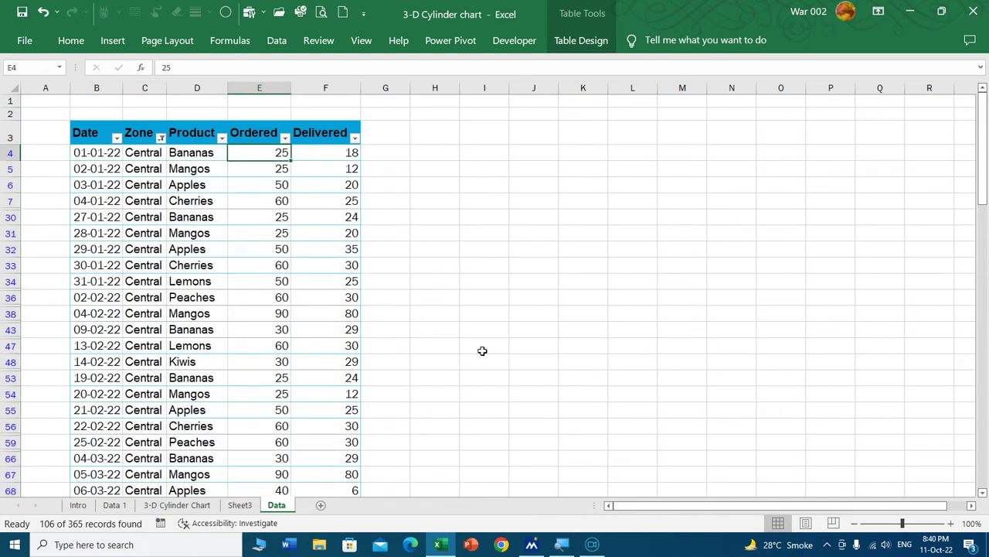
key("ctrl+shift+Down")
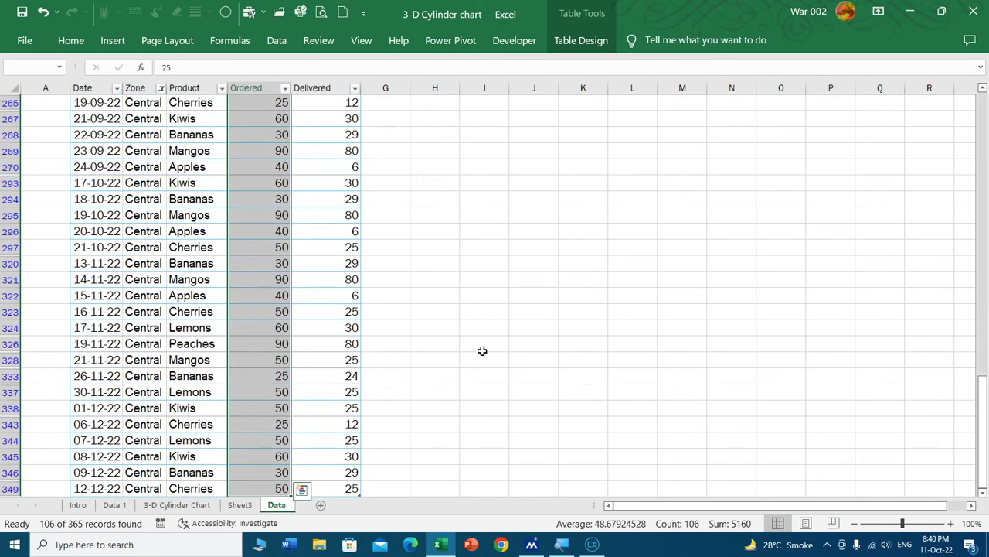
scroll(530, 254, "up", 5)
scroll(501, 241, "up", 5)
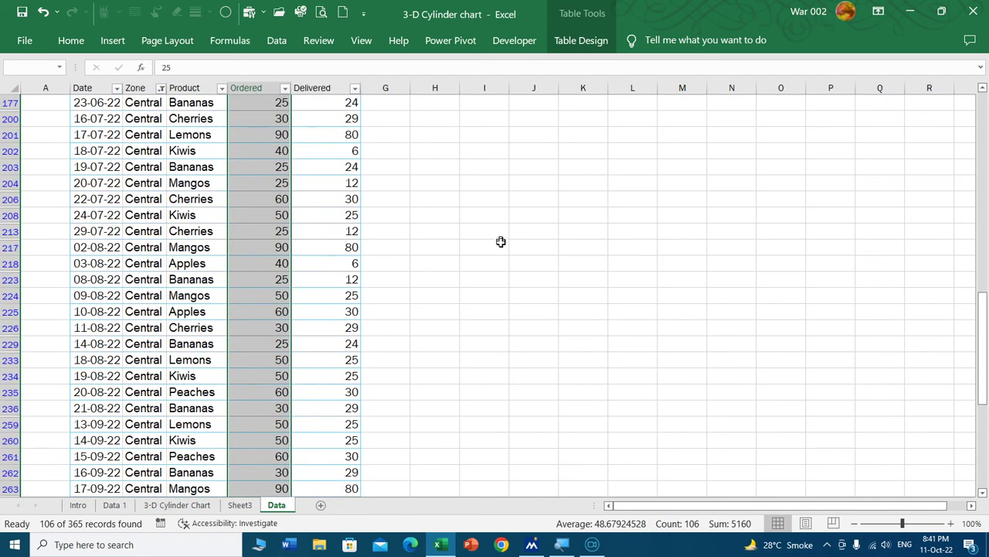
scroll(506, 239, "up", 8)
scroll(505, 238, "up", 8)
scroll(503, 240, "up", 4)
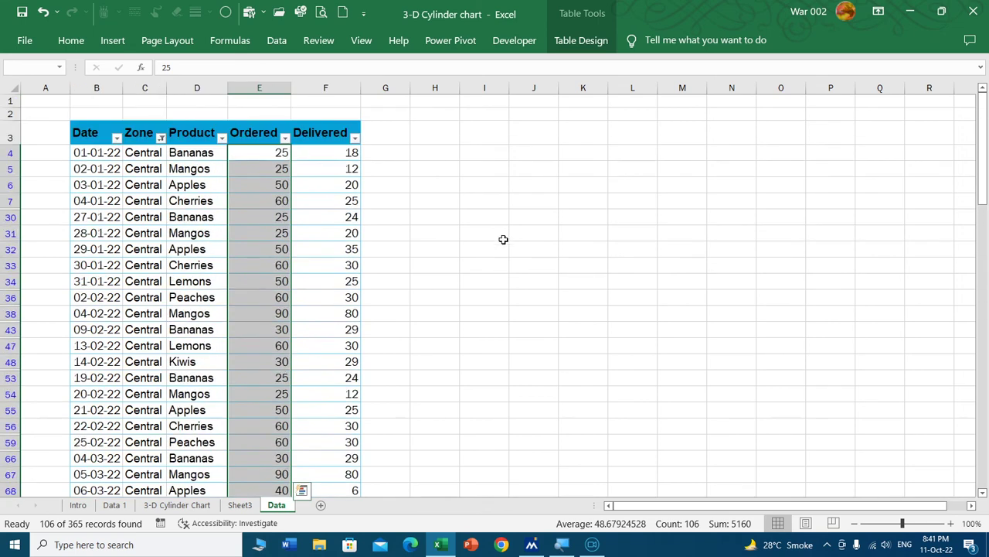
left_click(446, 156)
Enter the Central ordered total 5160 in H4 and delivered total 3301 in I4
type("5160")
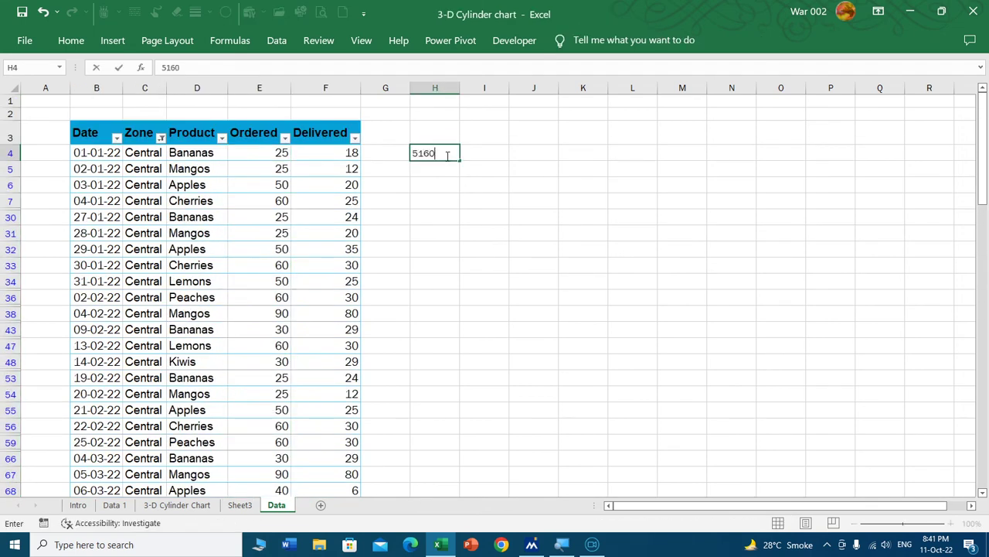
key("Tab")
left_click(312, 153)
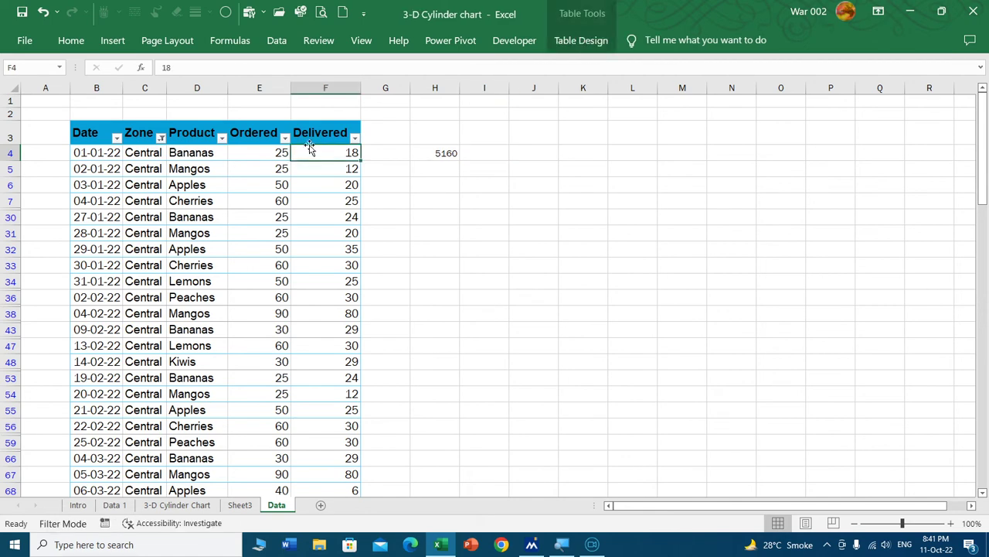
key("ctrl+shift+Down")
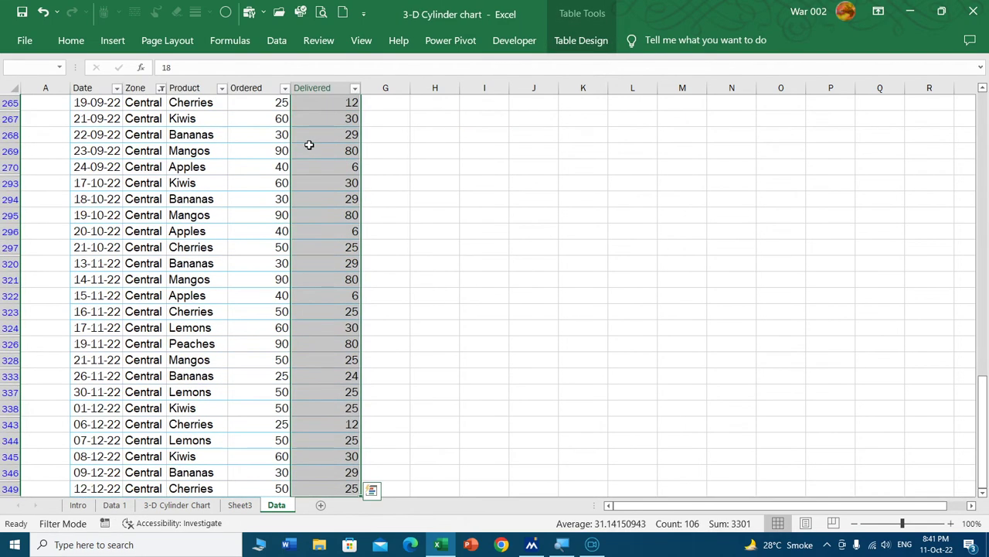
key("ctrl+BackSpace")
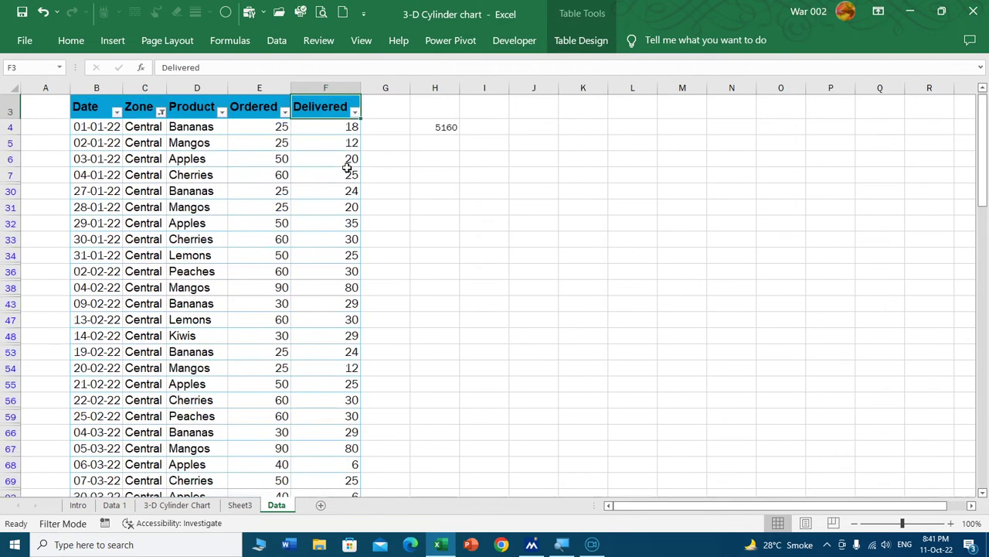
key("Right")
key("Right")
key("Right")
type("3")
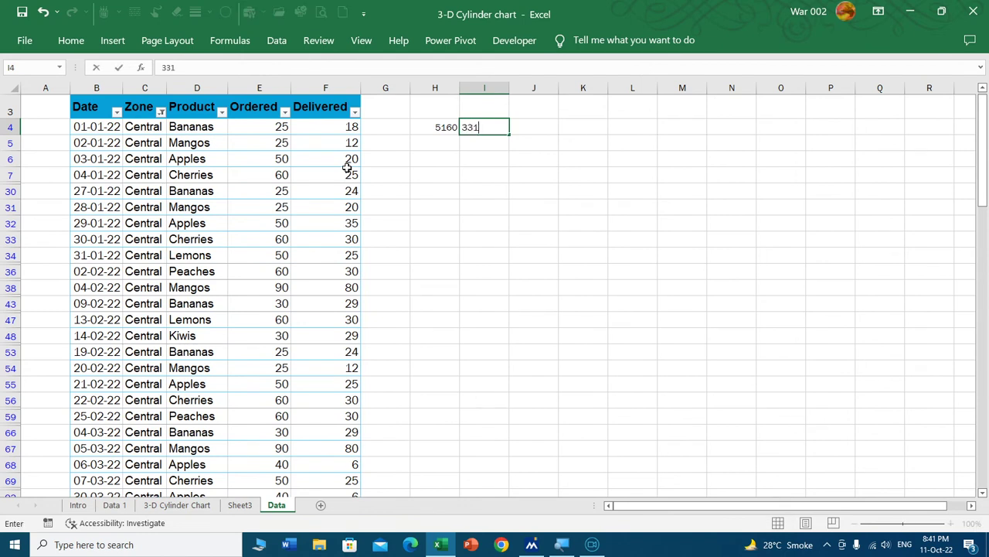
key("Tab")
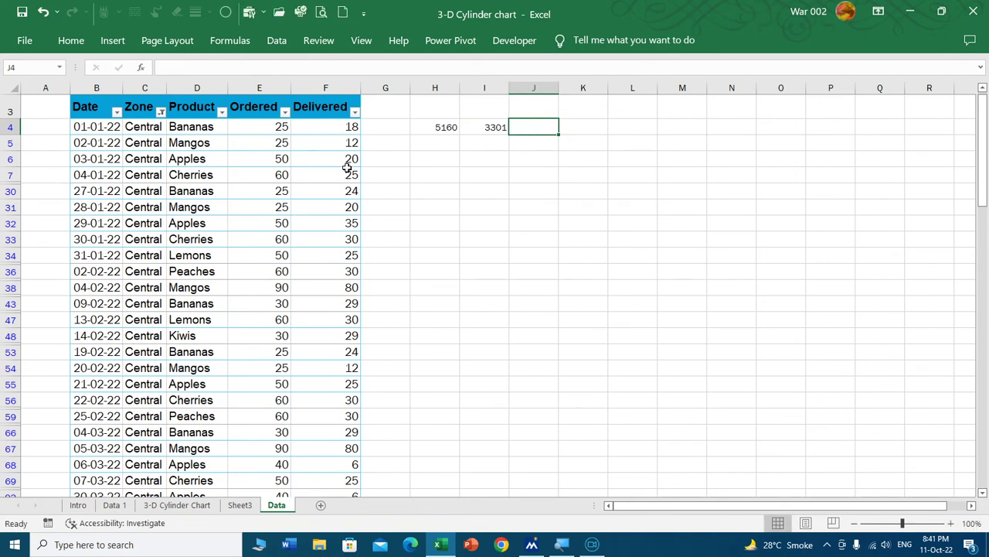
Enter =I4/H4 in J4, giving 0.639729, and return to Sheet3
type("=")
key("Left")
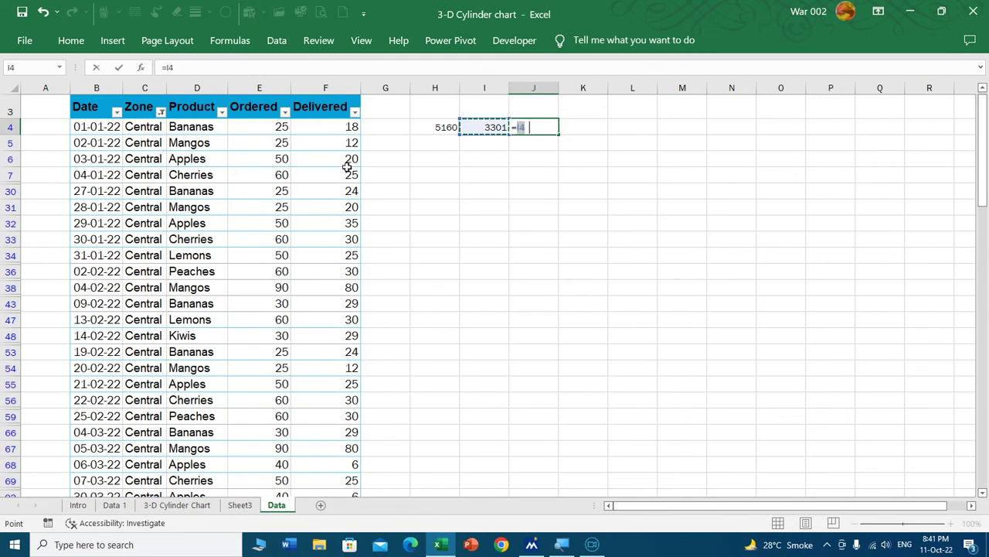
type("/")
key("Left")
key("Left")
key("Return")
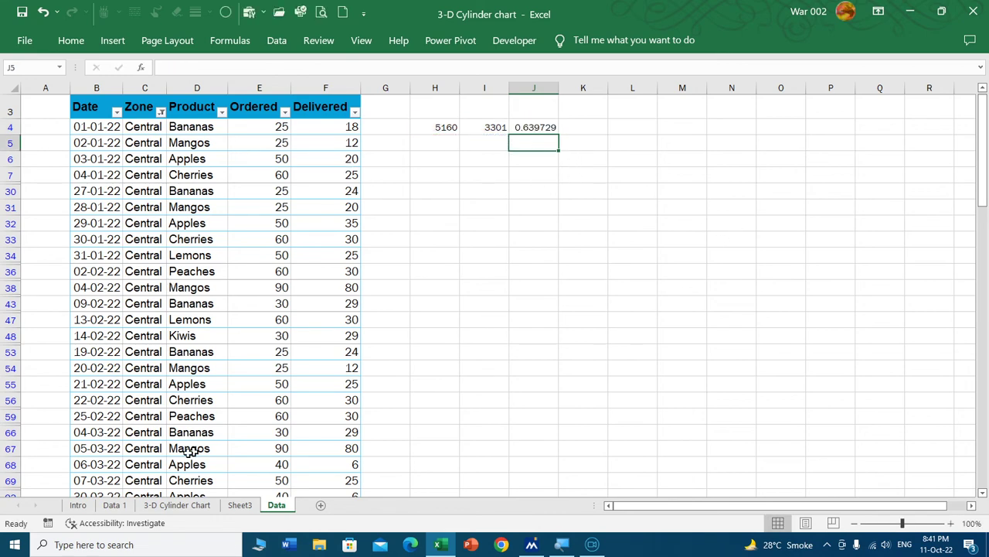
left_click(246, 505)
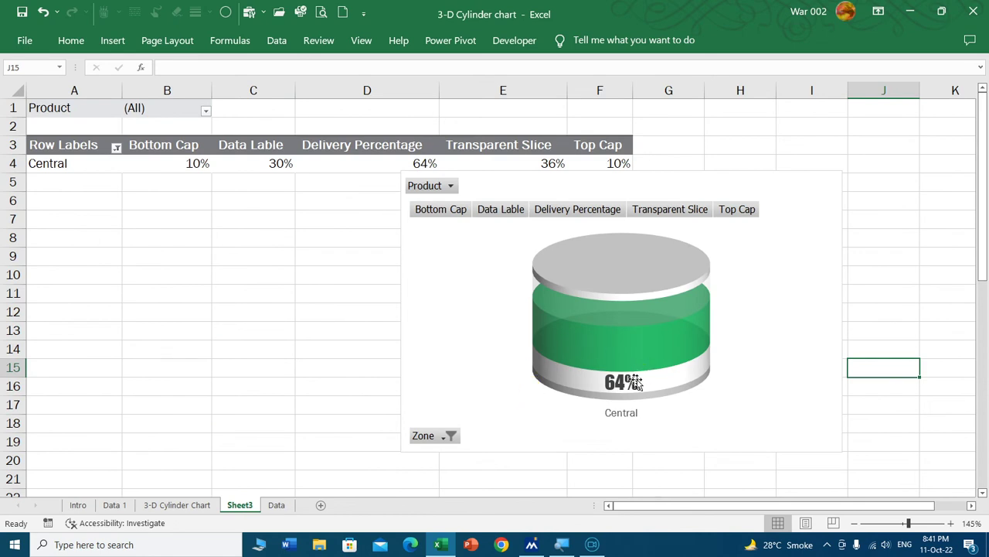
Include all five zones in the pivot table's Row Labels filter
left_click(118, 148)
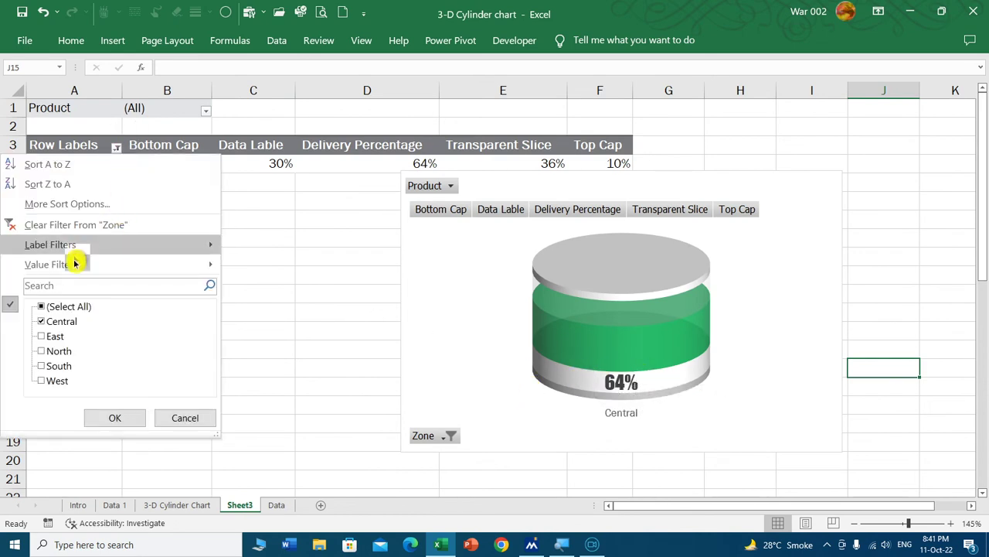
left_click(43, 309)
left_click(99, 417)
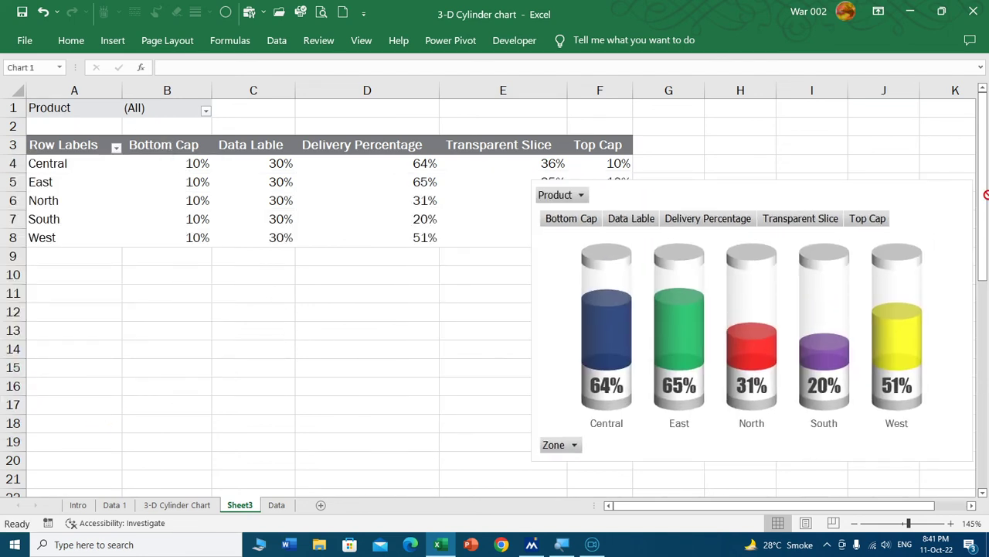
Move the cylinder chart right over columns K–P, clear of the helper table
left_click(831, 189)
mouse_move(652, 505)
left_mouse_down()
mouse_move(824, 506)
mouse_move(682, 508)
mouse_move(750, 504)
left_mouse_up()
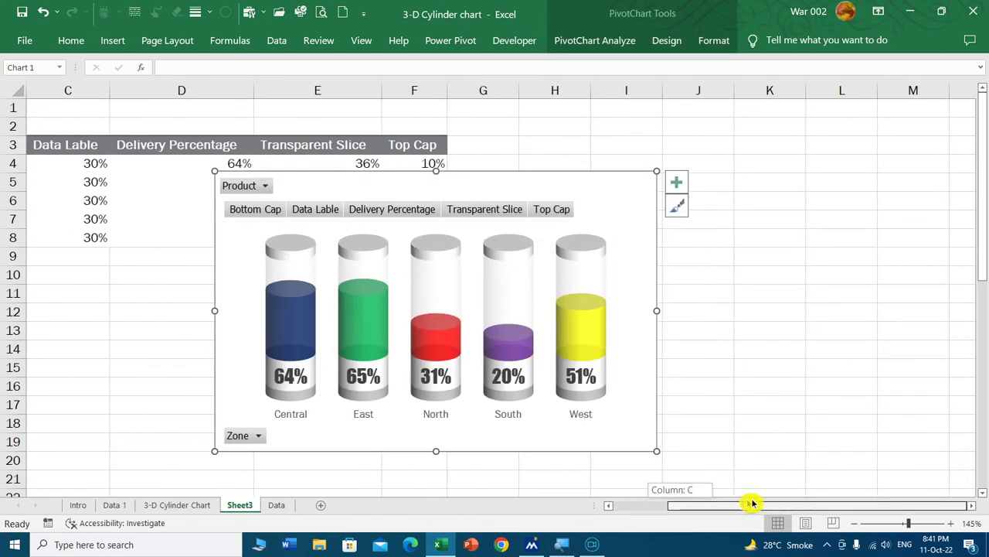
left_click_drag(580, 194, 904, 154)
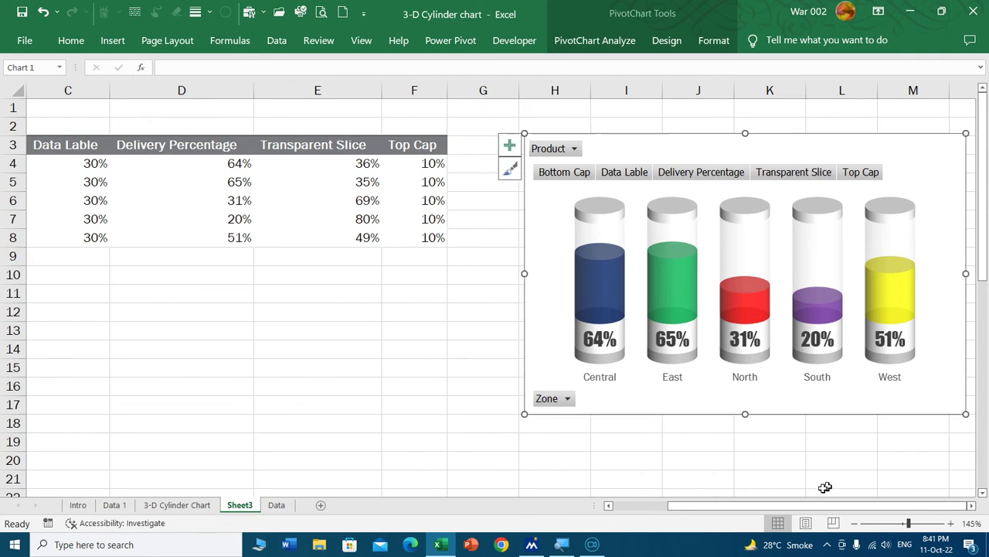
left_click(889, 468)
scroll(889, 468, "right", 1)
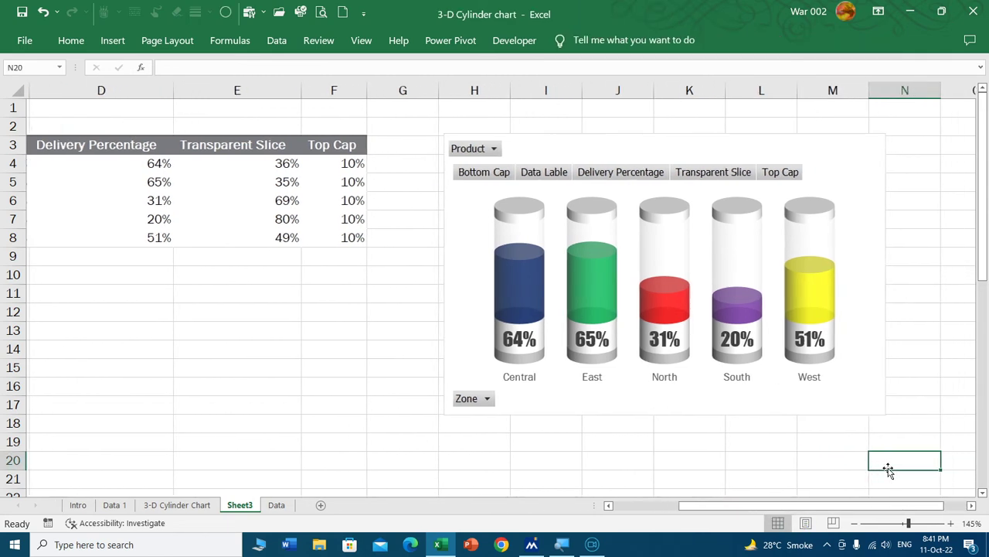
scroll(889, 468, "right", 2)
left_click(598, 164)
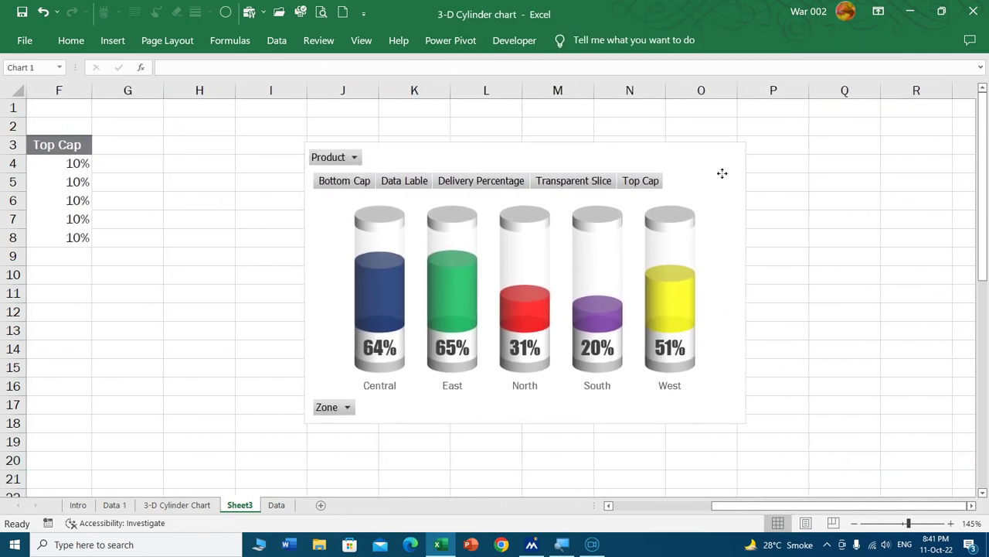
left_click_drag(599, 165, 795, 178)
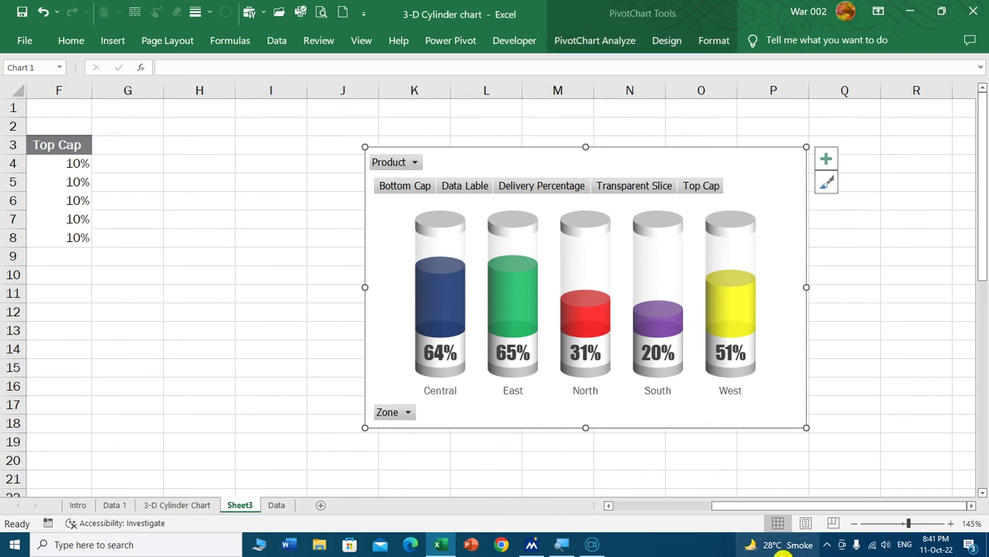
left_click(962, 460)
scroll(777, 503, "right", 2)
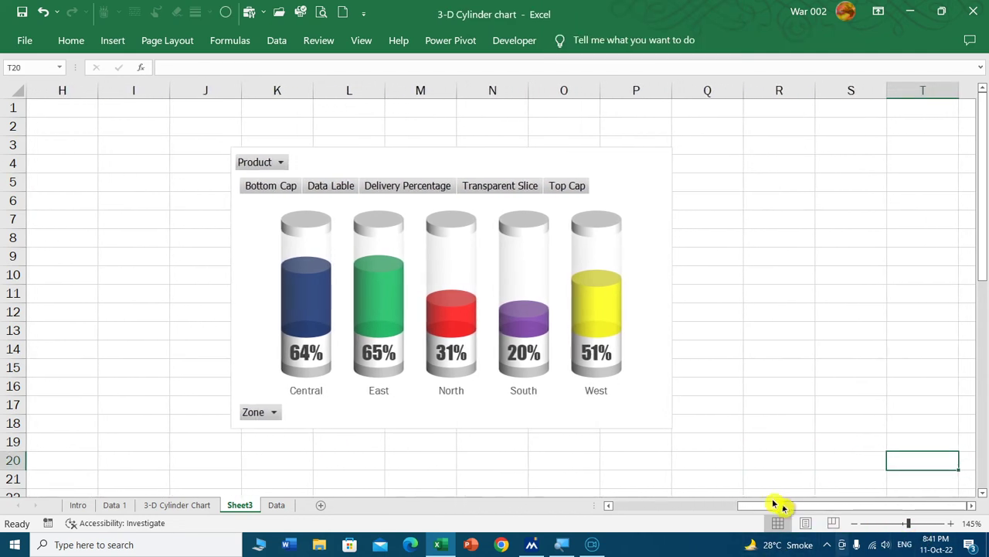
left_click(643, 170)
left_click_drag(642, 170, 684, 170)
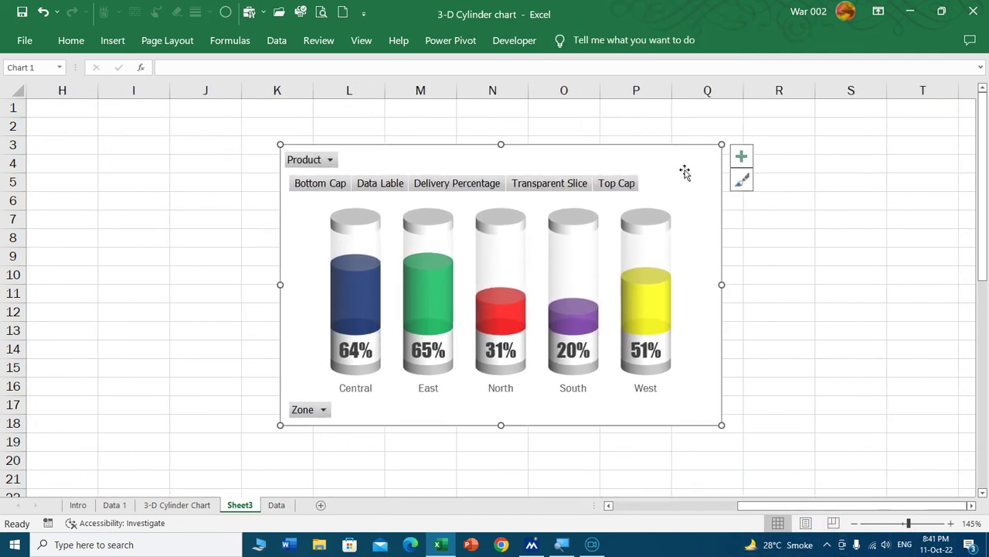
left_click(132, 147)
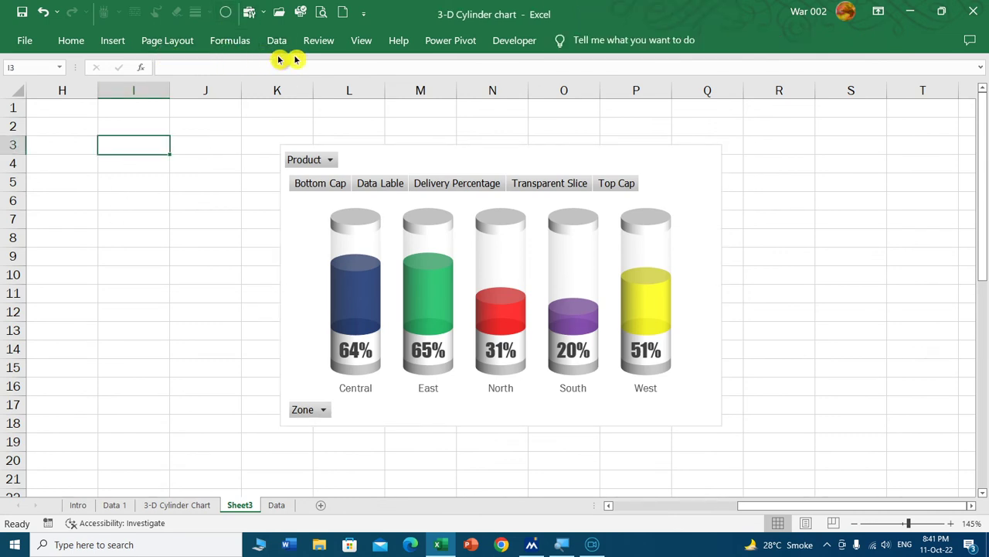
Hide gridlines and draw a rounded rectangle with fully rounded ends beneath the cylinders, Central to West
left_click(362, 42)
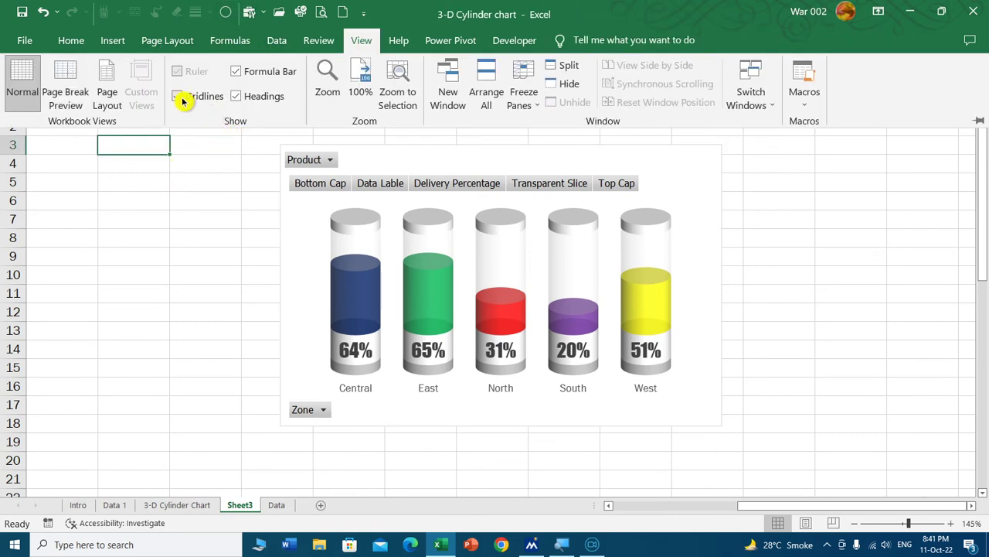
left_click(187, 286)
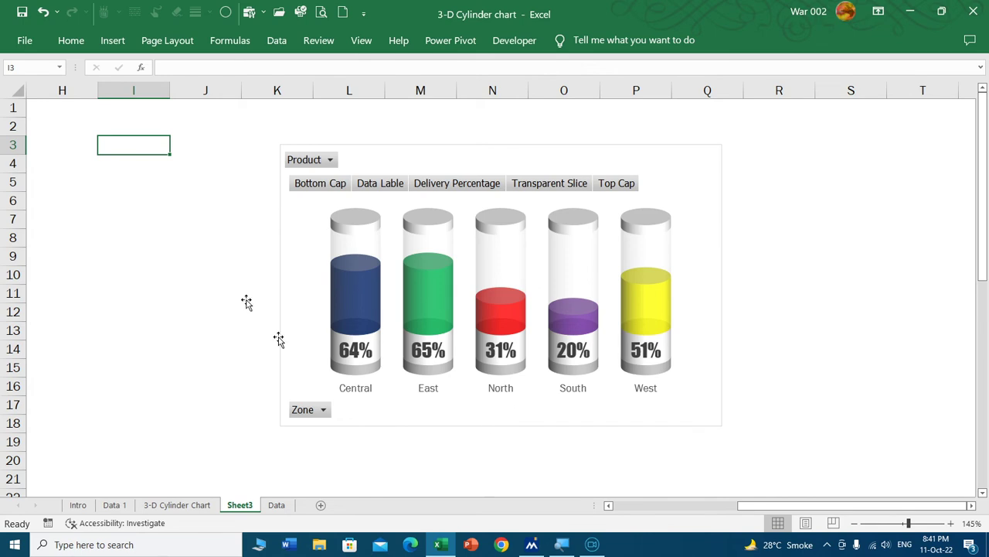
left_click(115, 41)
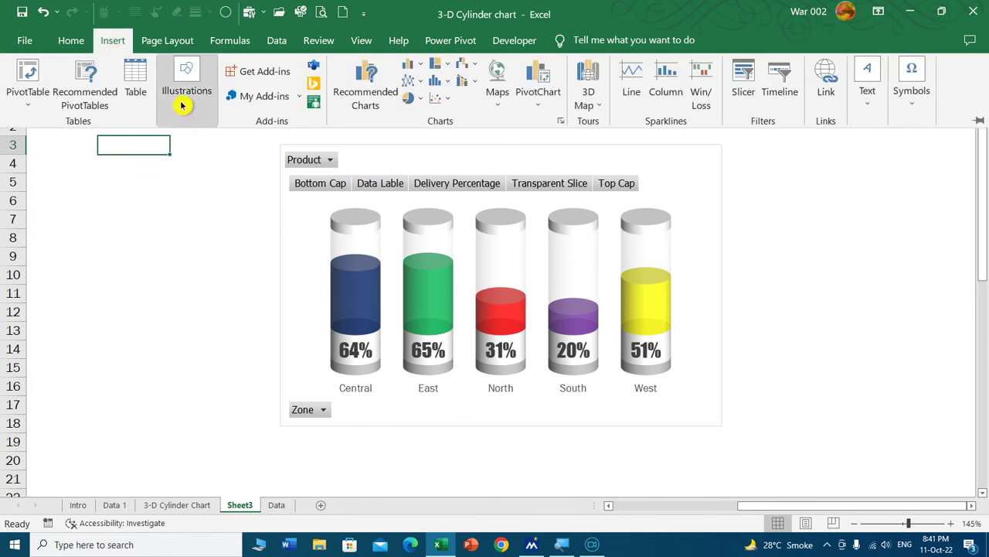
left_click(182, 106)
left_click(218, 177)
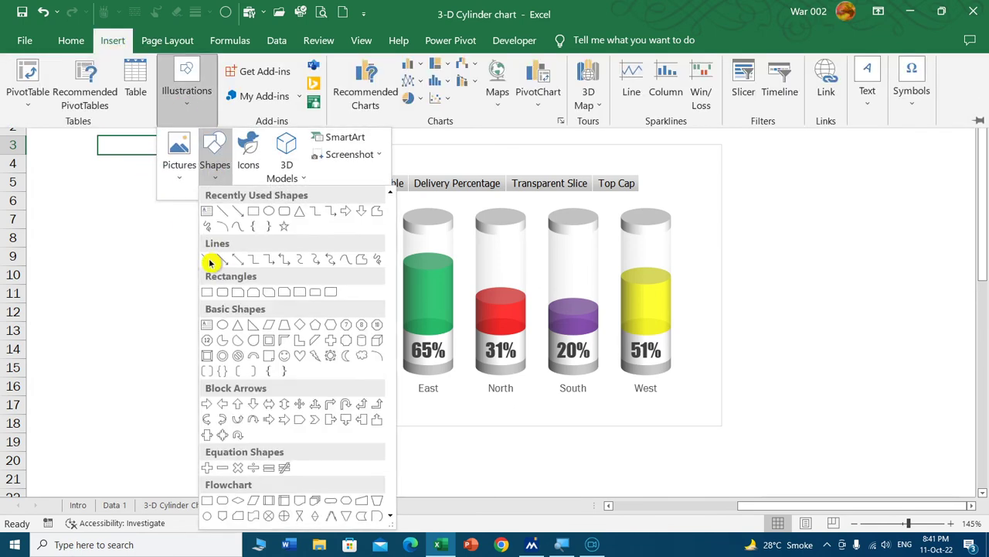
left_click(285, 213)
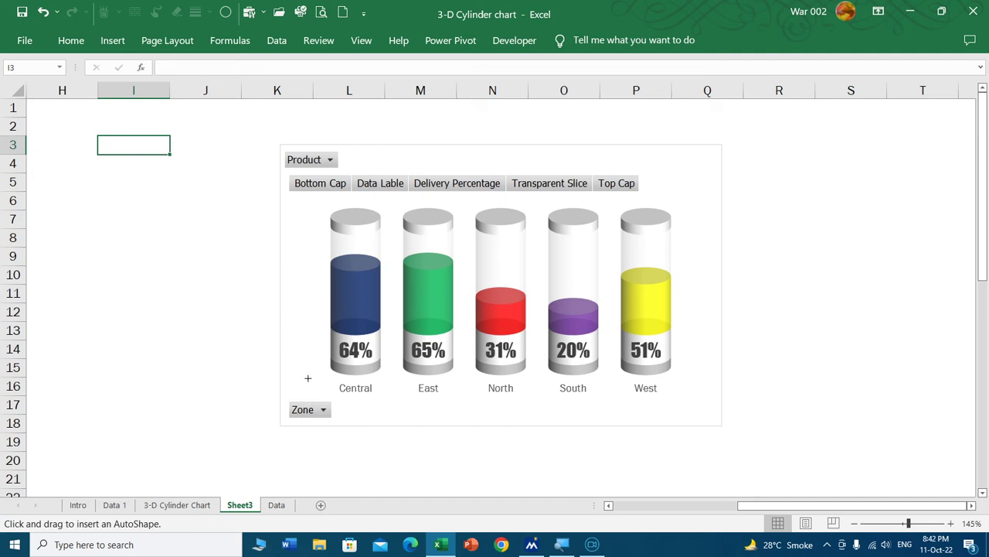
left_click_drag(324, 367, 683, 396)
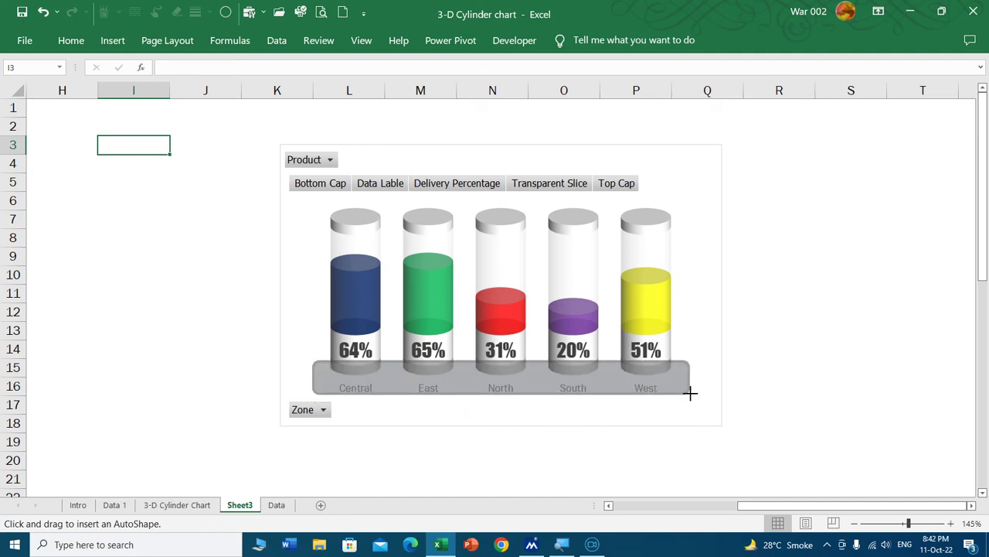
left_click_drag(683, 396, 684, 398)
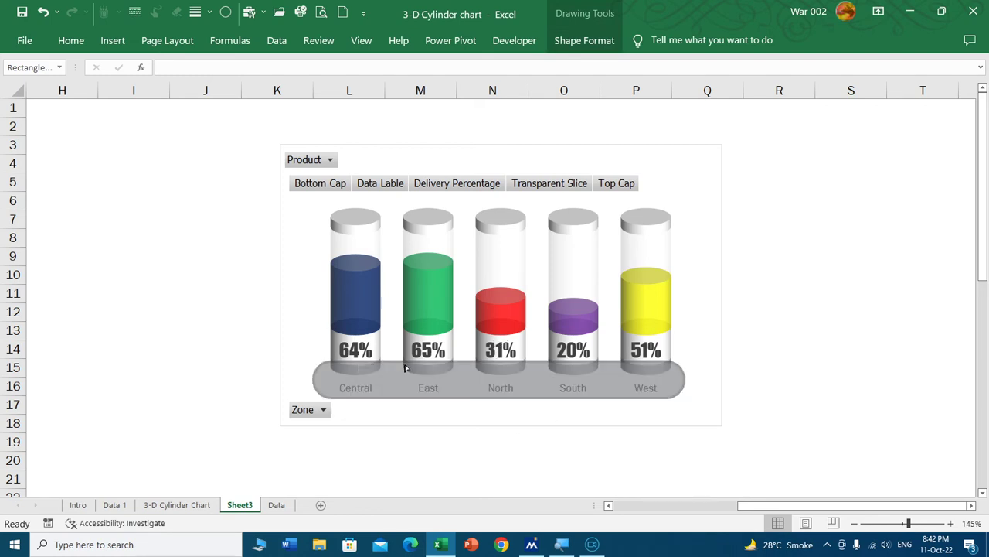
left_click_drag(319, 362, 332, 361)
Open the base shape's Format Shape effects settings and widen the pane
right_click(422, 383)
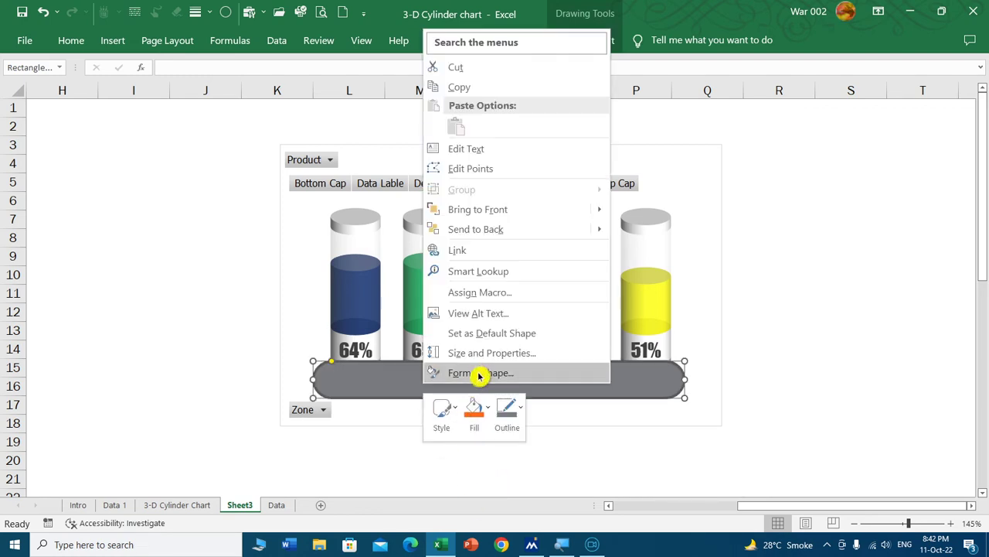
left_click(480, 373)
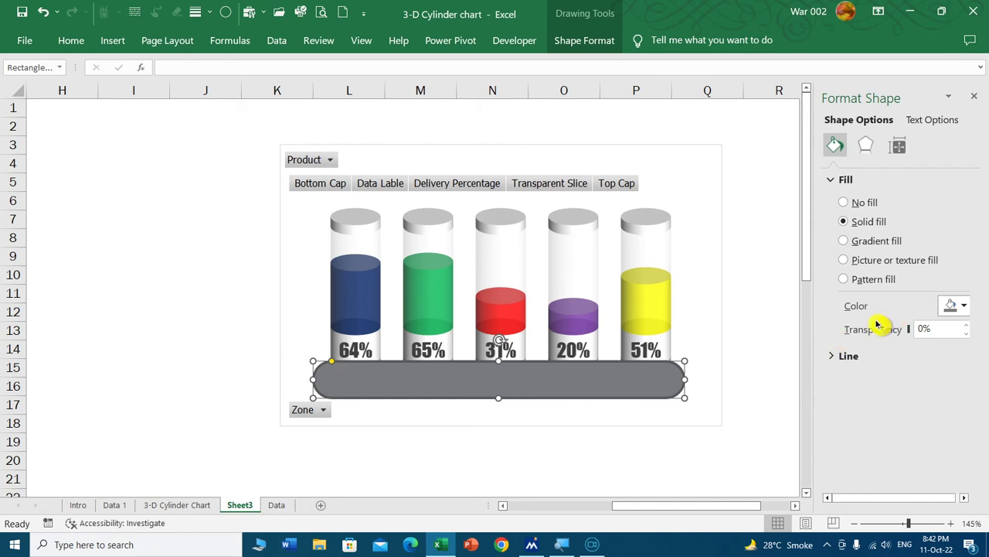
left_click(865, 147)
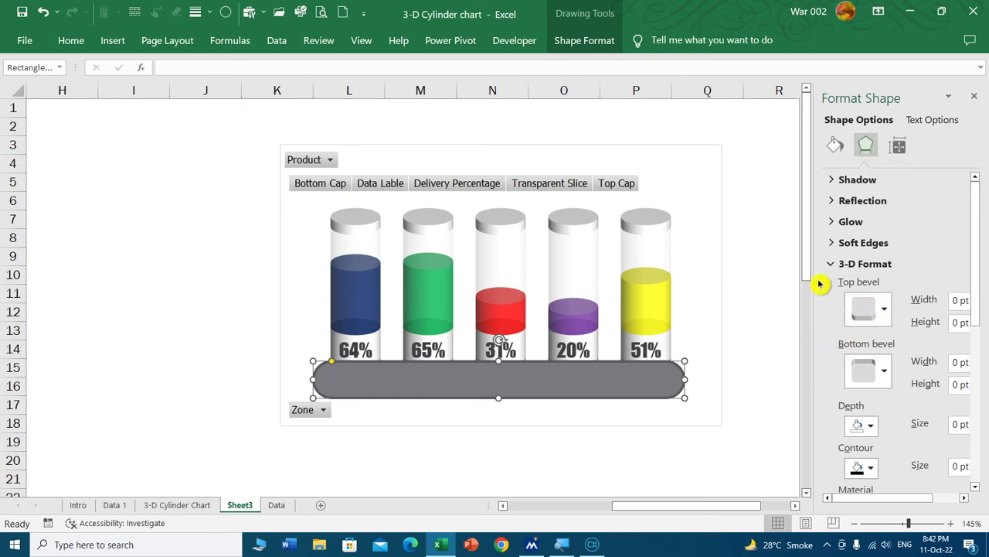
left_click_drag(977, 274, 977, 467)
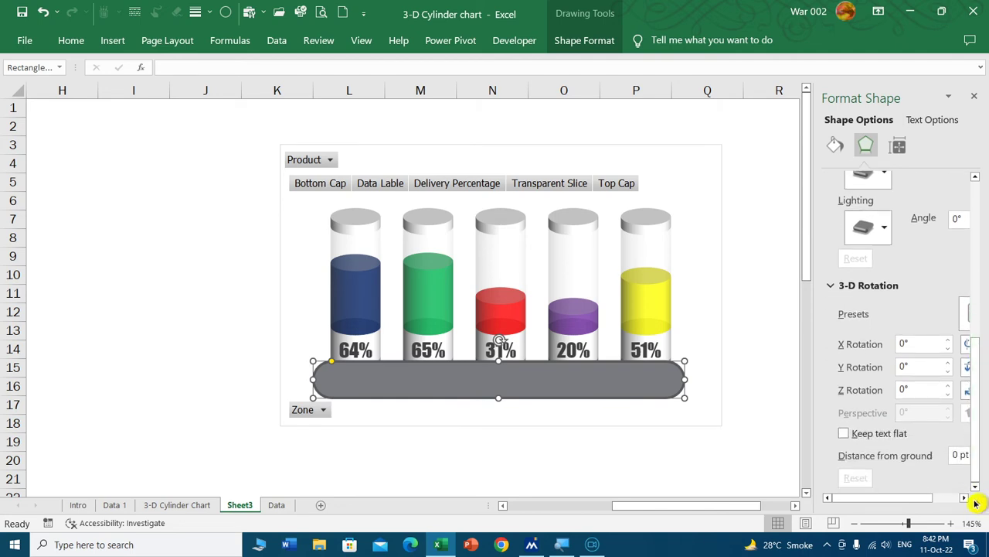
mouse_move(901, 504)
left_mouse_down()
mouse_move(918, 504)
mouse_move(902, 504)
left_mouse_up()
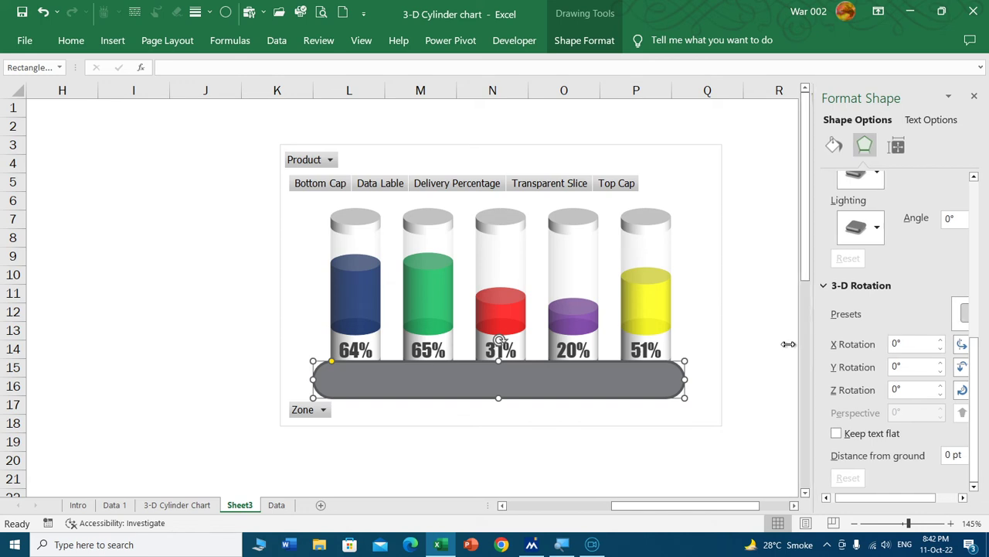
left_click_drag(815, 351, 764, 349)
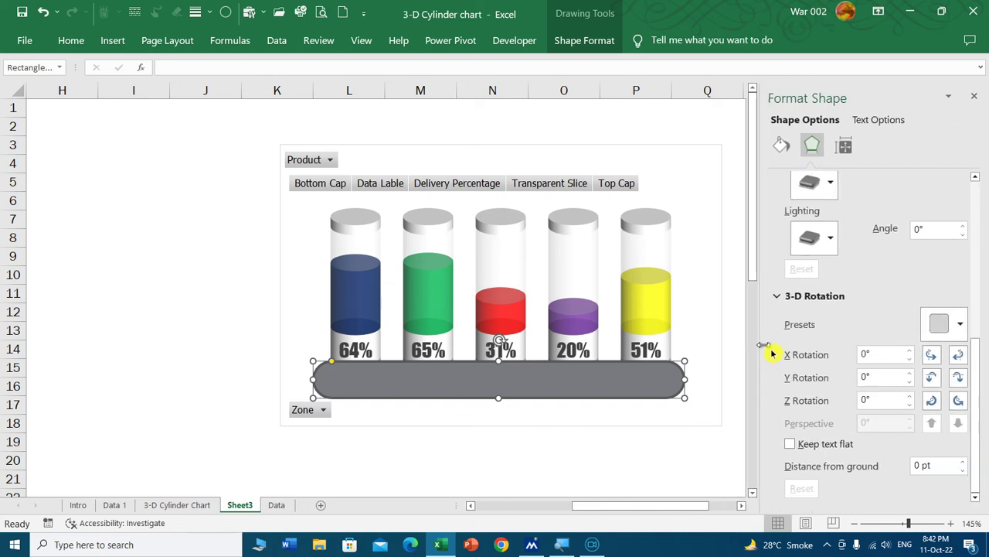
Raise the base's 3-D Y rotation to 310° in 5° steps
left_click(958, 378)
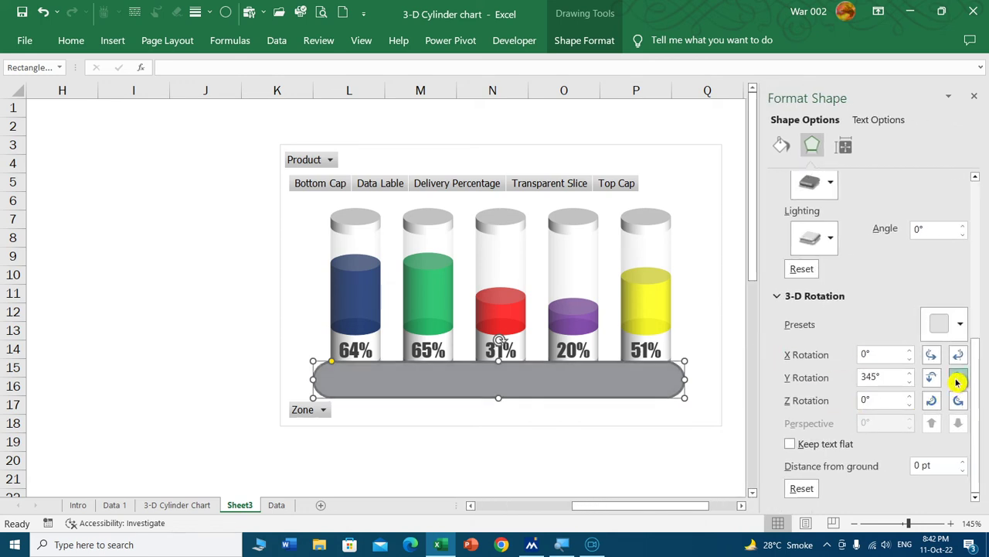
left_click(957, 378)
left_click(958, 378)
left_click(957, 378)
left_click(957, 378)
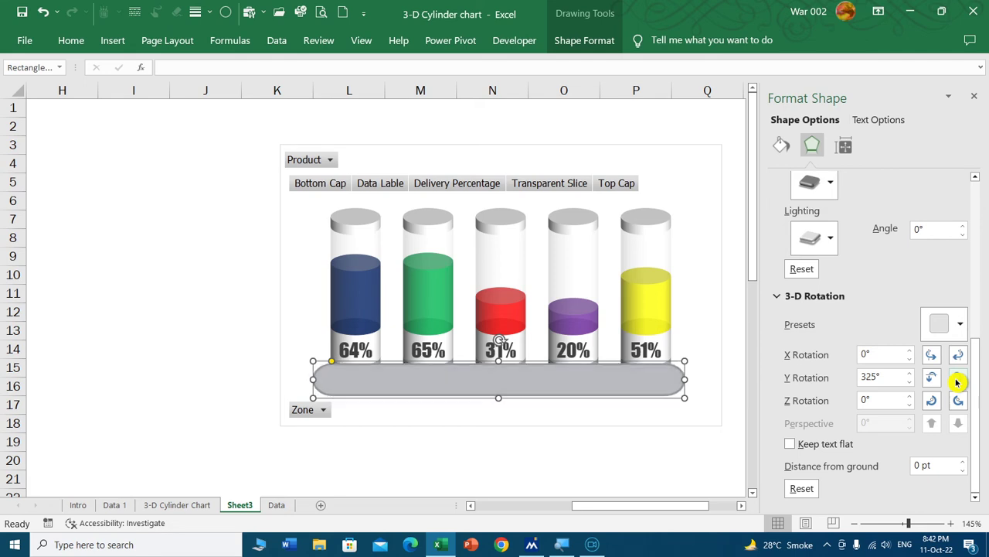
left_click(957, 379)
left_click(957, 378)
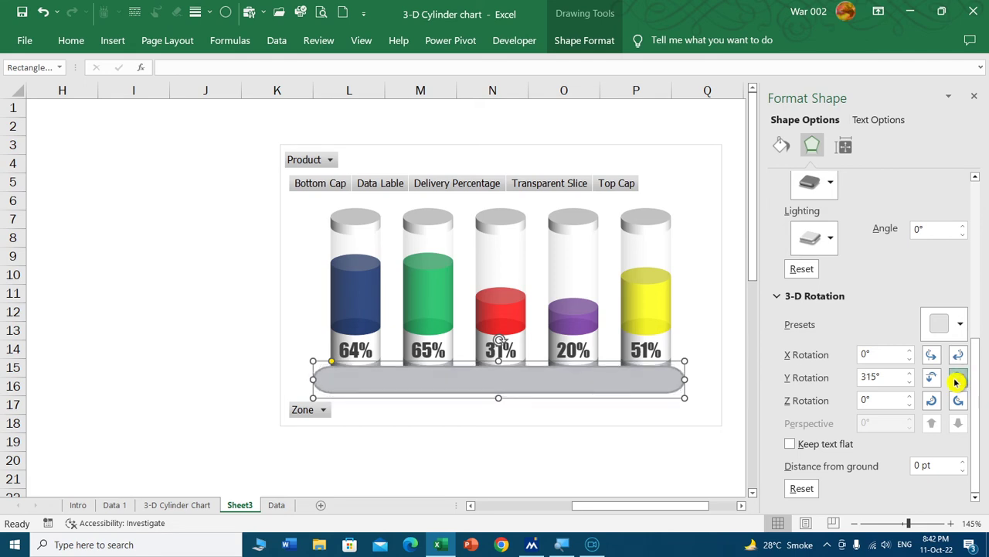
left_click(957, 379)
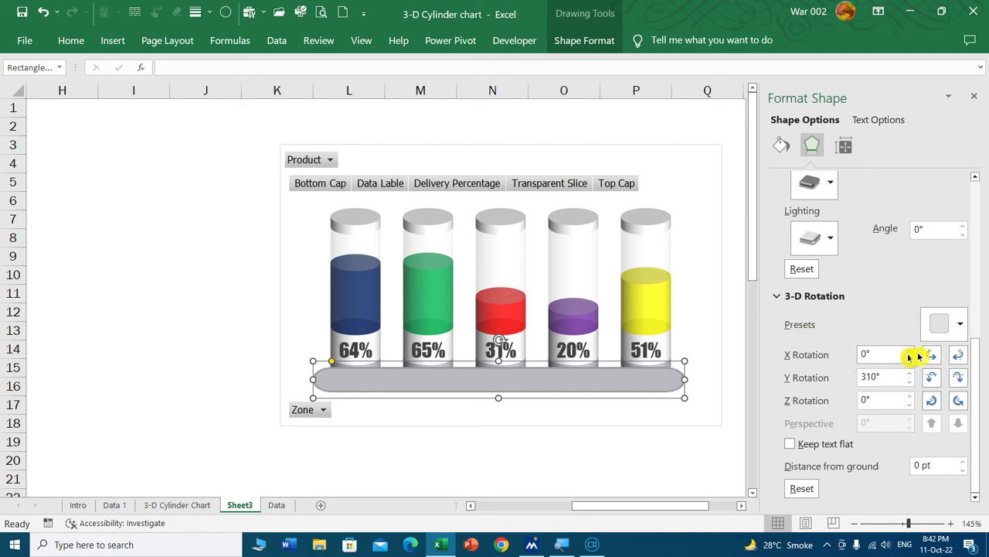
Apply the Perspective: Relaxed 3-D rotation preset to the base
left_click(963, 331)
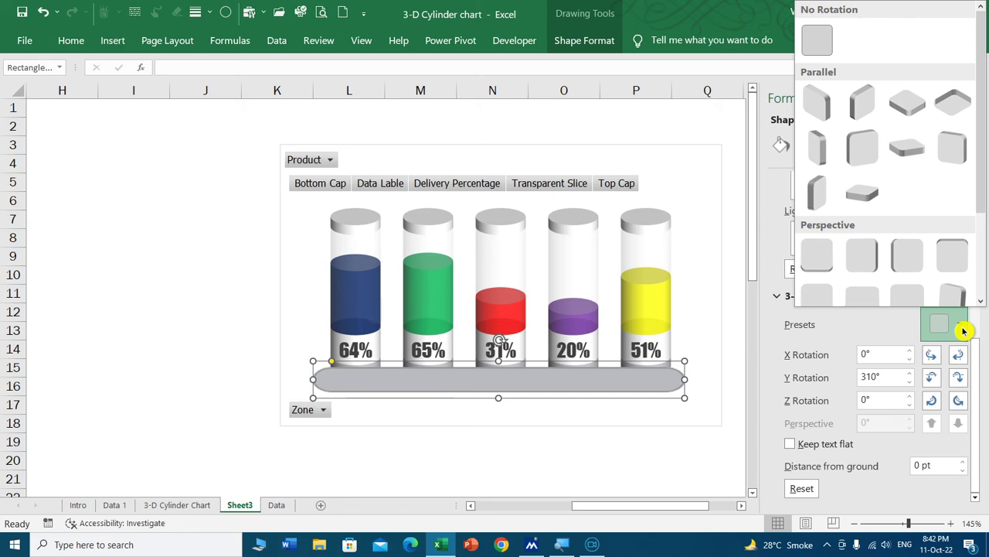
scroll(950, 260, "down", 2)
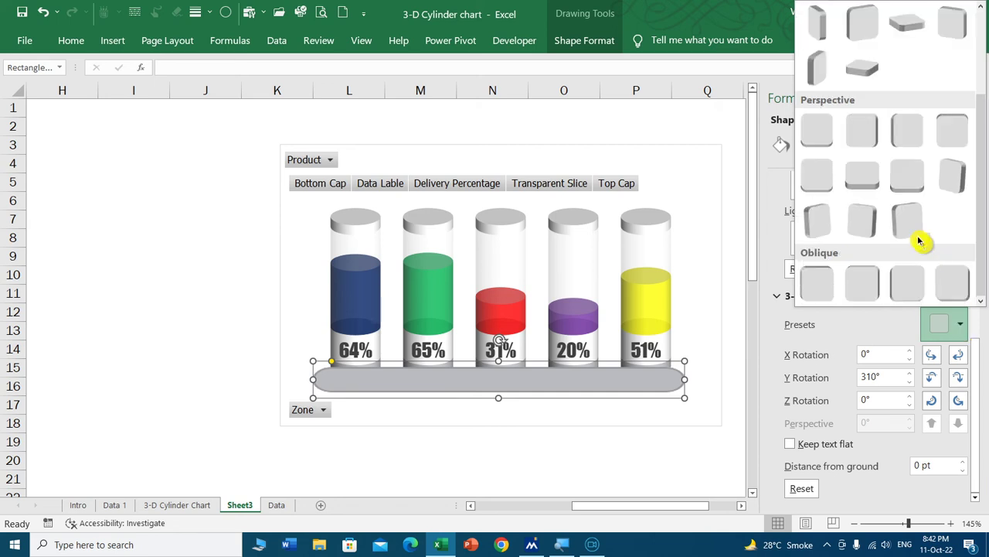
left_click(914, 181)
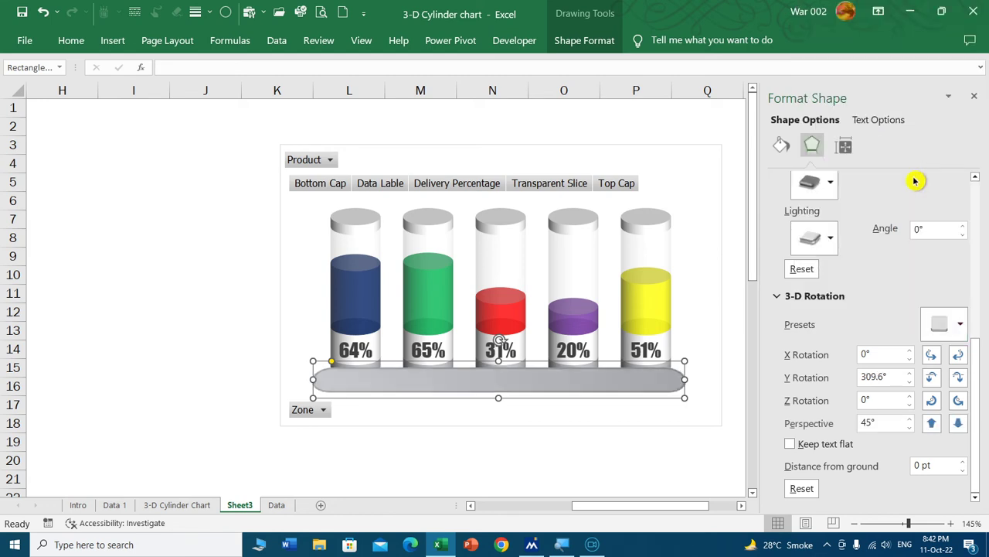
Give the grey base a 6 pt top bevel and a depth size of 15
scroll(839, 310, "up", 1)
scroll(839, 310, "up", 2)
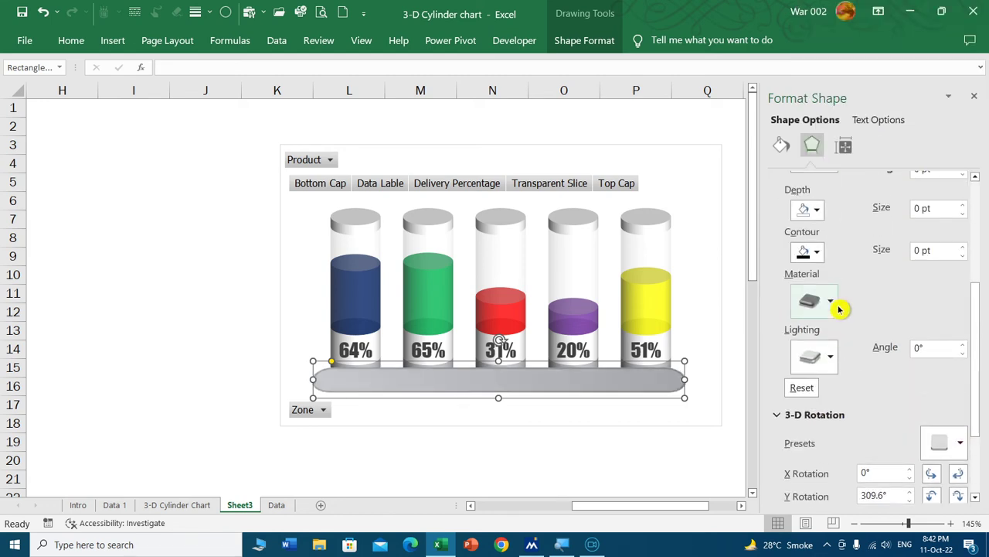
scroll(839, 310, "up", 3)
scroll(839, 309, "up", 2)
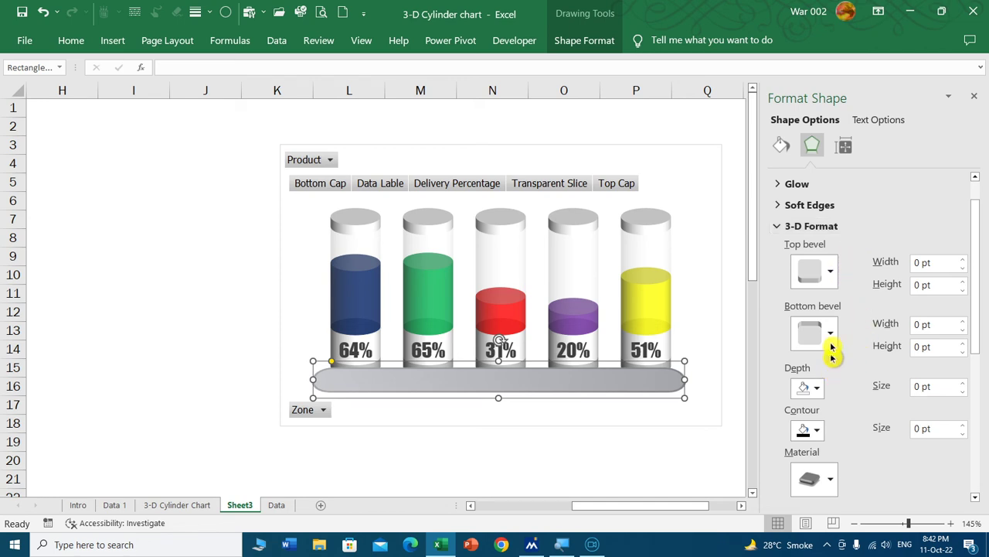
left_click(830, 272)
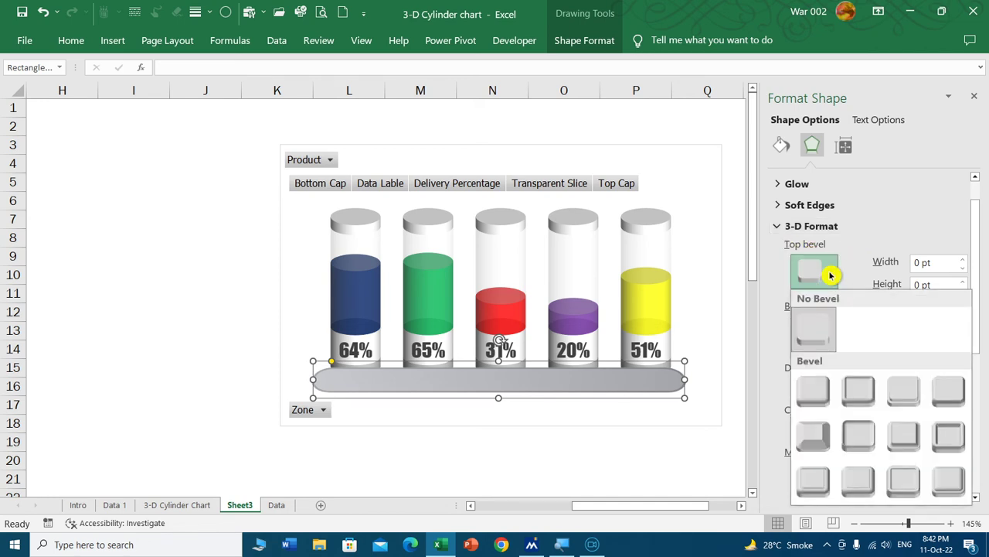
left_click(952, 438)
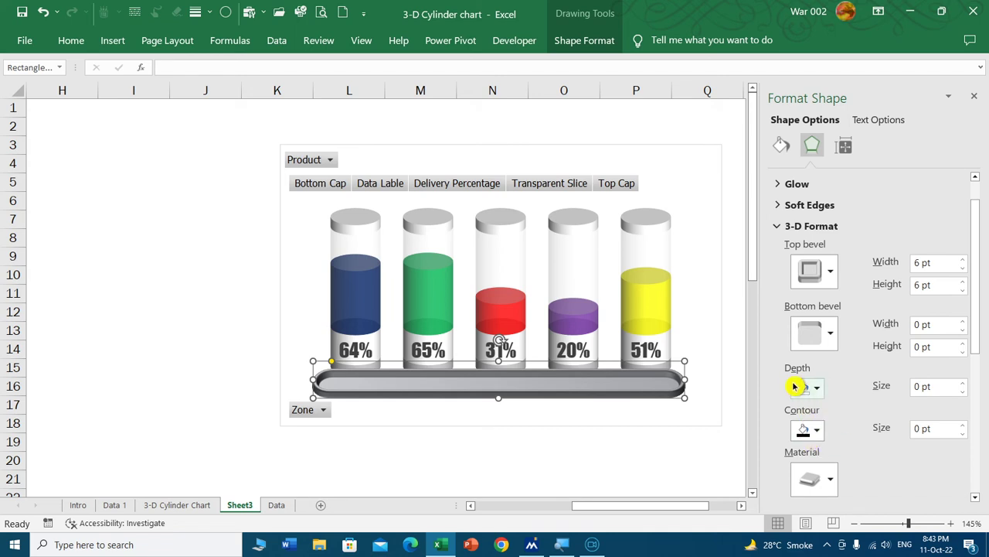
double_click(933, 386)
type("1")
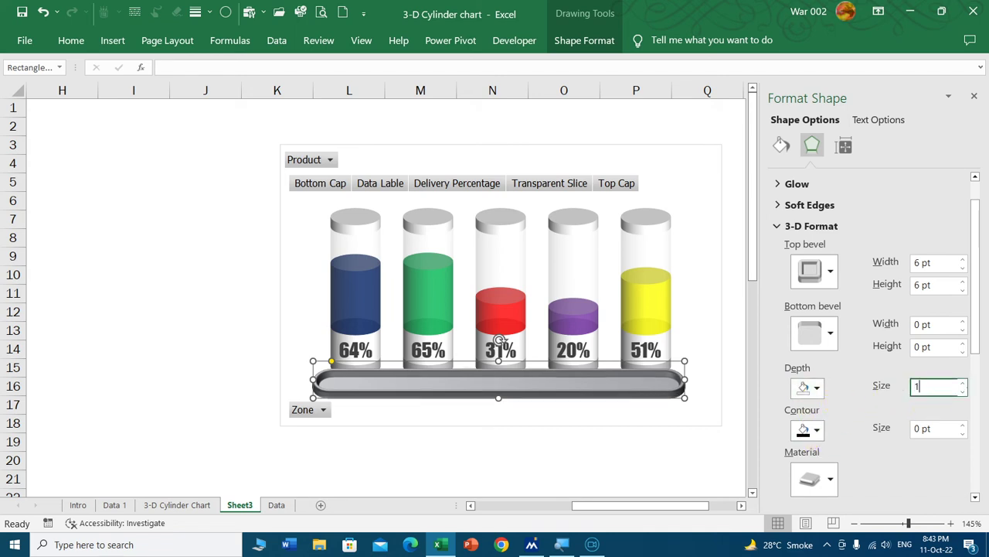
type("5")
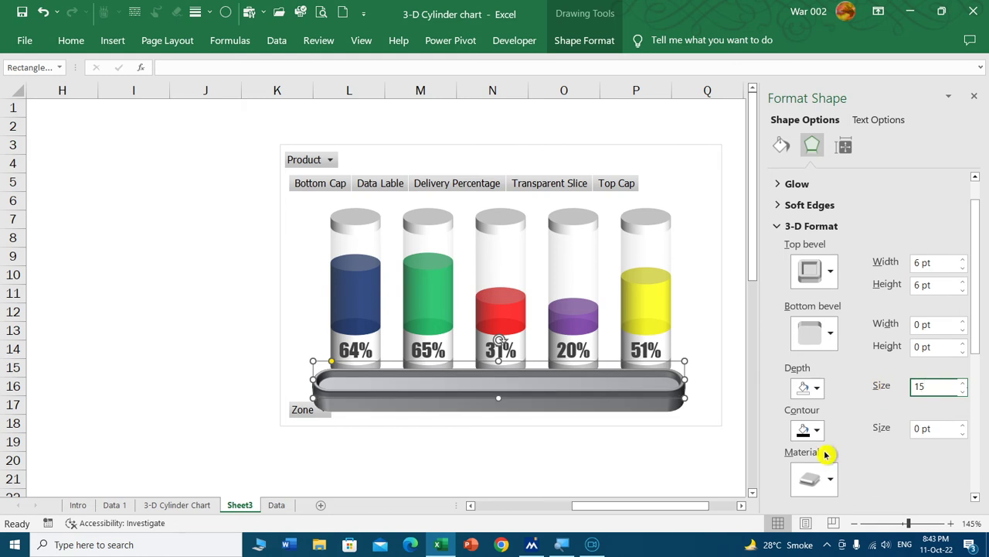
Move the grey tray up under the percentage labels and send it to the back
left_click(976, 98)
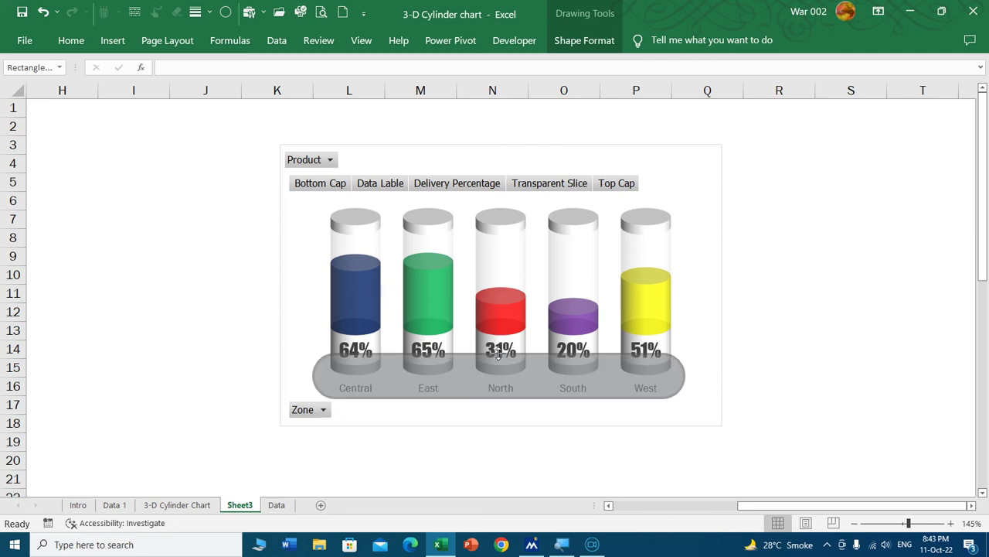
left_click(516, 442)
left_click_drag(521, 399, 522, 371)
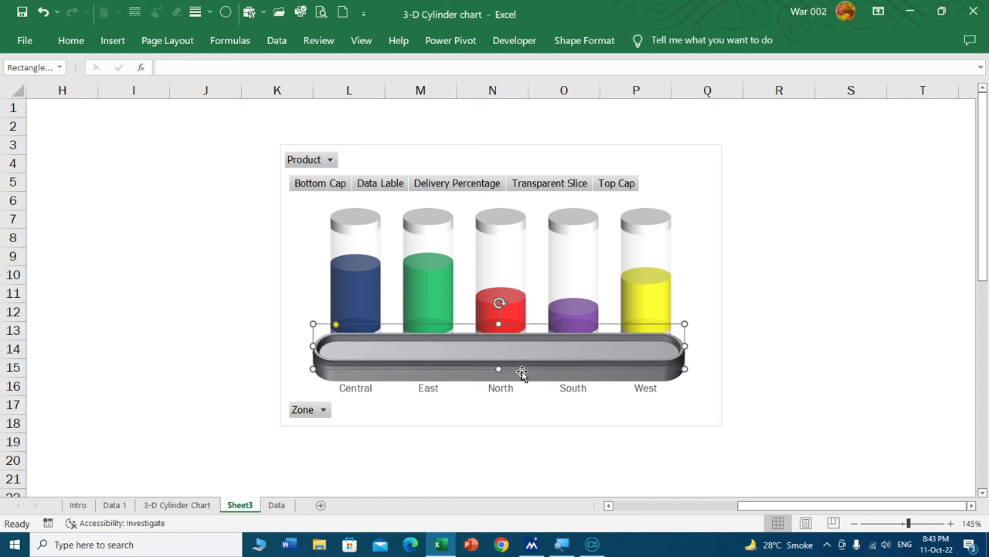
right_click(527, 373)
left_click(596, 218)
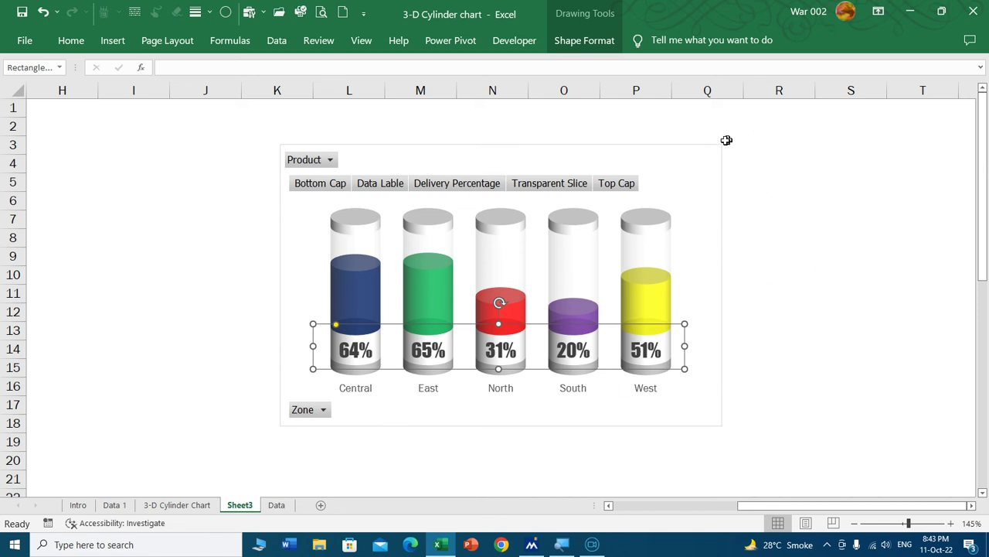
Set the chart's shape fill to none so the grey tray shows through
left_click(719, 157)
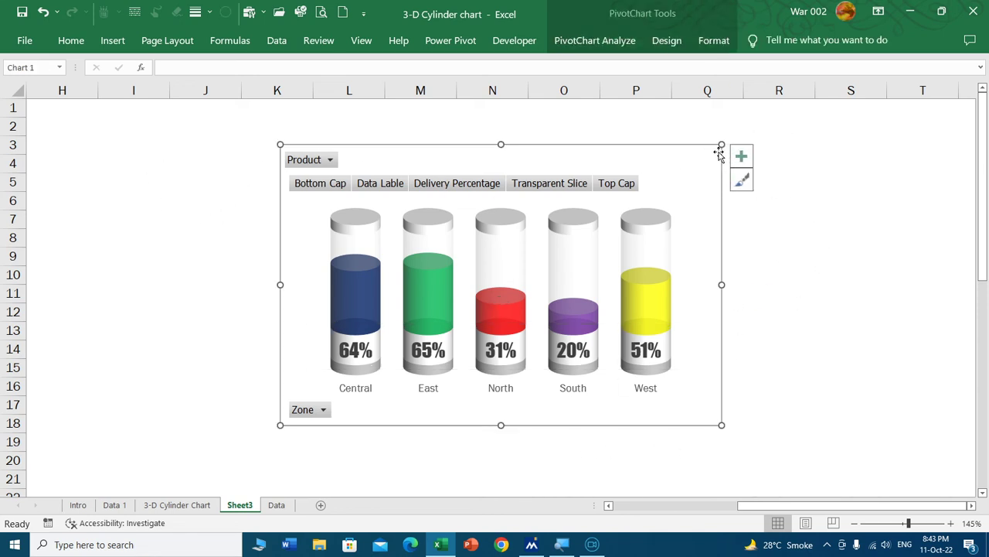
left_click(714, 41)
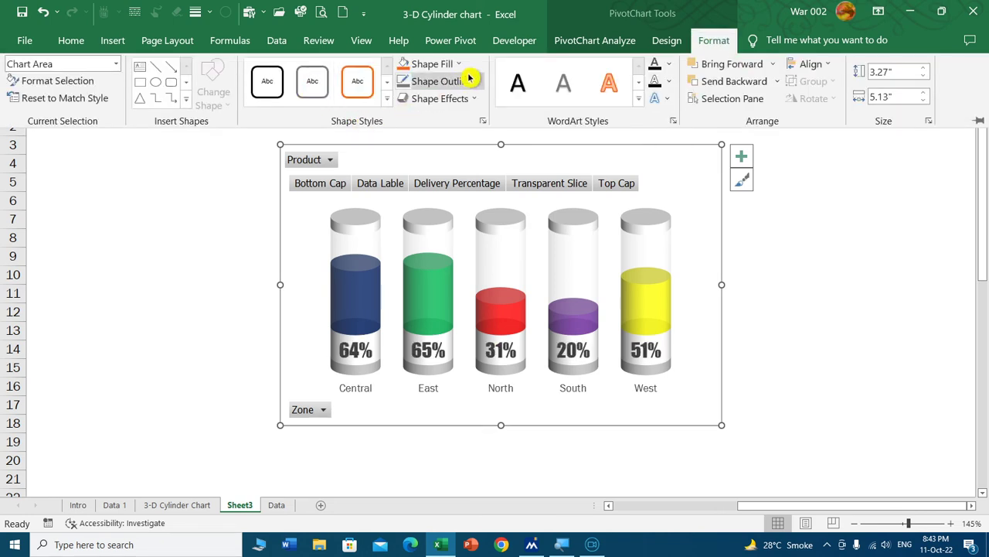
left_click(459, 65)
left_click(454, 250)
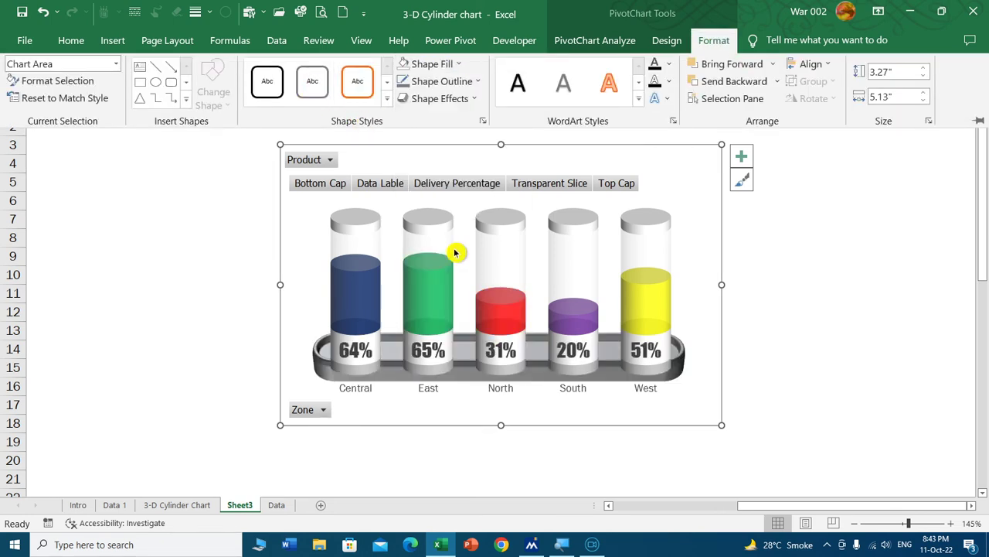
left_click(817, 333)
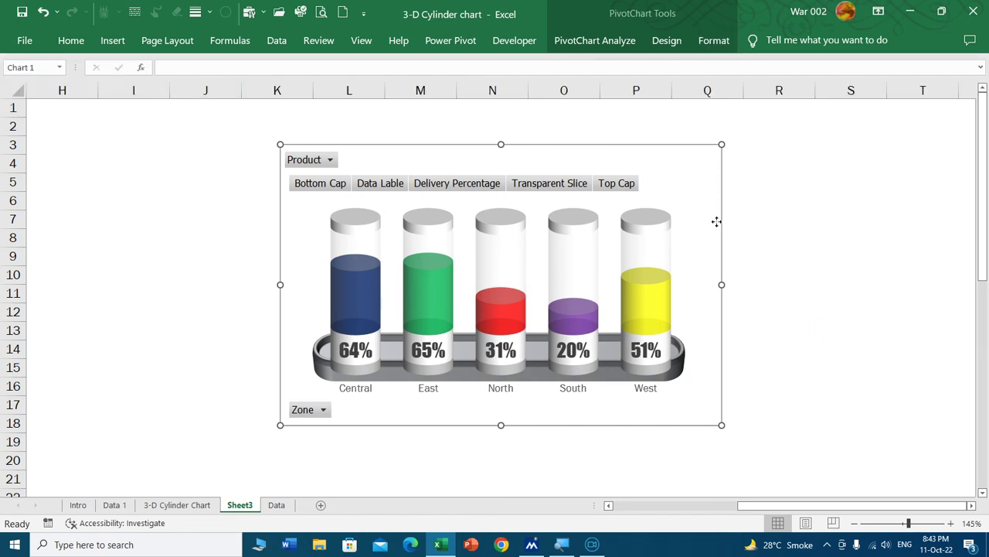
Move the chart off the tray, shift the tray down, and make it taller
left_click_drag(719, 227, 718, 144)
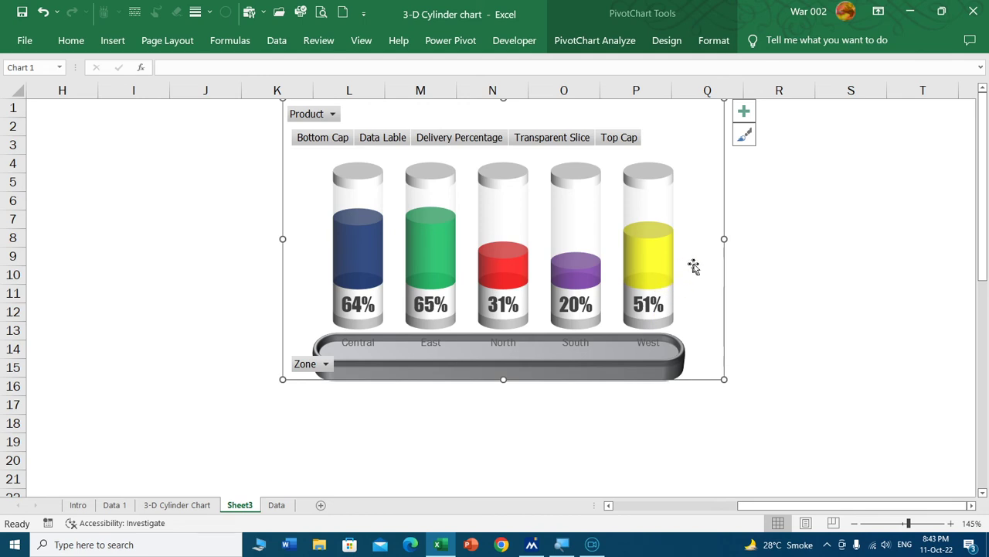
left_click_drag(718, 270, 609, 268)
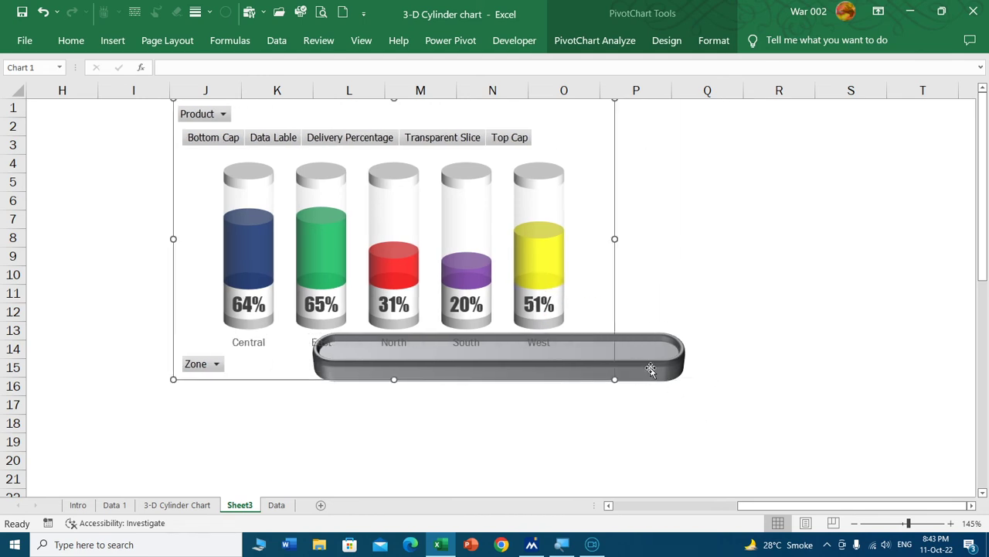
left_click_drag(651, 369, 686, 456)
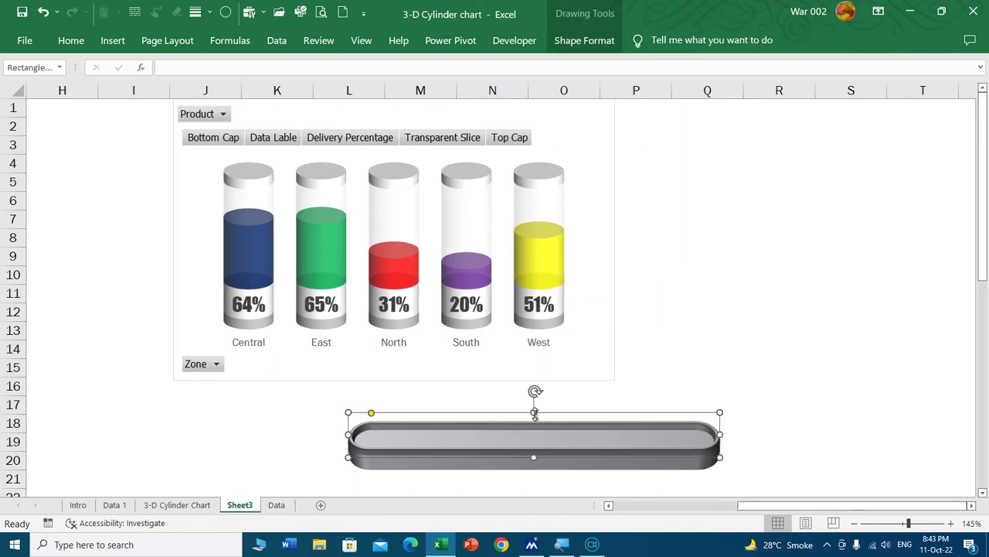
left_click_drag(534, 415, 534, 411)
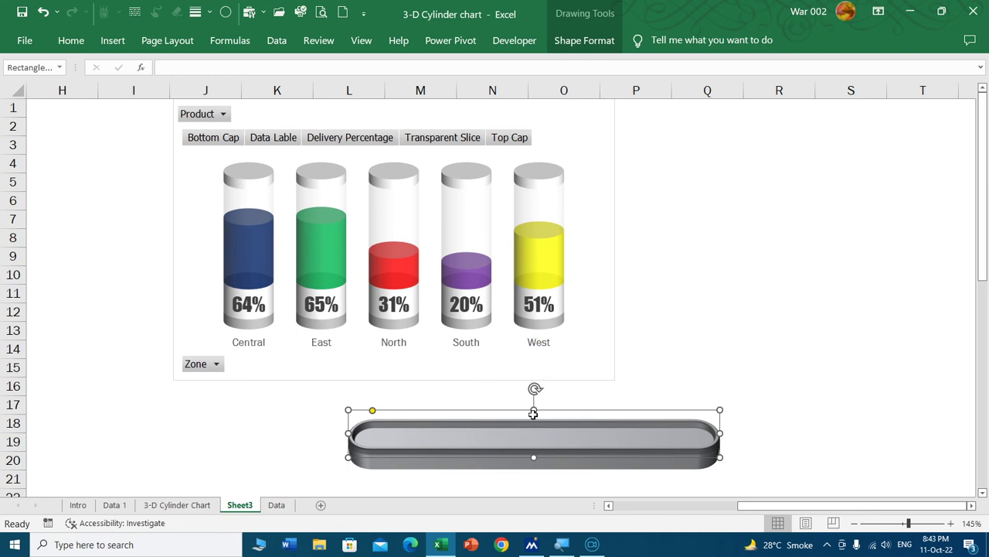
mouse_move(625, 249)
left_mouse_down()
mouse_move(745, 335)
mouse_move(624, 242)
left_mouse_up()
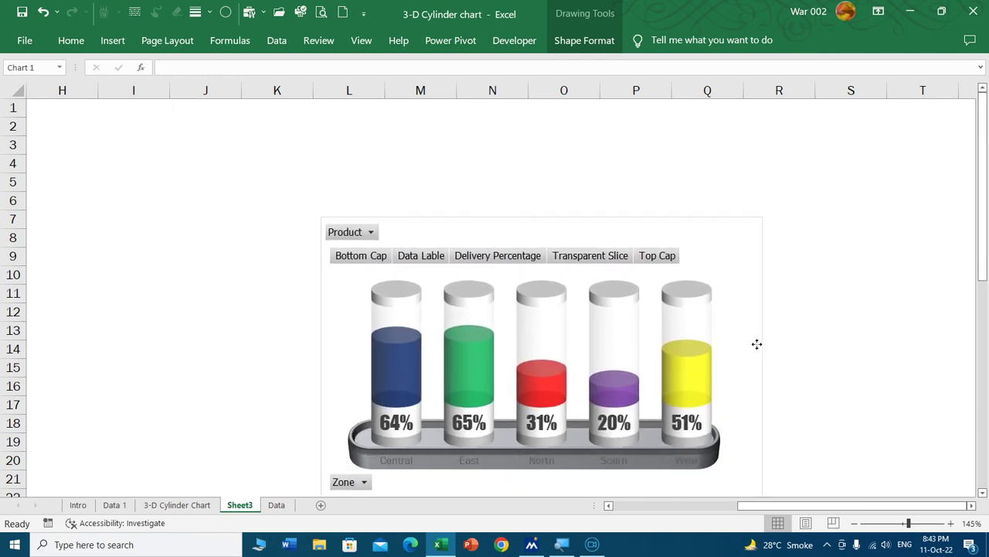
left_click(558, 430)
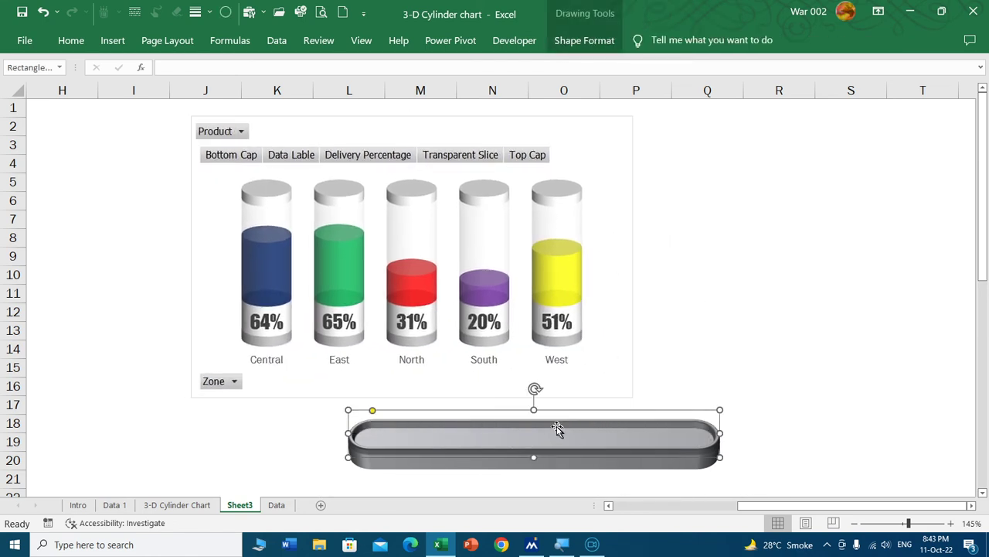
left_click_drag(535, 410, 535, 394)
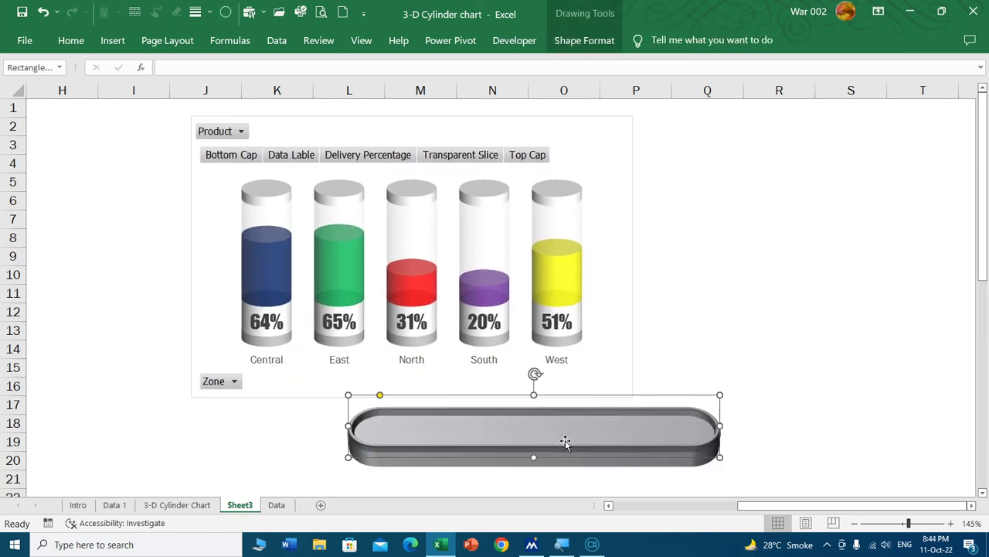
Move the whole chart down so all five cylinder bases sit inside the tray
left_click_drag(625, 332, 683, 369)
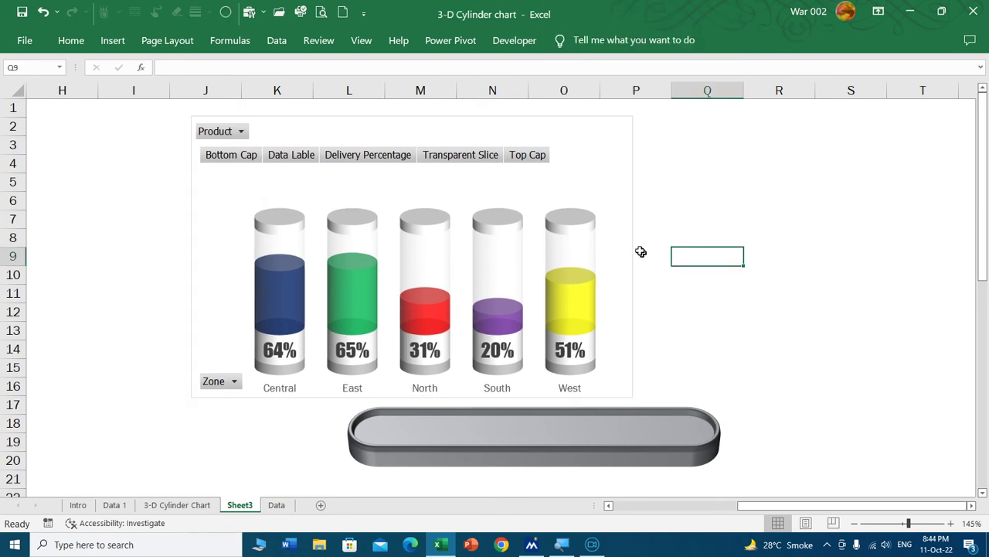
left_click(616, 206)
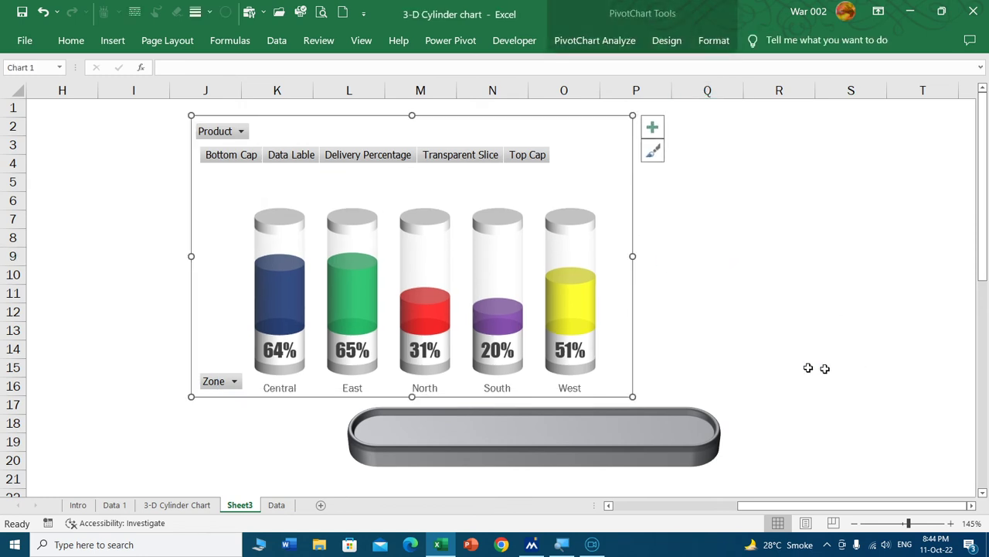
key("ctrl+z")
left_click(695, 222)
left_click(629, 166)
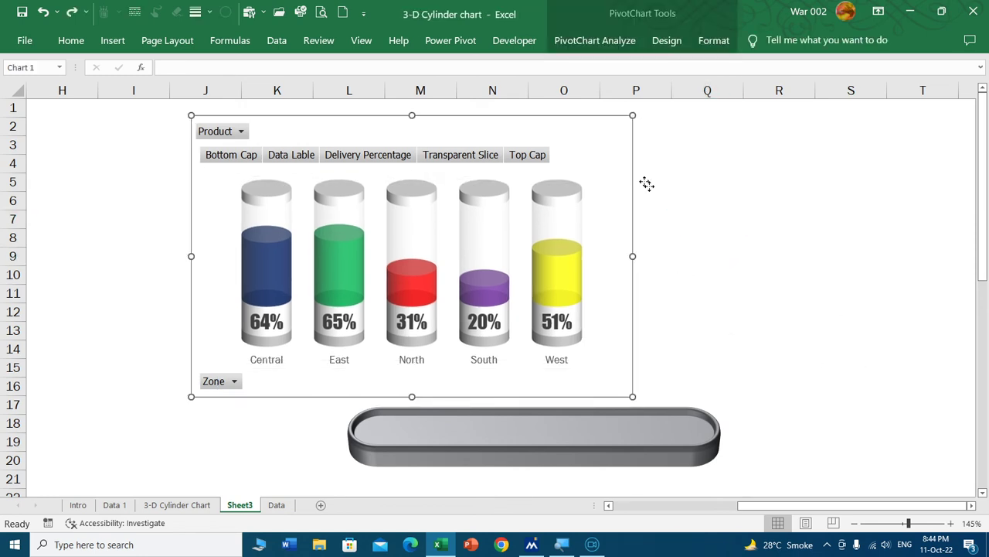
left_click_drag(647, 183, 752, 266)
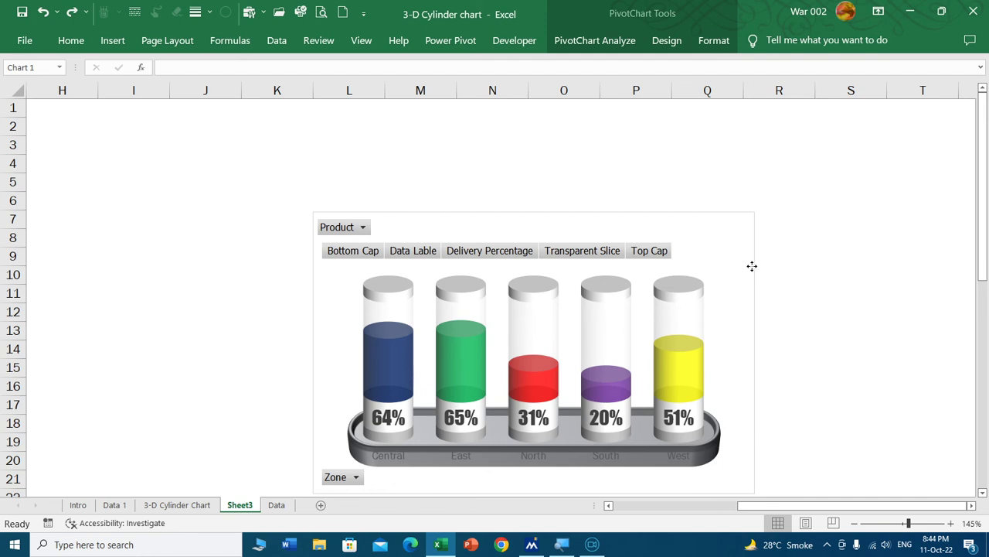
left_click_drag(752, 266, 755, 269)
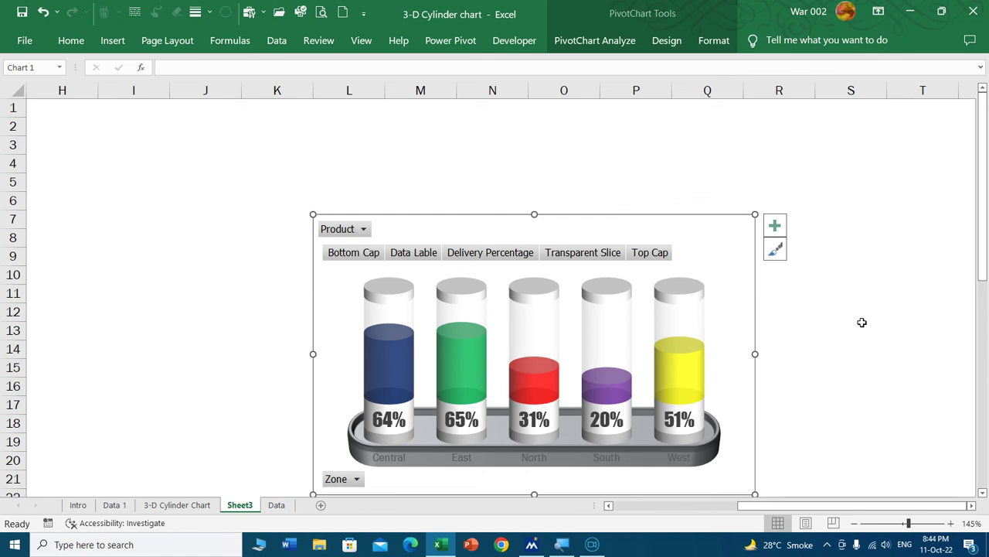
Select all objects via Go To Special and move the chart and tray up to rows 3–18
key("F5")
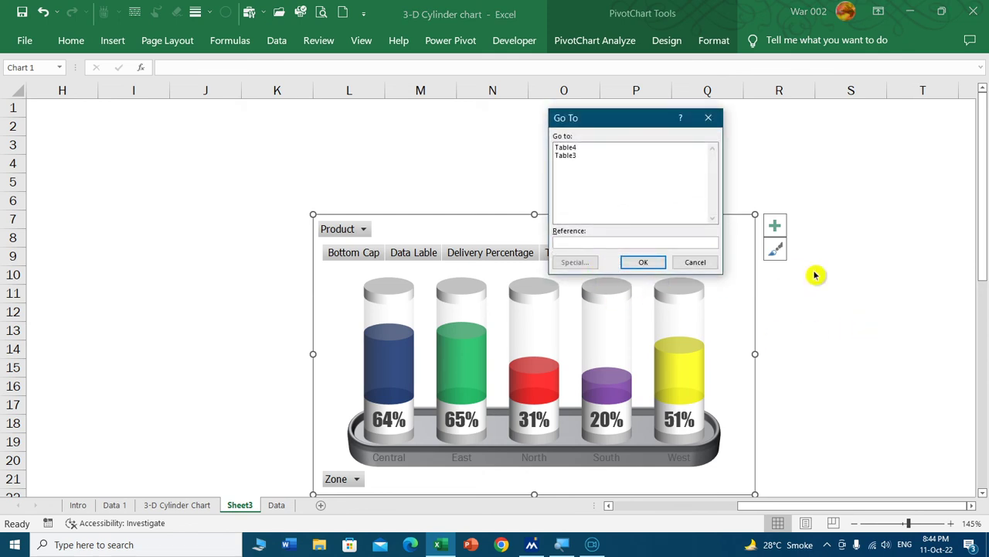
left_click(700, 263)
key("Escape")
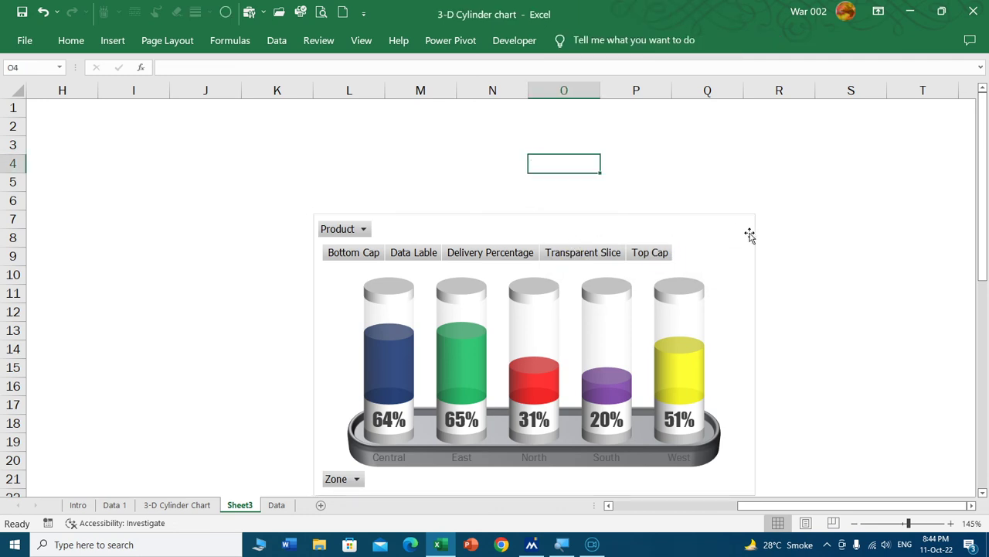
key("F5")
left_click(583, 267)
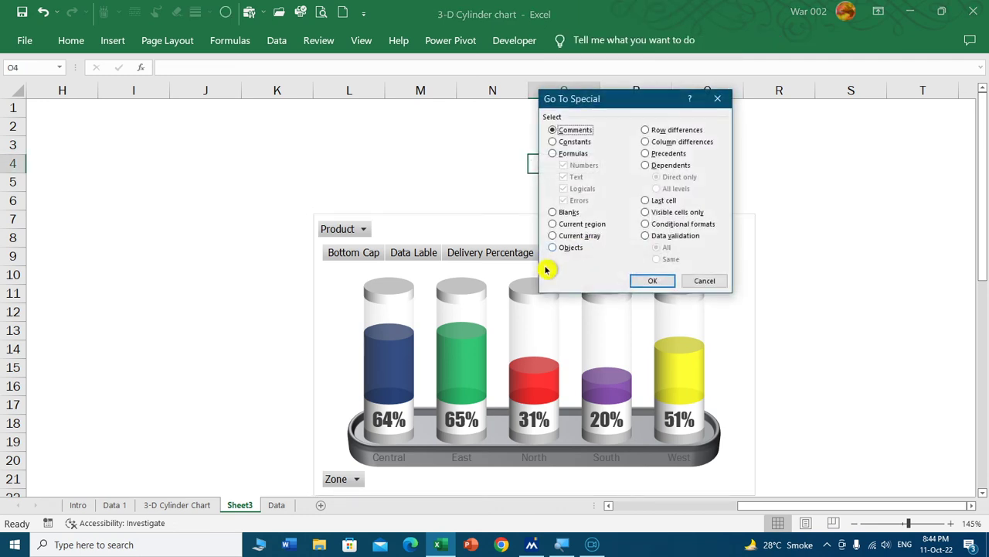
left_click(554, 247)
left_click(651, 282)
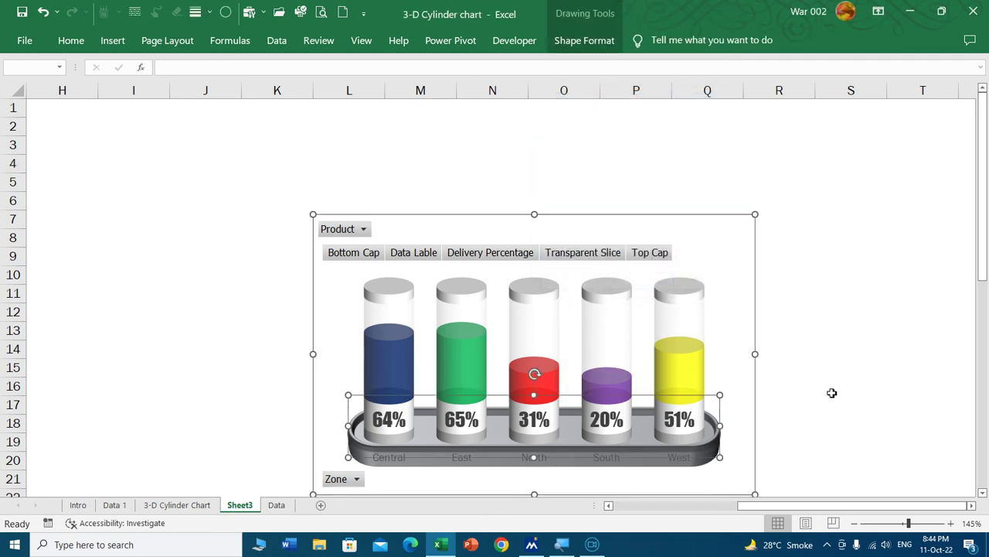
left_click_drag(733, 232, 715, 168)
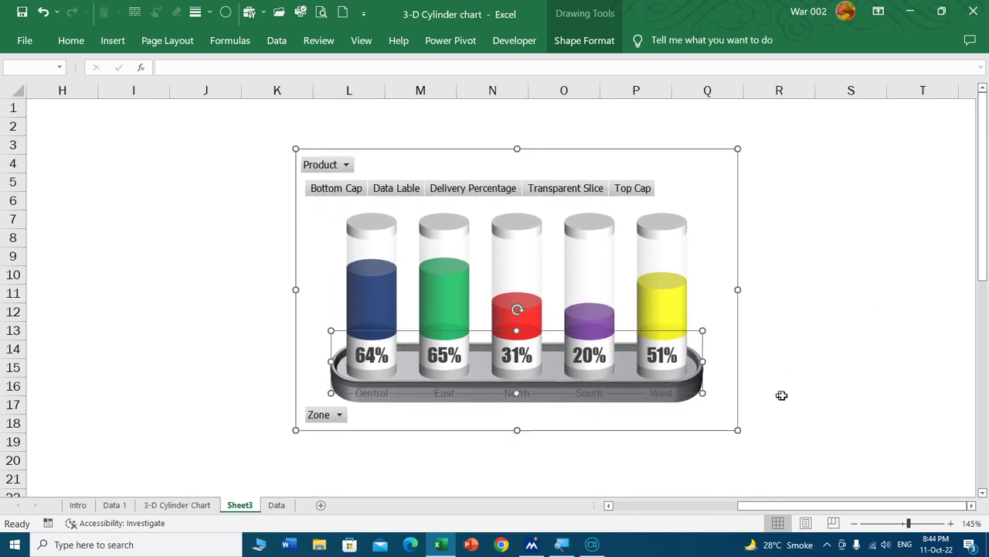
key("Escape")
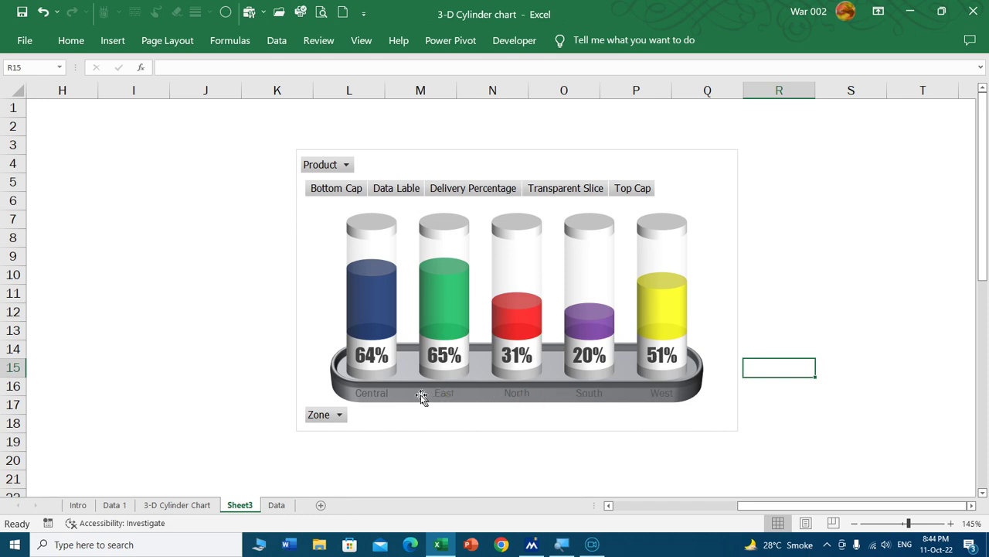
left_click(384, 395)
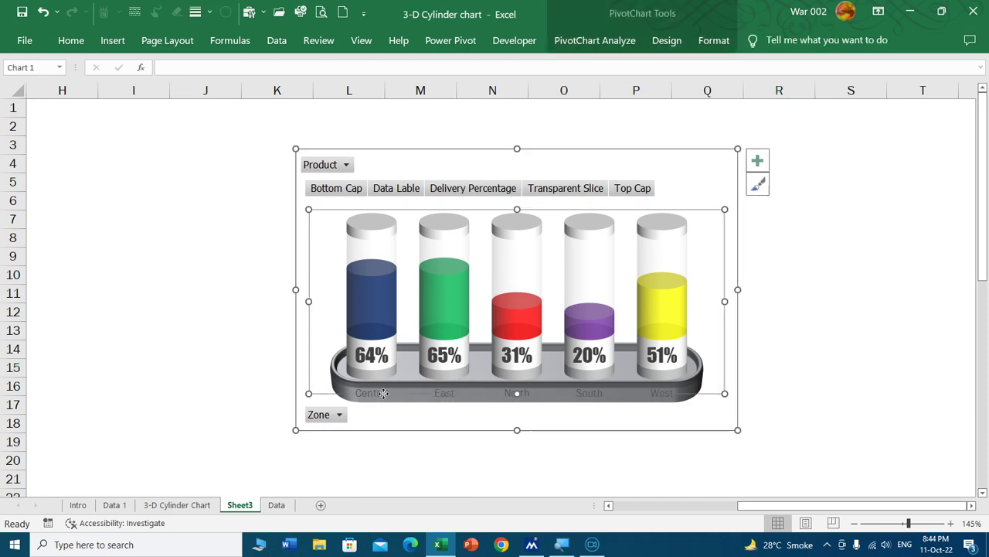
Give the zone category axis labels a solid white fill
left_click(384, 401)
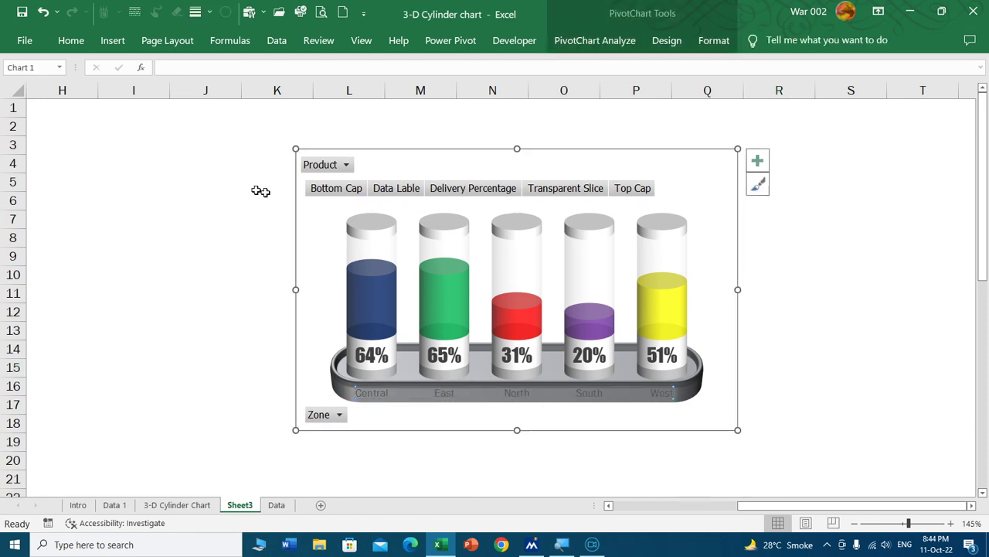
right_click(587, 396)
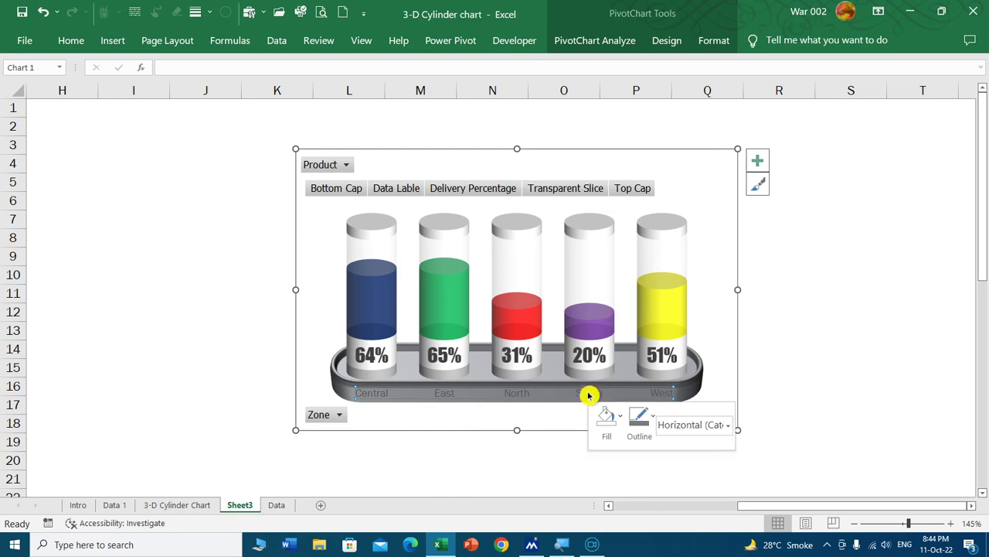
left_click(656, 381)
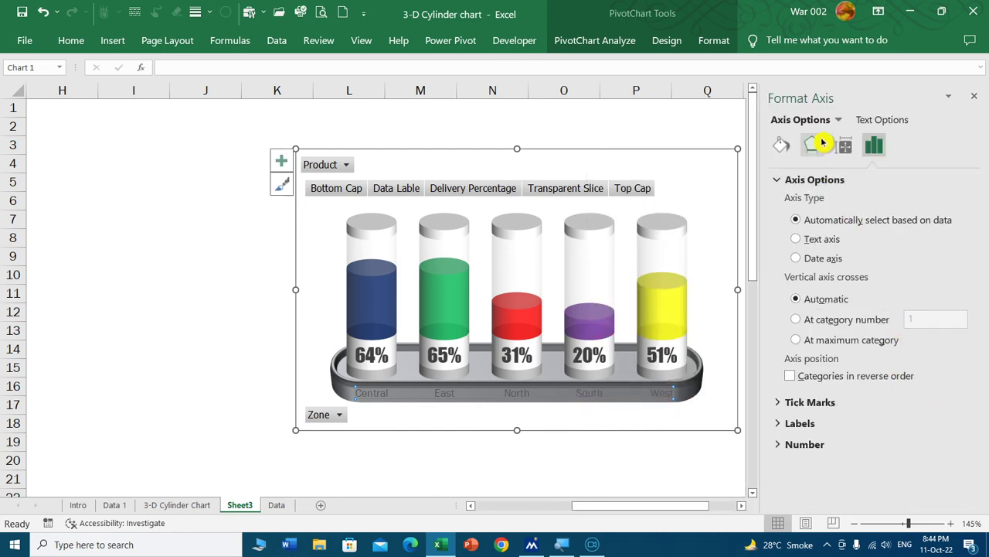
left_click(813, 145)
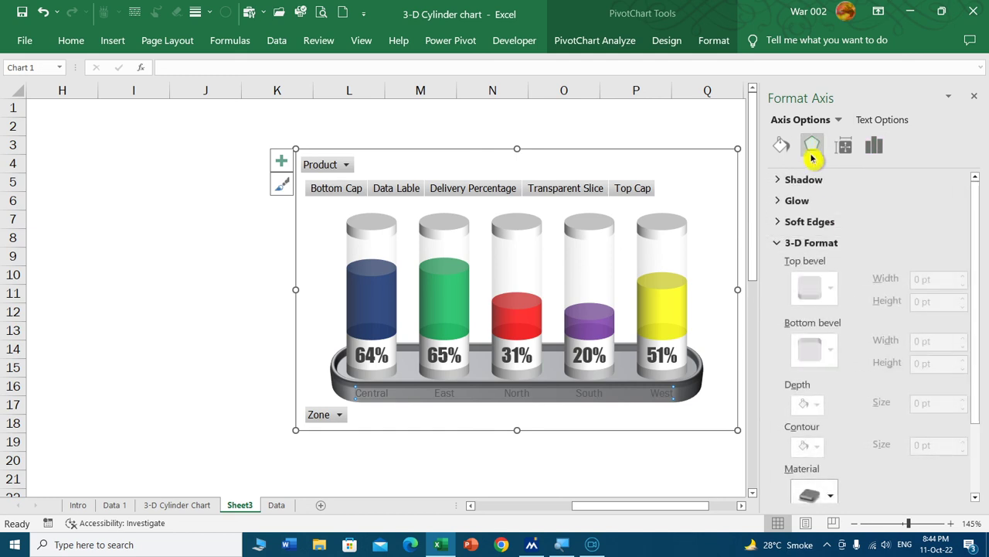
left_click(780, 144)
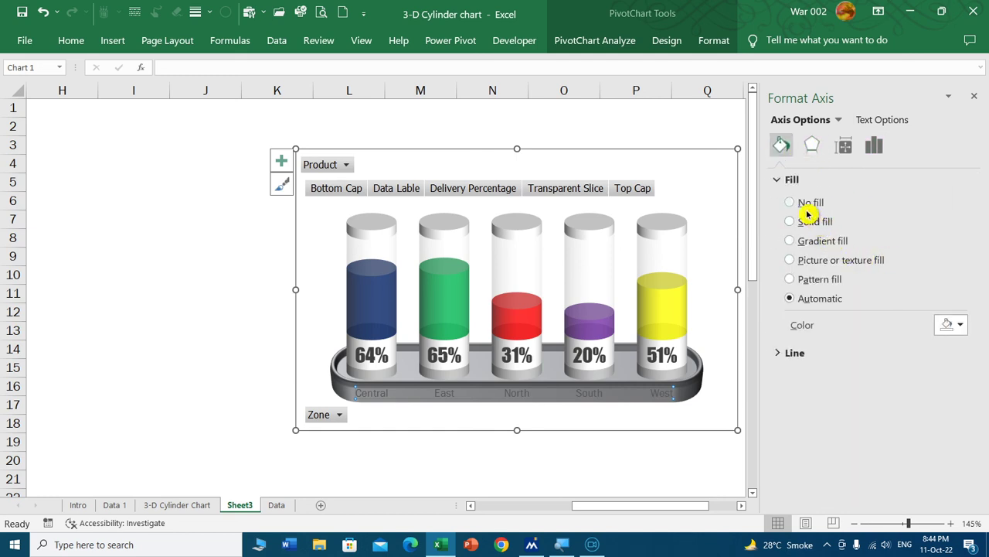
left_click(812, 222)
left_click(965, 329)
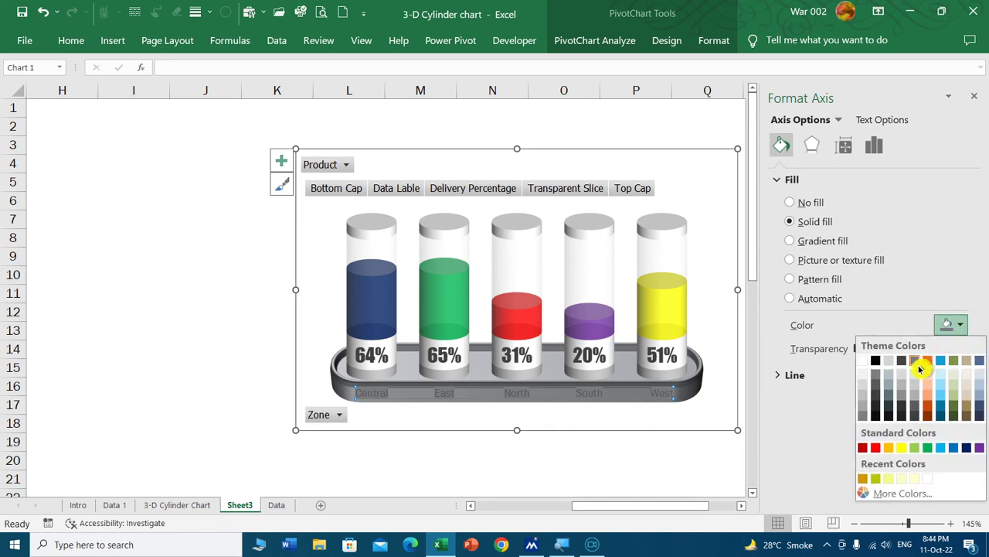
left_click(867, 360)
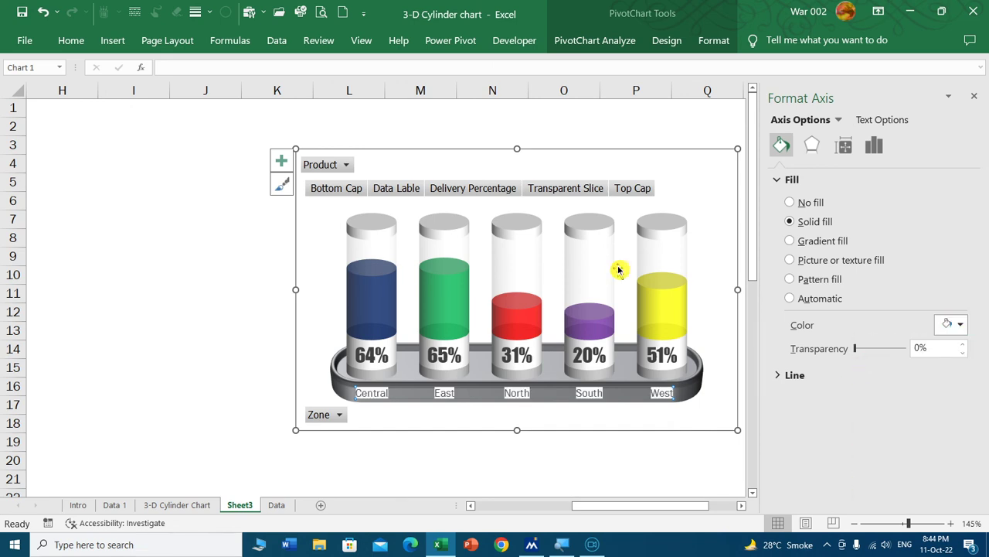
Make the zone labels bold and one size larger, then close the Format Axis pane
left_click(68, 40)
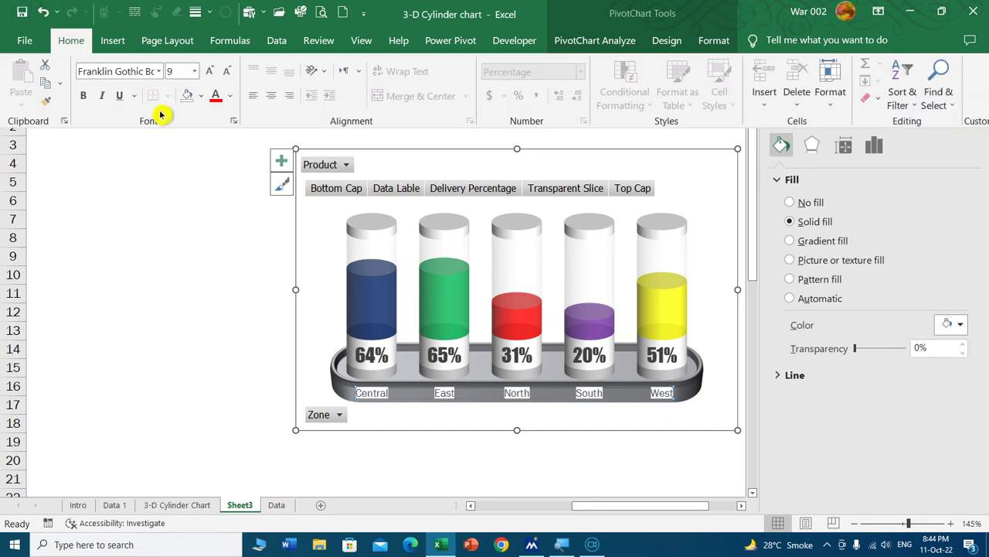
left_click(85, 96)
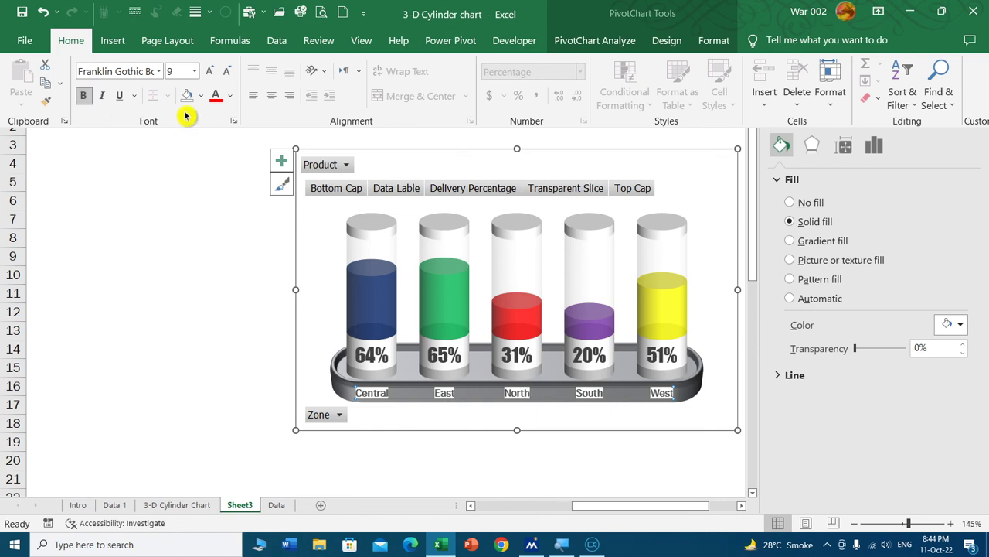
left_click(208, 71)
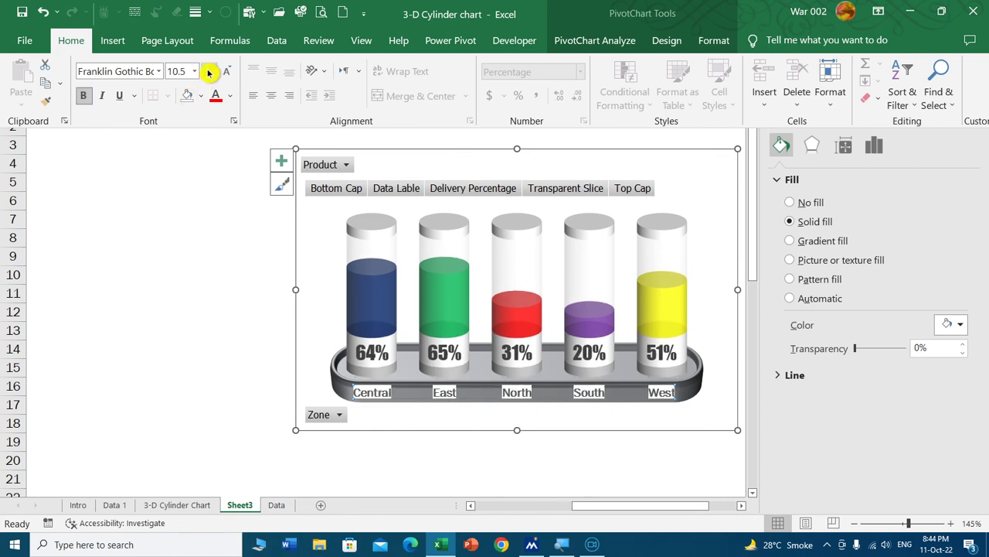
left_click(152, 244)
left_click(974, 96)
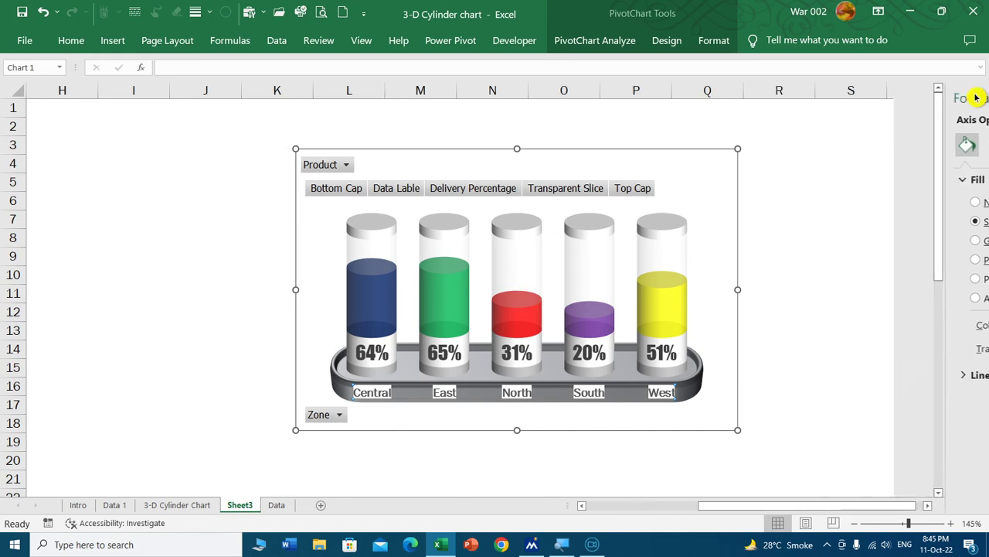
Enlarge the cylinder chart up and to the left, and move it off the grey tray
left_click(868, 190)
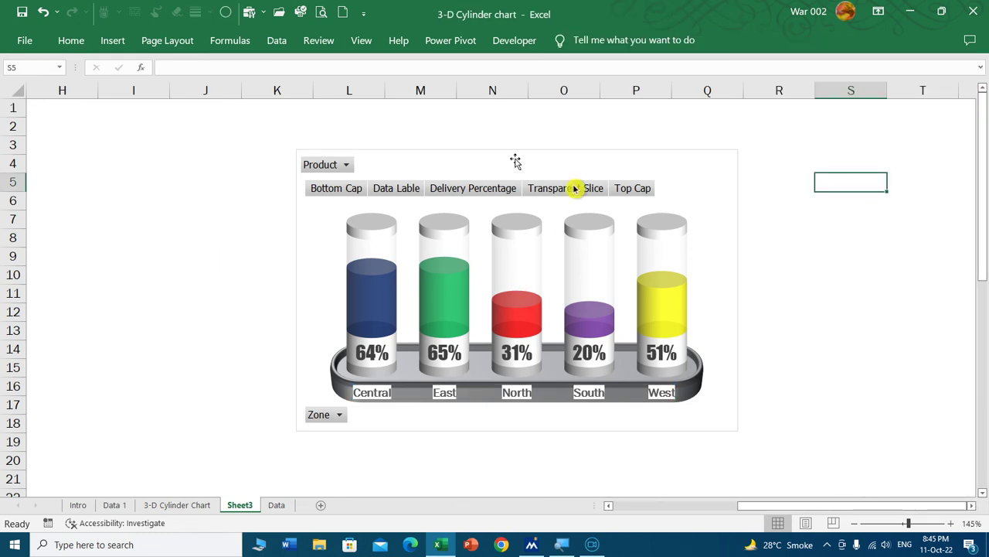
left_click(402, 165)
left_click_drag(295, 148, 286, 118)
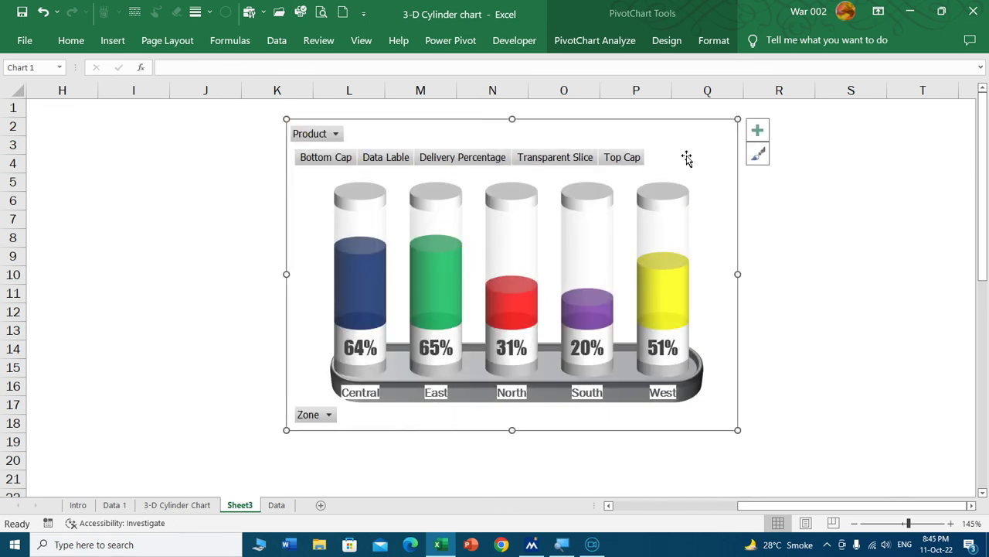
left_click_drag(688, 153, 691, 156)
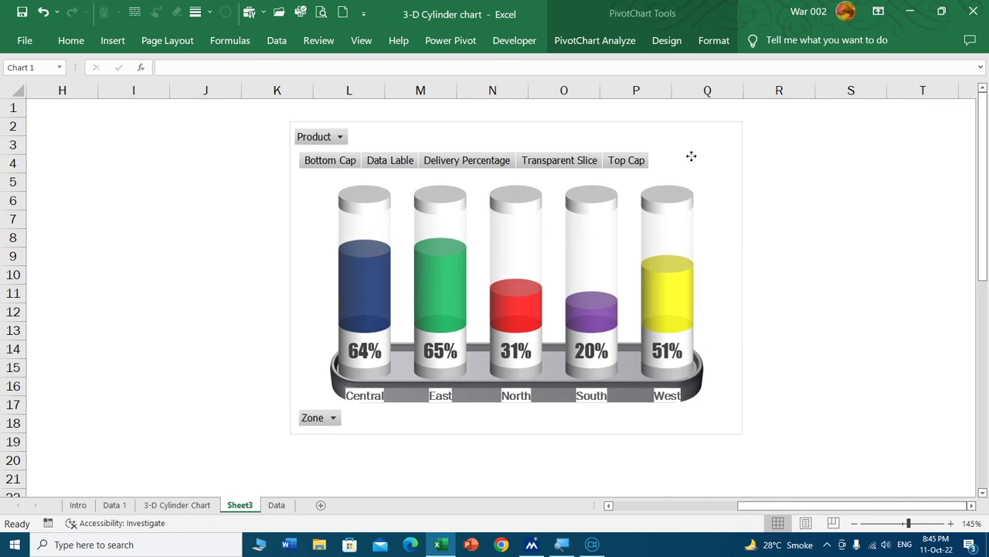
left_click_drag(691, 156, 510, 133)
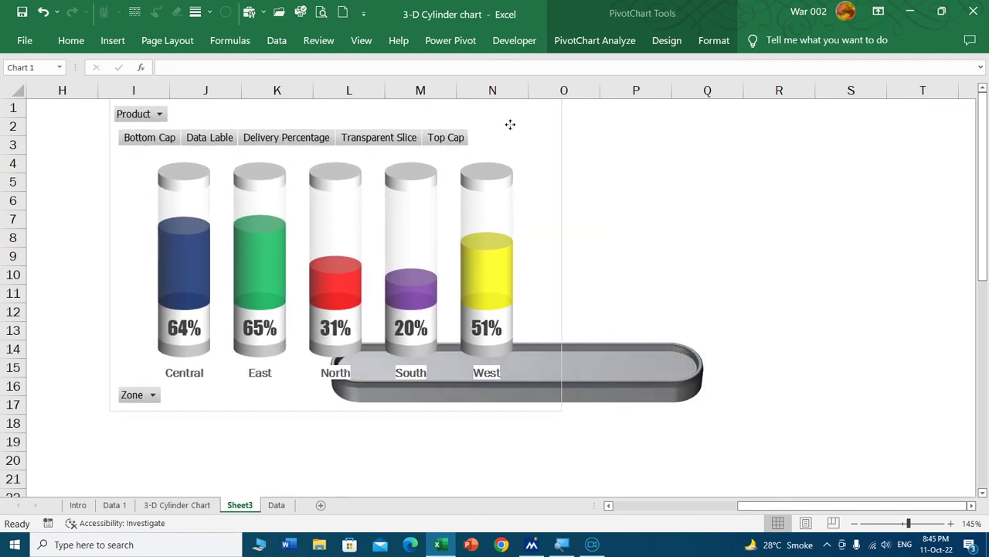
Widen the grey tray to the right and re-centre the chart over it
left_click(684, 360)
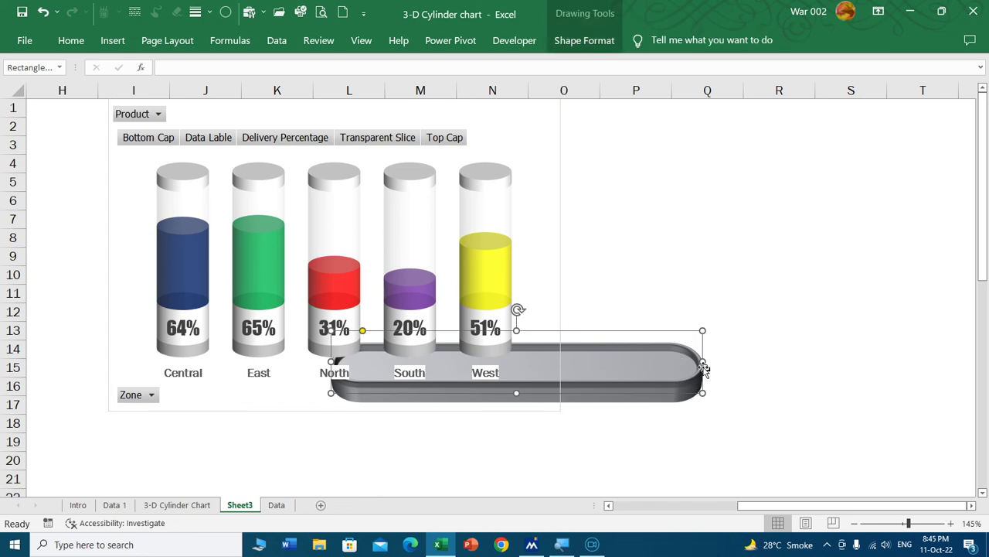
left_click_drag(703, 362, 721, 362)
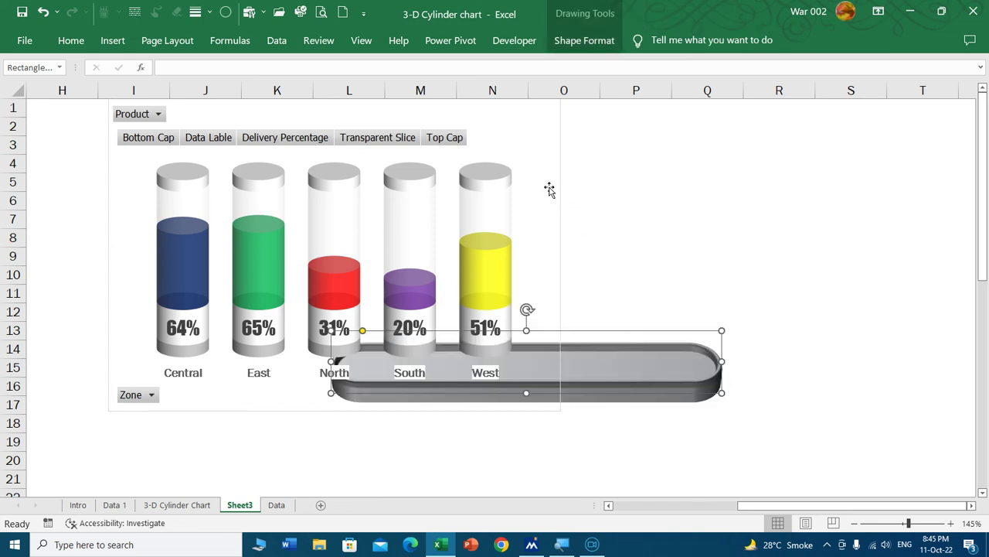
left_click_drag(549, 189, 742, 210)
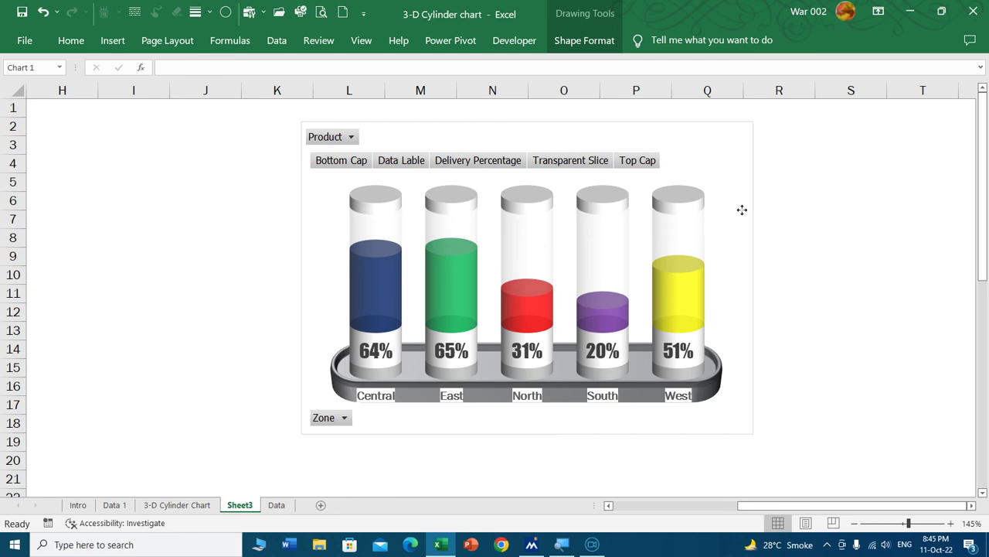
left_click(742, 209)
left_click(833, 344)
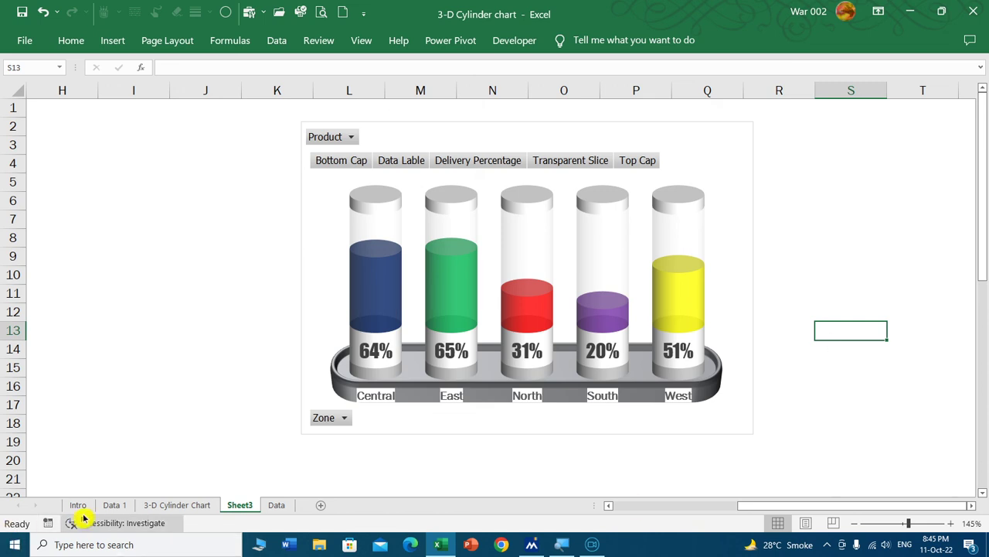
left_click(193, 506)
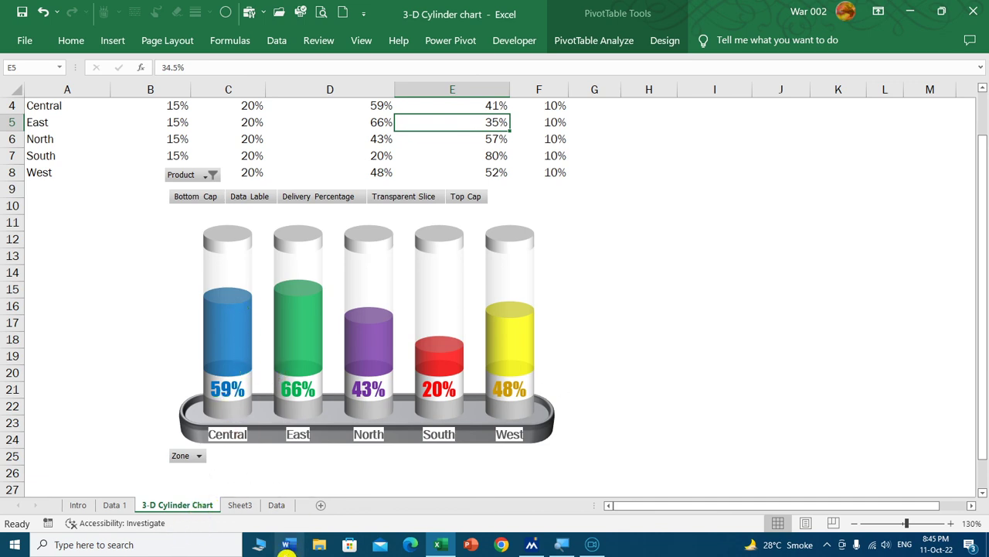
left_click(278, 507)
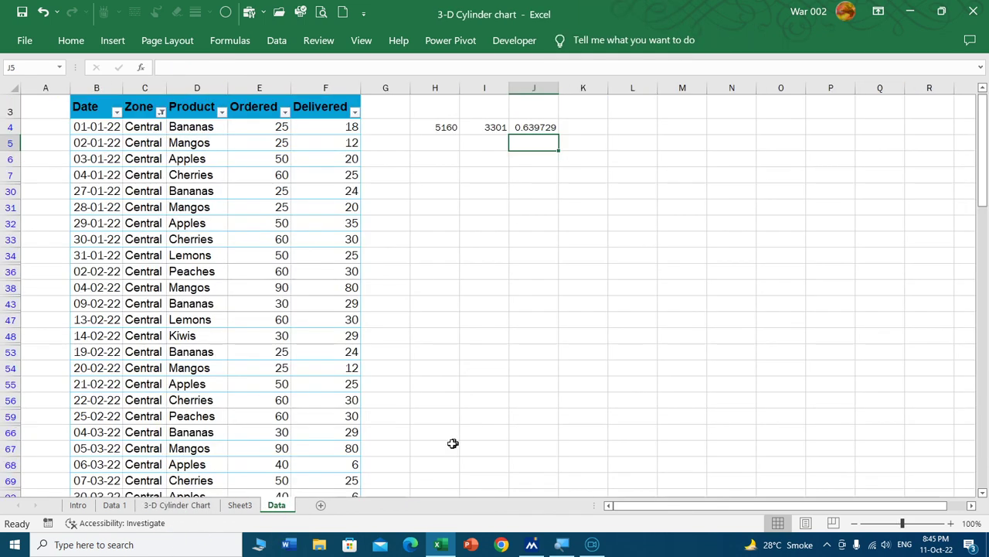
left_click(246, 505)
left_click(364, 353)
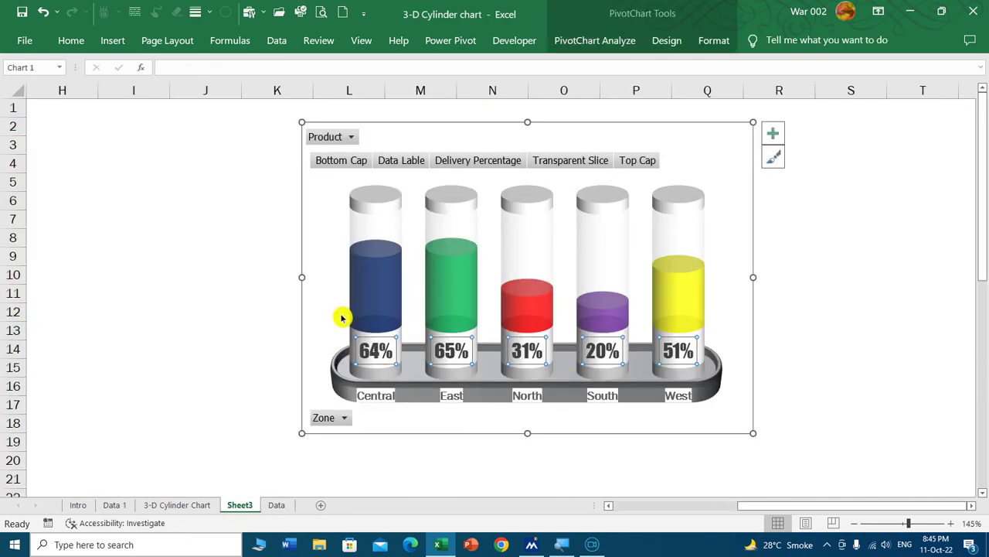
Colour the 64% label dark blue and the 65% label green
left_click(387, 356)
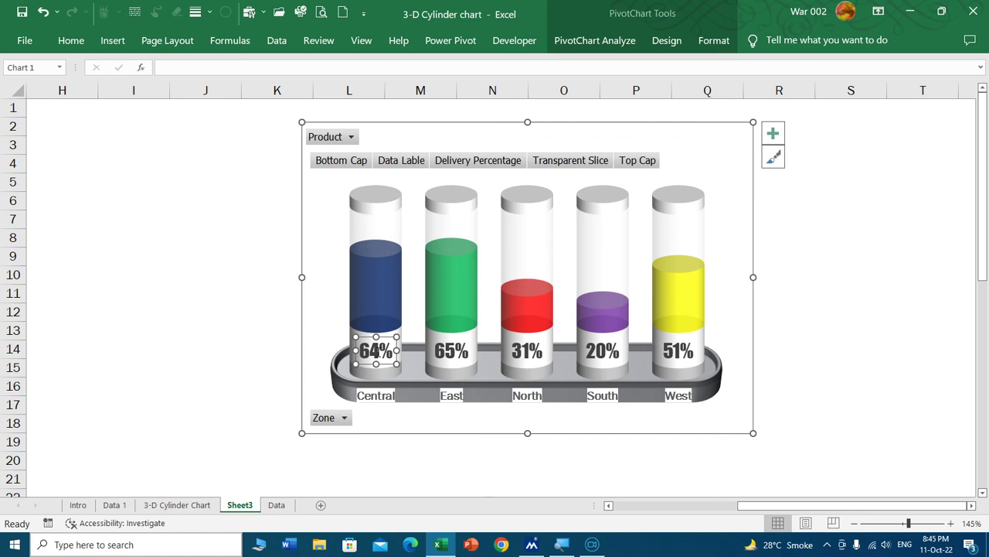
left_click(68, 41)
left_click(230, 95)
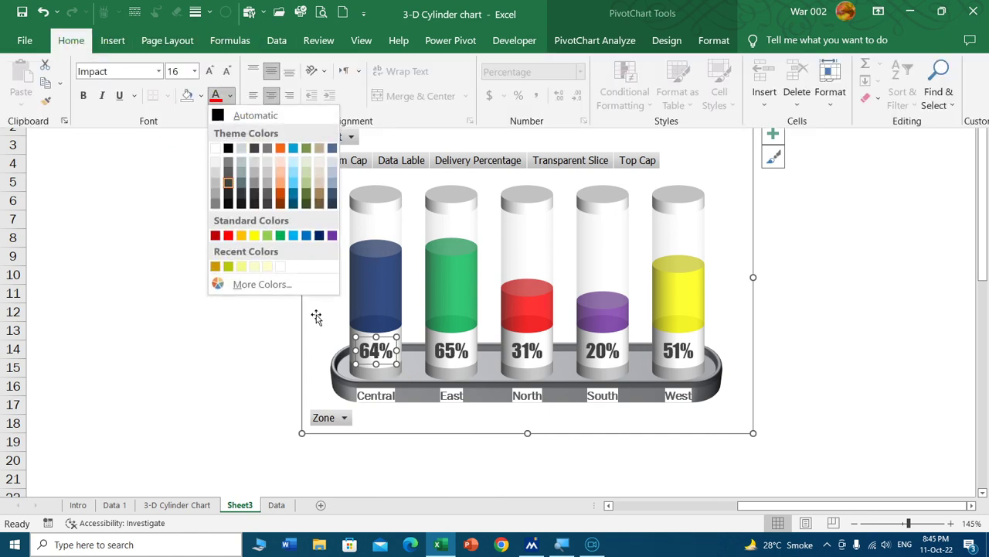
left_click(318, 235)
left_click(451, 349)
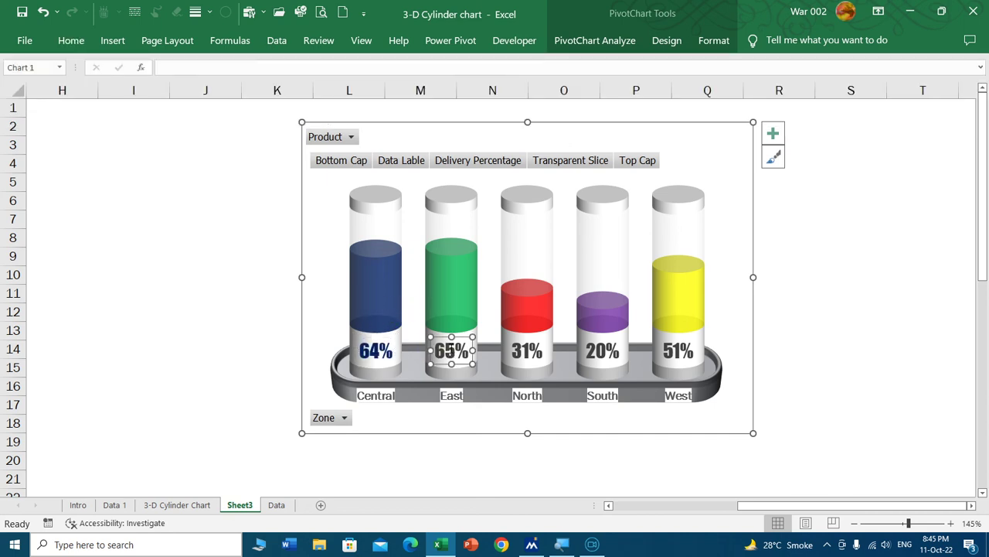
left_click(71, 40)
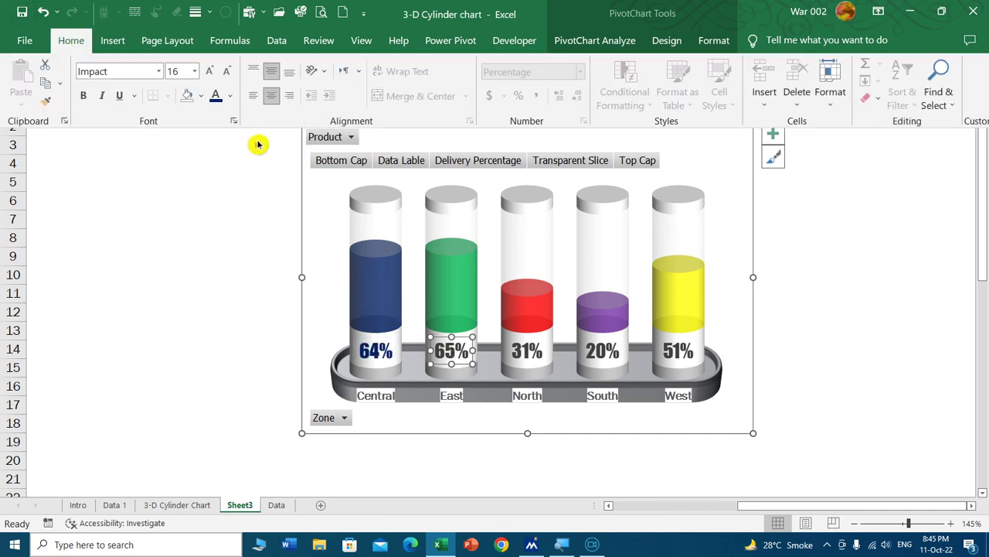
left_click(230, 95)
left_click(282, 236)
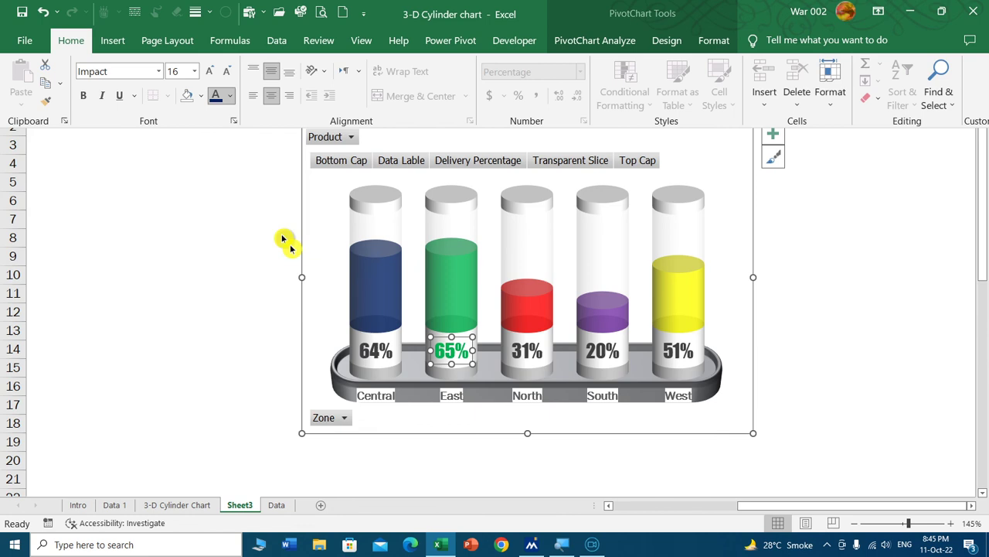
left_click(527, 351)
Colour the 31% label red and the 20% label purple
left_click(527, 352)
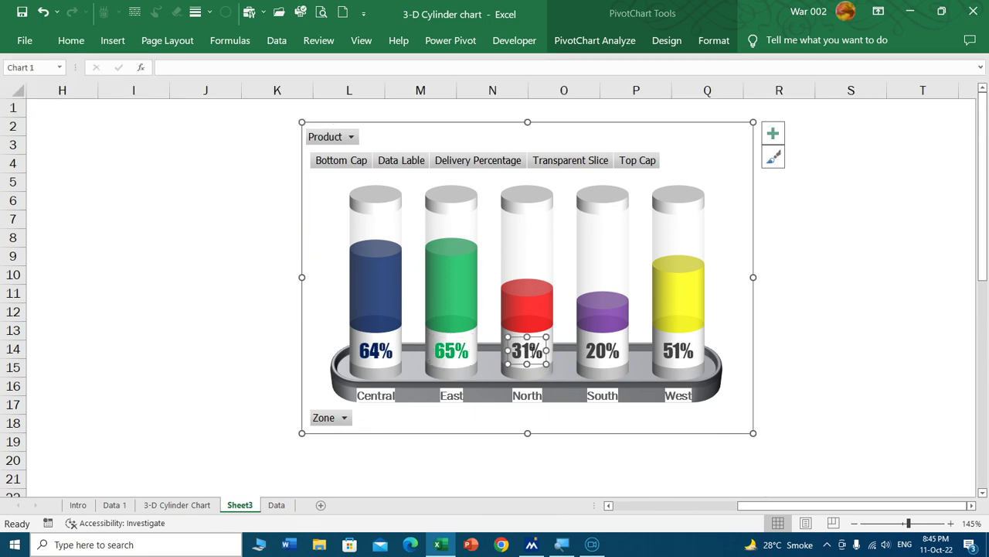
left_click(74, 40)
left_click(232, 95)
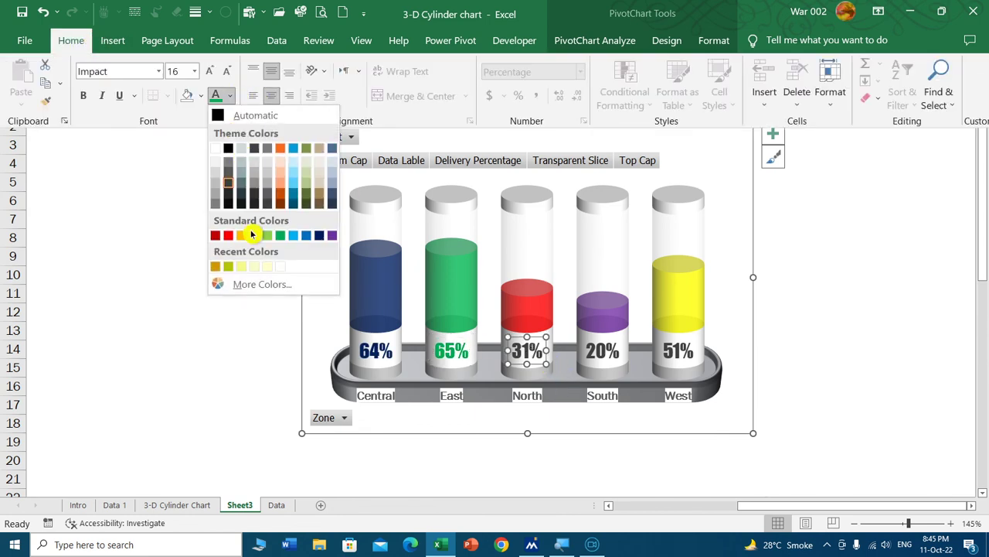
left_click(230, 238)
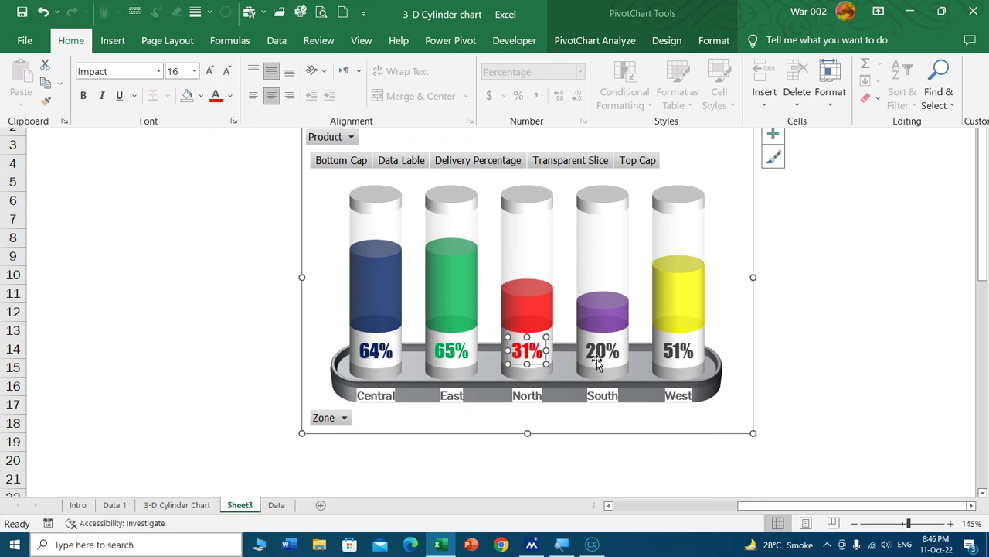
left_click(603, 351)
left_click(603, 352)
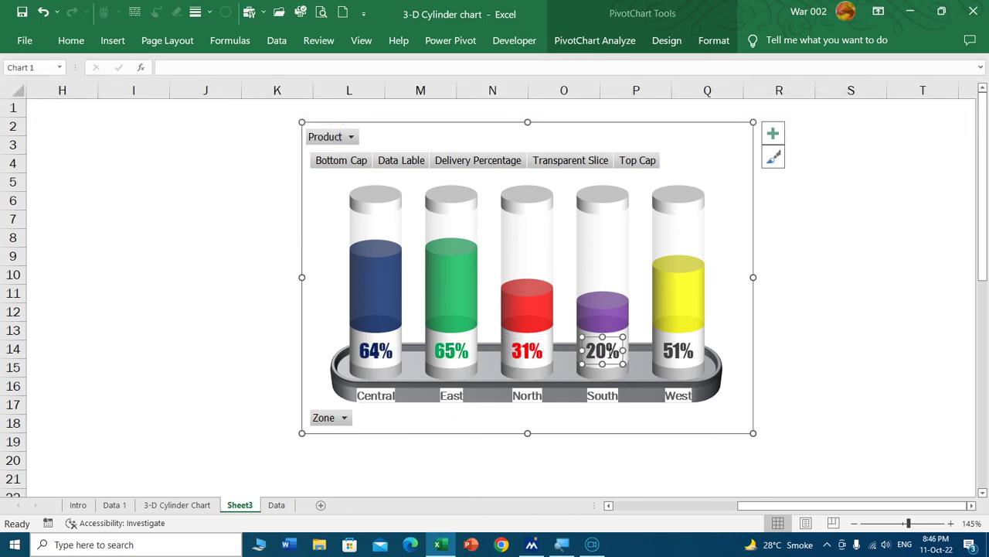
left_click(73, 40)
left_click(230, 95)
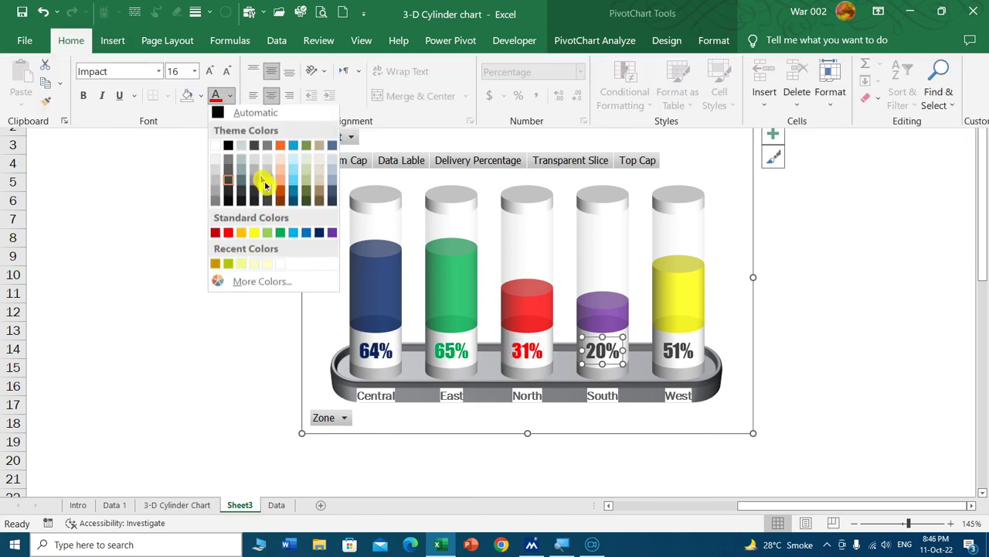
left_click(331, 233)
Colour the 51% label gold using the recent colour
left_click(673, 357)
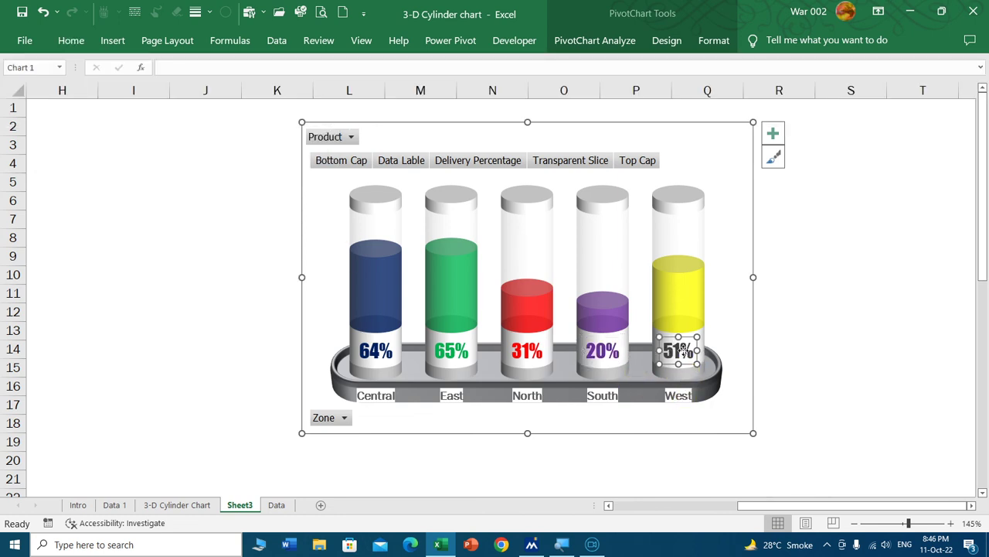
left_click(71, 40)
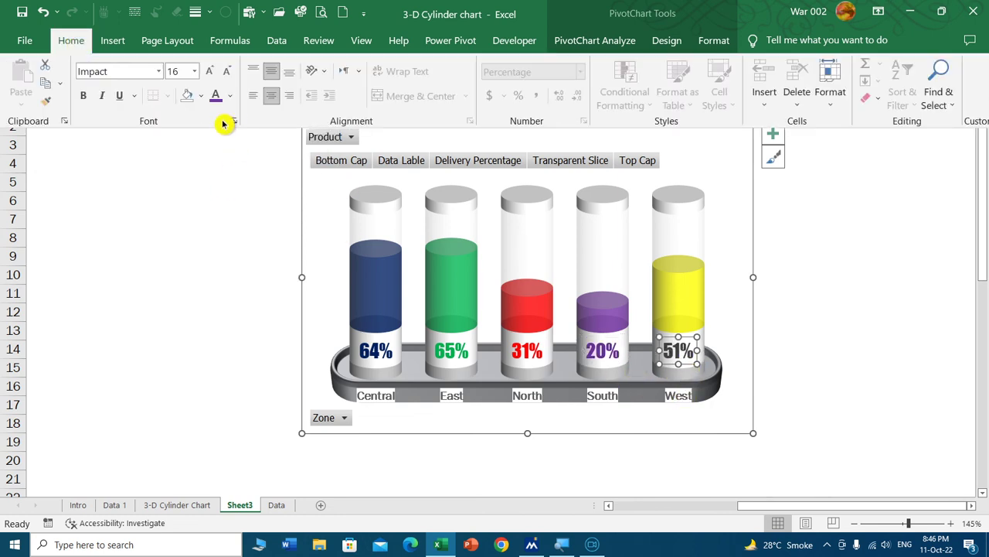
left_click(230, 95)
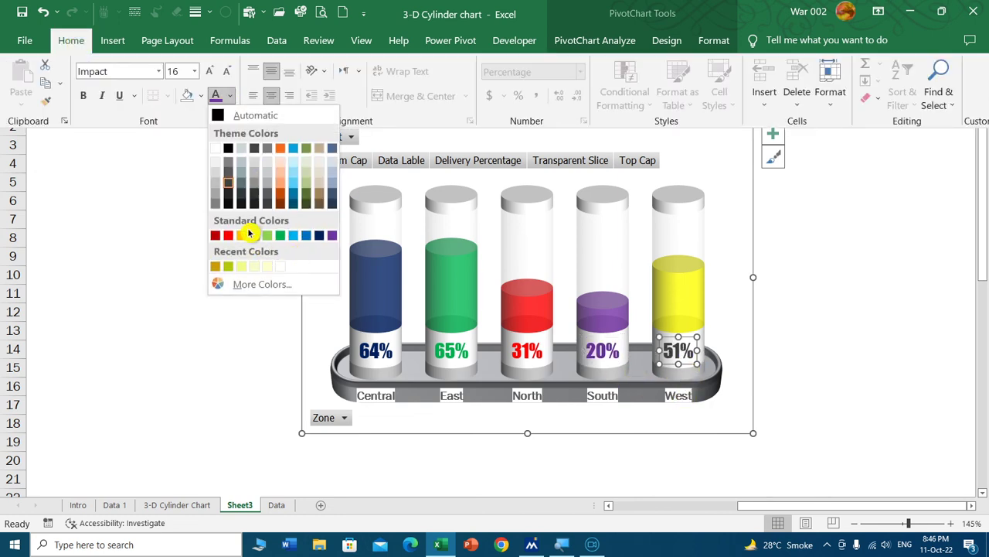
left_click(215, 266)
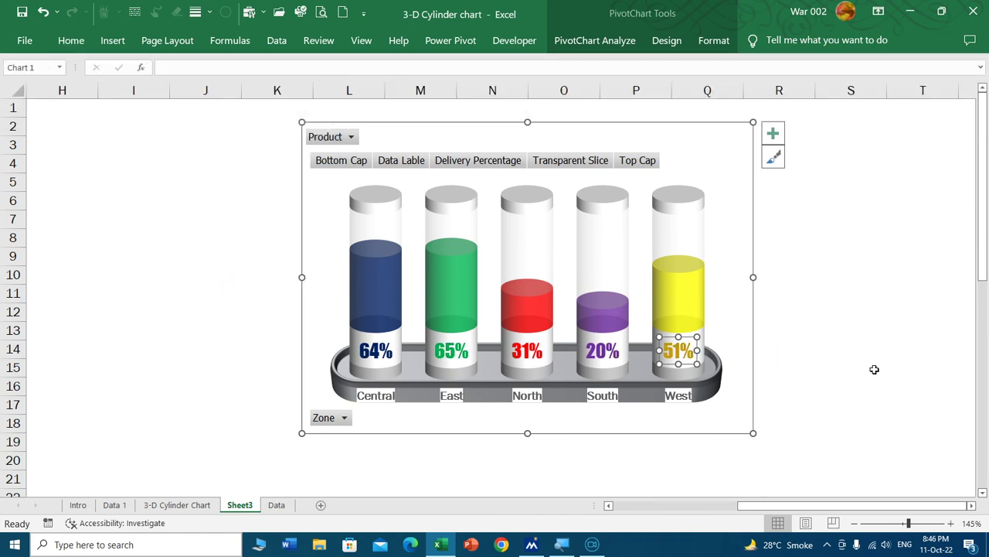
left_click(874, 369)
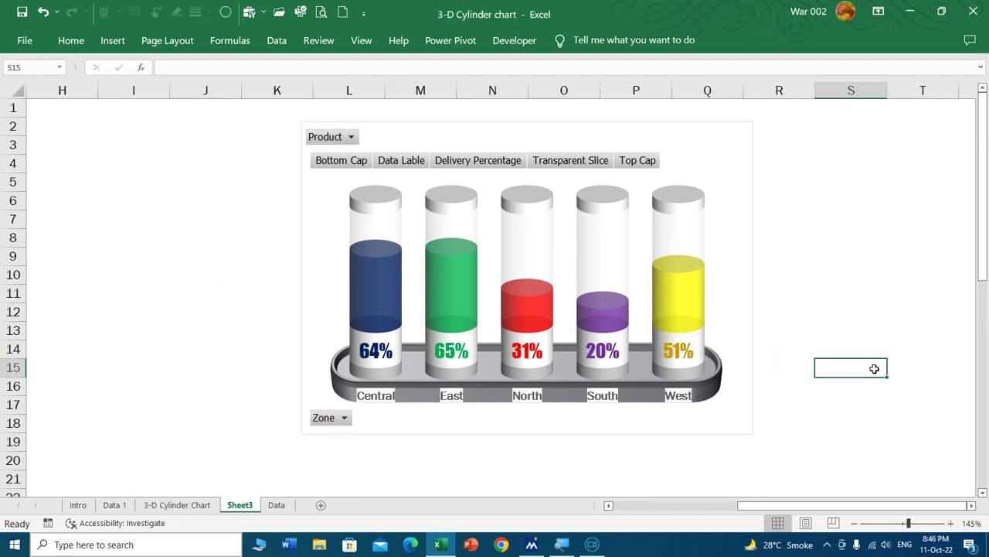